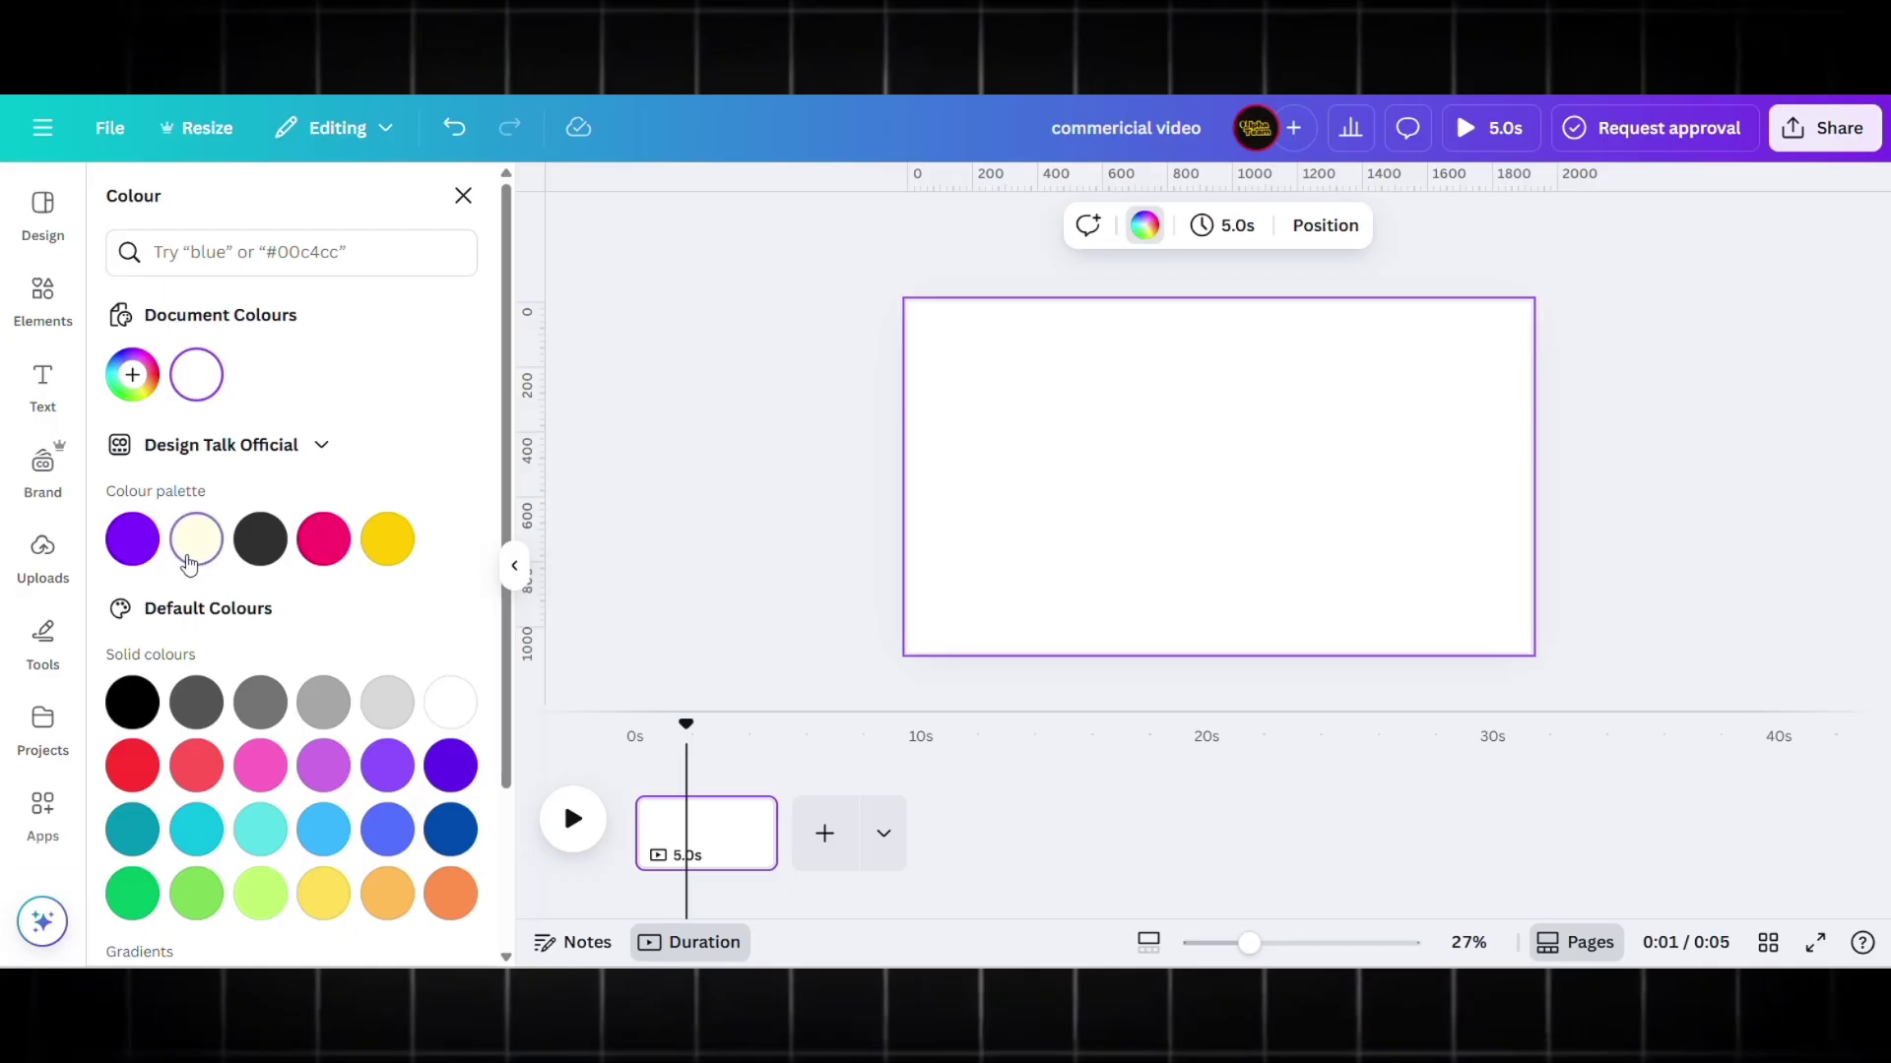
- Make the page cream and set the marble image as the page background
left_click(189, 559)
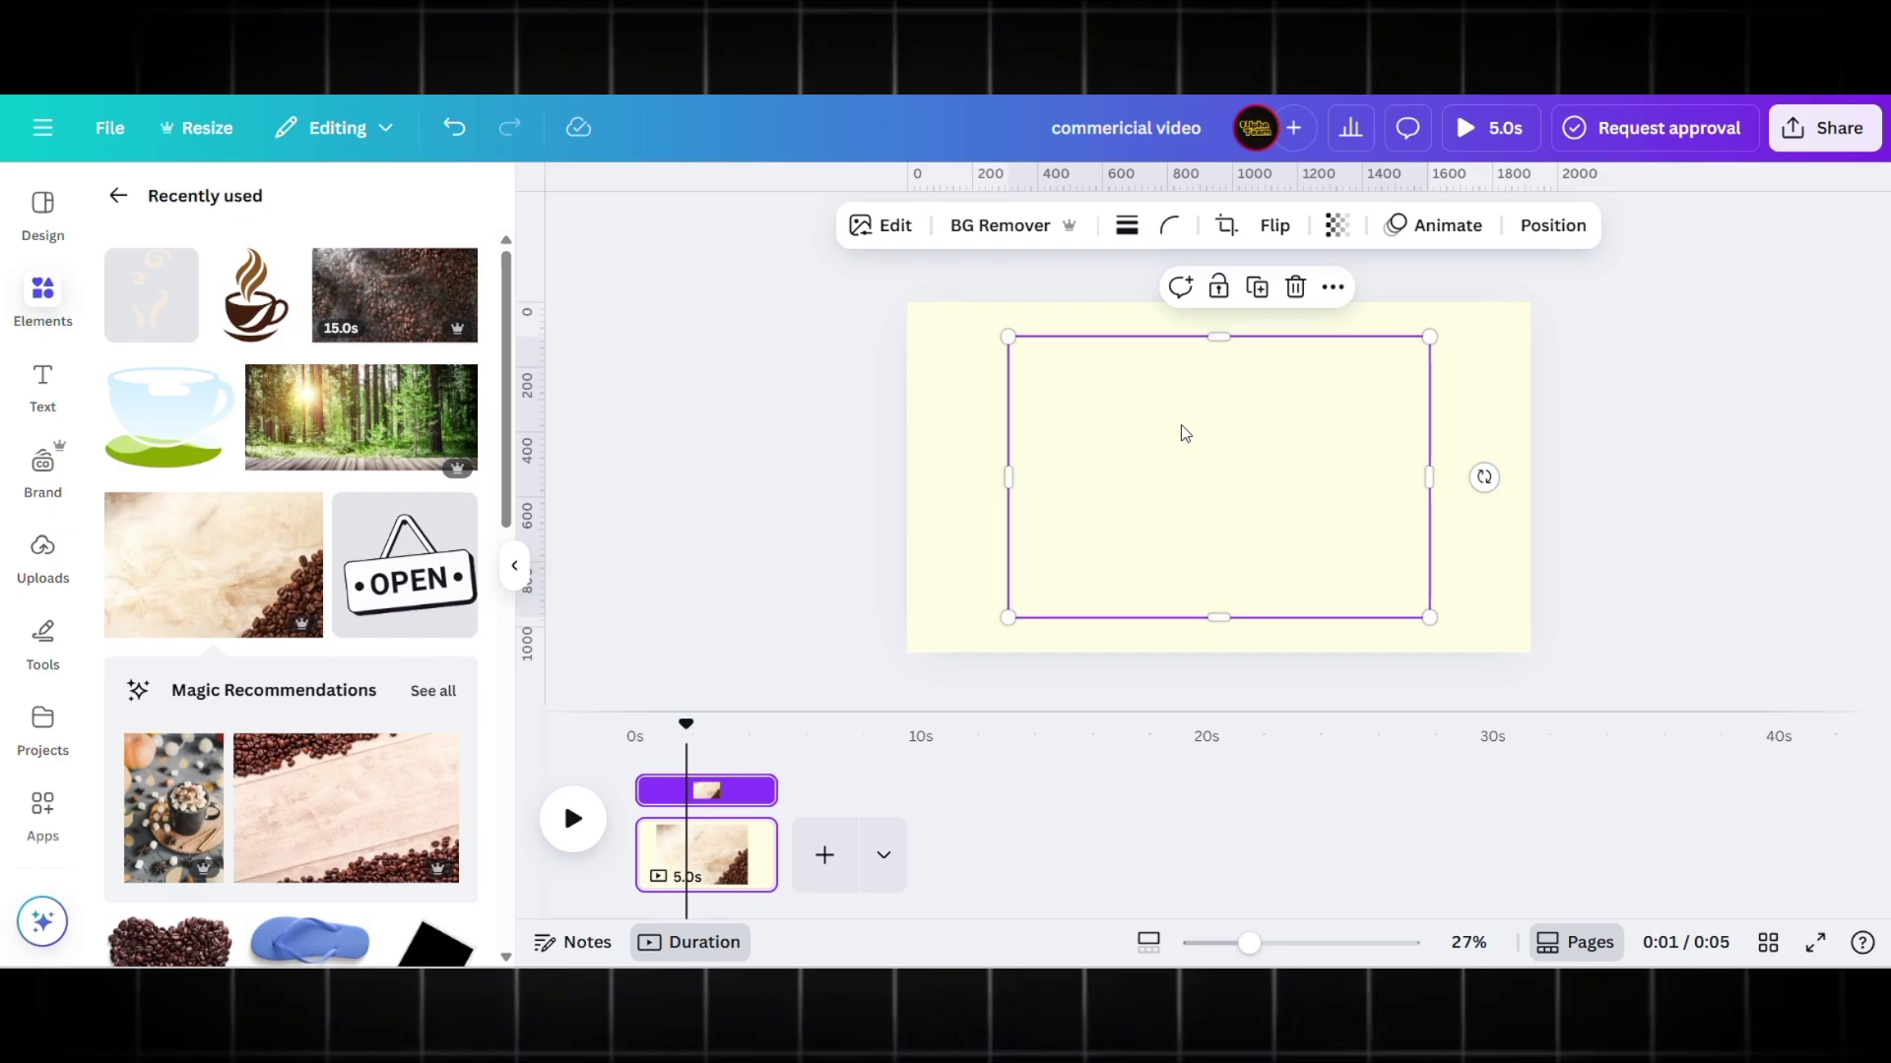
right_click(1178, 430)
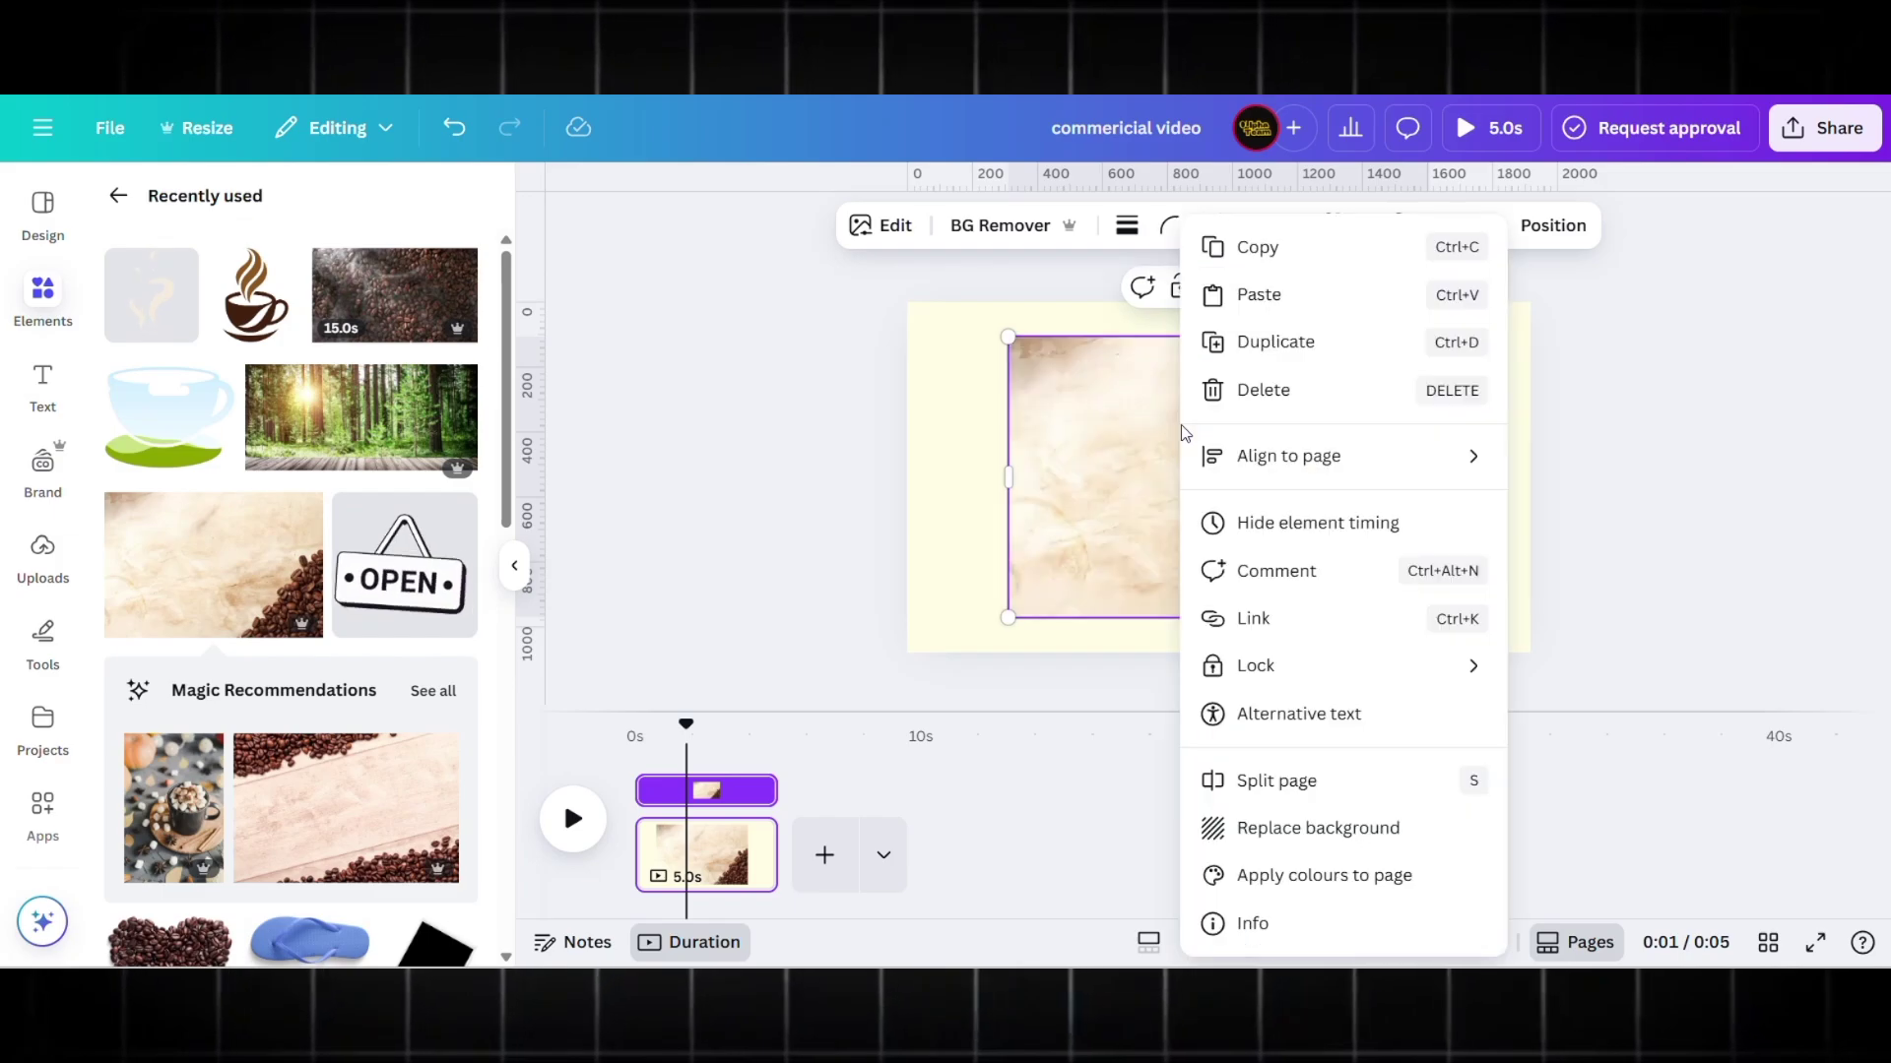
left_click(1221, 828)
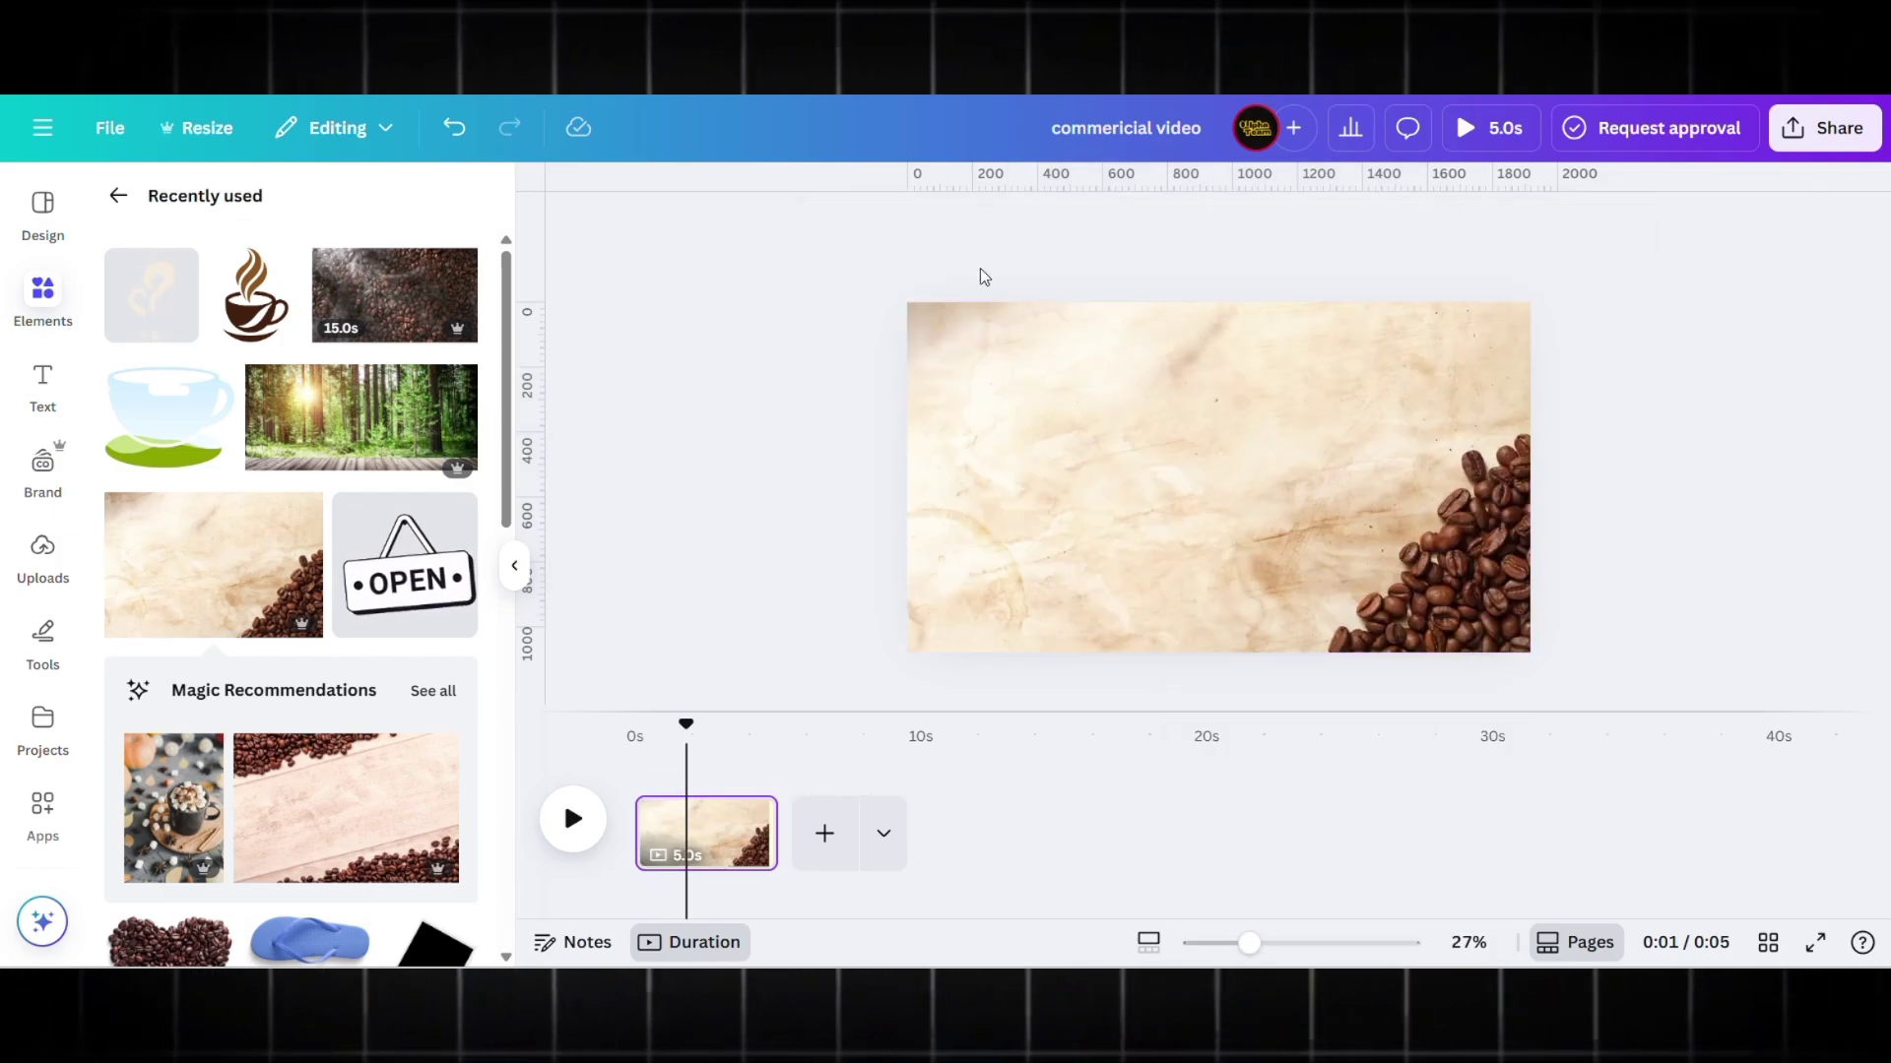
- Crop the marble background so the coffee beans fall outside the page
left_click(1199, 516)
double_click(1201, 516)
left_click_drag(1530, 680, 1616, 794)
left_click_drag(1612, 557, 1612, 588)
left_click_drag(1636, 346, 1688, 262)
left_click_drag(1629, 410, 1654, 446)
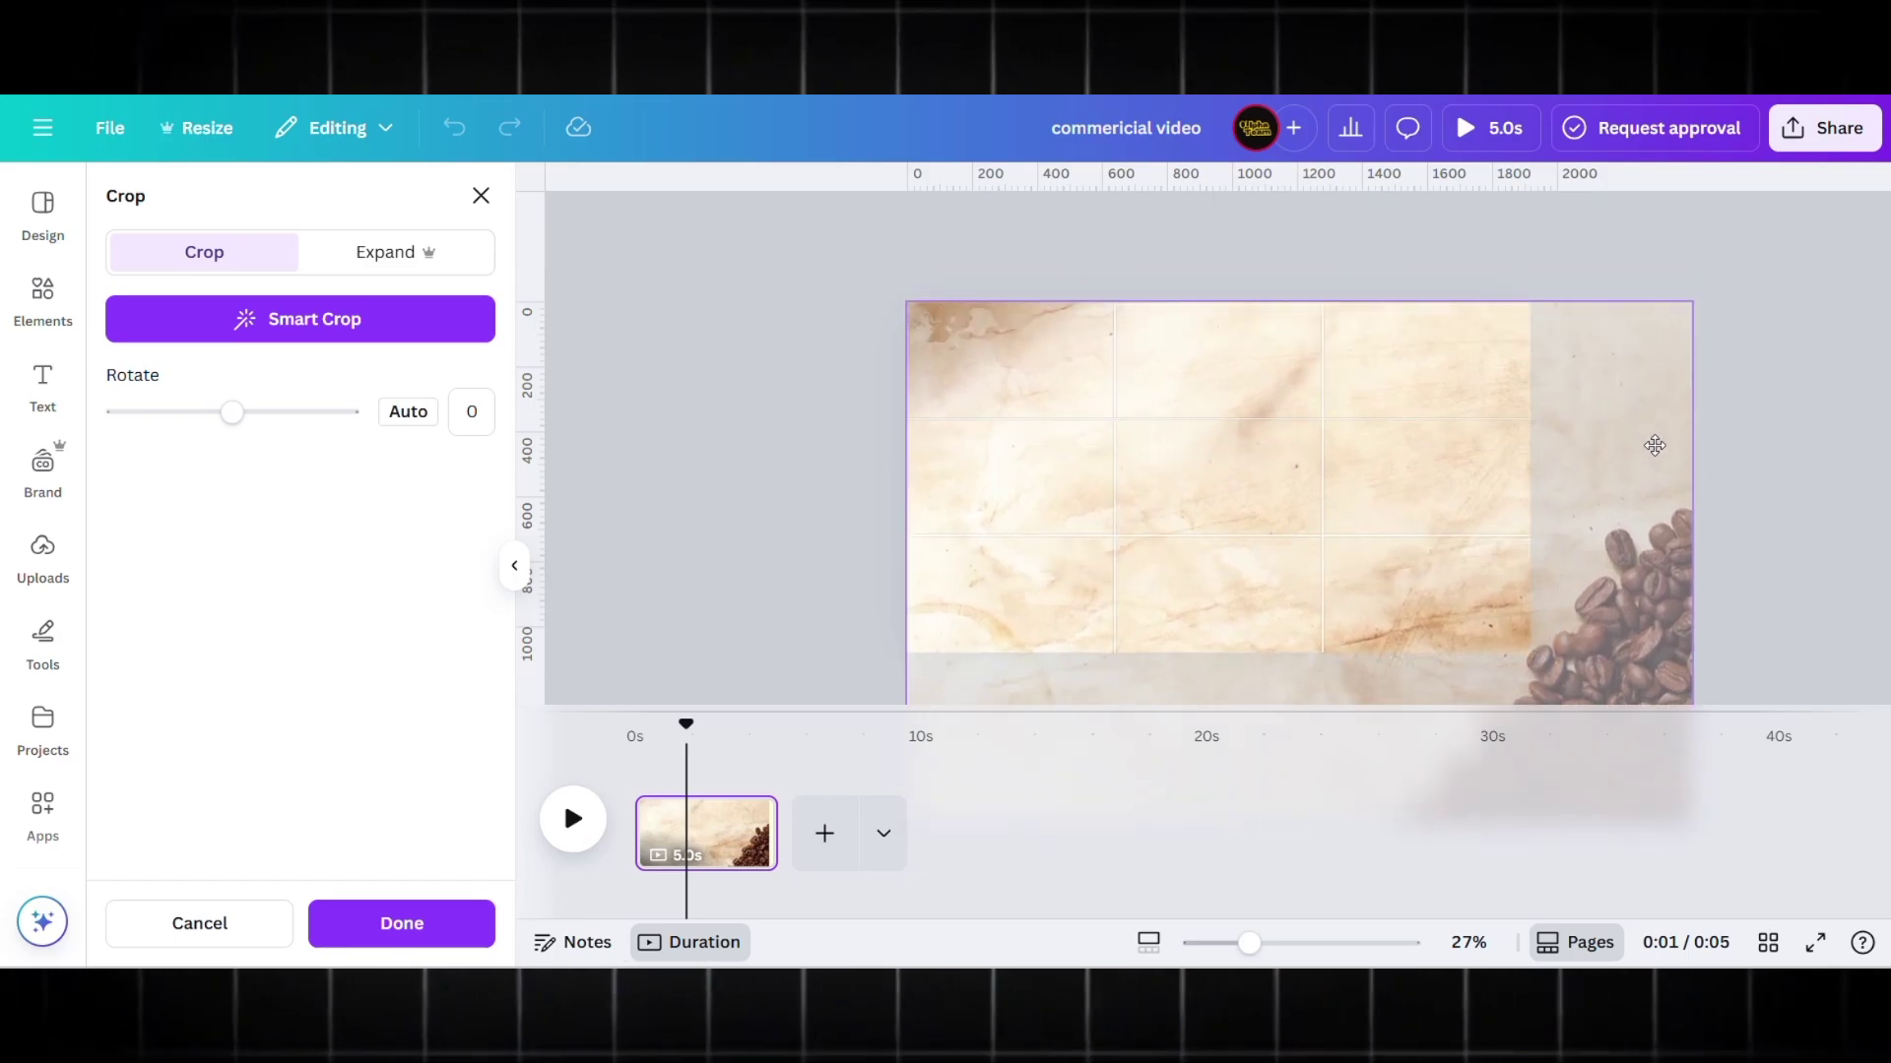
left_click(1382, 247)
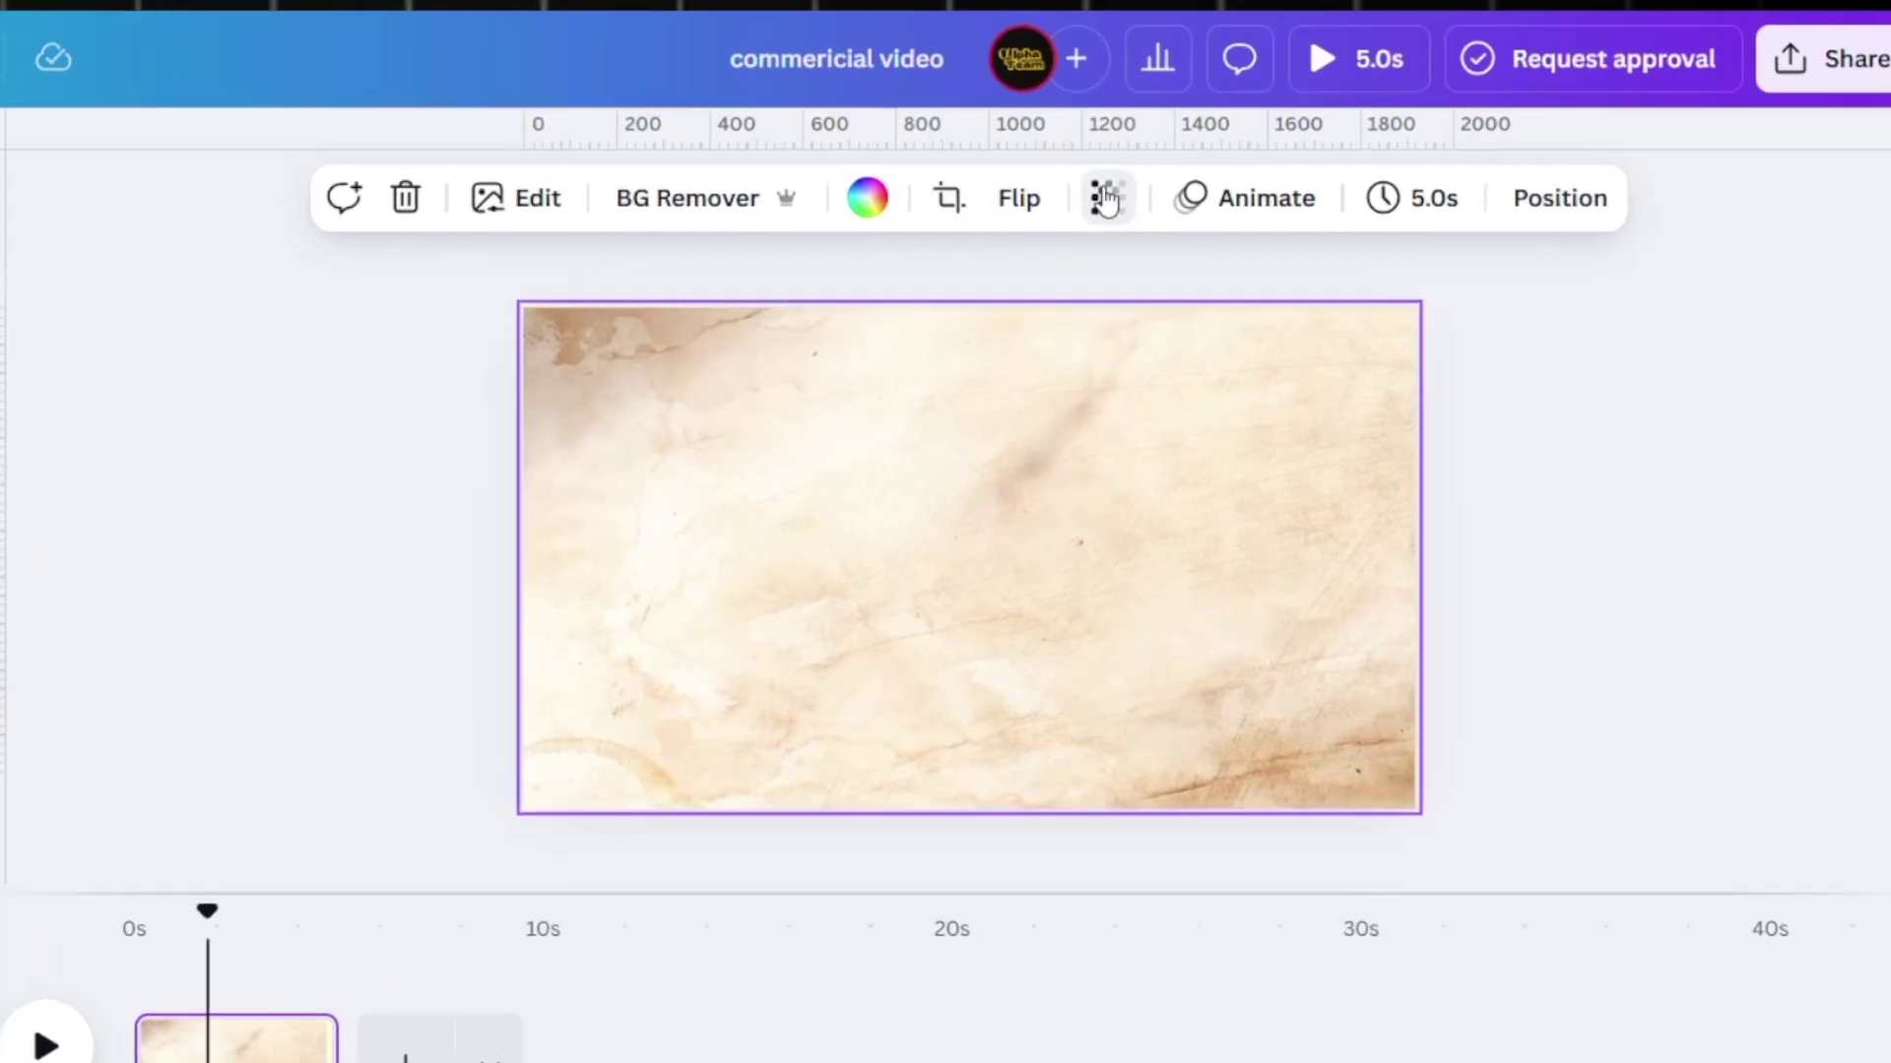
- Fade the marble background to transparency 41
left_click(1308, 223)
left_click(1054, 355)
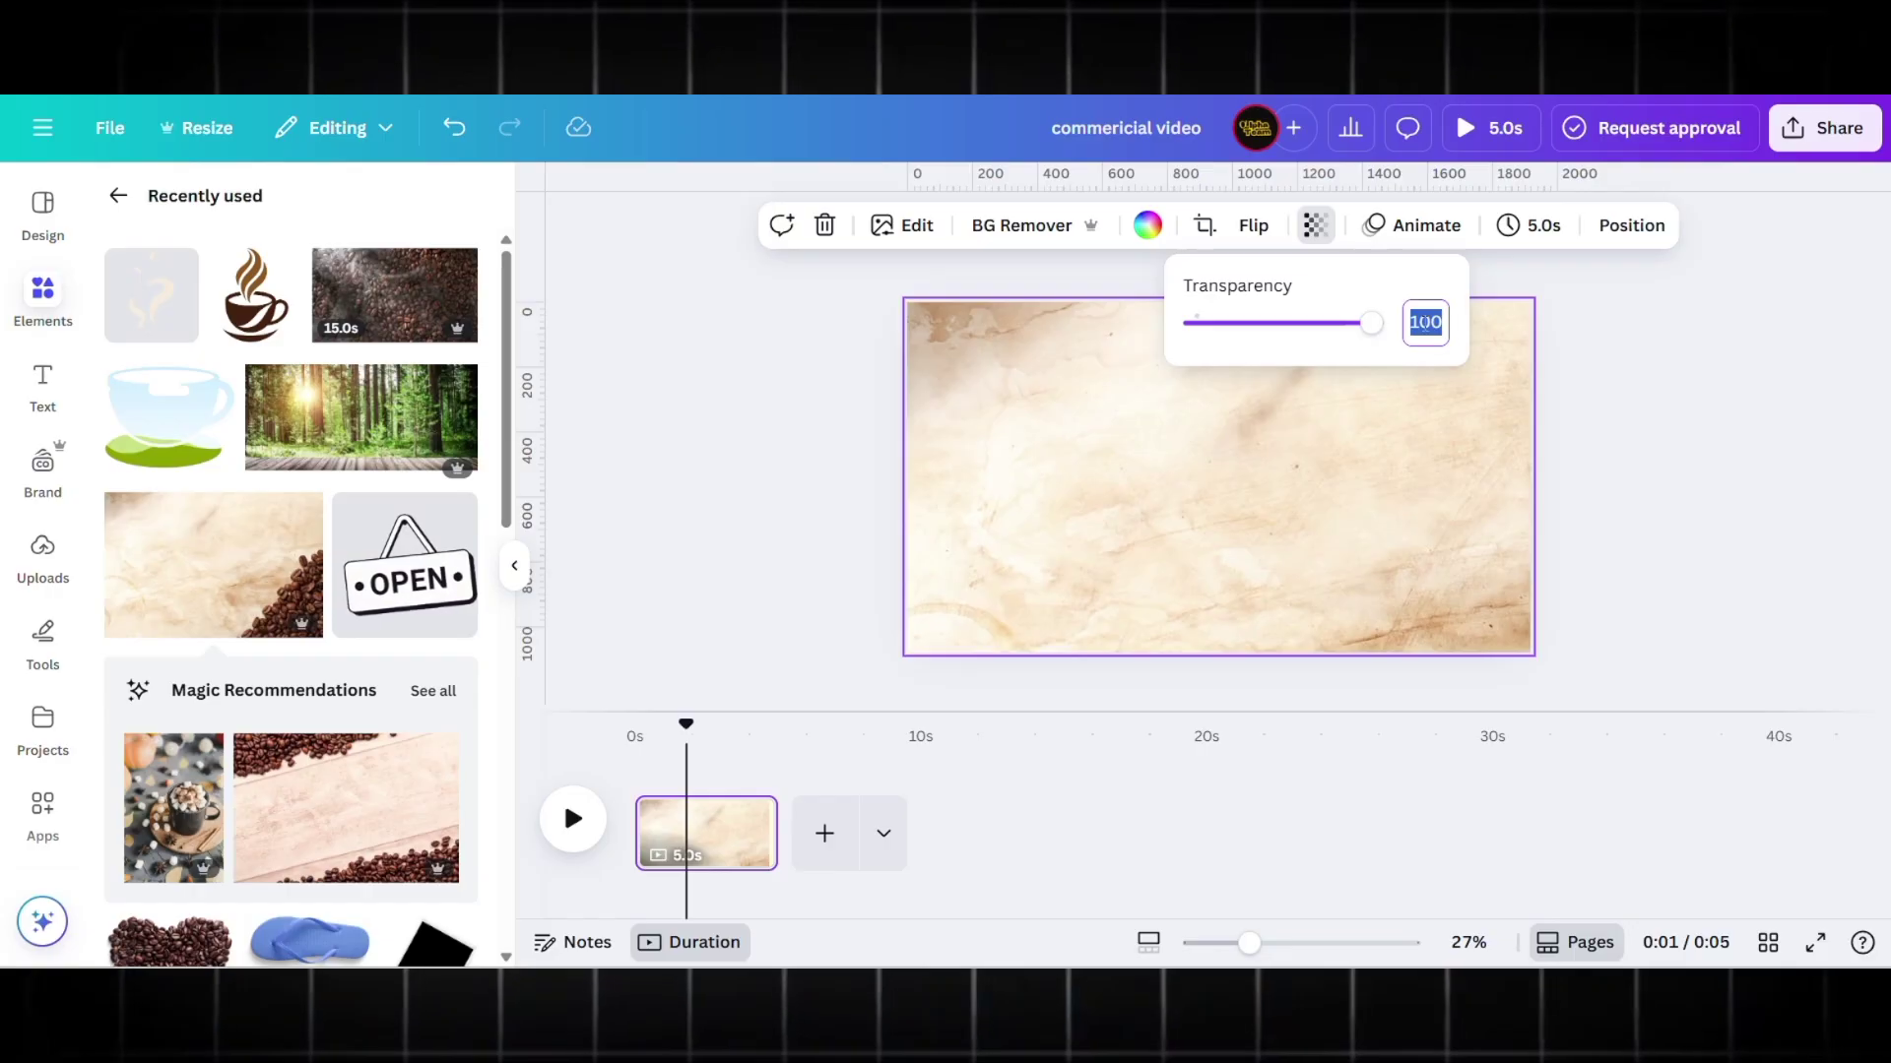
type("41")
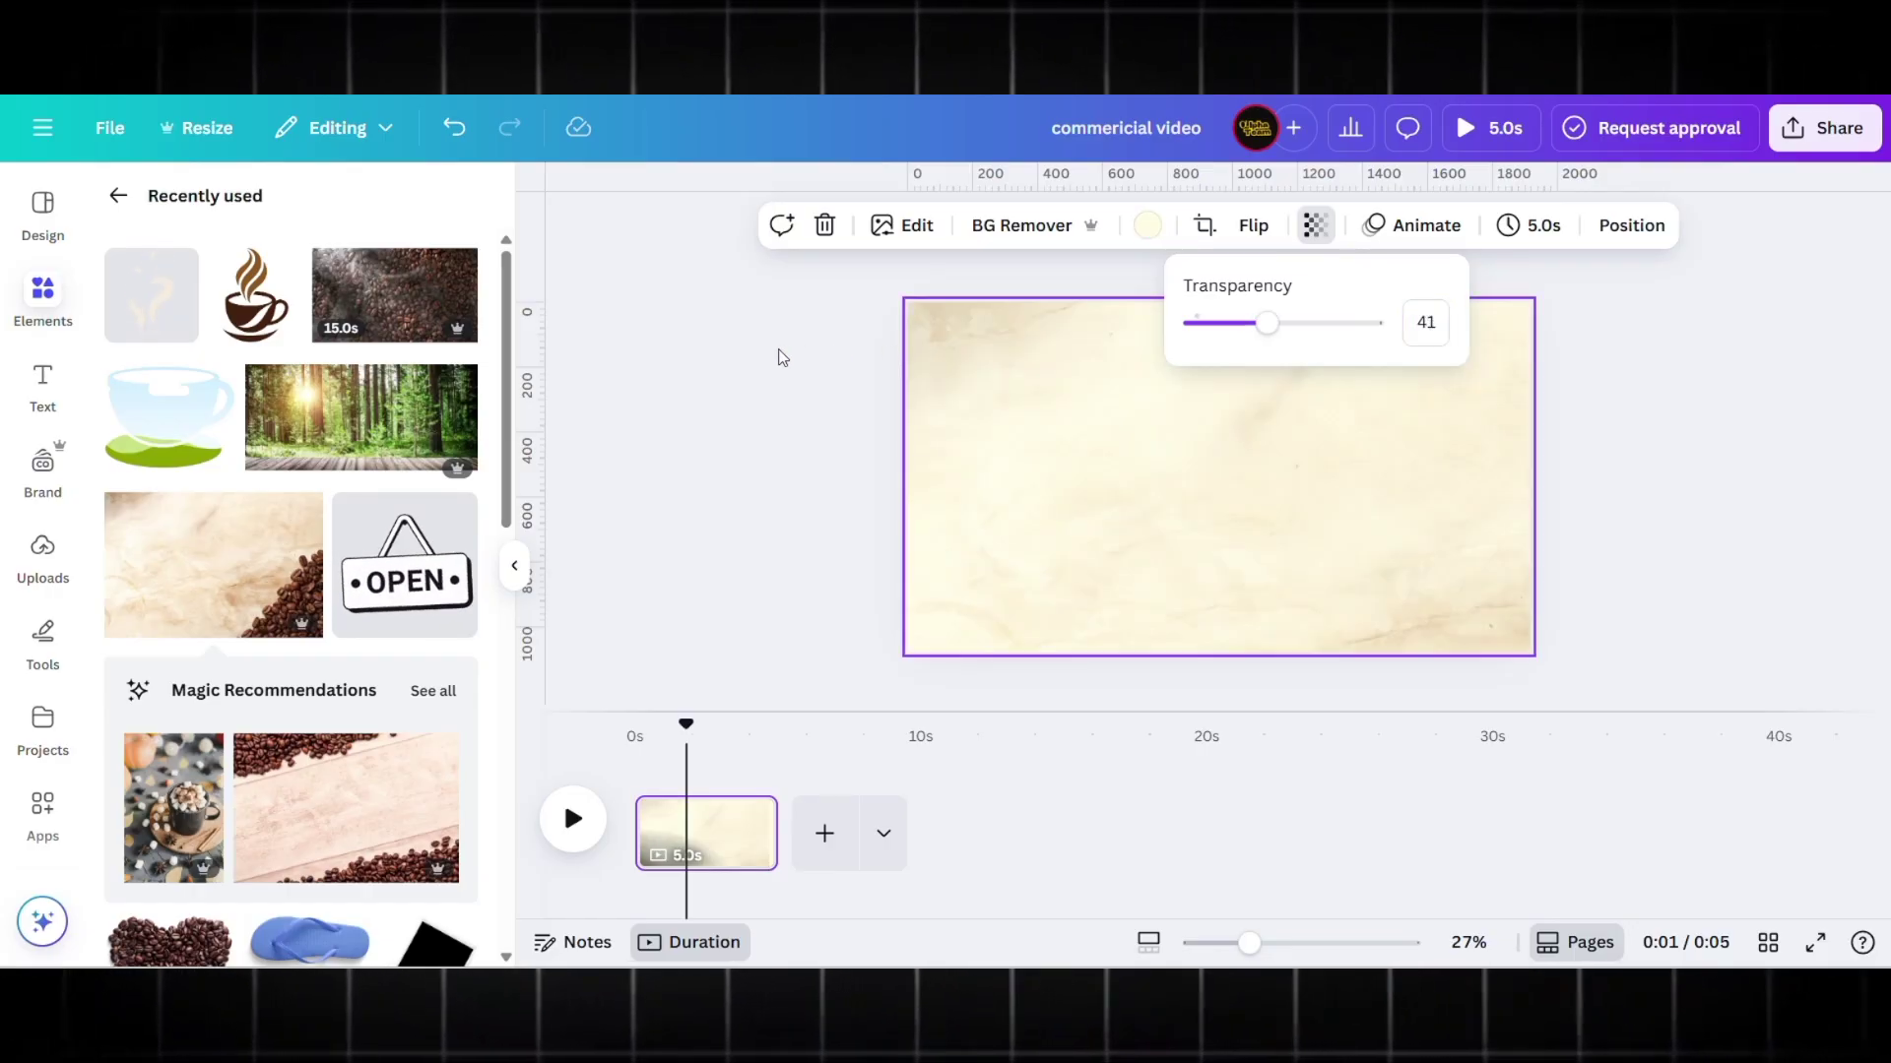
key("Return")
left_click(783, 357)
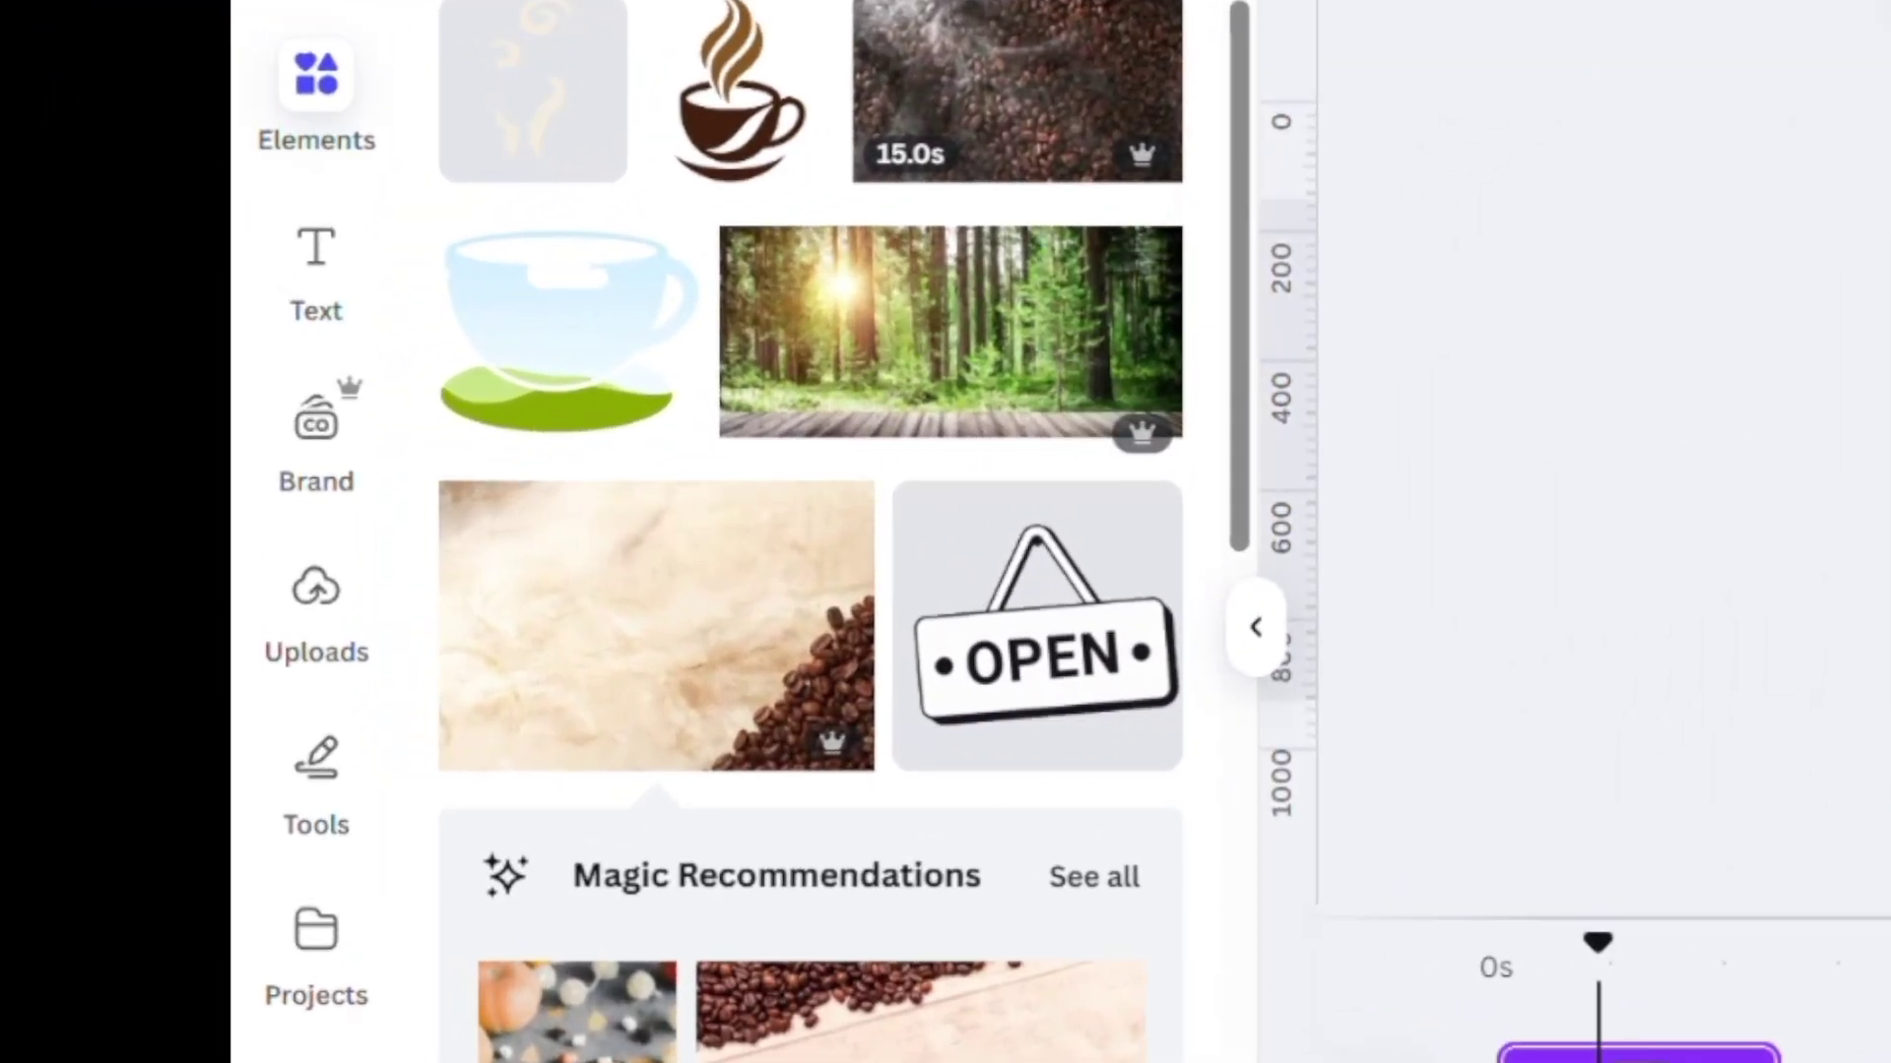
- Add the forest photo from Recently used and set its transparency to 11
left_click(950, 331)
left_click_drag(1316, 470, 1287, 421)
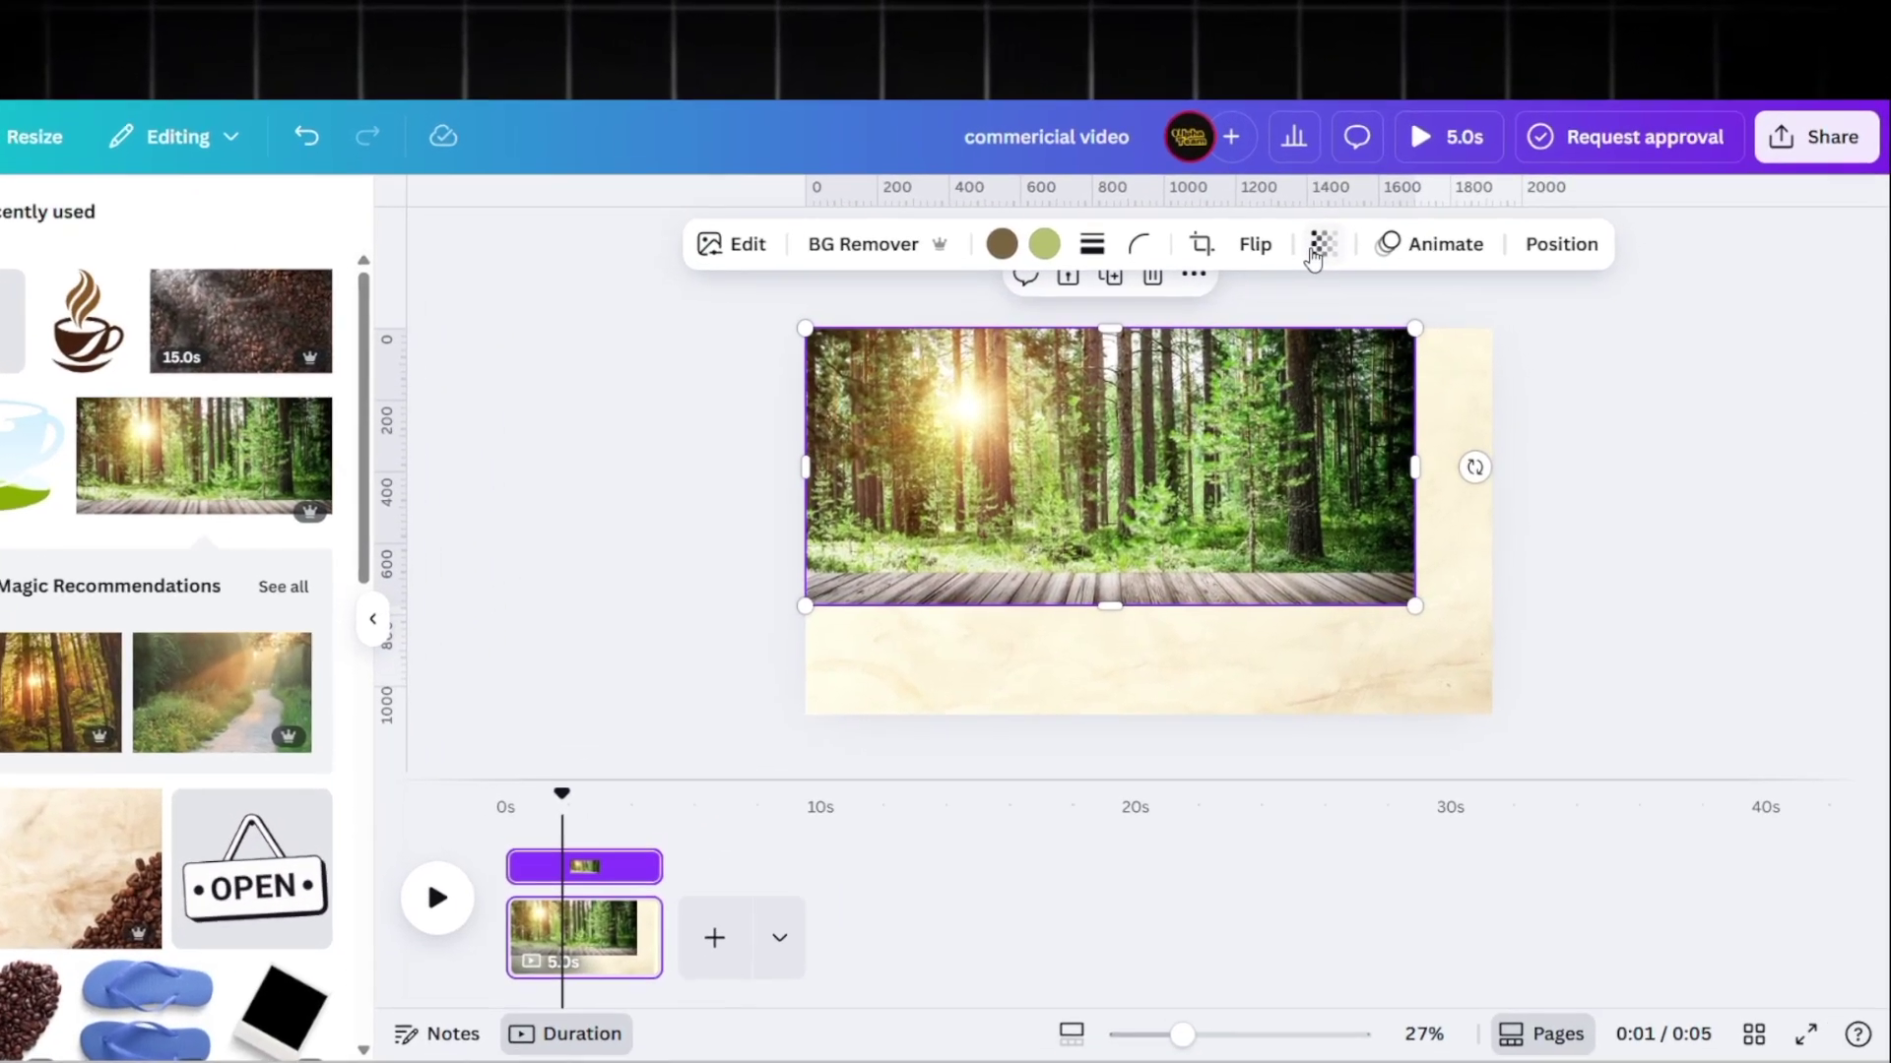
left_click(1376, 225)
left_click(1486, 322)
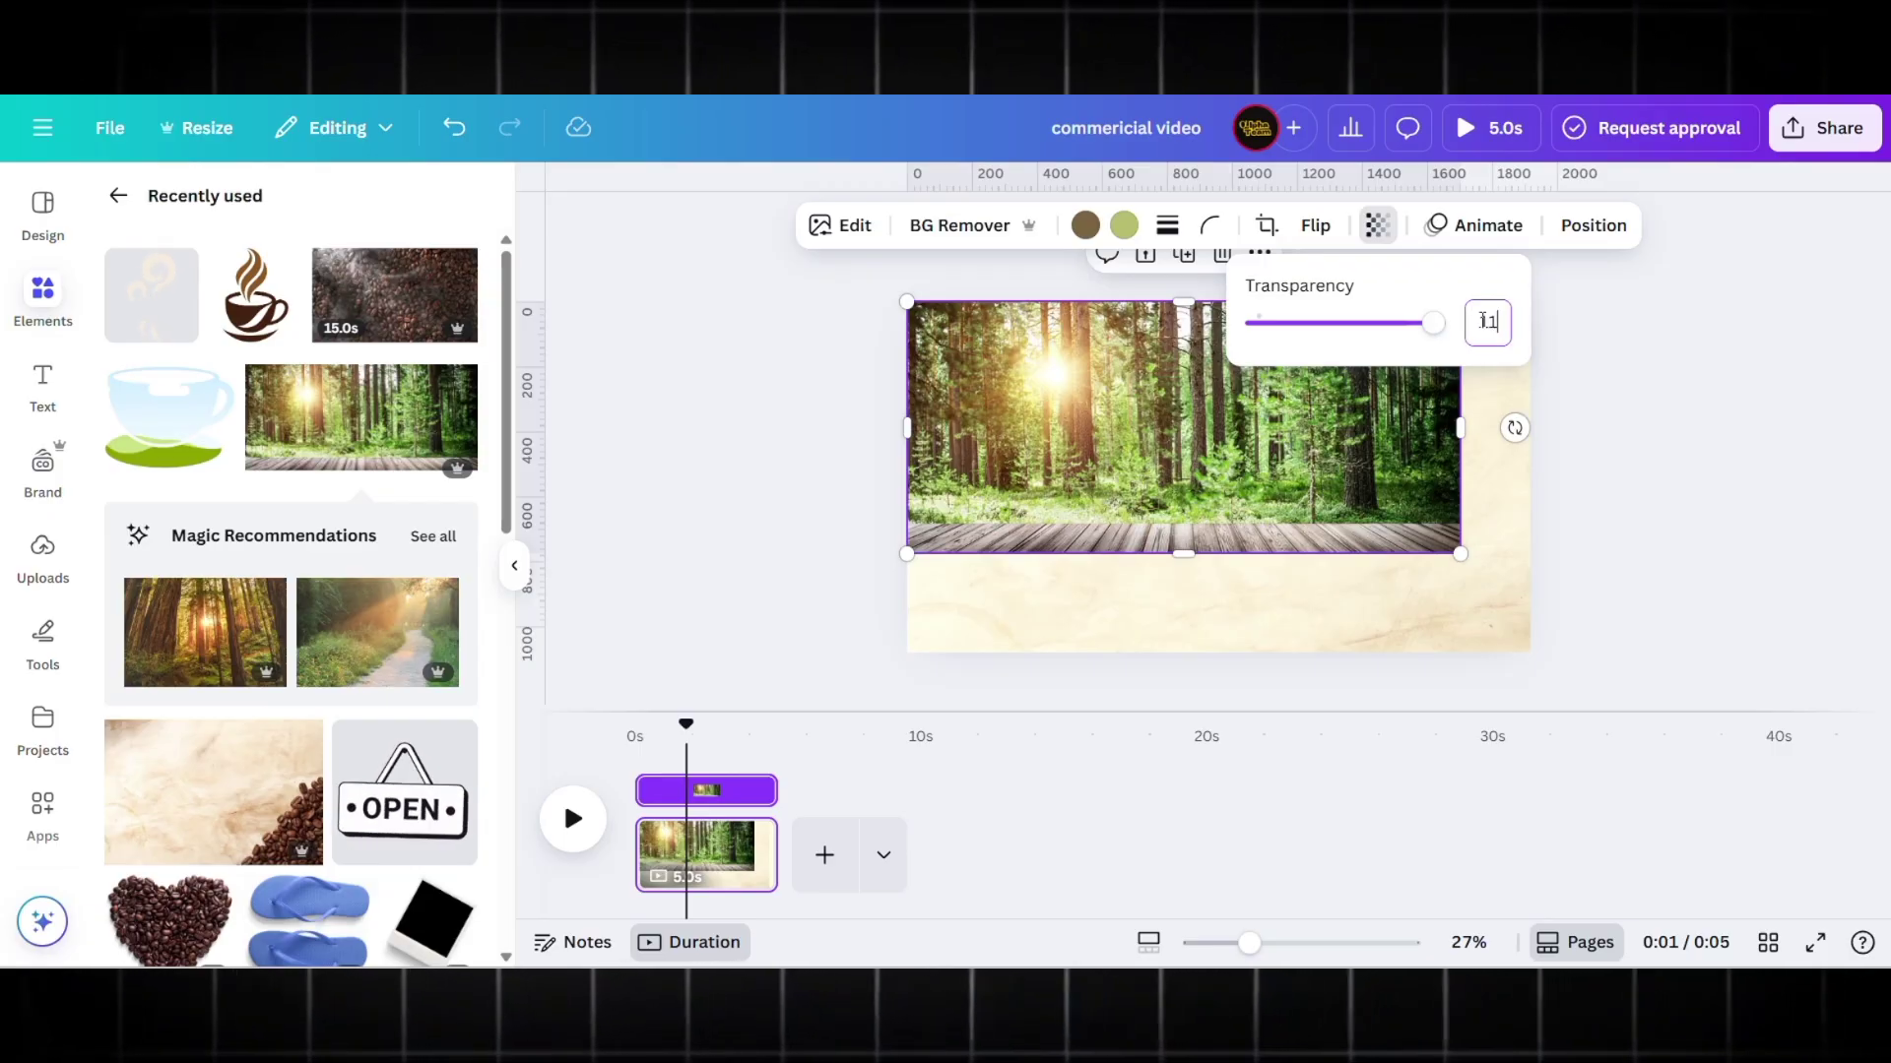
type("11")
key("Return")
- Stretch the faded forest photo to cover the whole page
left_click_drag(1456, 553, 1530, 585)
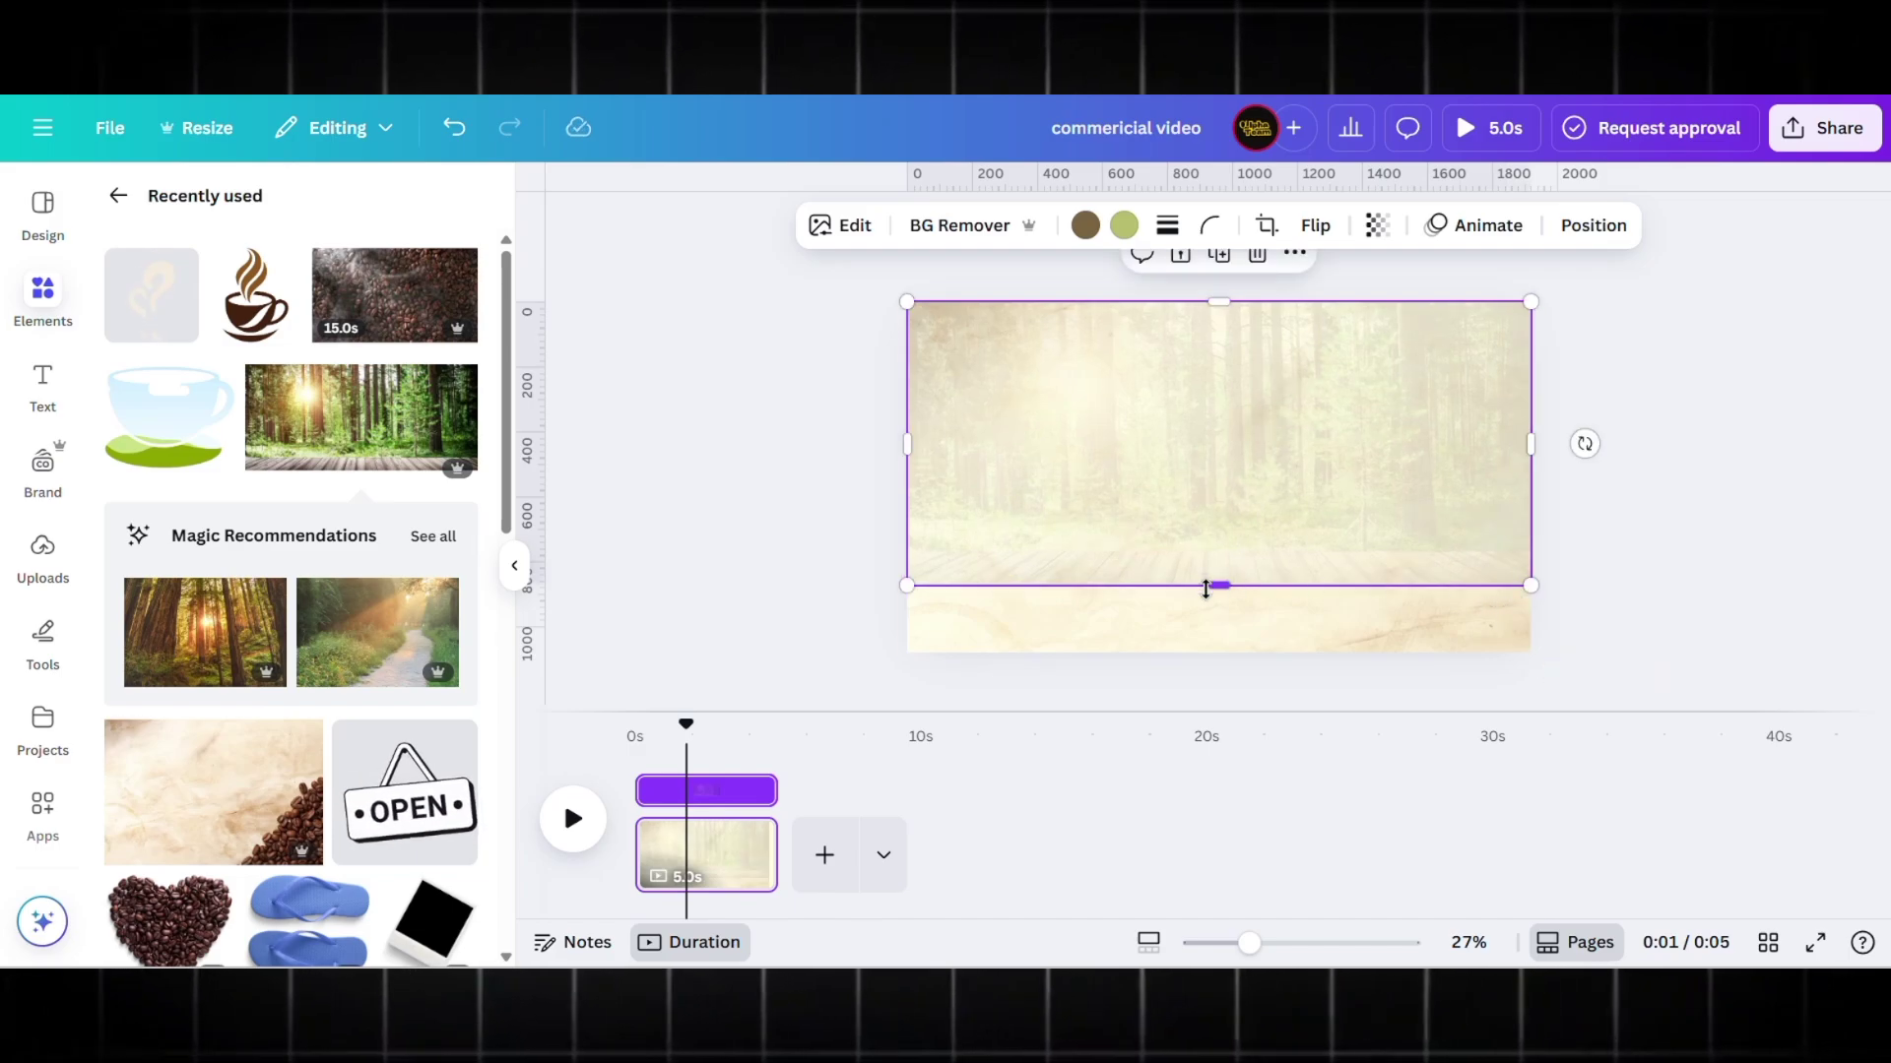
left_click_drag(1206, 588, 1209, 652)
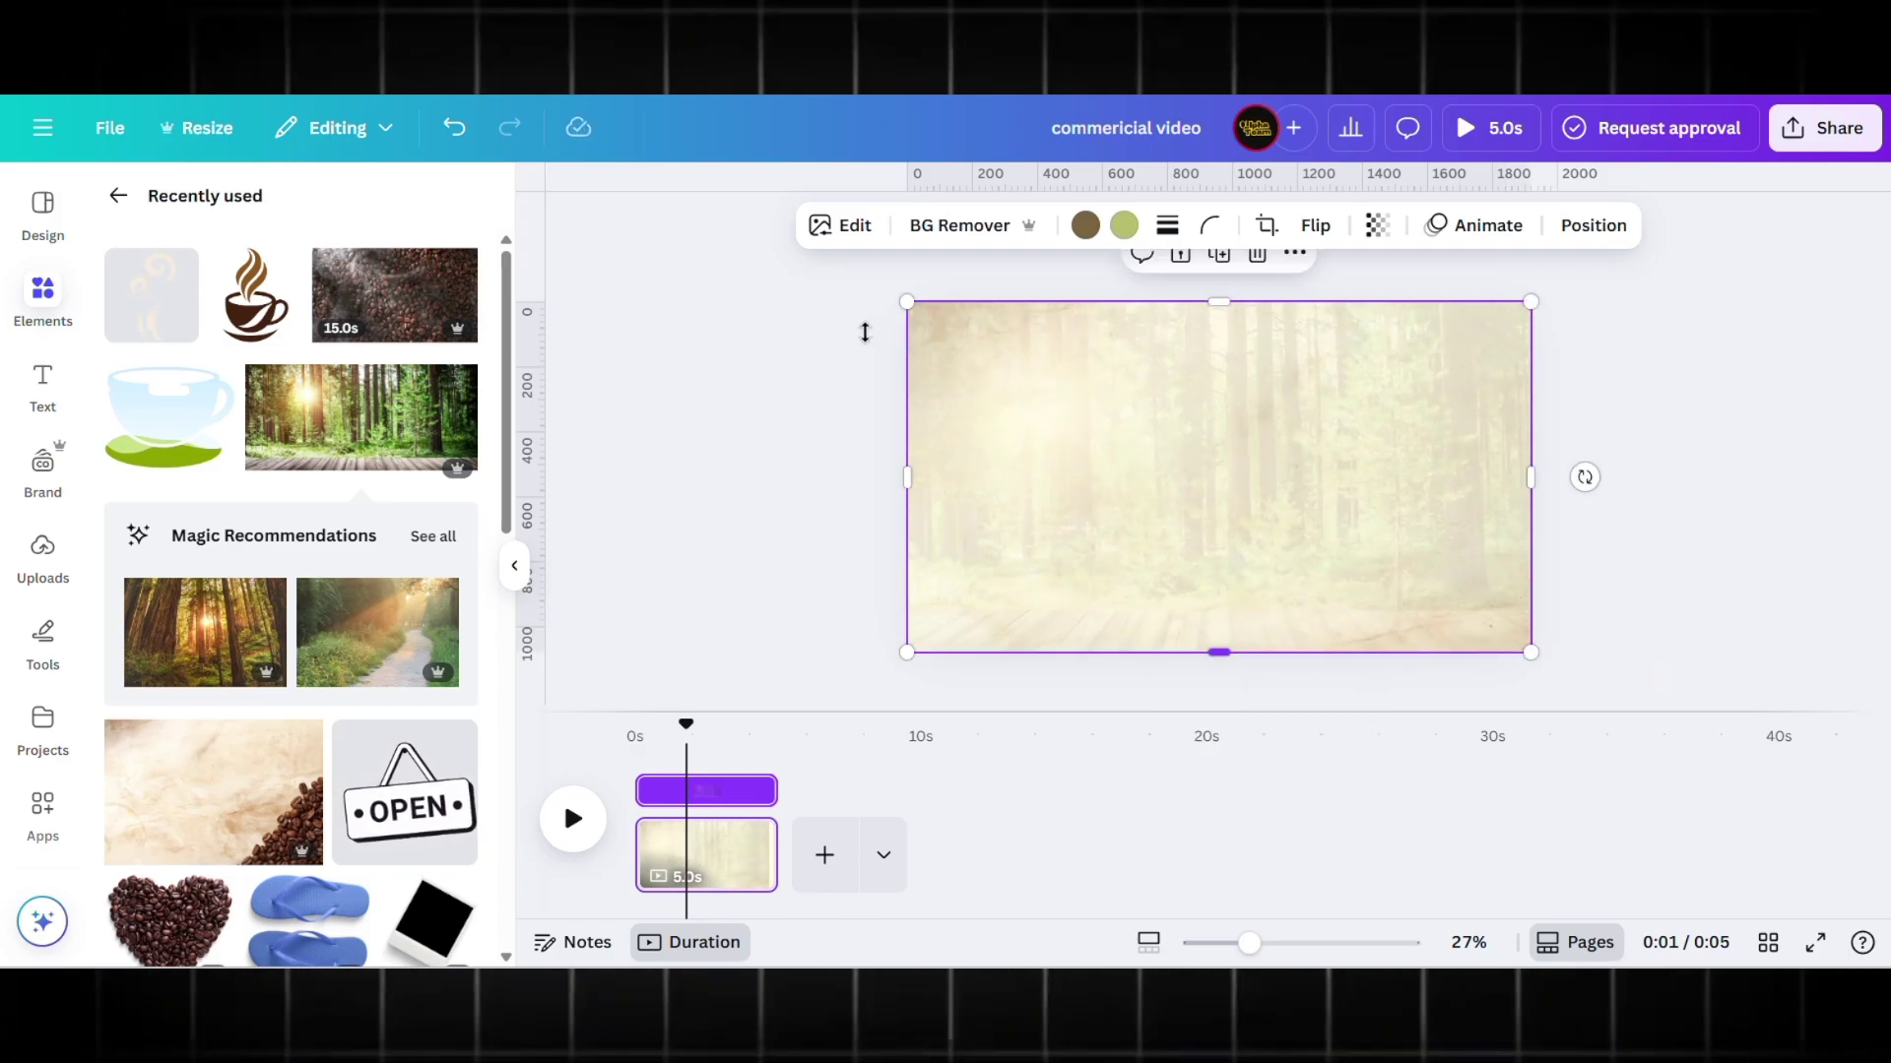
left_click(826, 323)
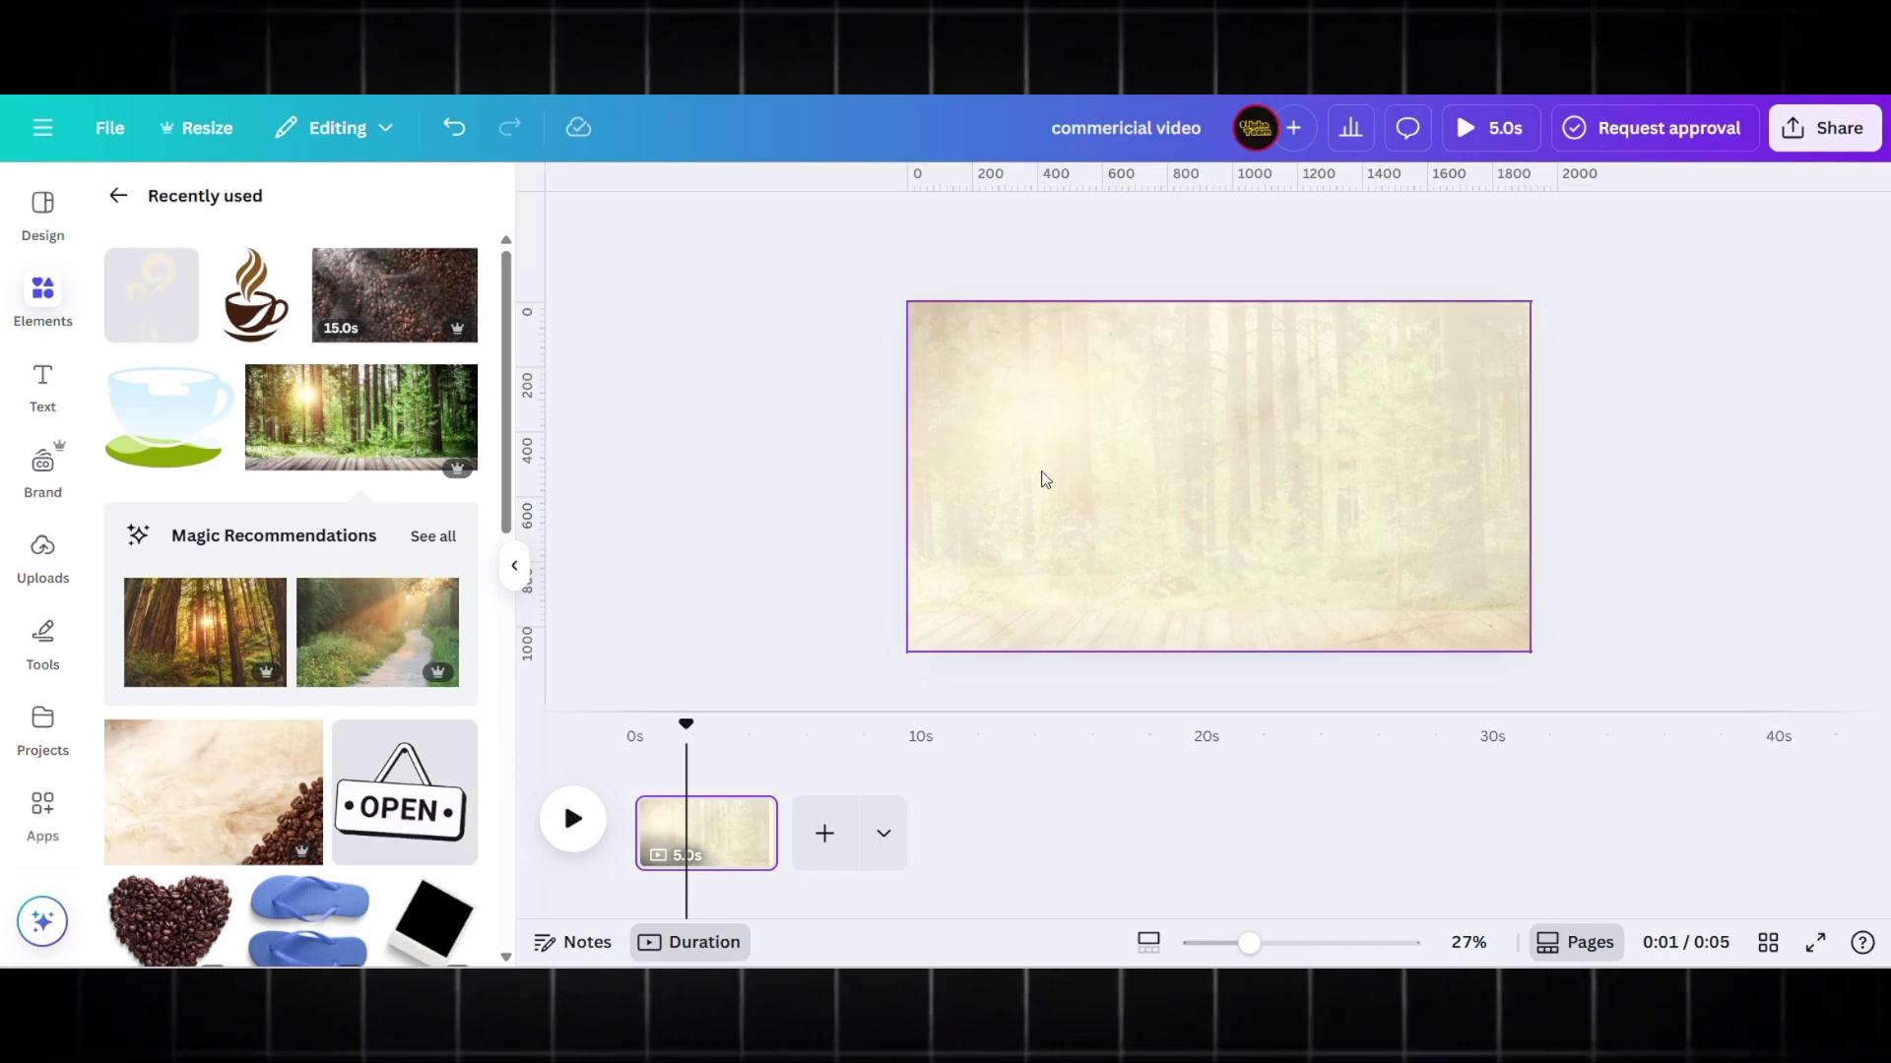
left_click(933, 455)
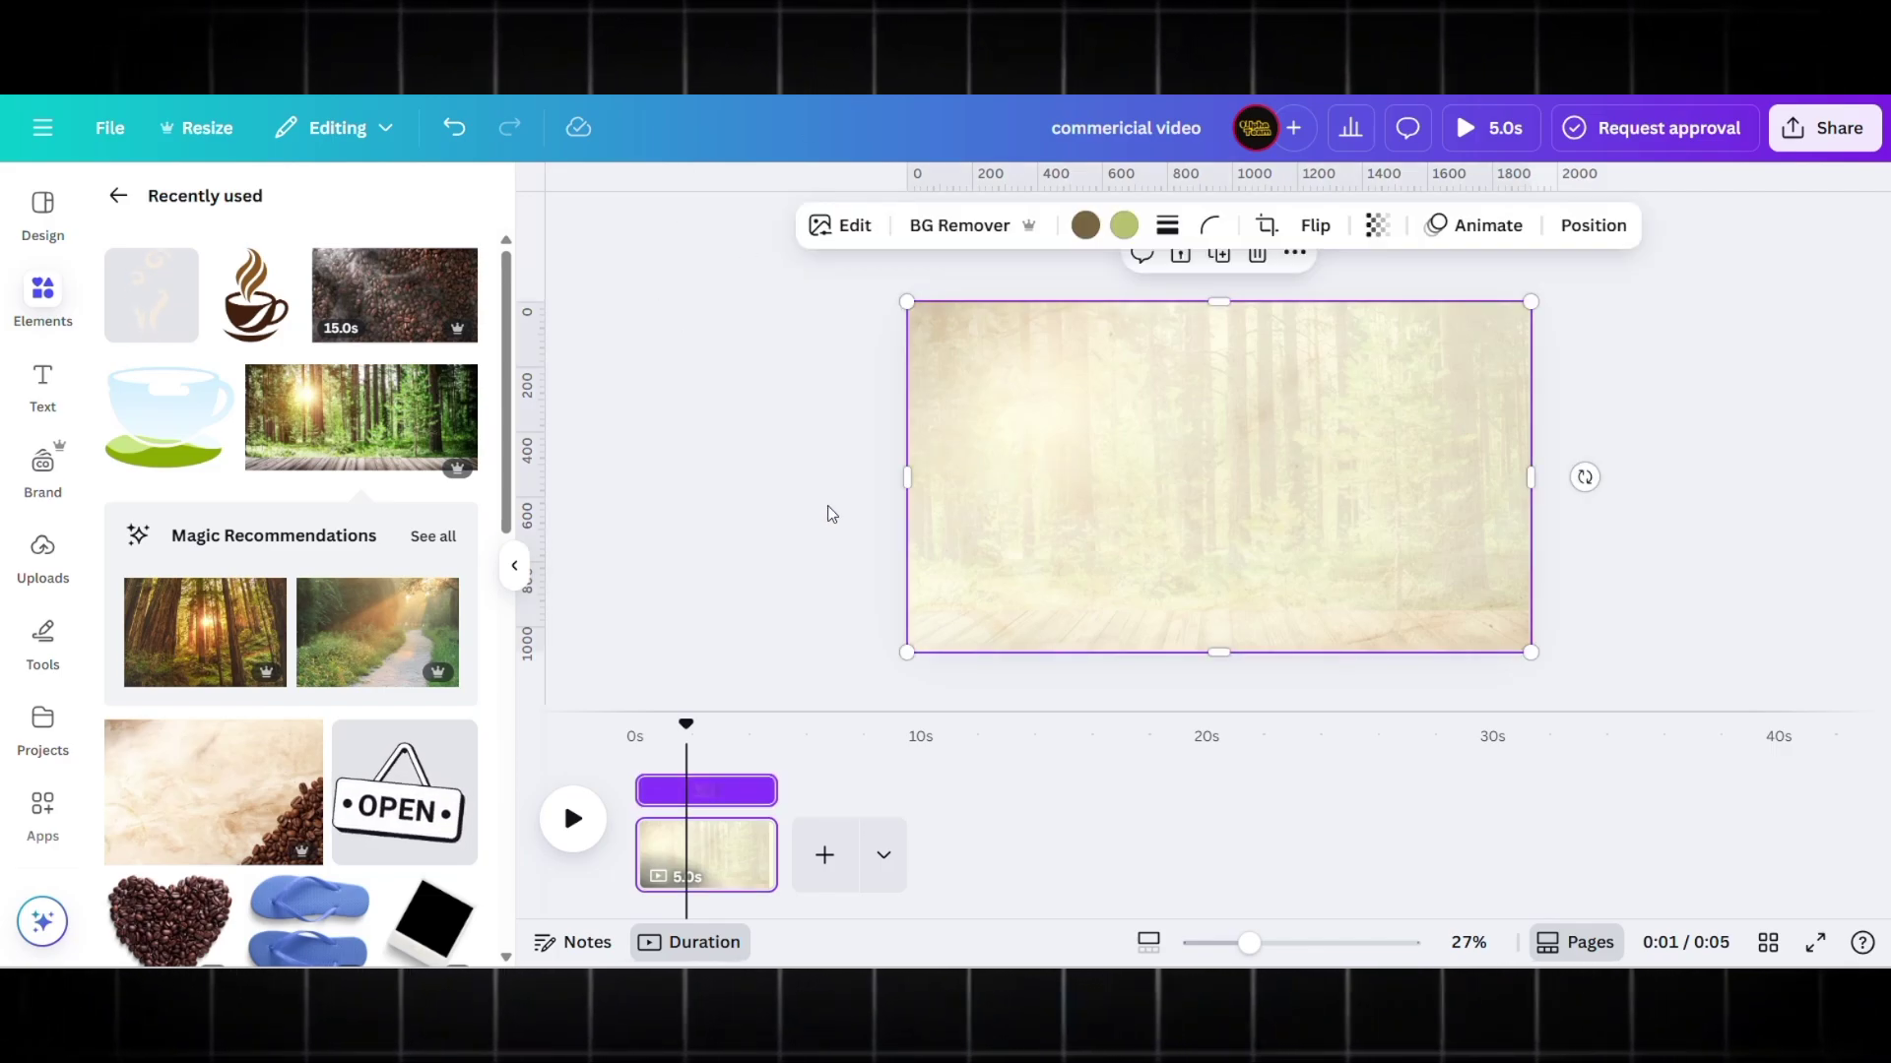
- Paste the outlined PREMIUM COFFEE headline and add the pale teacup shape below it
key("ctrl+v")
left_click(778, 501)
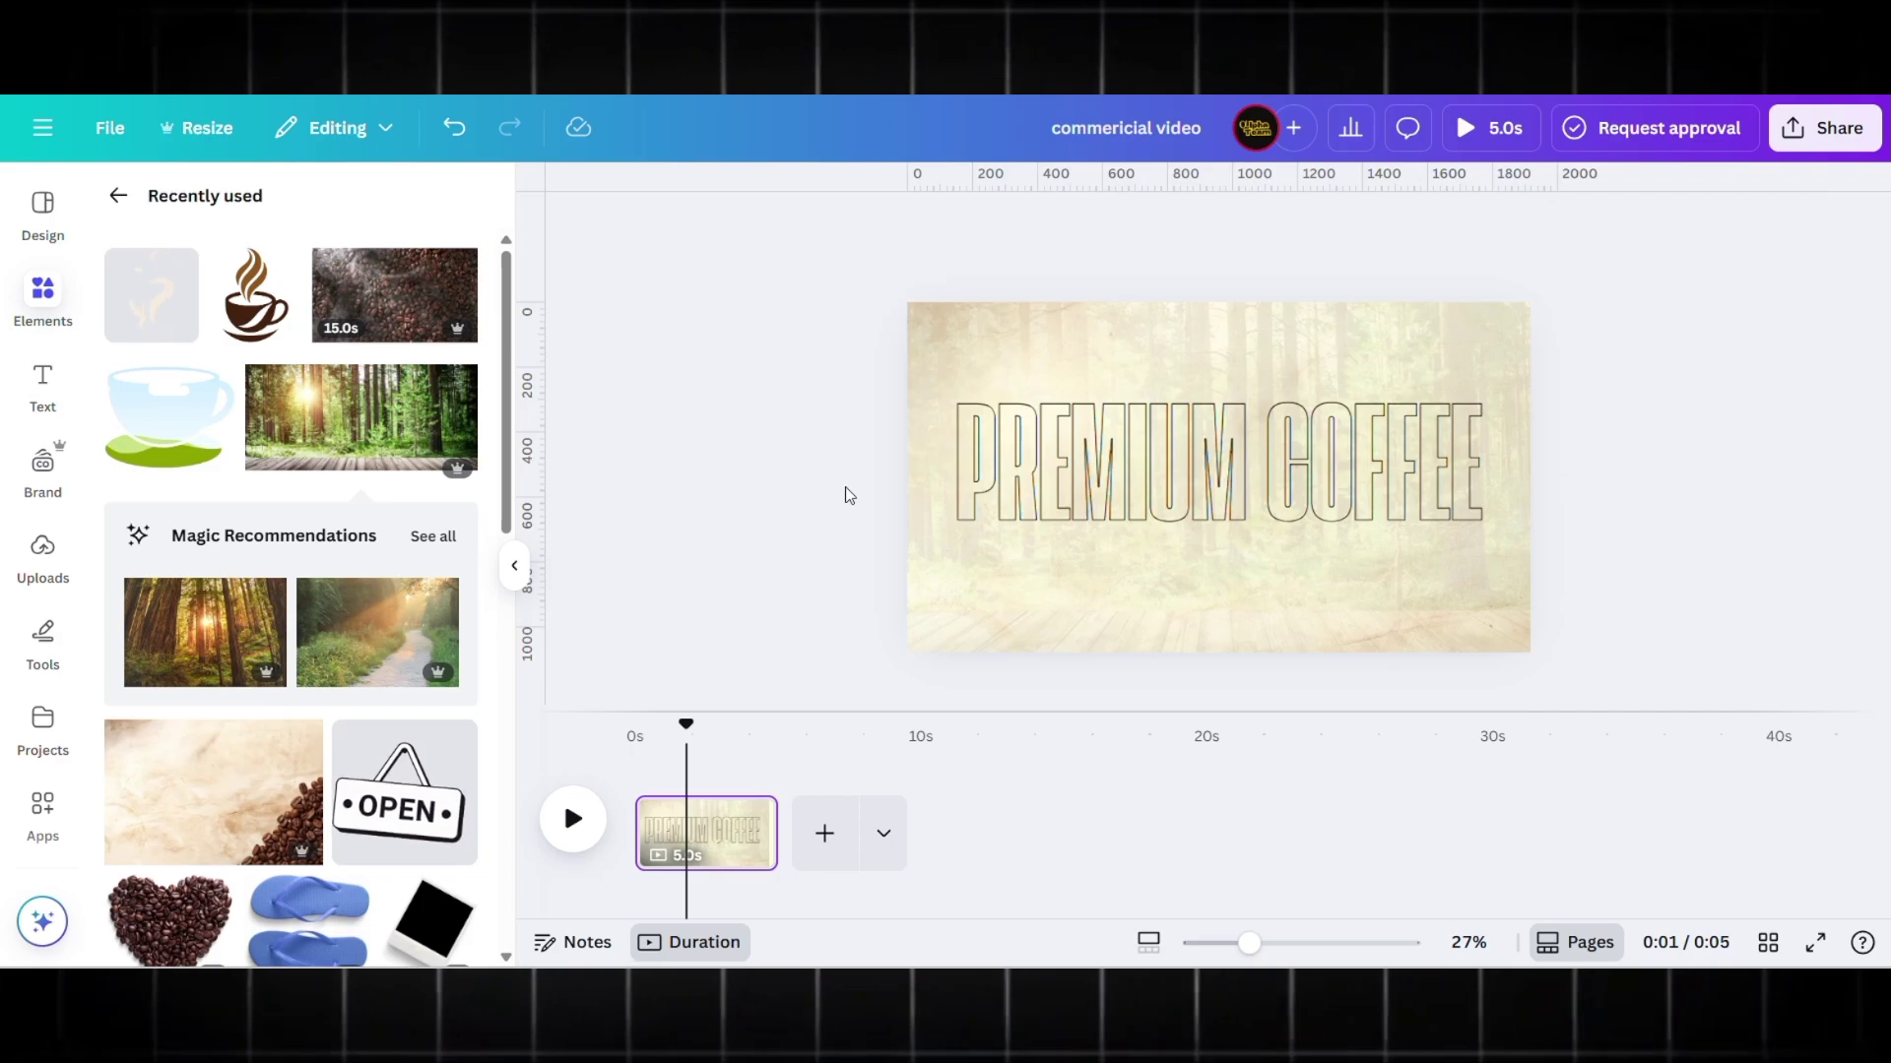
left_click(931, 441)
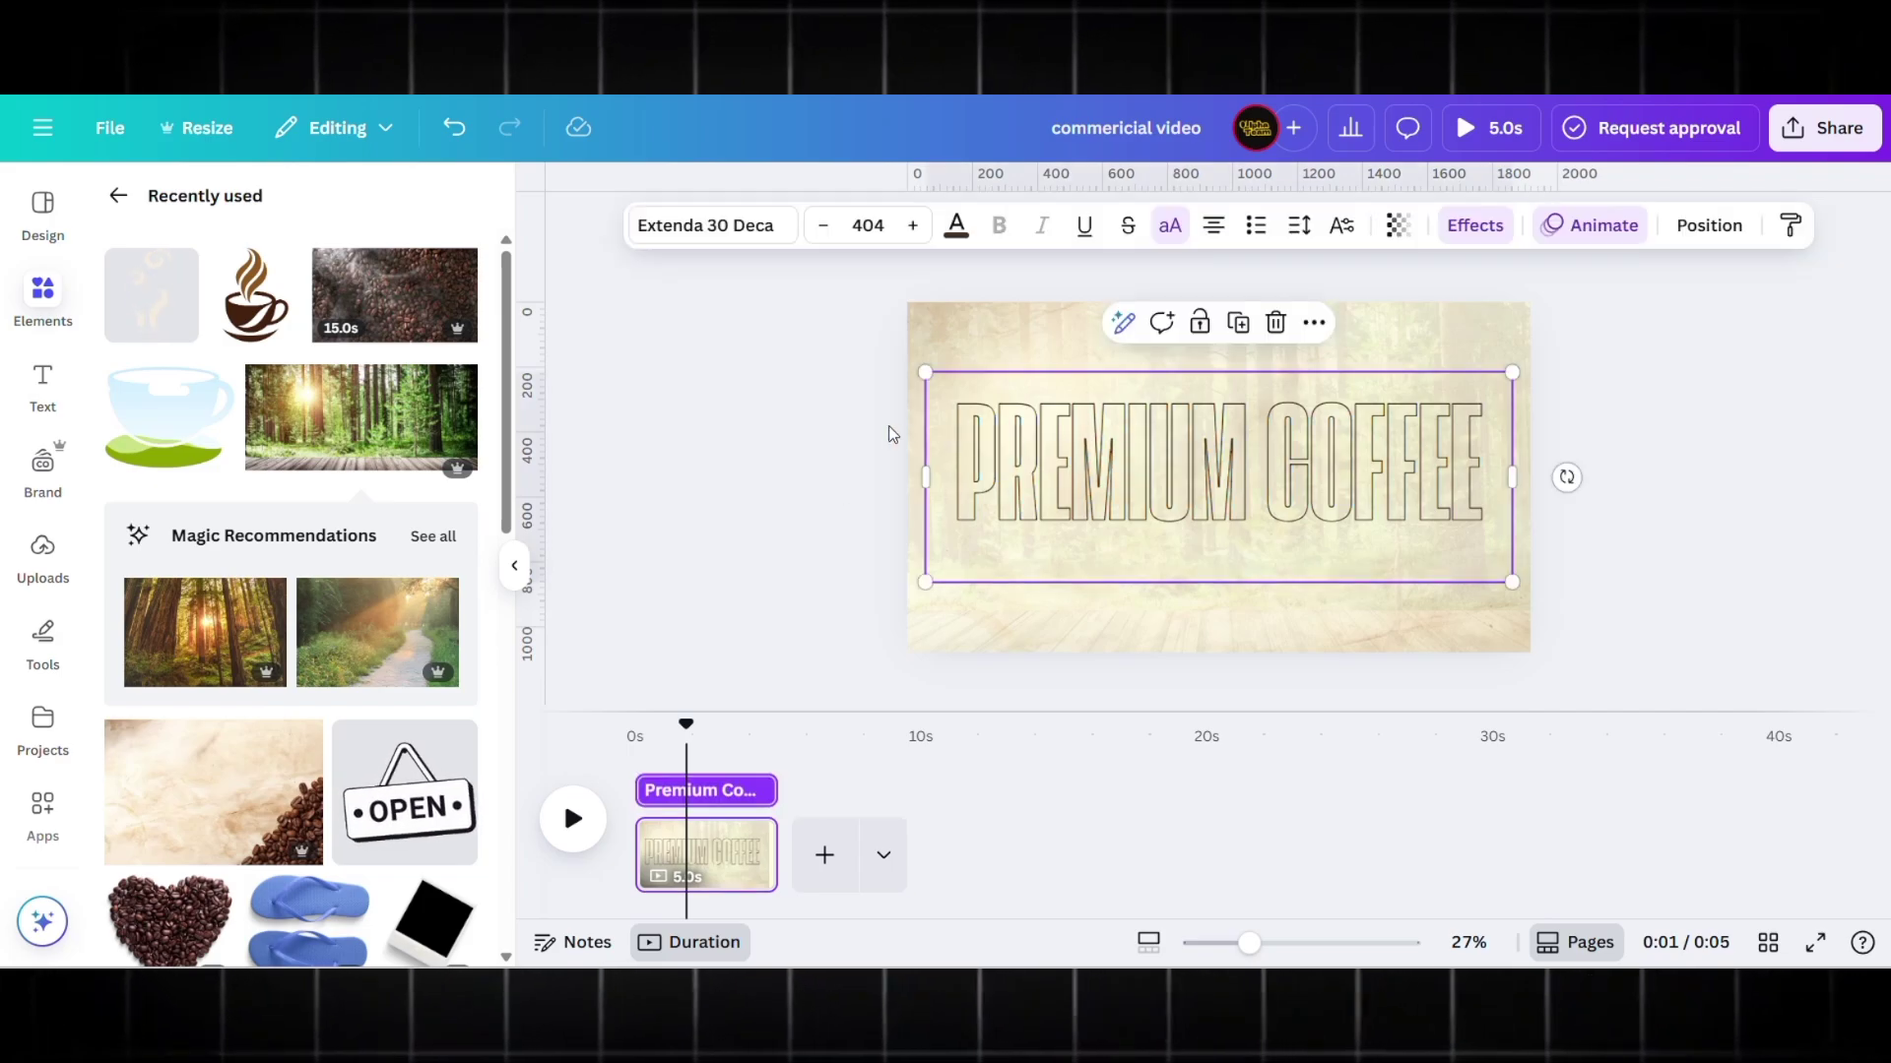
left_click(732, 403)
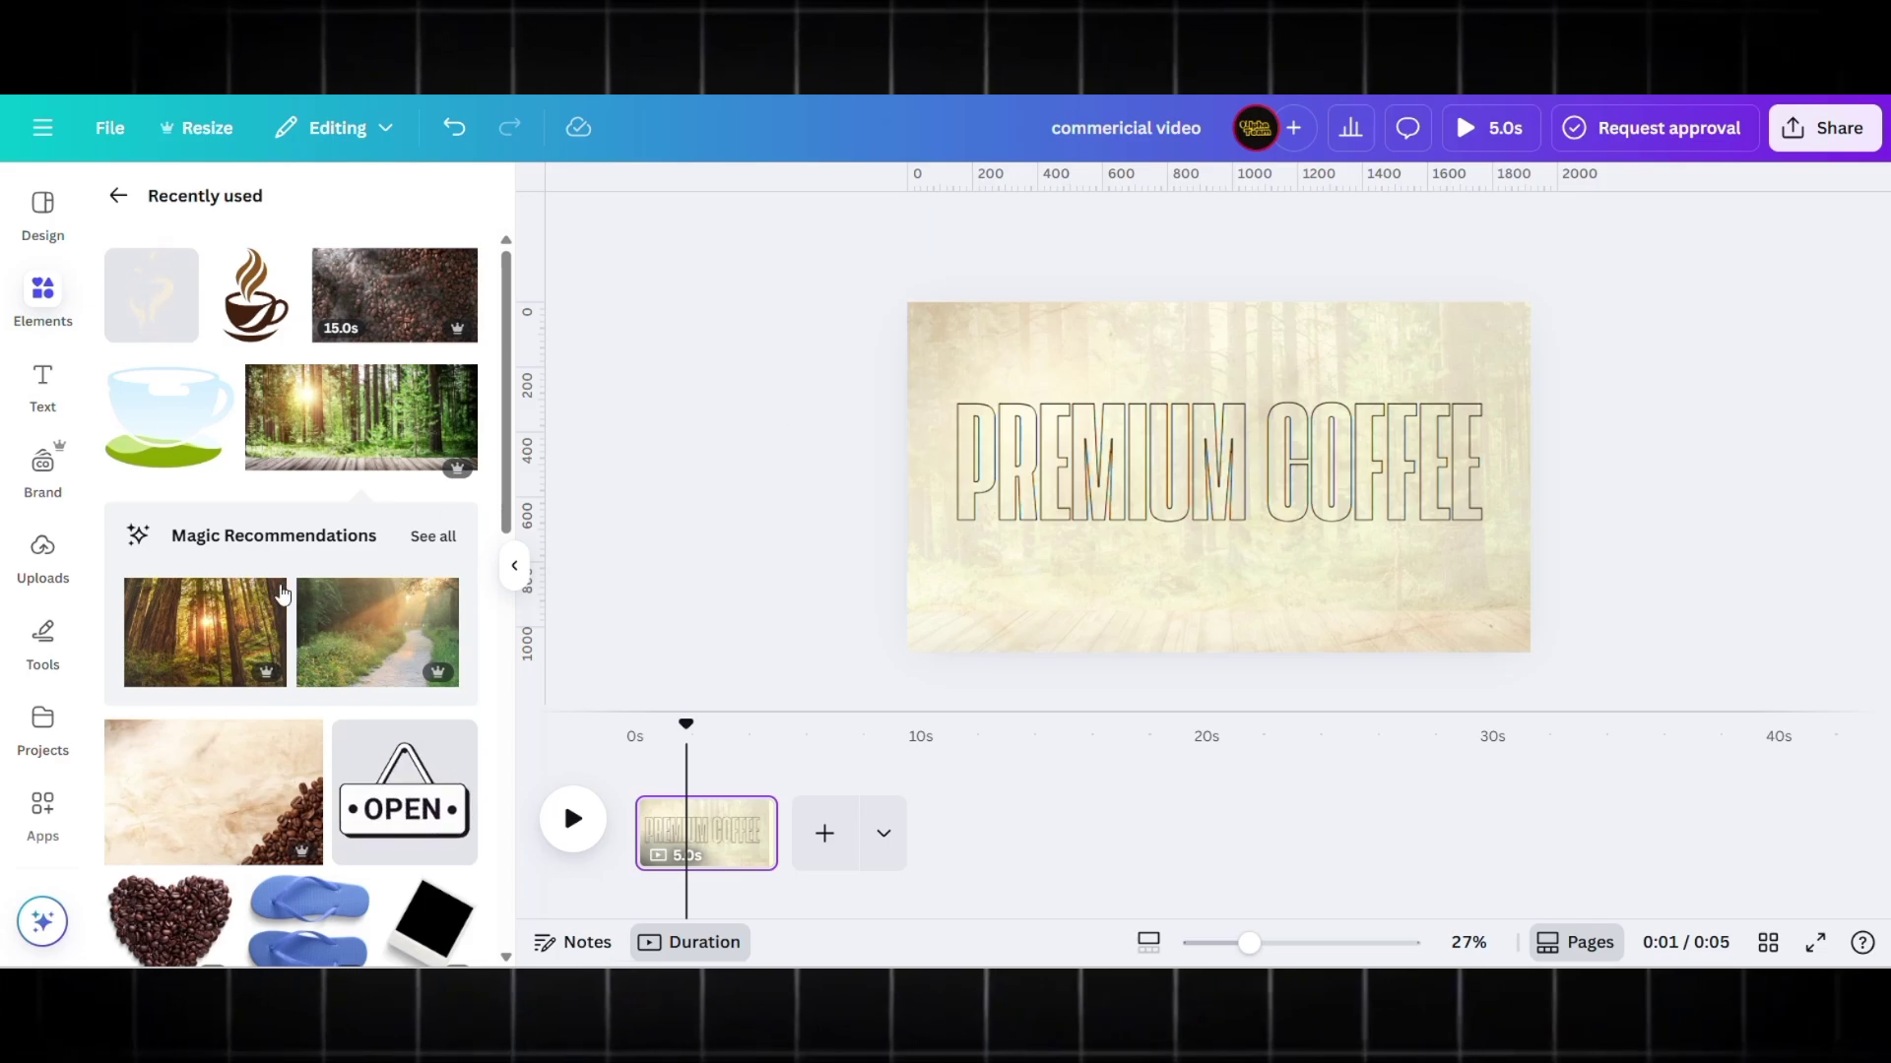
left_click(200, 430)
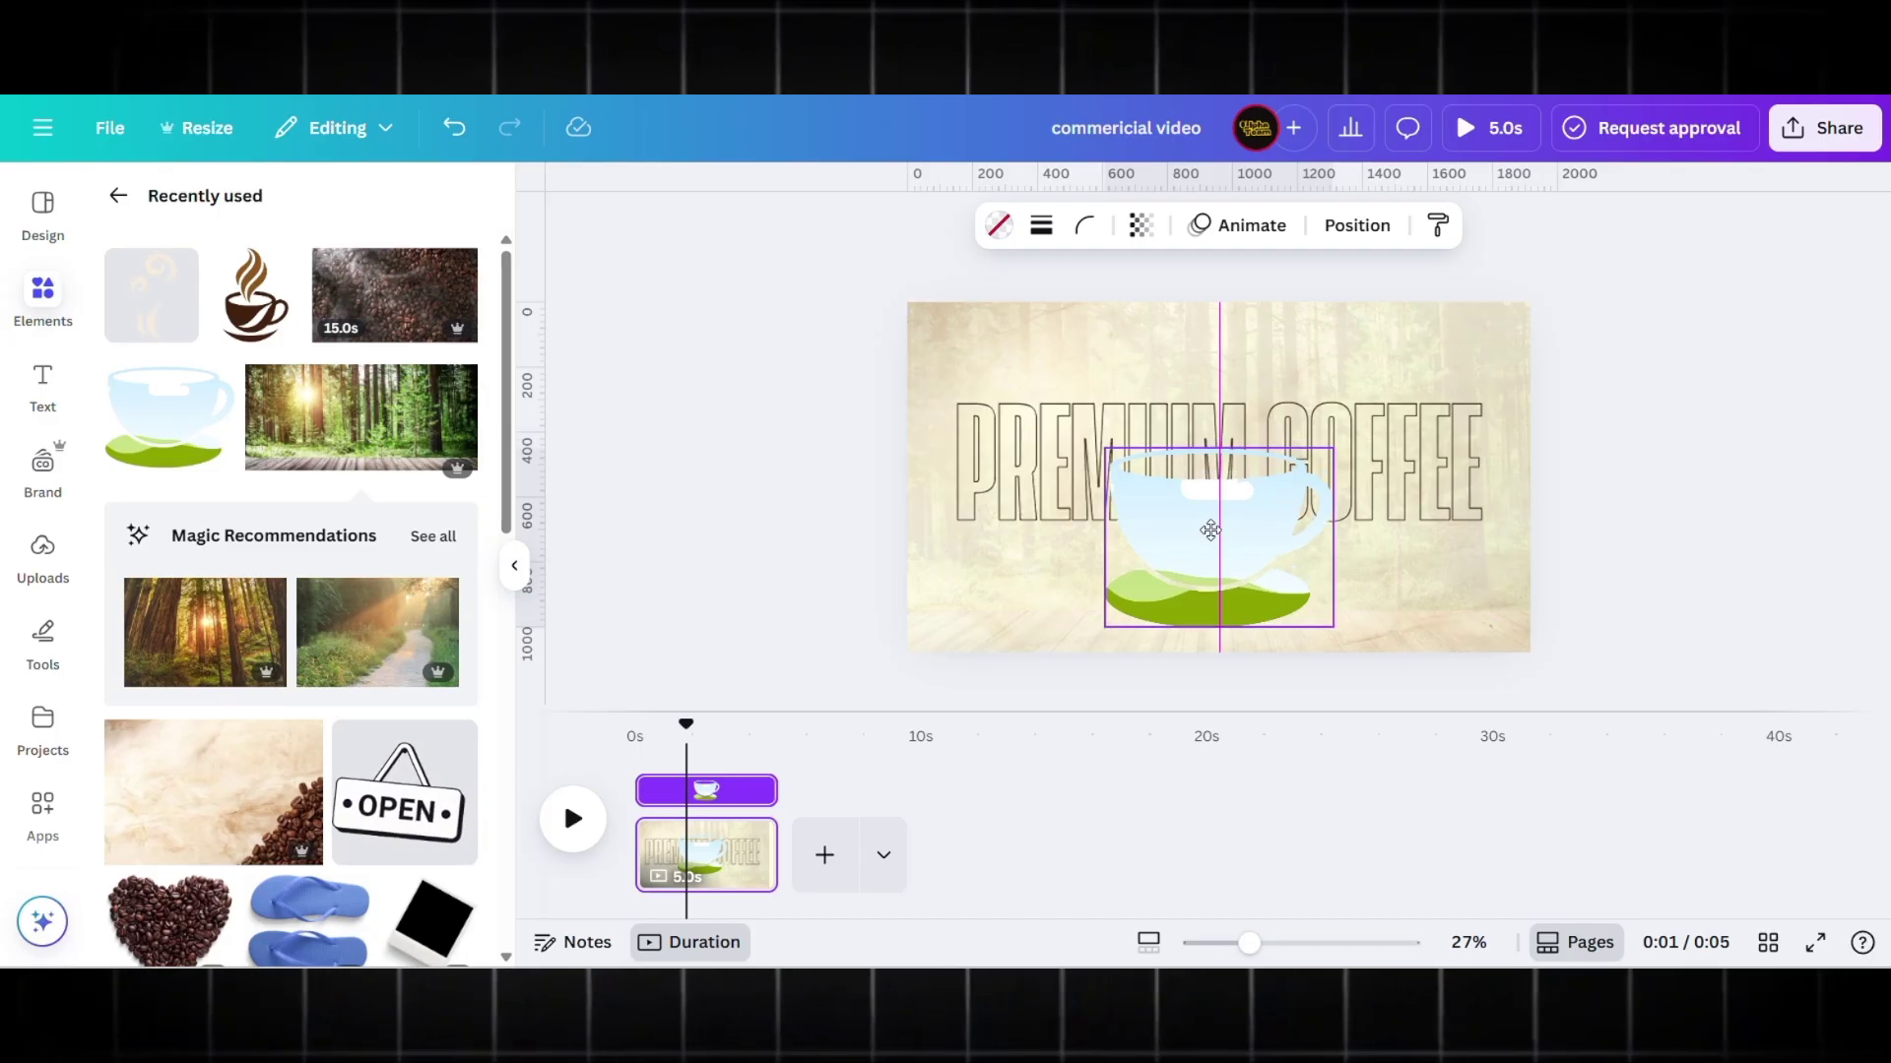
- Fill the teacup with the coffee-beans video and fit a faint steam element over the cup
left_click(863, 526)
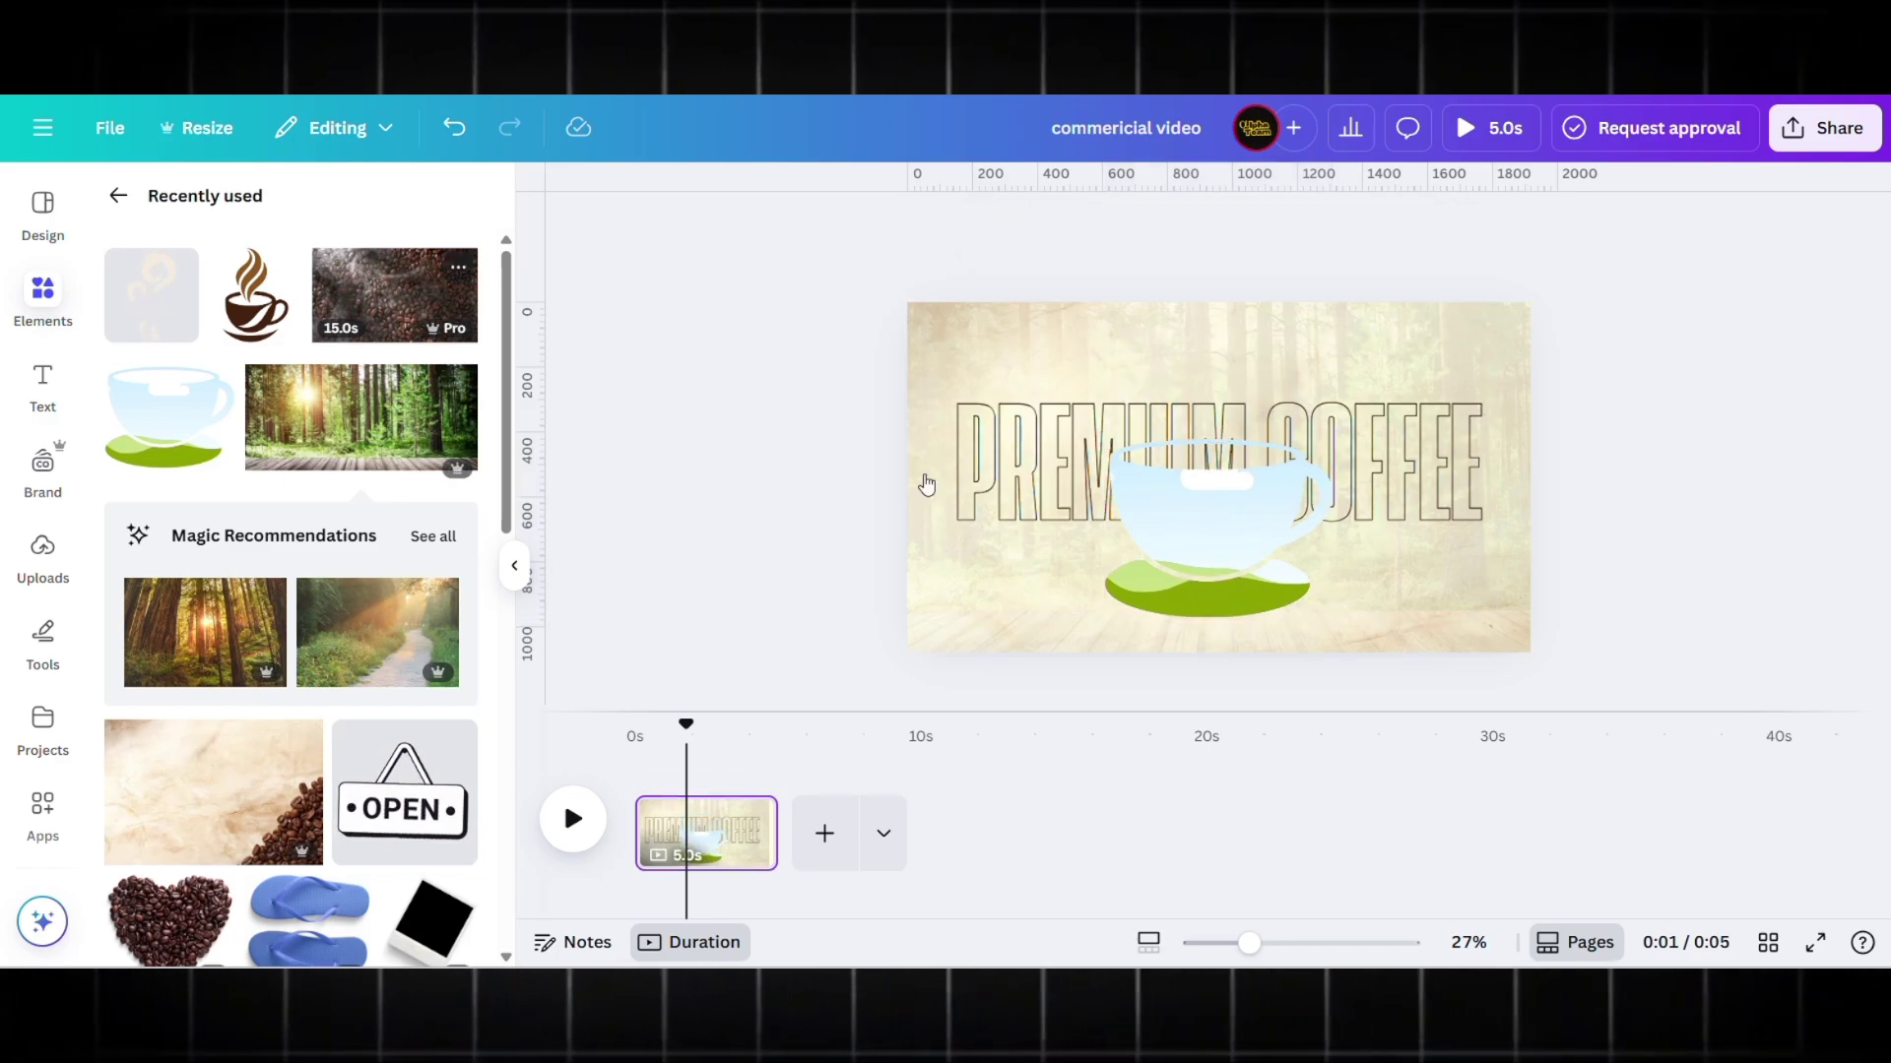
left_click_drag(925, 485, 1211, 531)
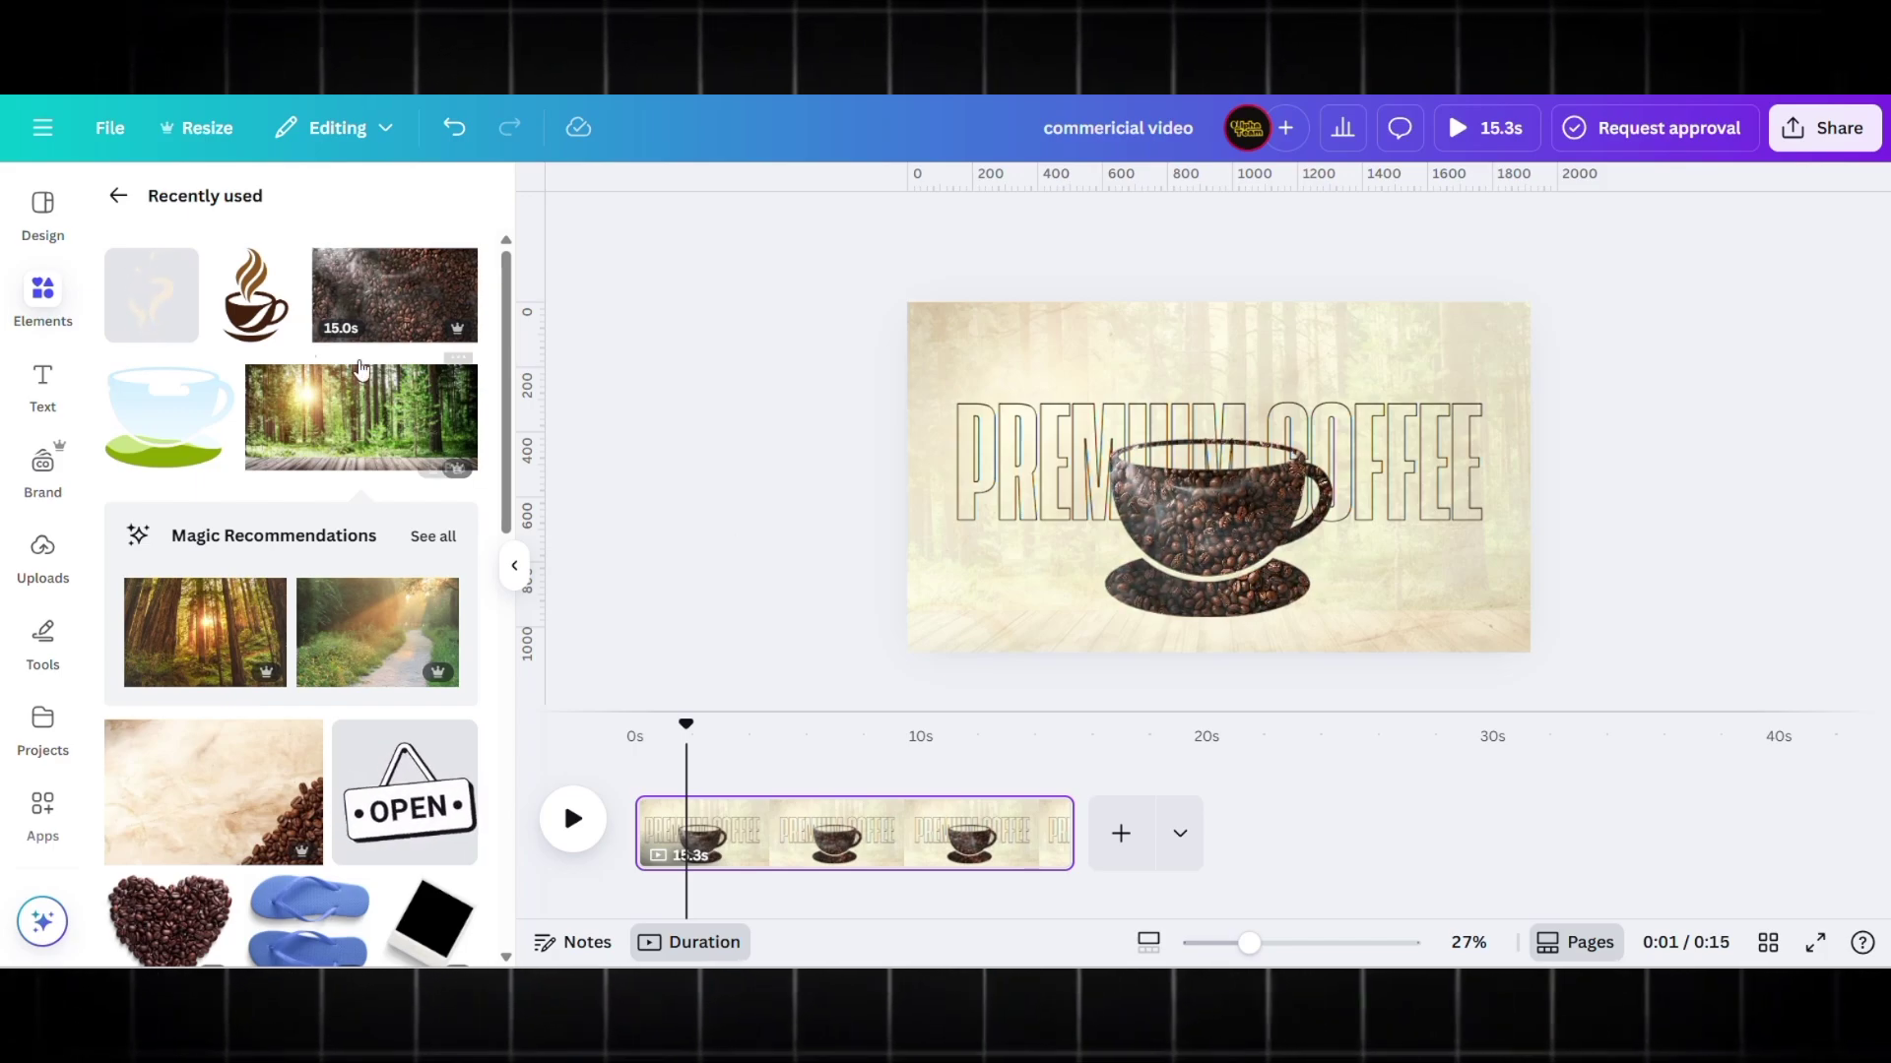
left_click(1179, 427)
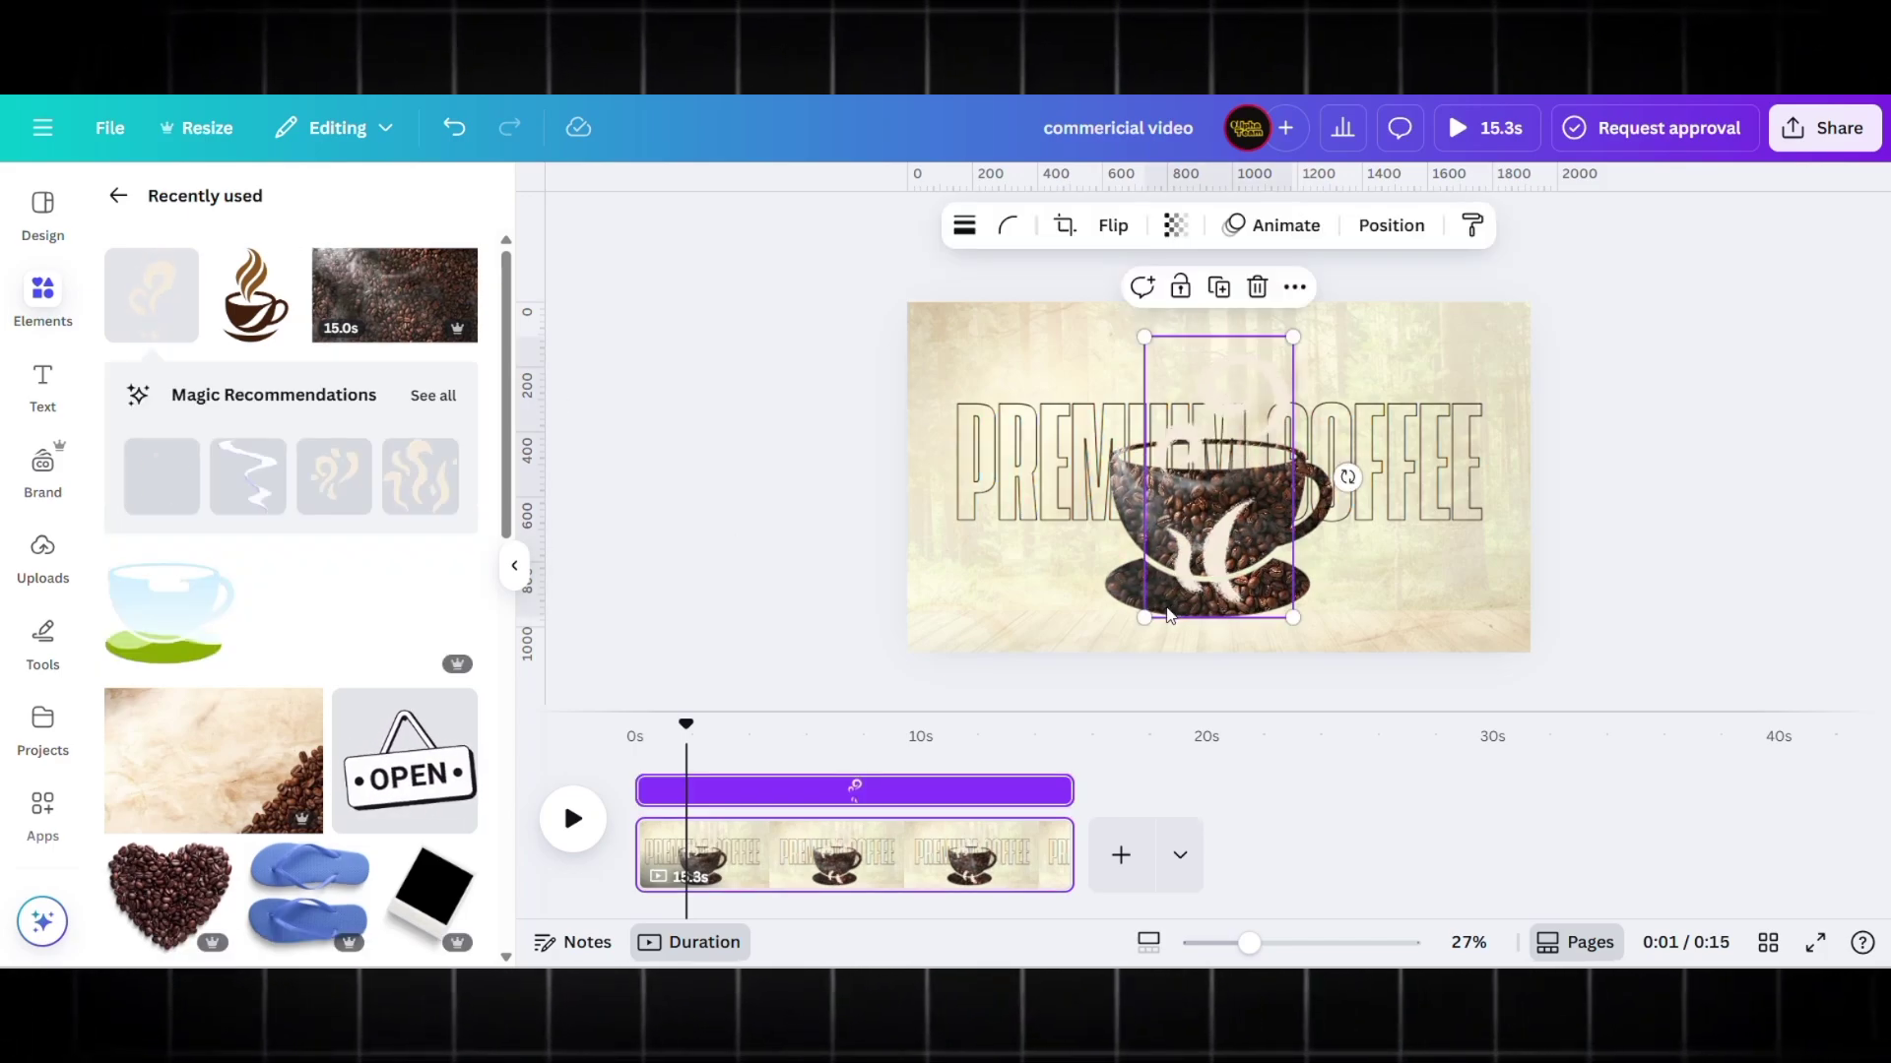
left_click_drag(1150, 616, 1222, 500)
left_click_drag(1263, 407, 1227, 428)
left_click_drag(1258, 356, 1251, 379)
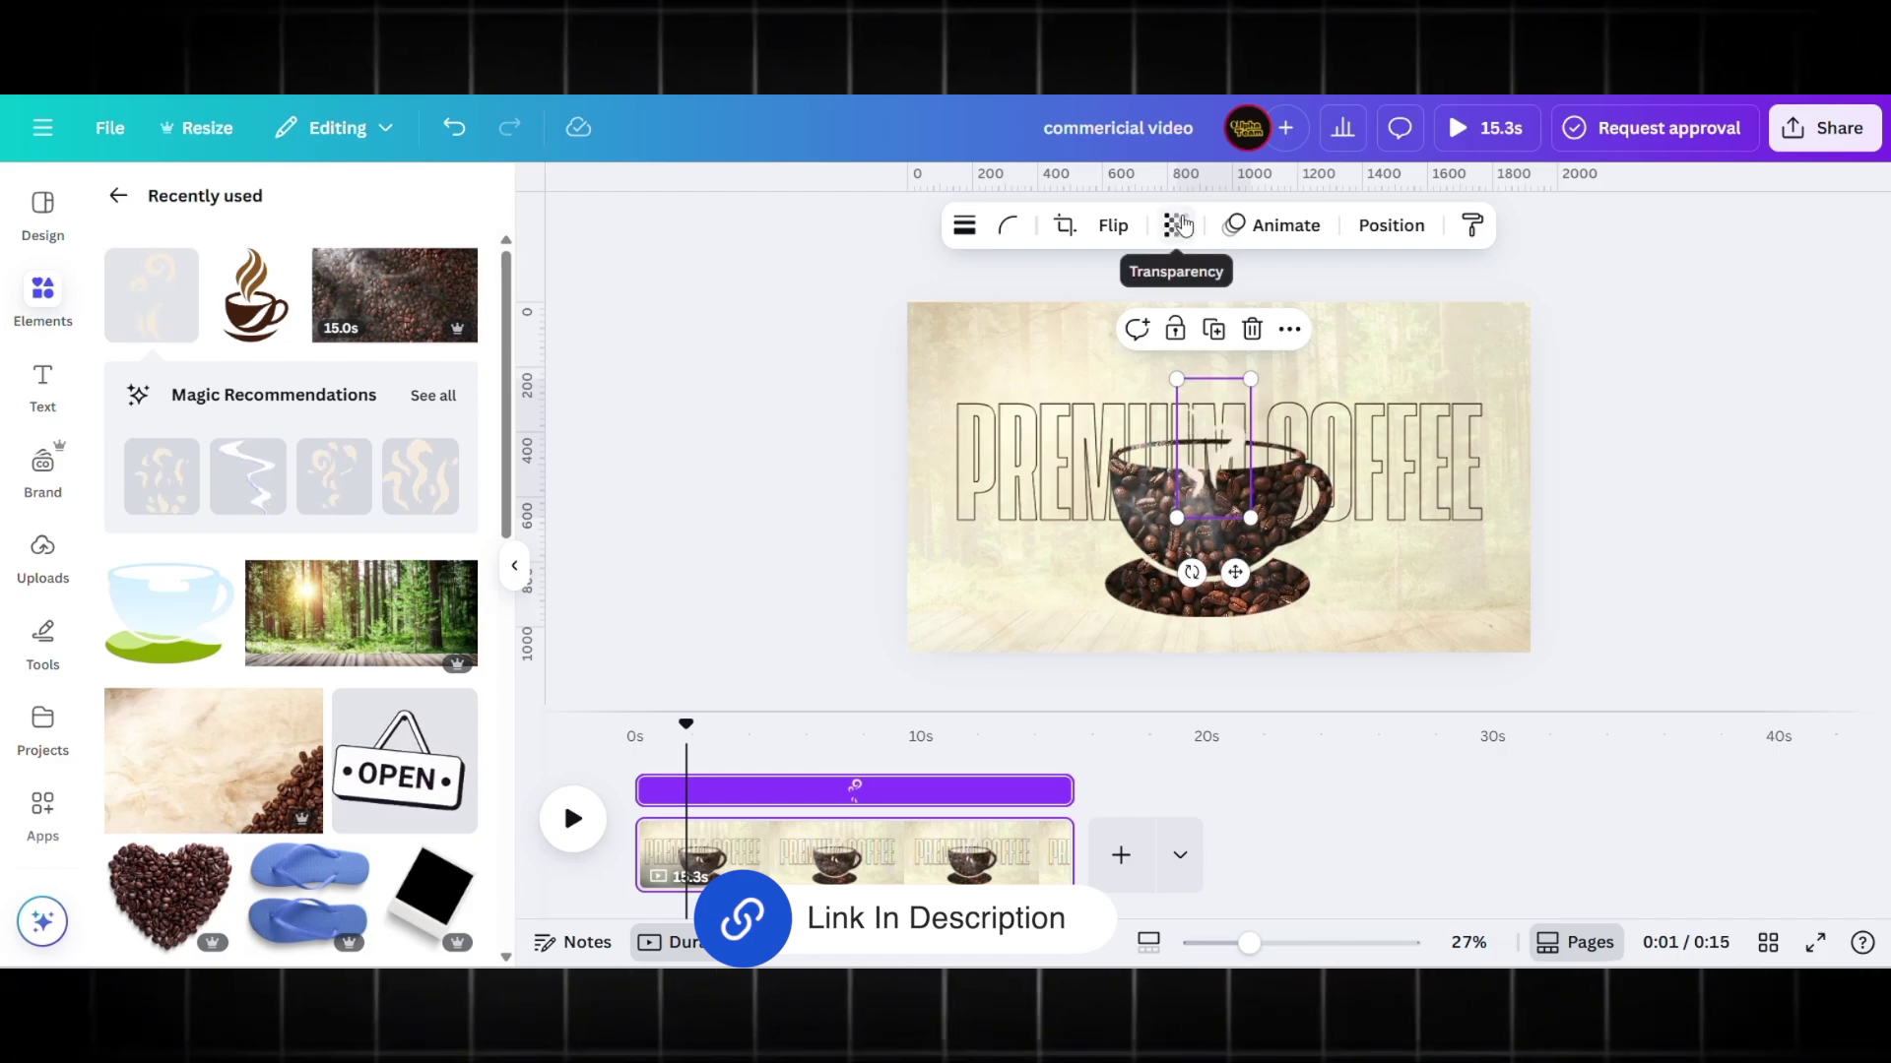
left_click(1179, 225)
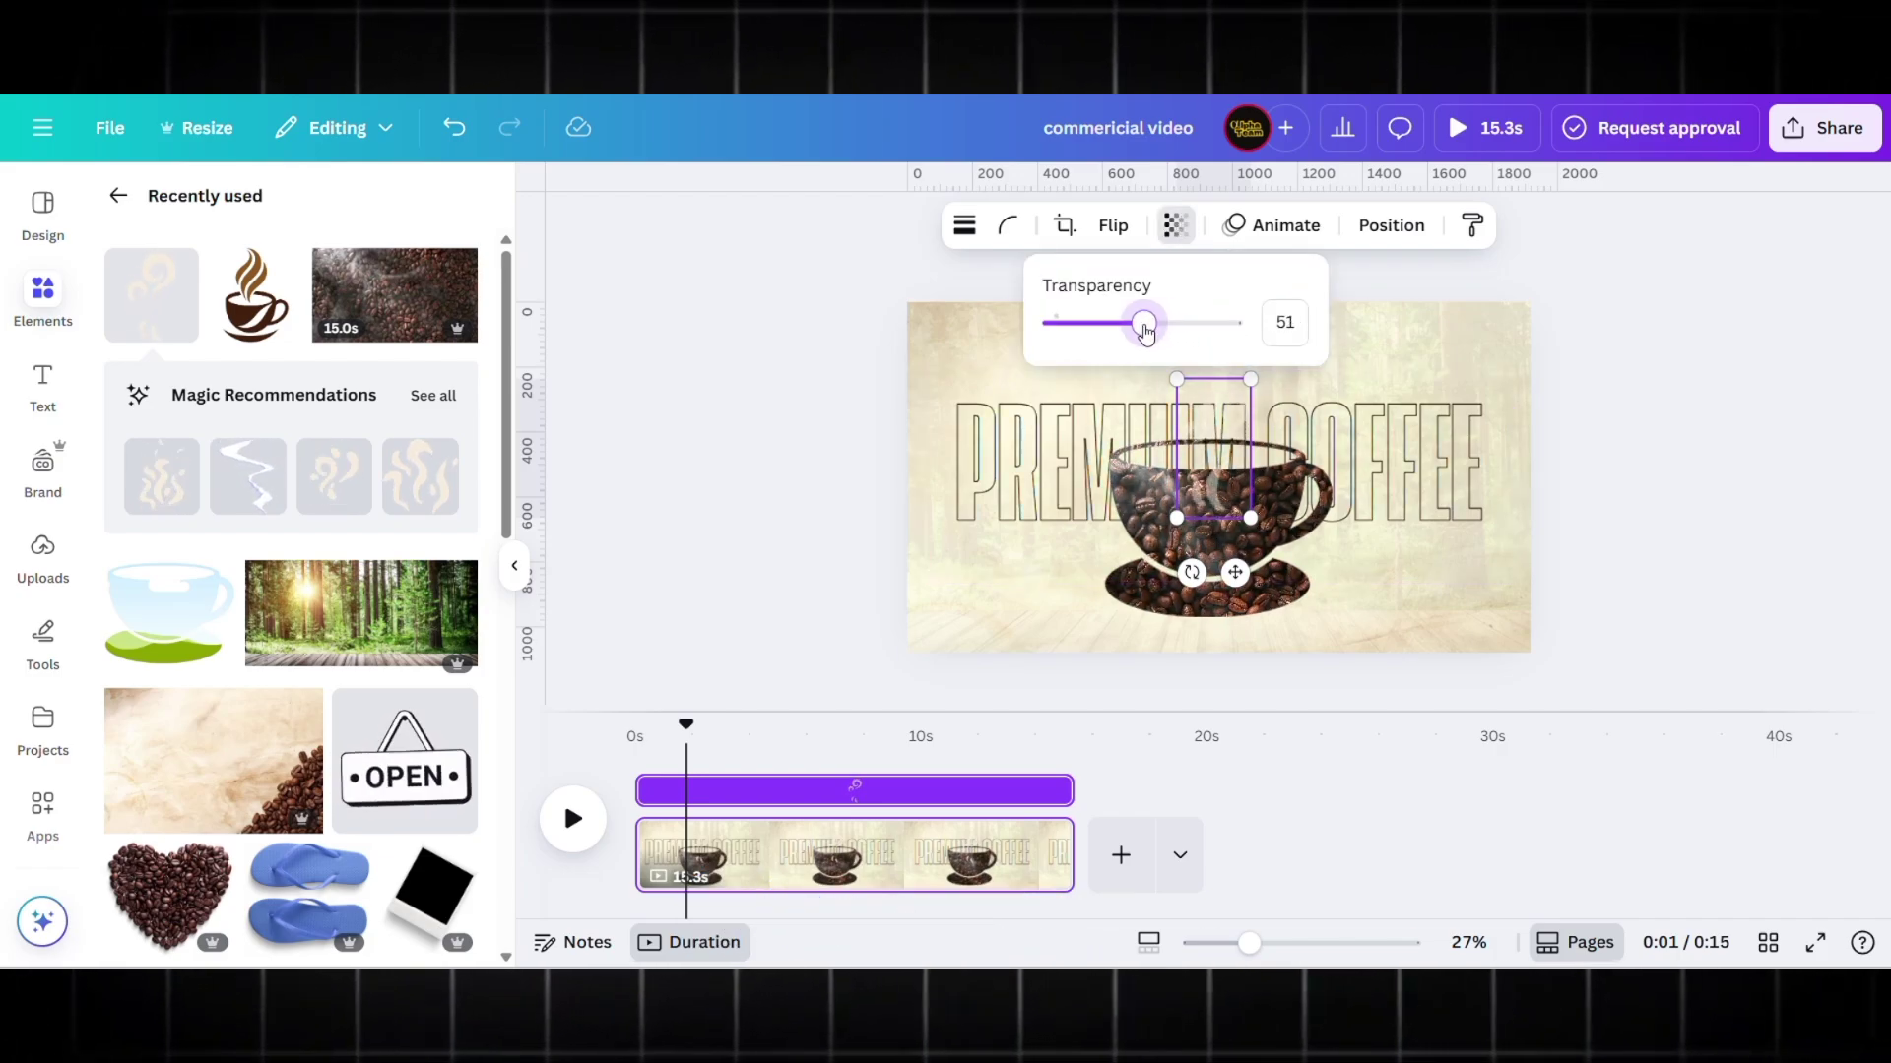
left_click(857, 434)
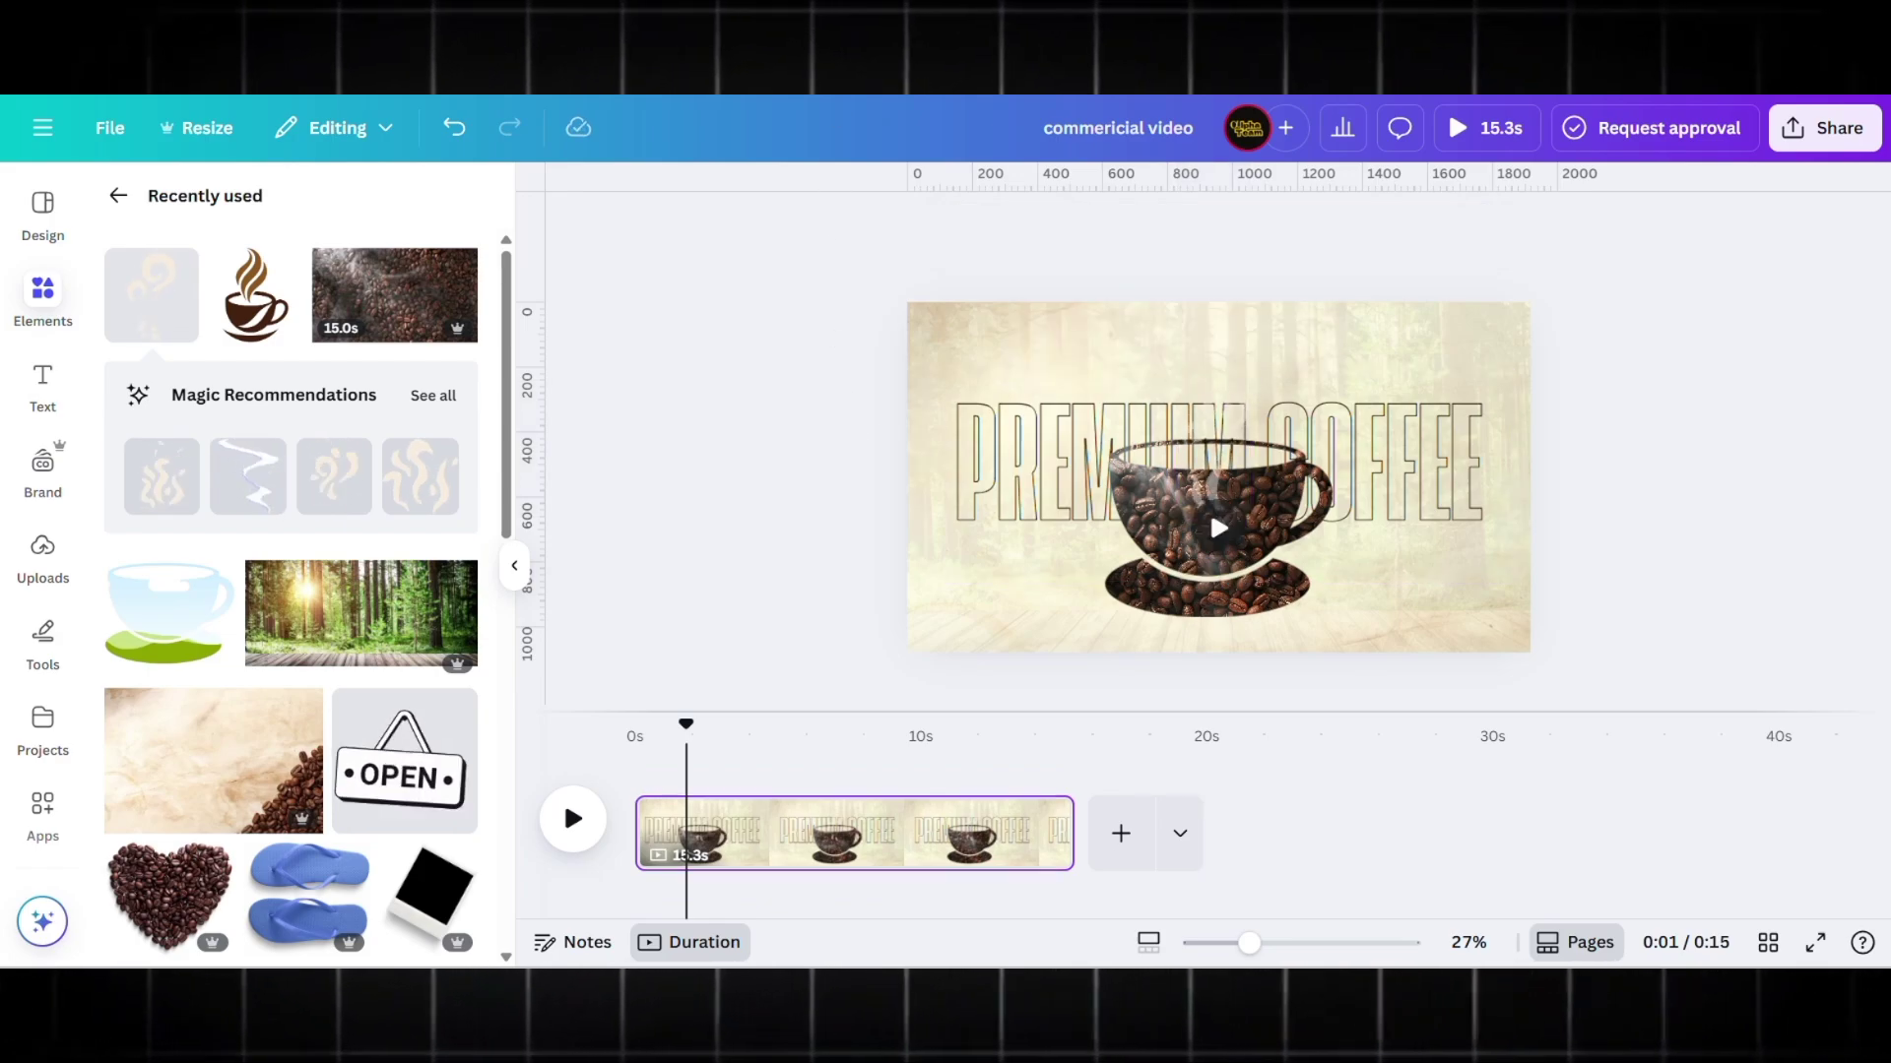
left_click(1009, 367)
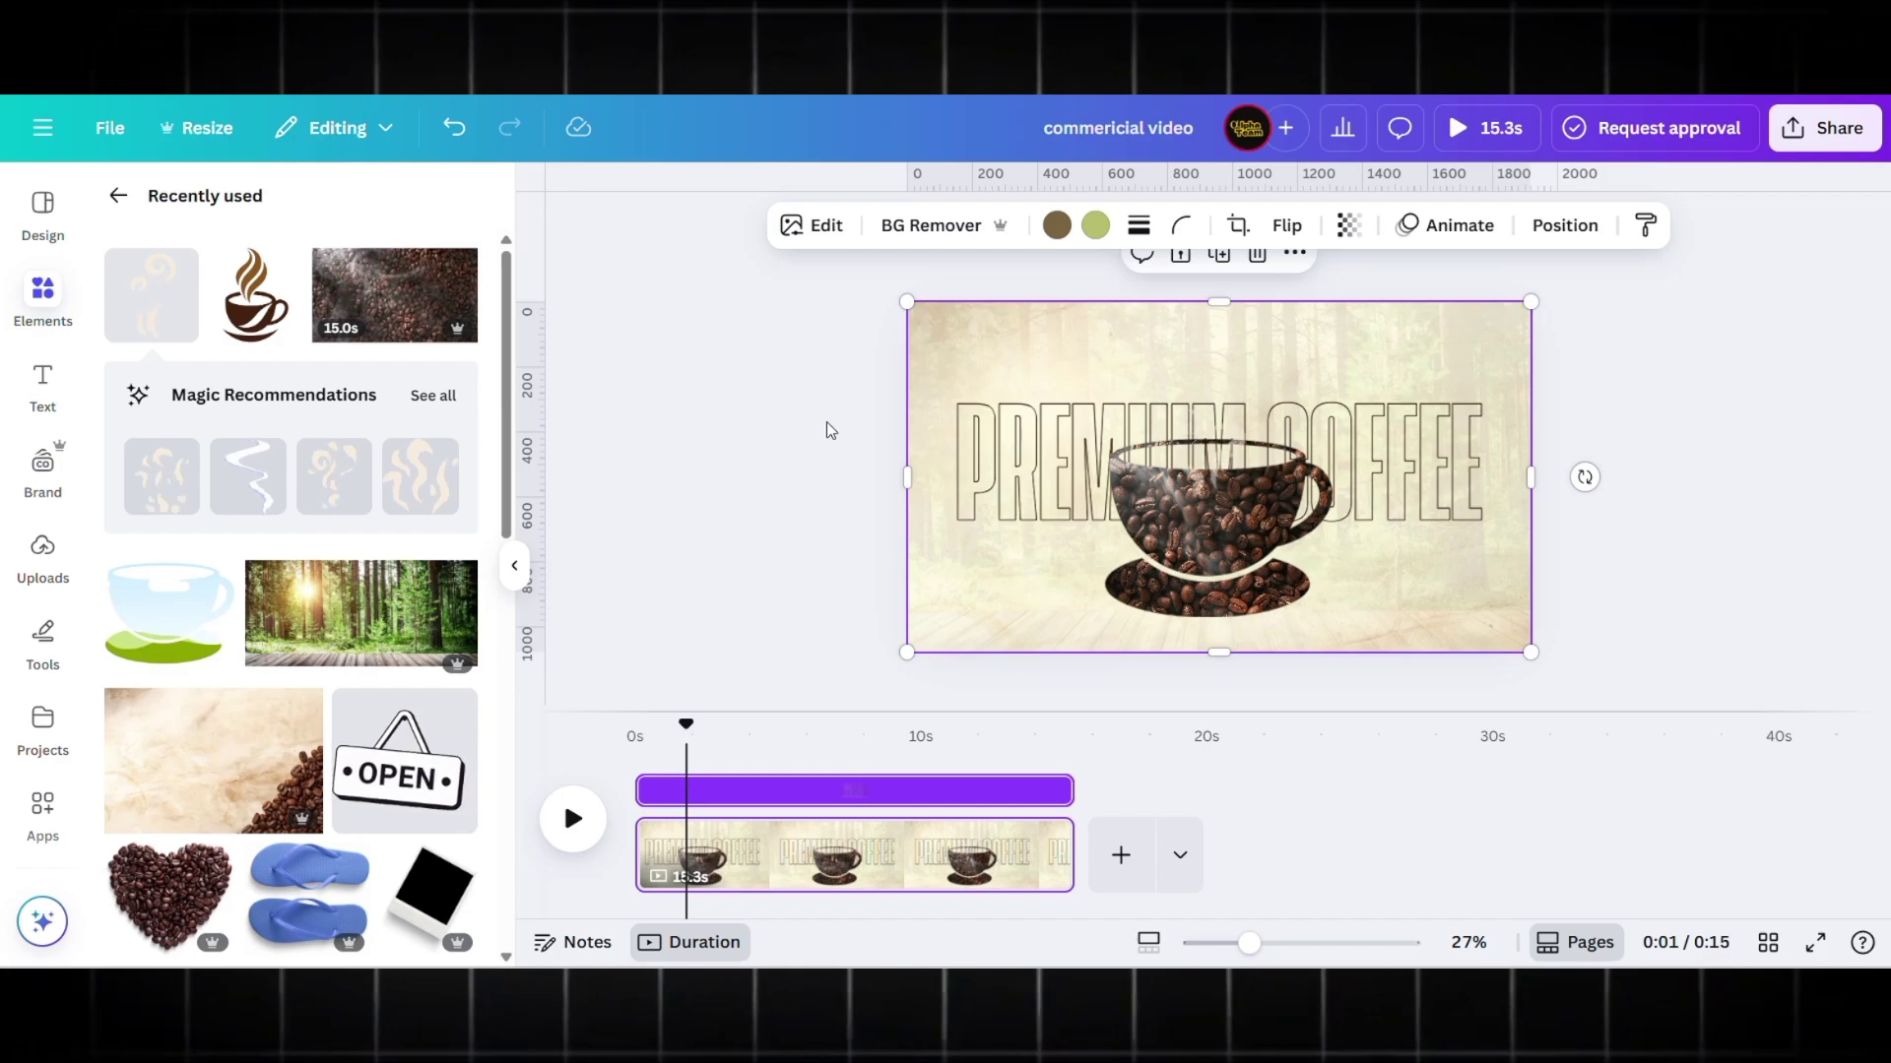
- Paste the Larana Coffee logo at the top centre and trim the page to 2.9 seconds
key("ctrl+v")
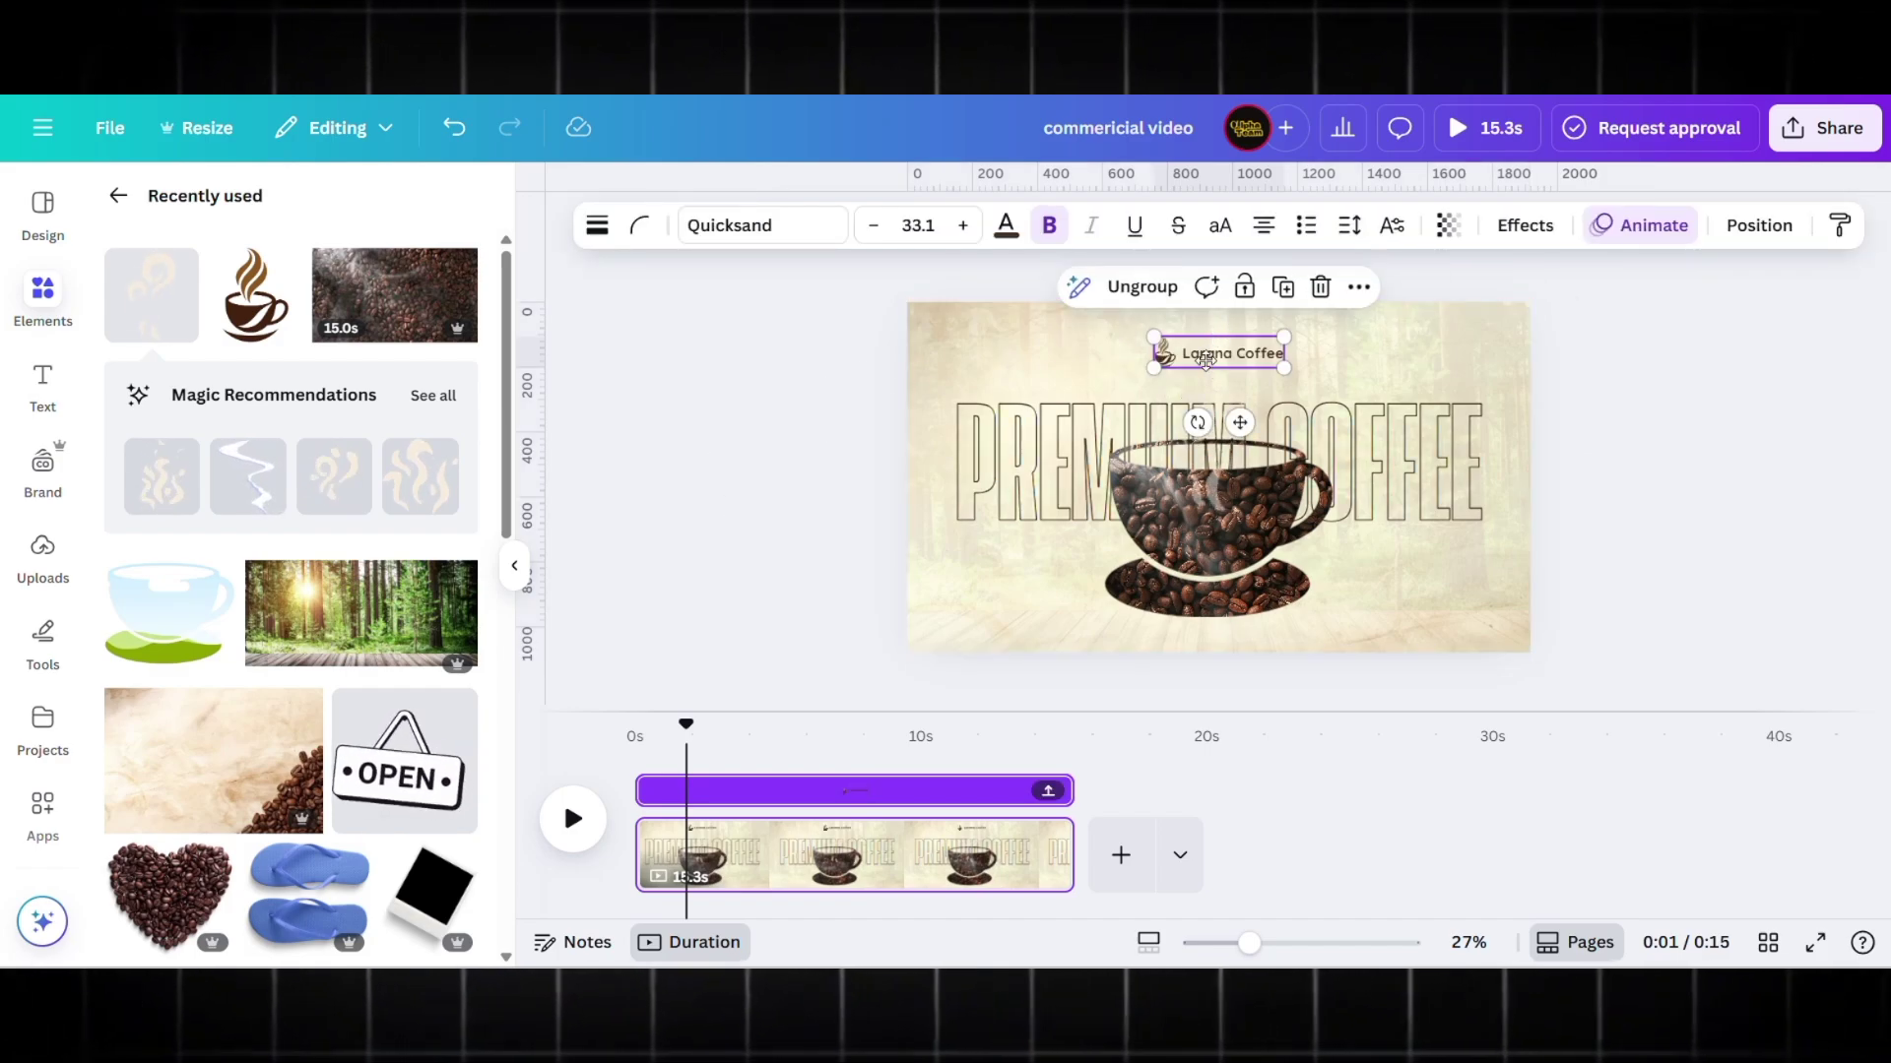
left_click_drag(1210, 362, 1205, 352)
left_click(955, 851)
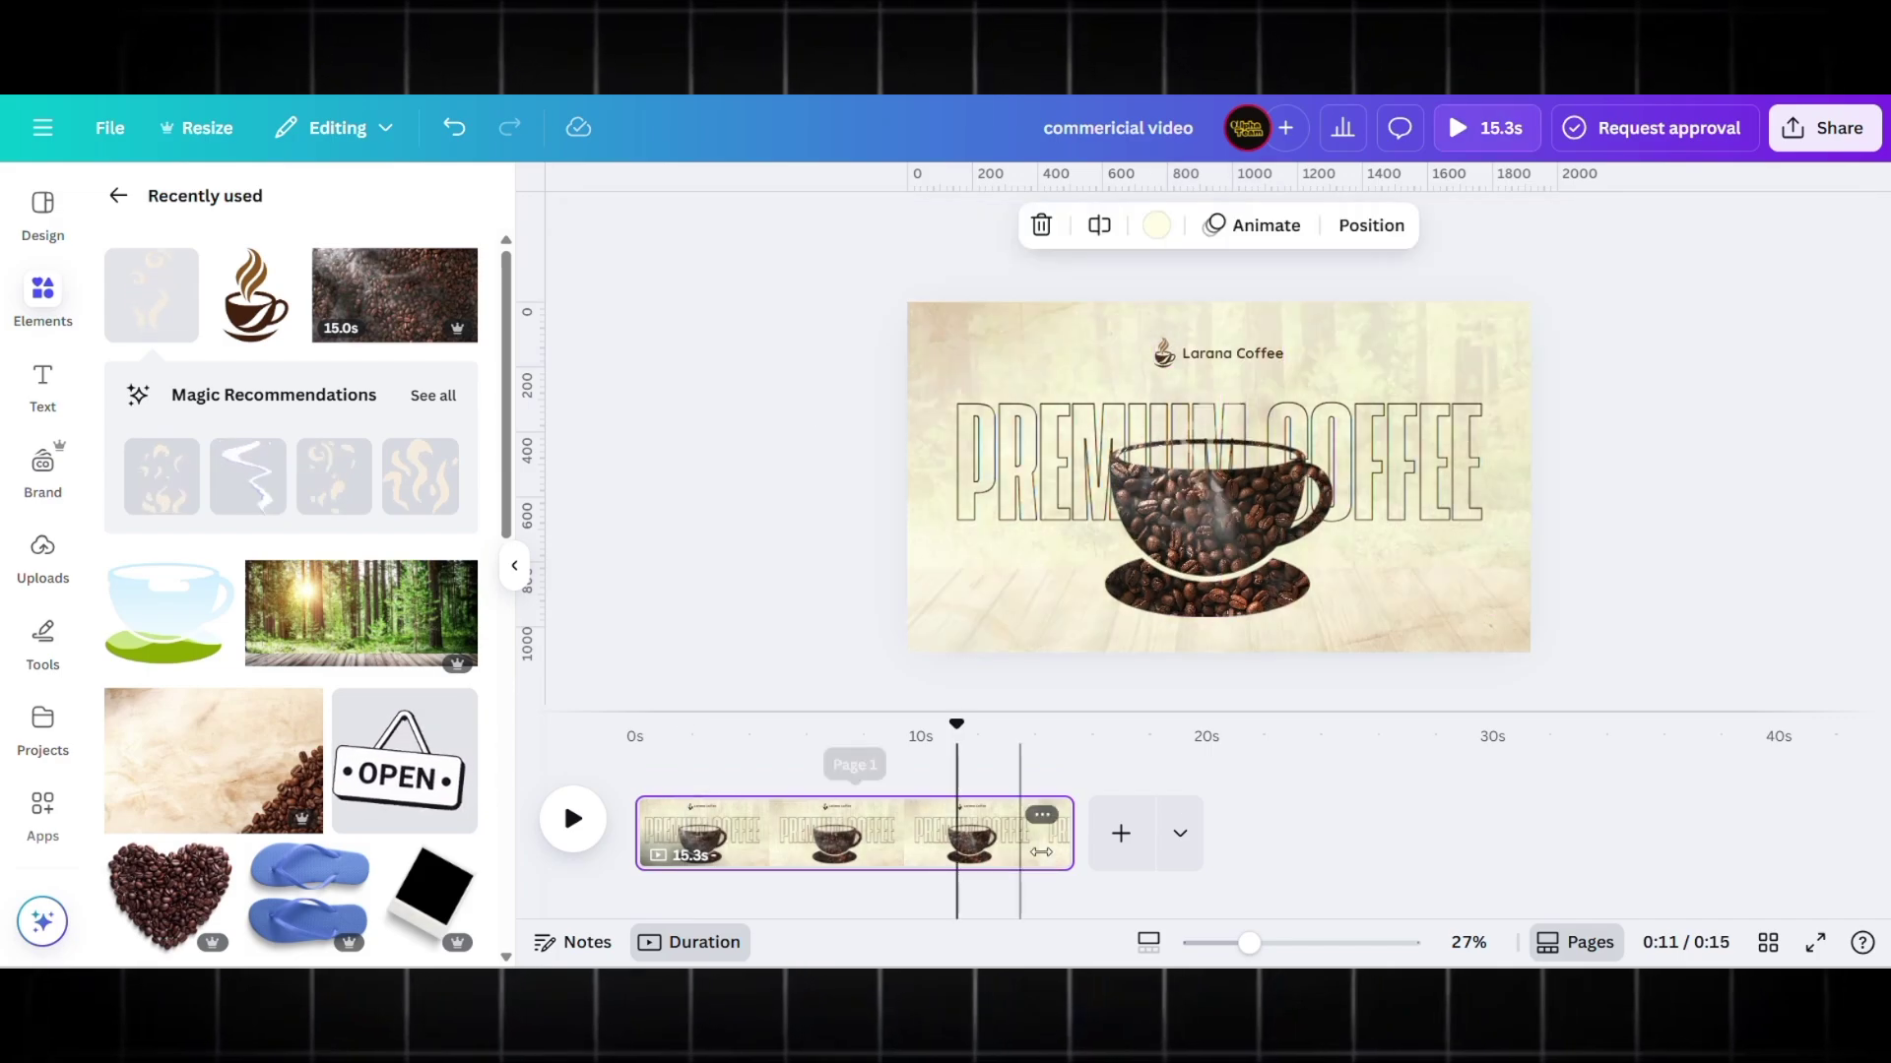
left_click_drag(728, 845, 707, 844)
left_click(769, 482)
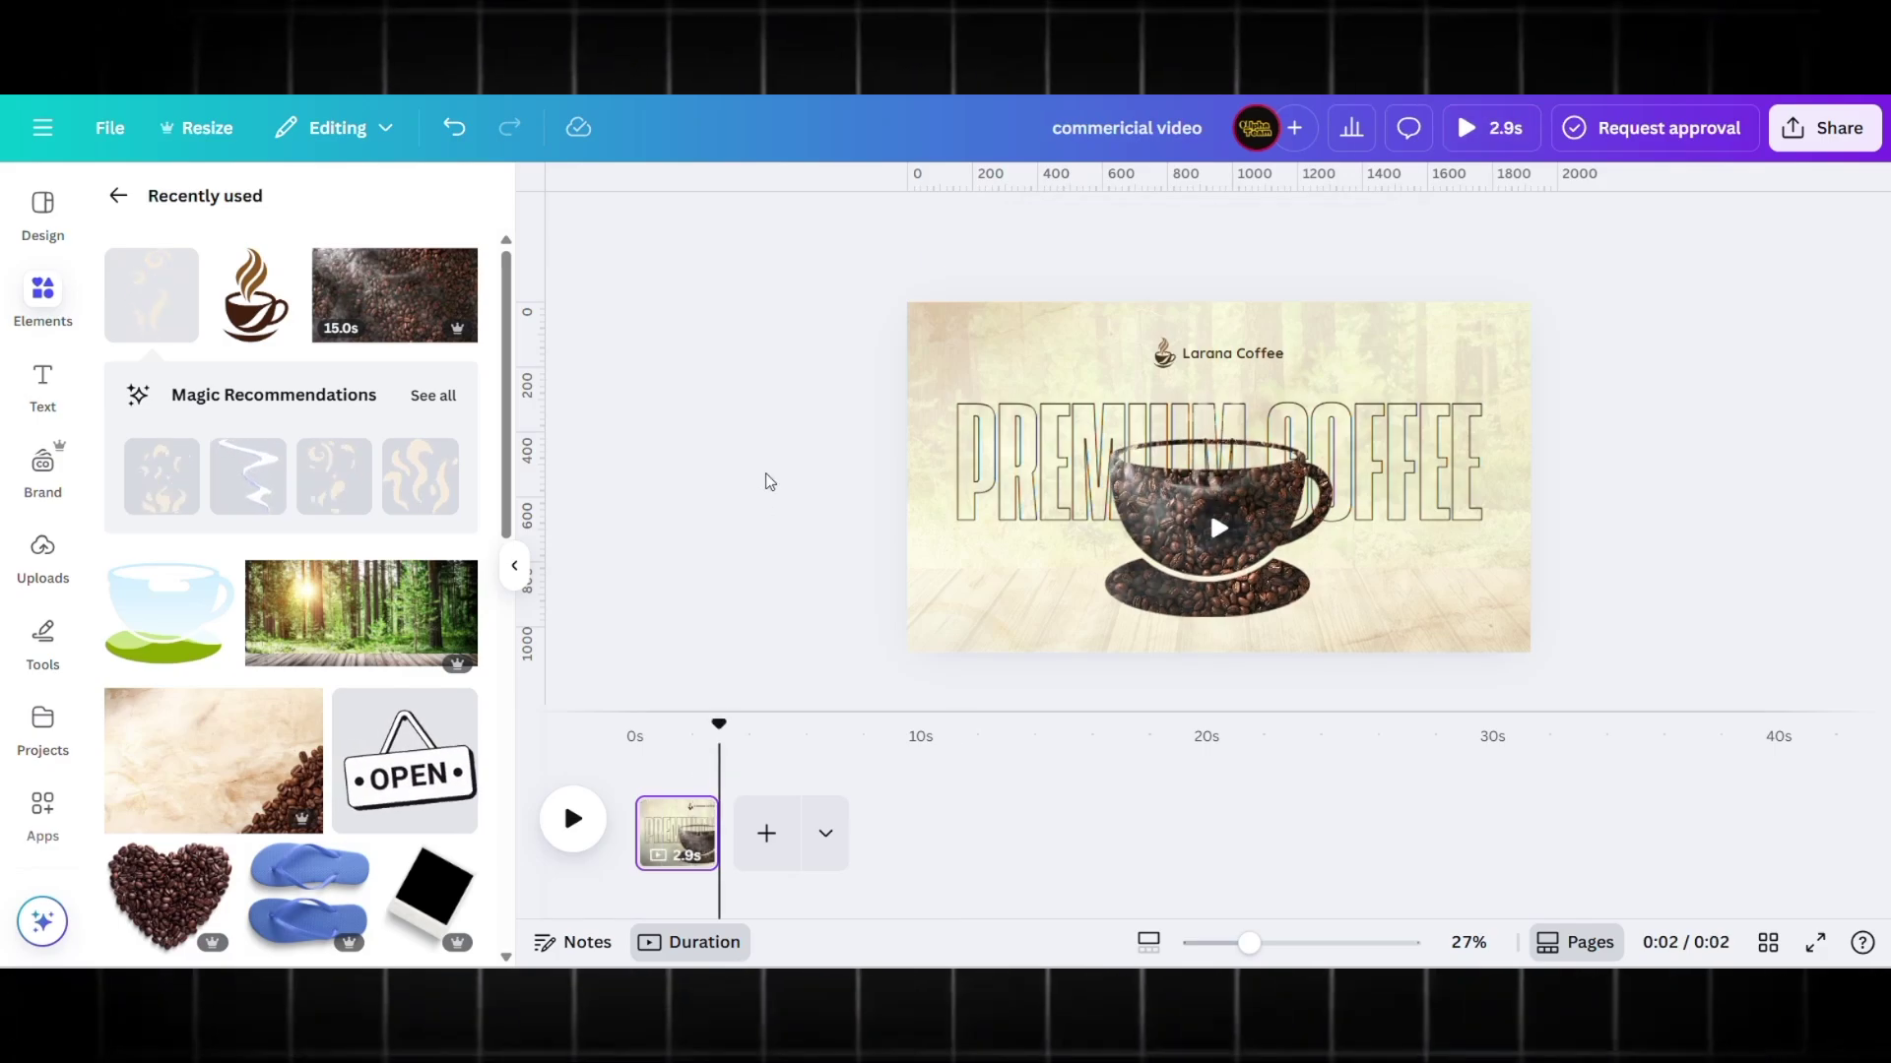
- Add a square and stretch it into a full-width band across the page middle
key("r")
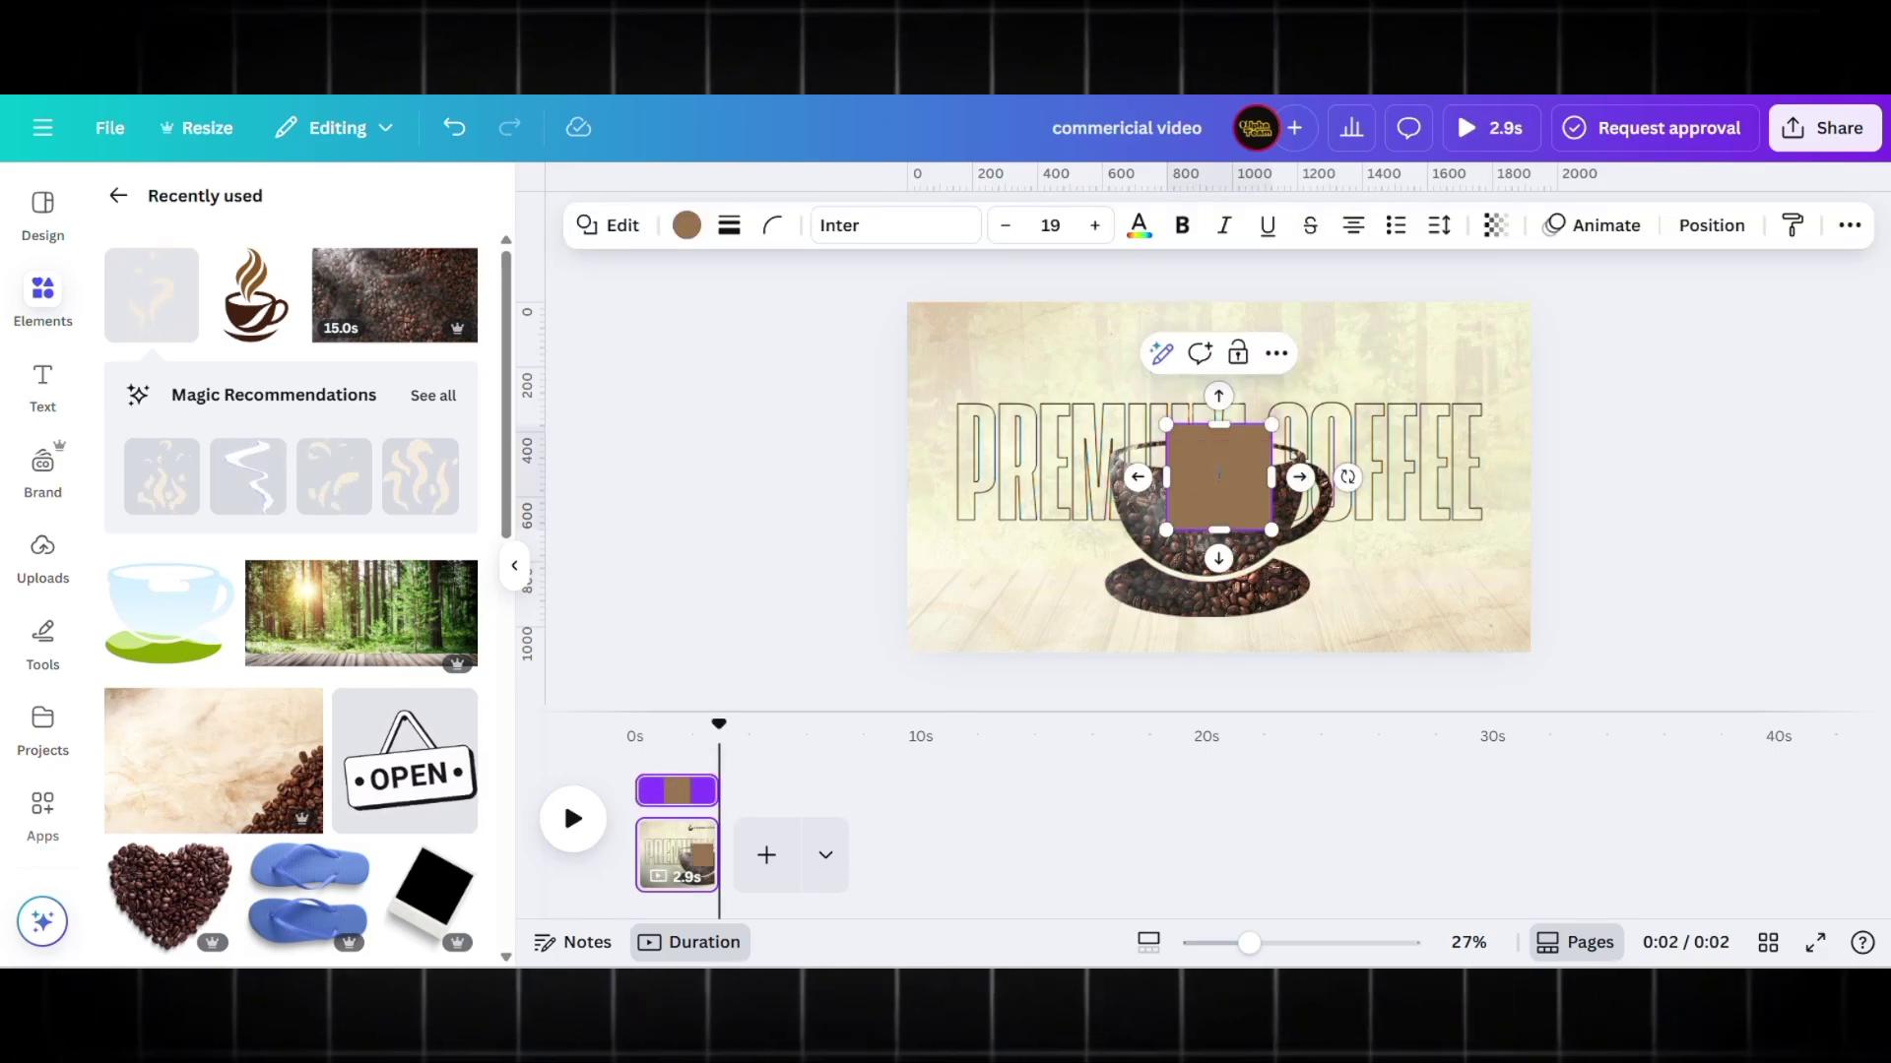
left_click(1101, 466)
left_click_drag(1238, 475, 1022, 528)
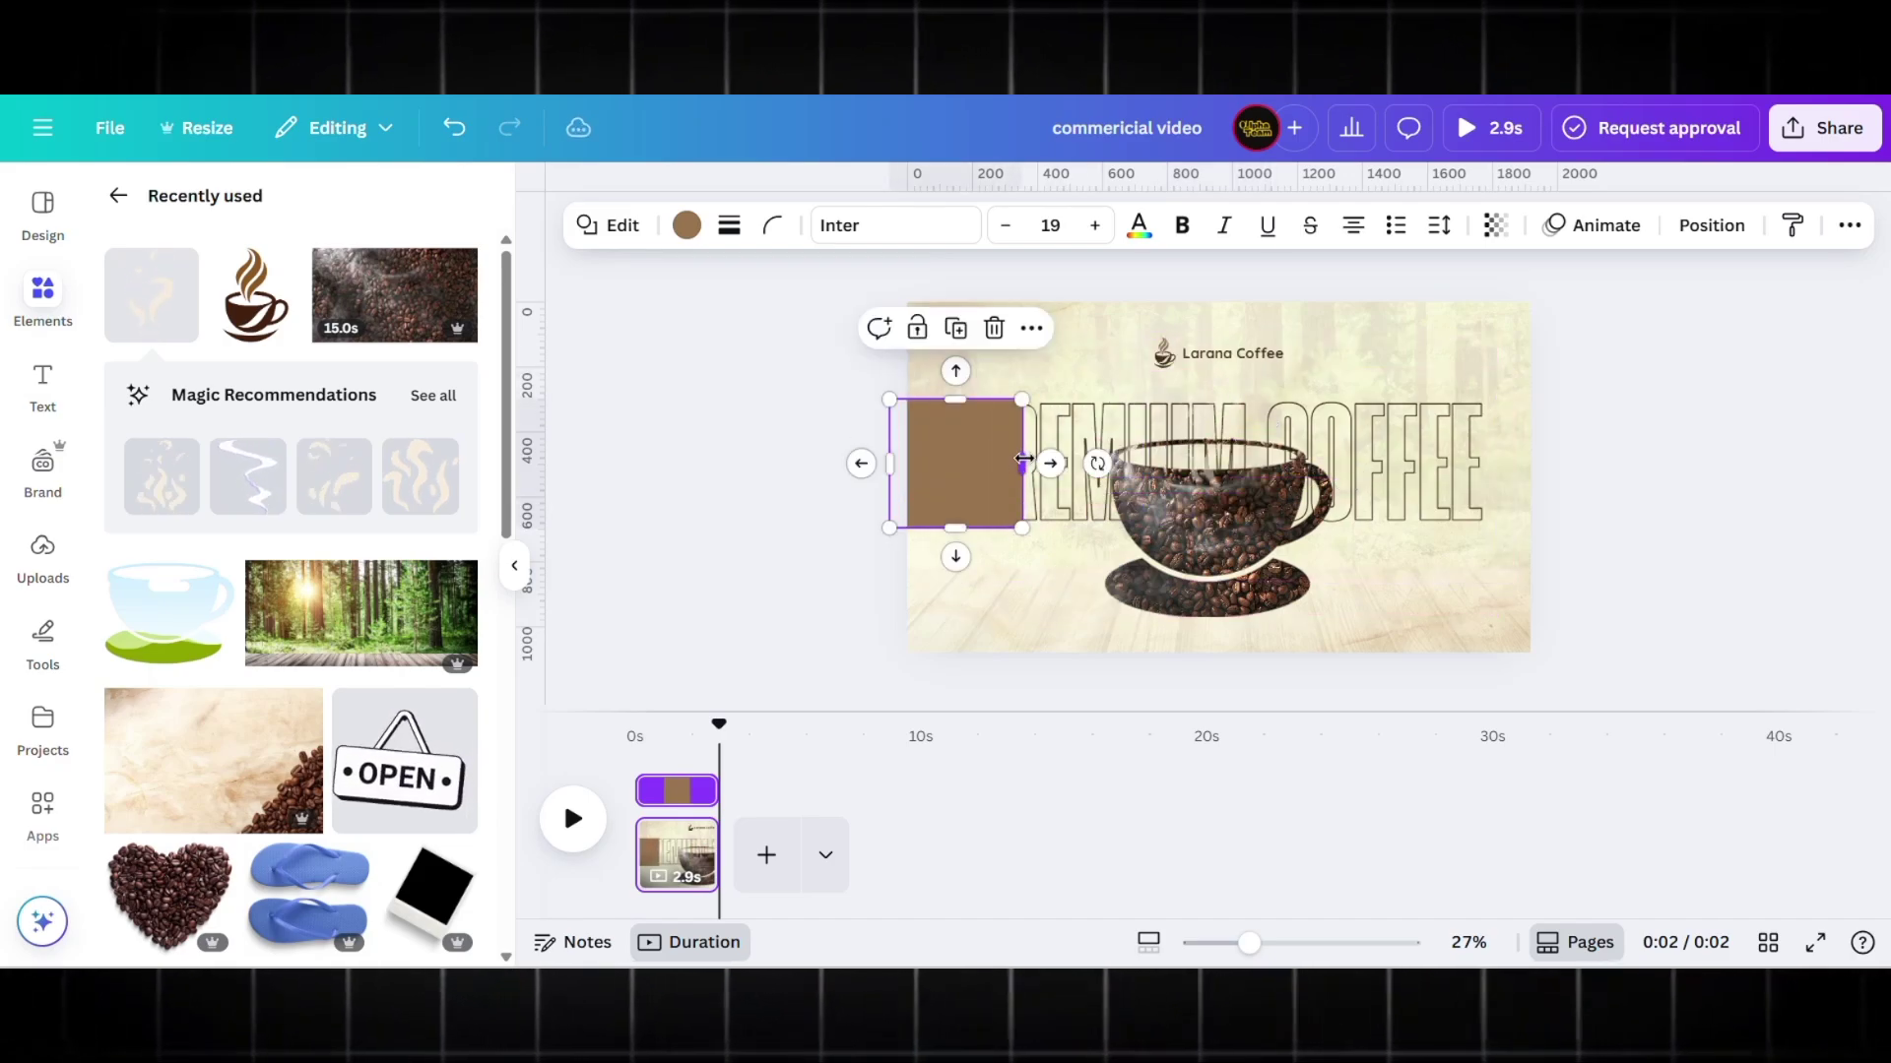
left_click_drag(1024, 459, 1579, 459)
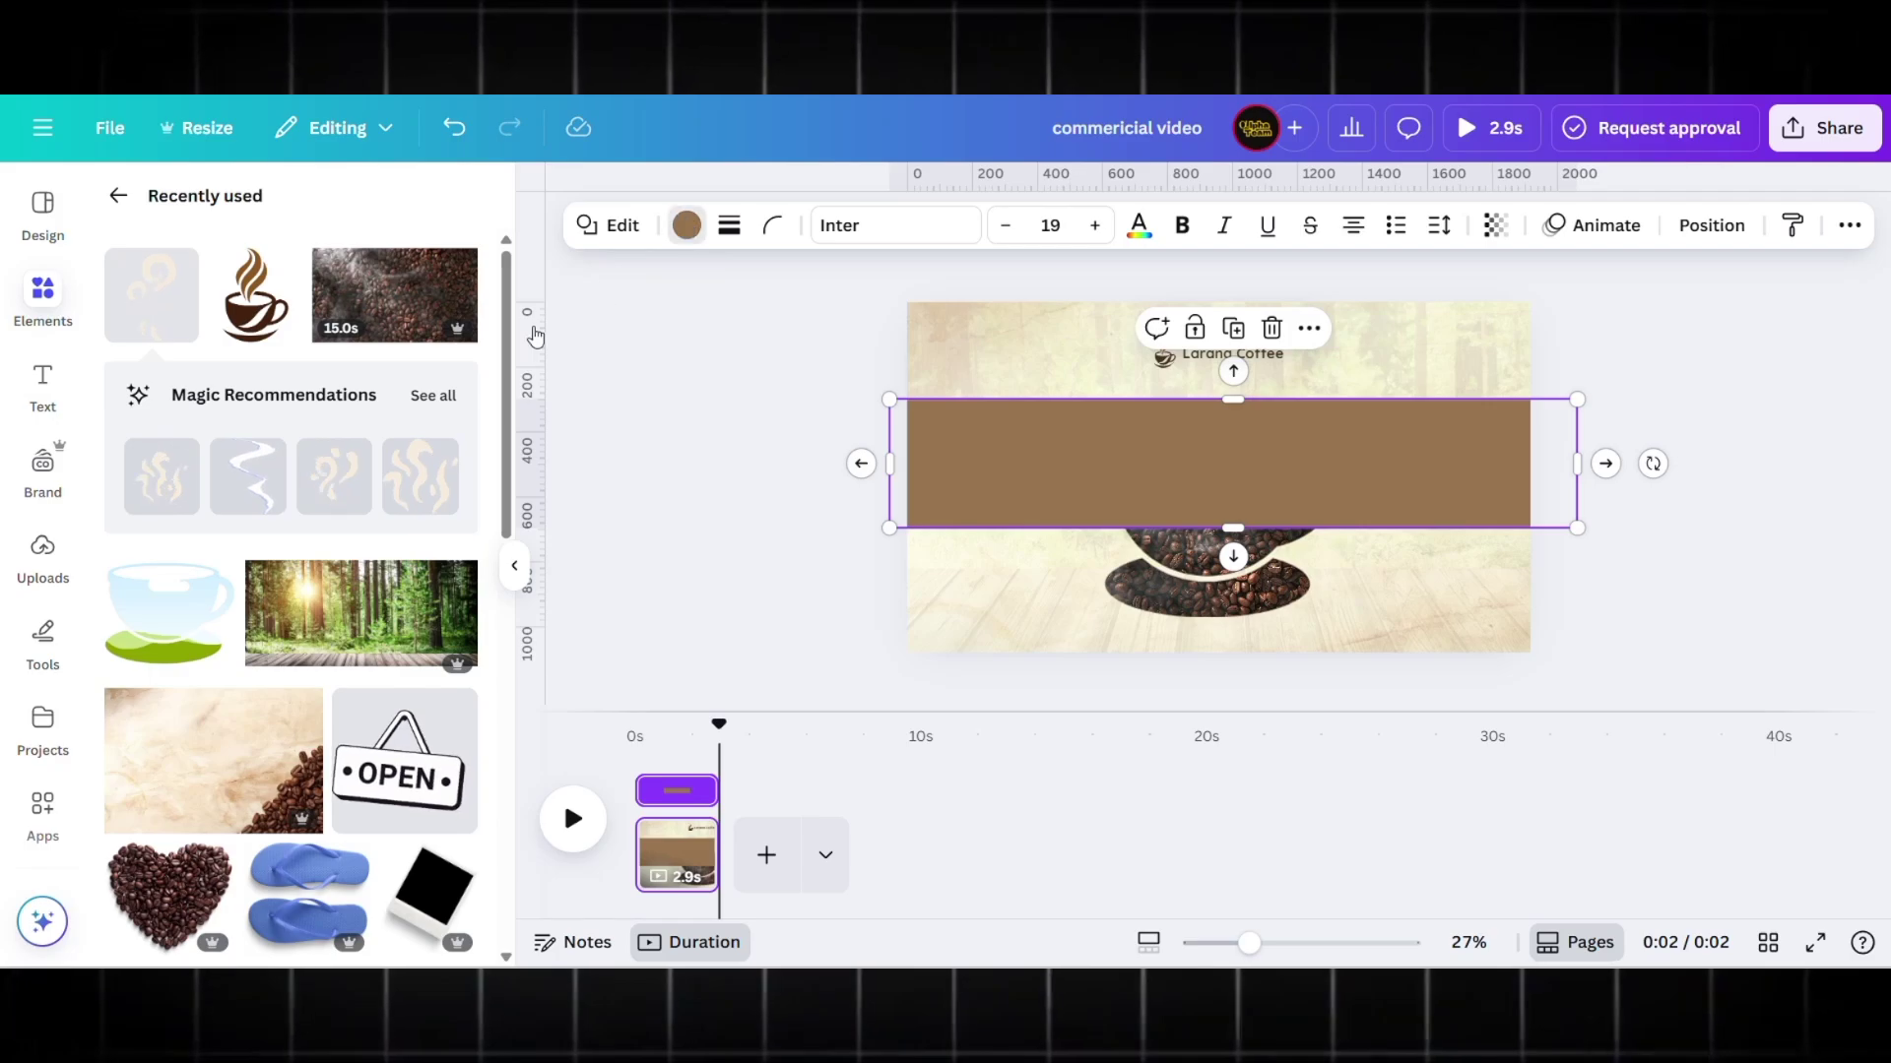
- Colour the band cream #fffde4 with a solid border and layer it behind the cup
left_click(686, 225)
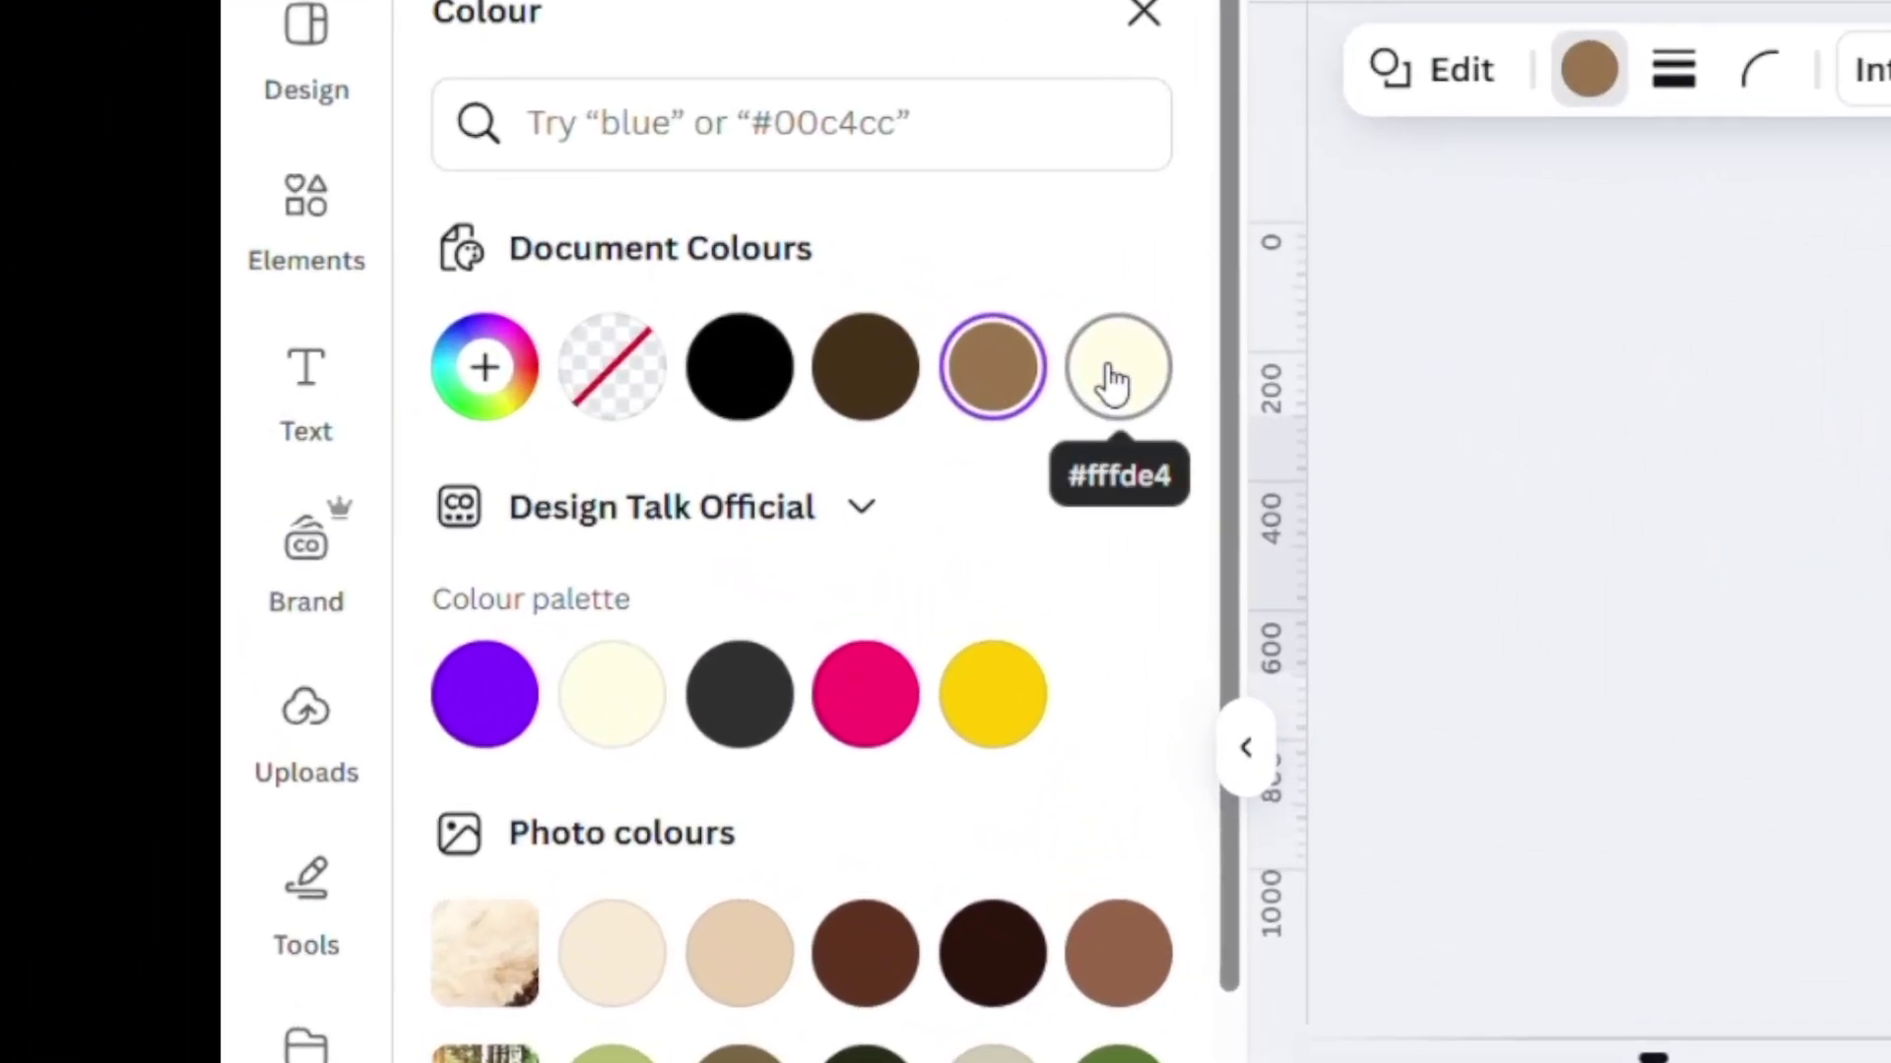
left_click(448, 374)
left_click(1683, 80)
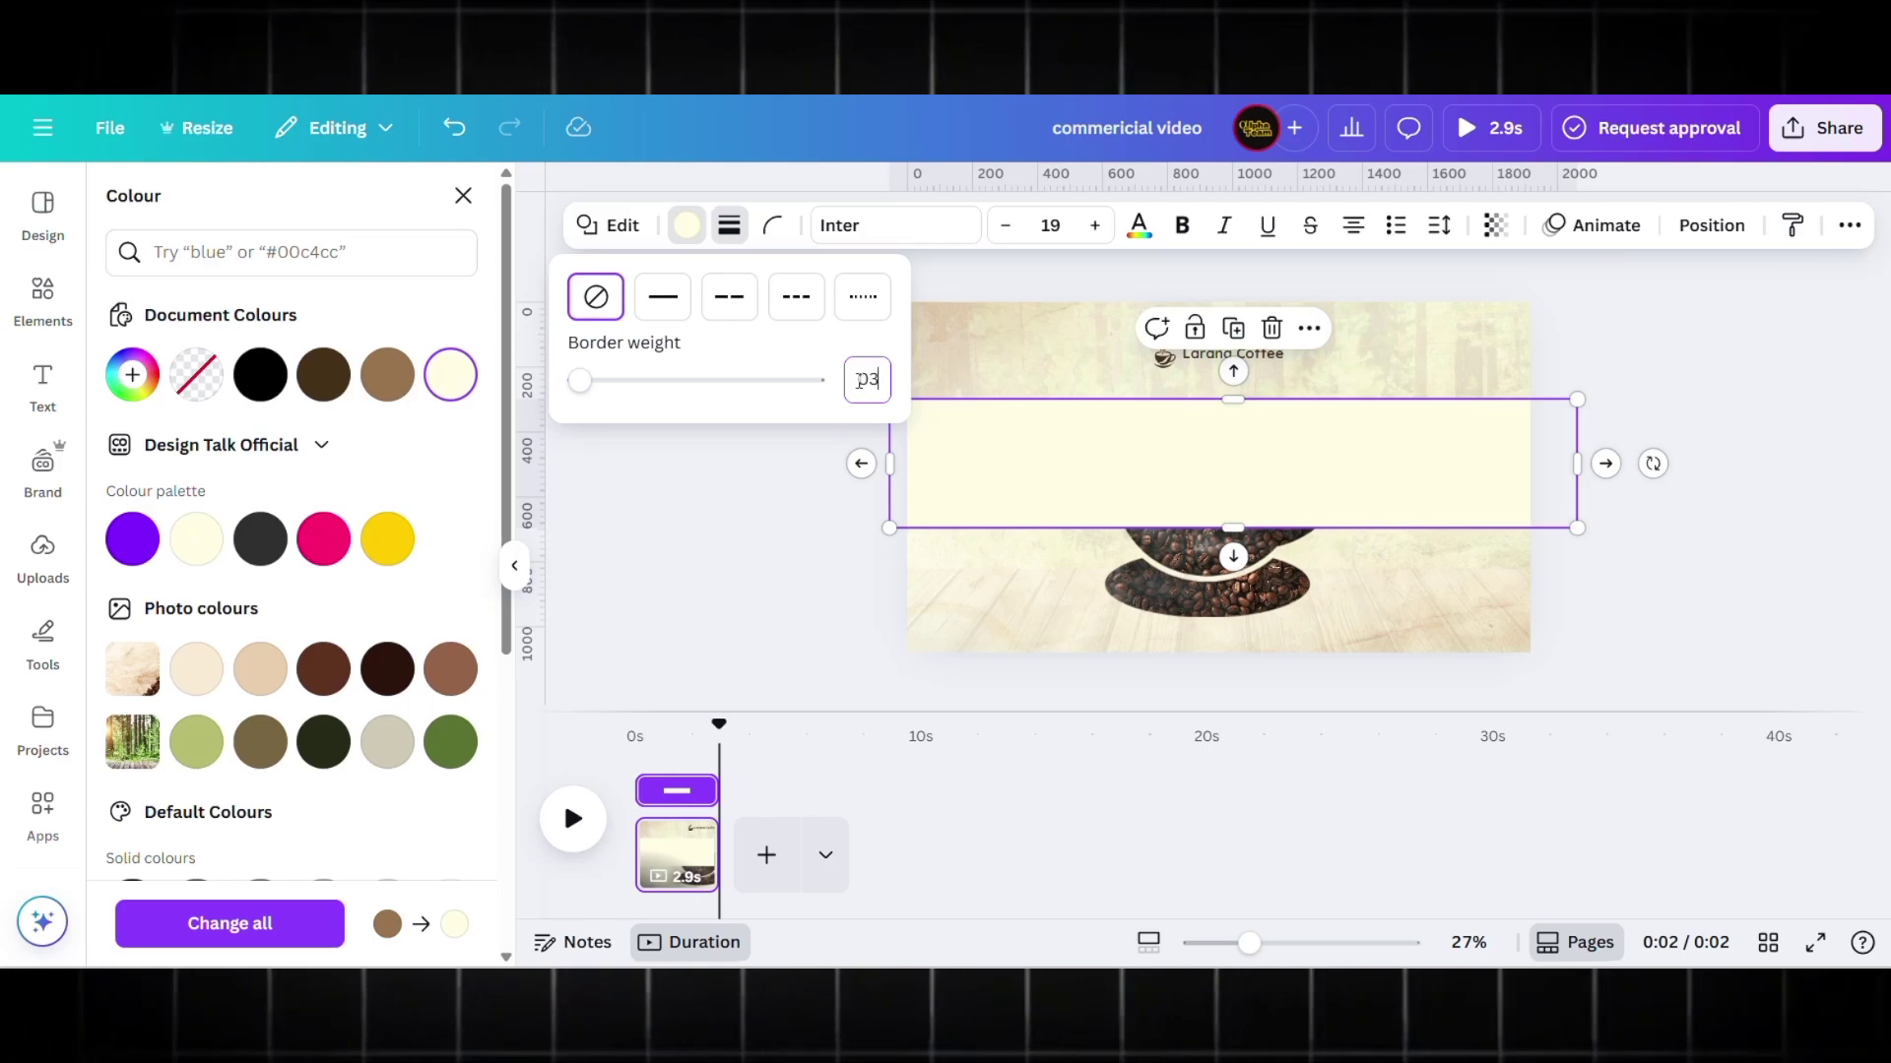
left_click(662, 296)
left_click(788, 554)
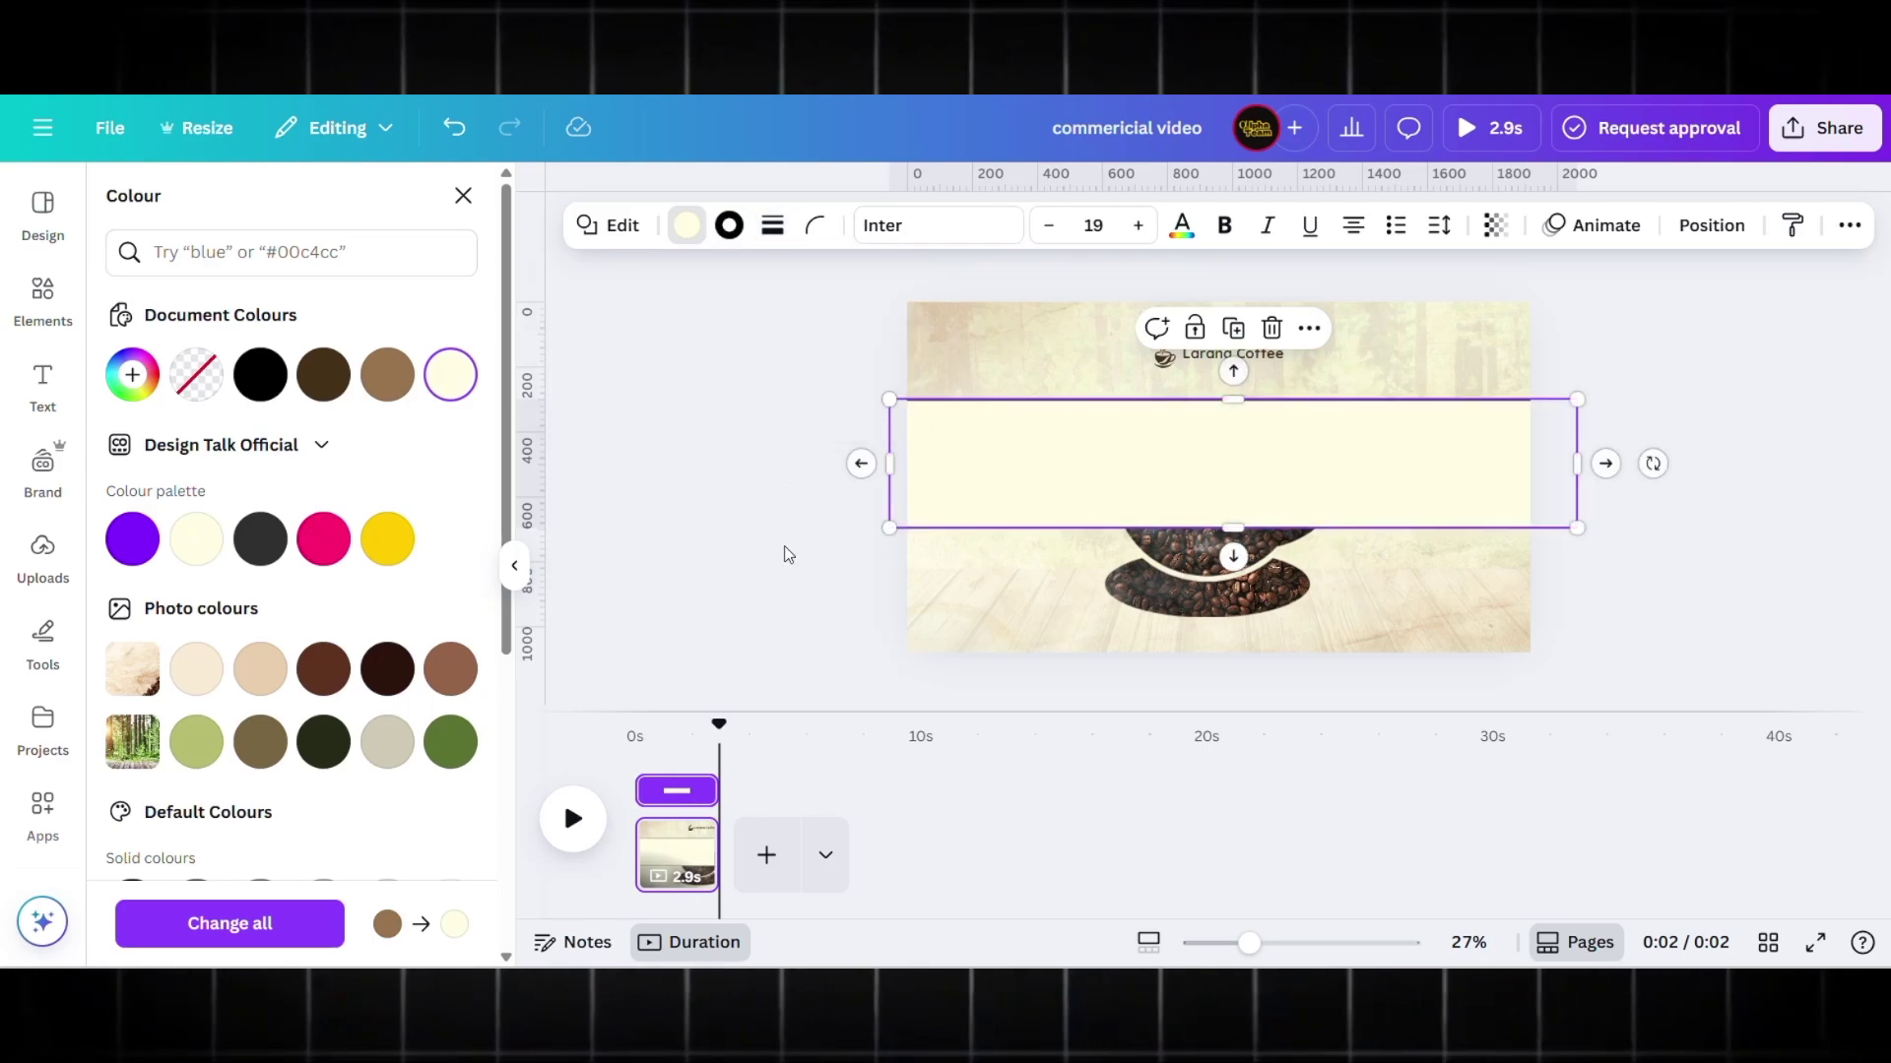
left_click(1711, 226)
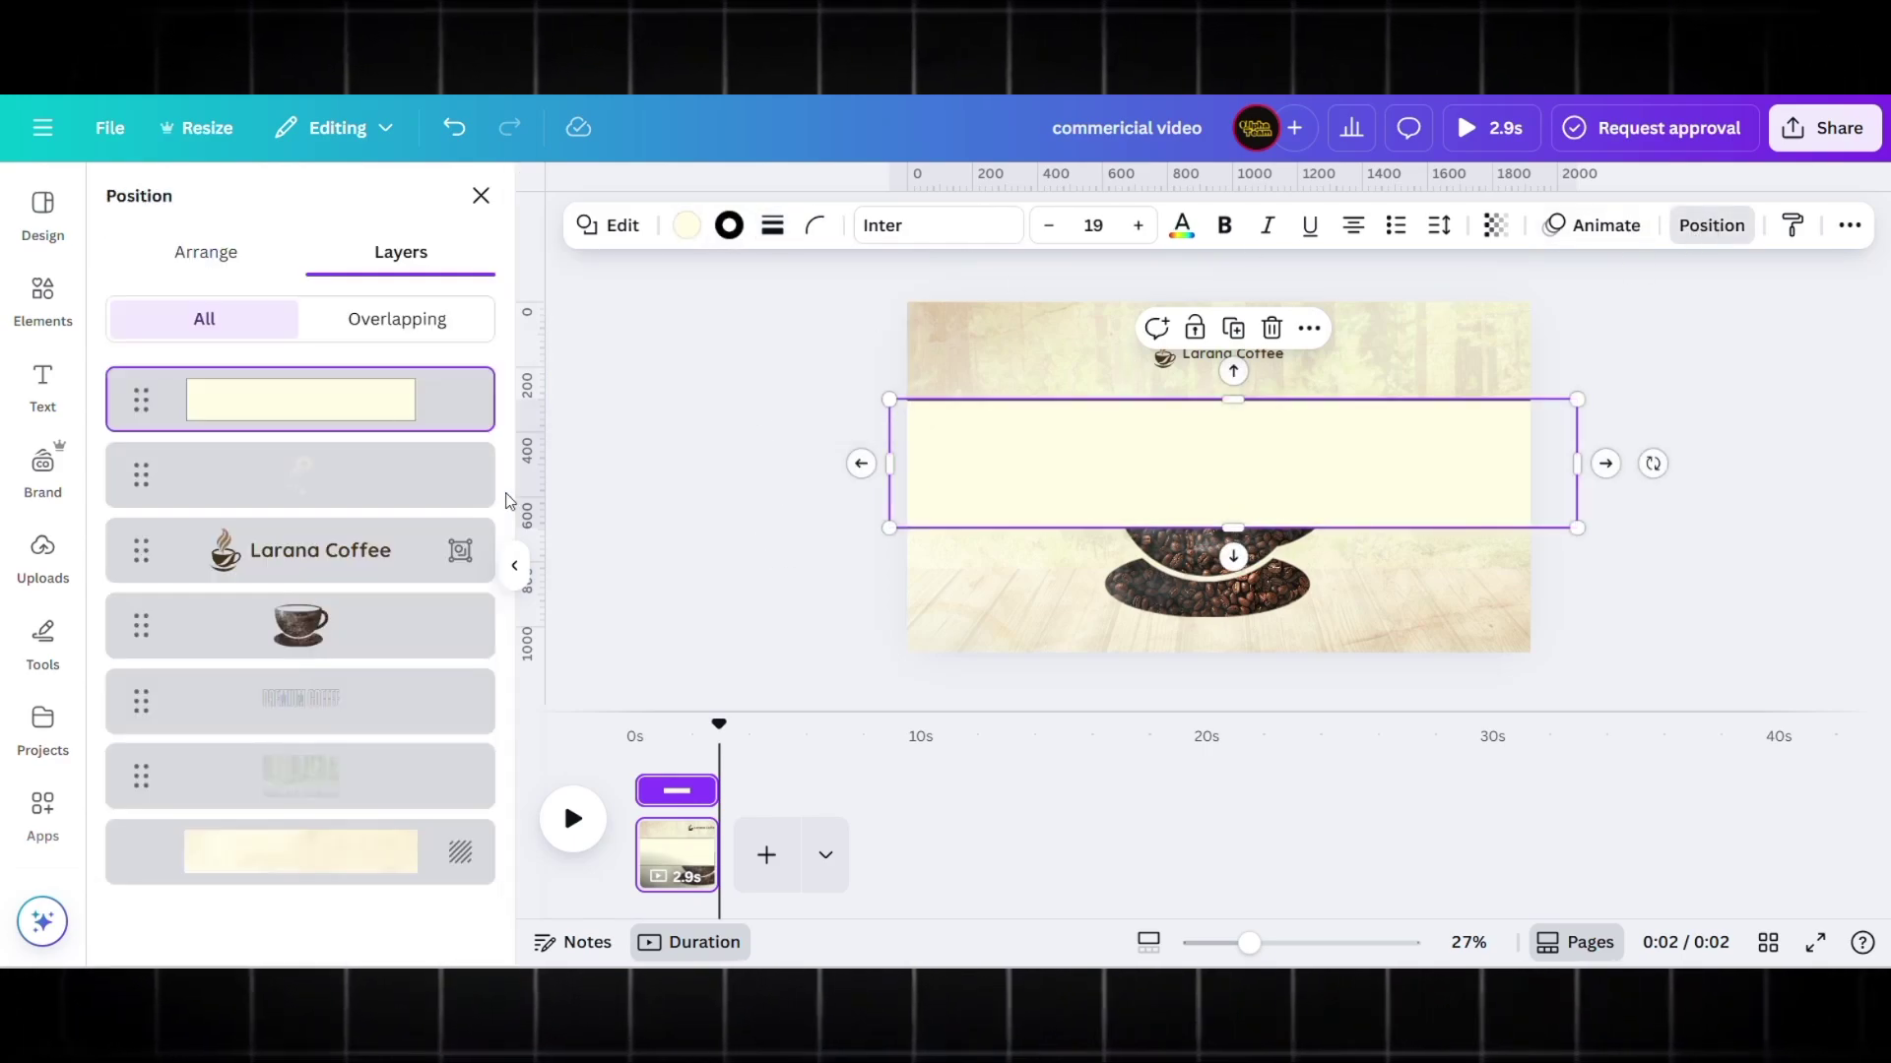
left_click_drag(357, 407, 338, 671)
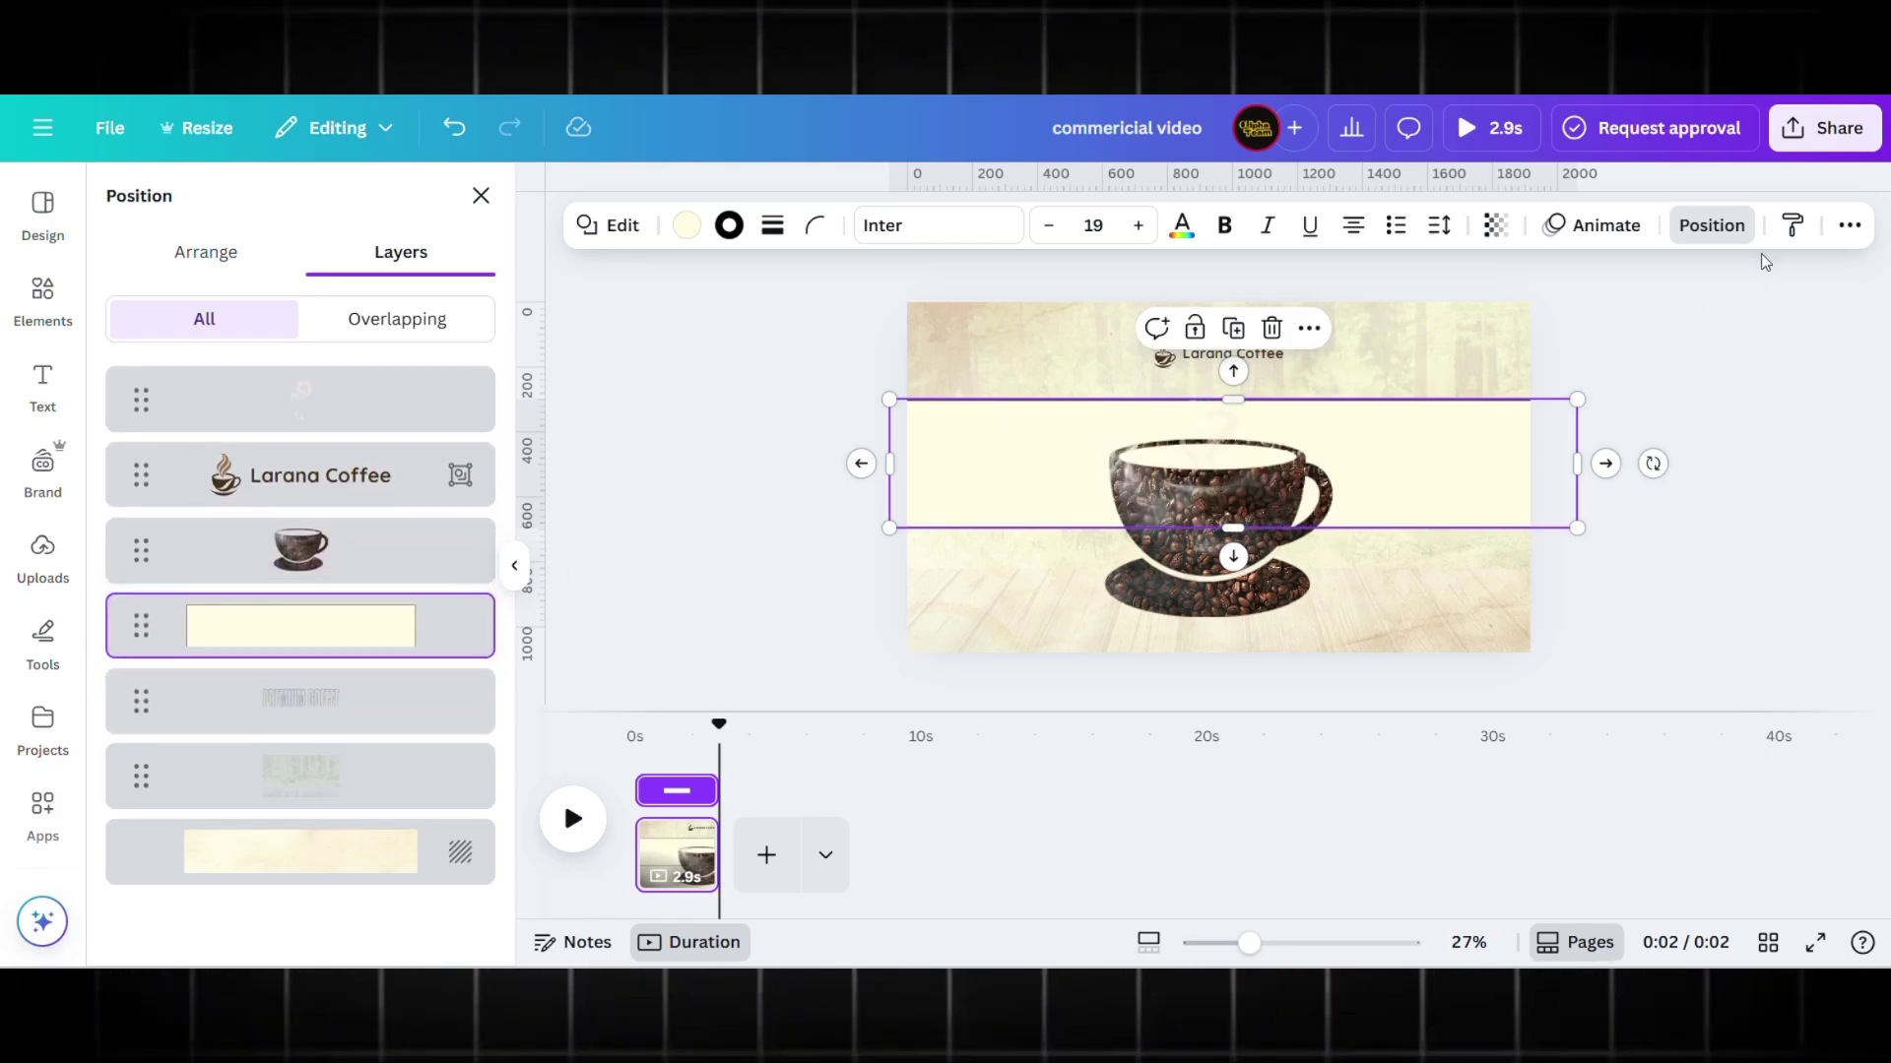
- Give the cream band a Wipe animation on both entry and exit, with shortened timing
left_click(1602, 232)
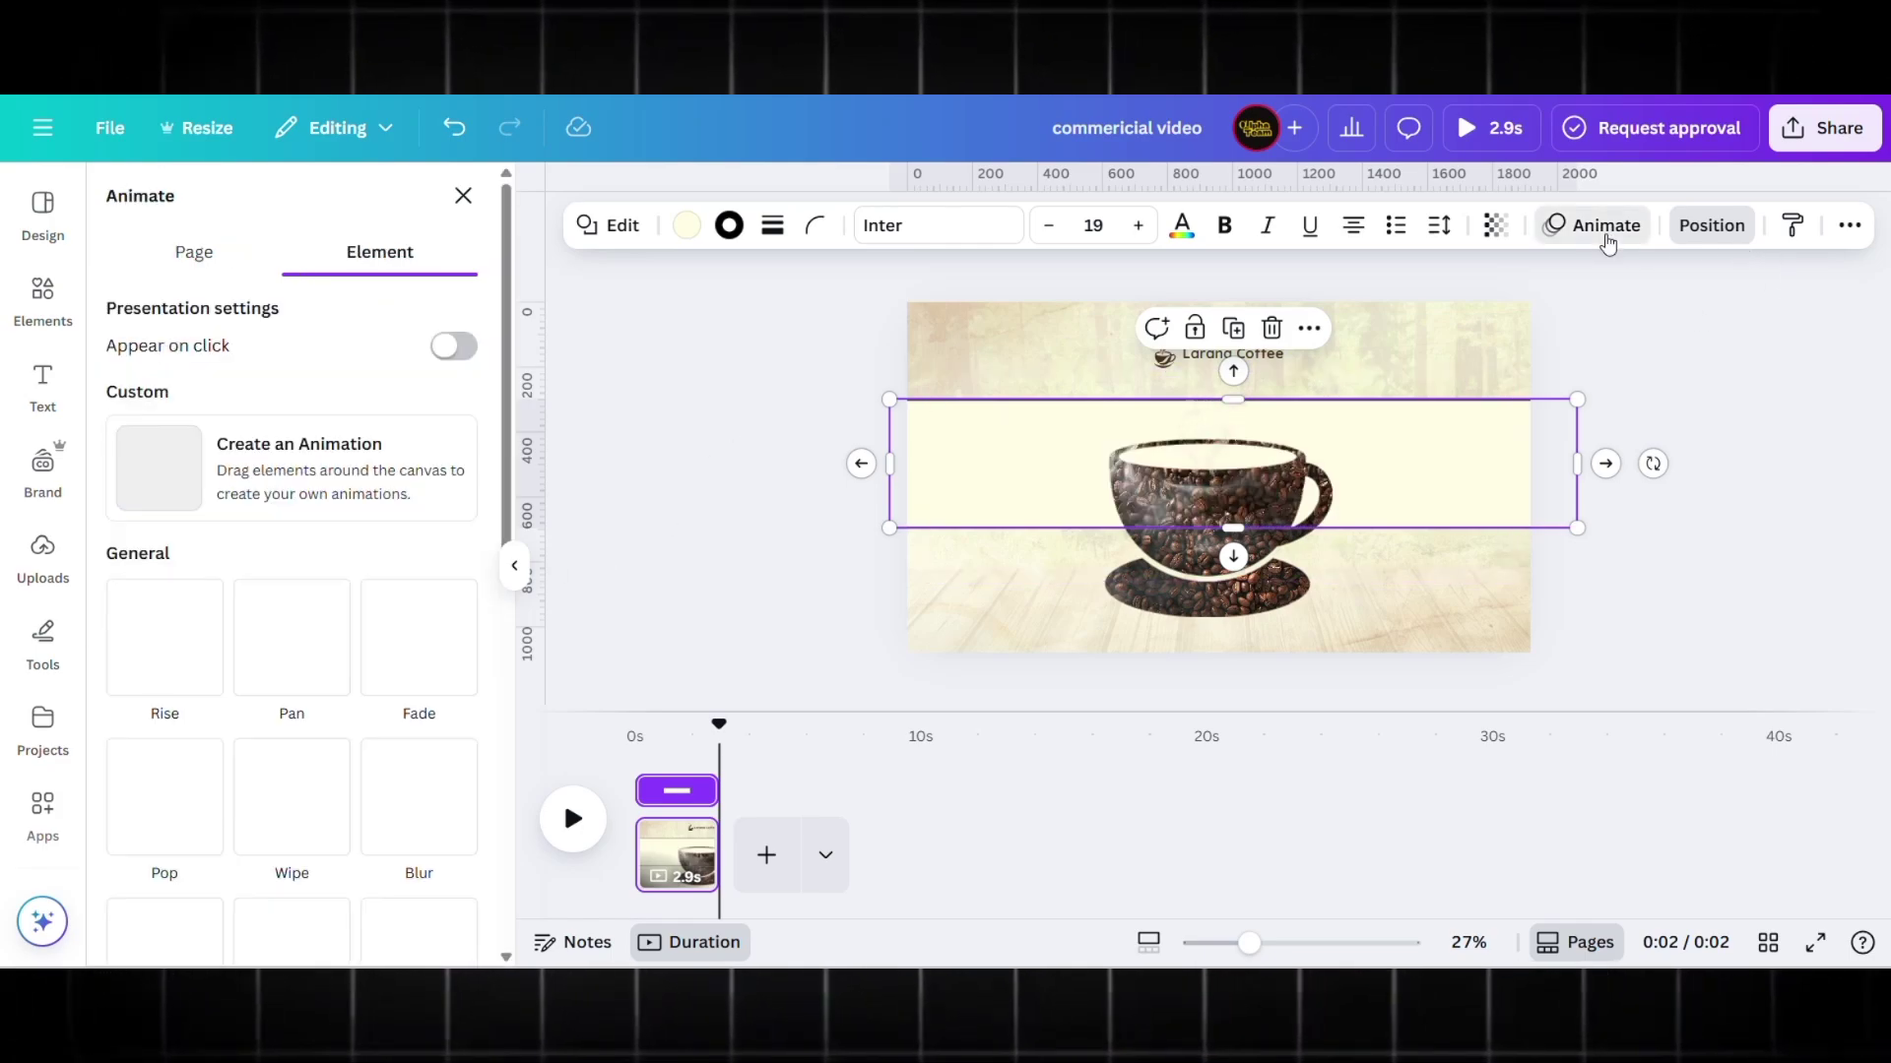
left_click(208, 828)
scroll(227, 748, "down", 3)
left_click(295, 581)
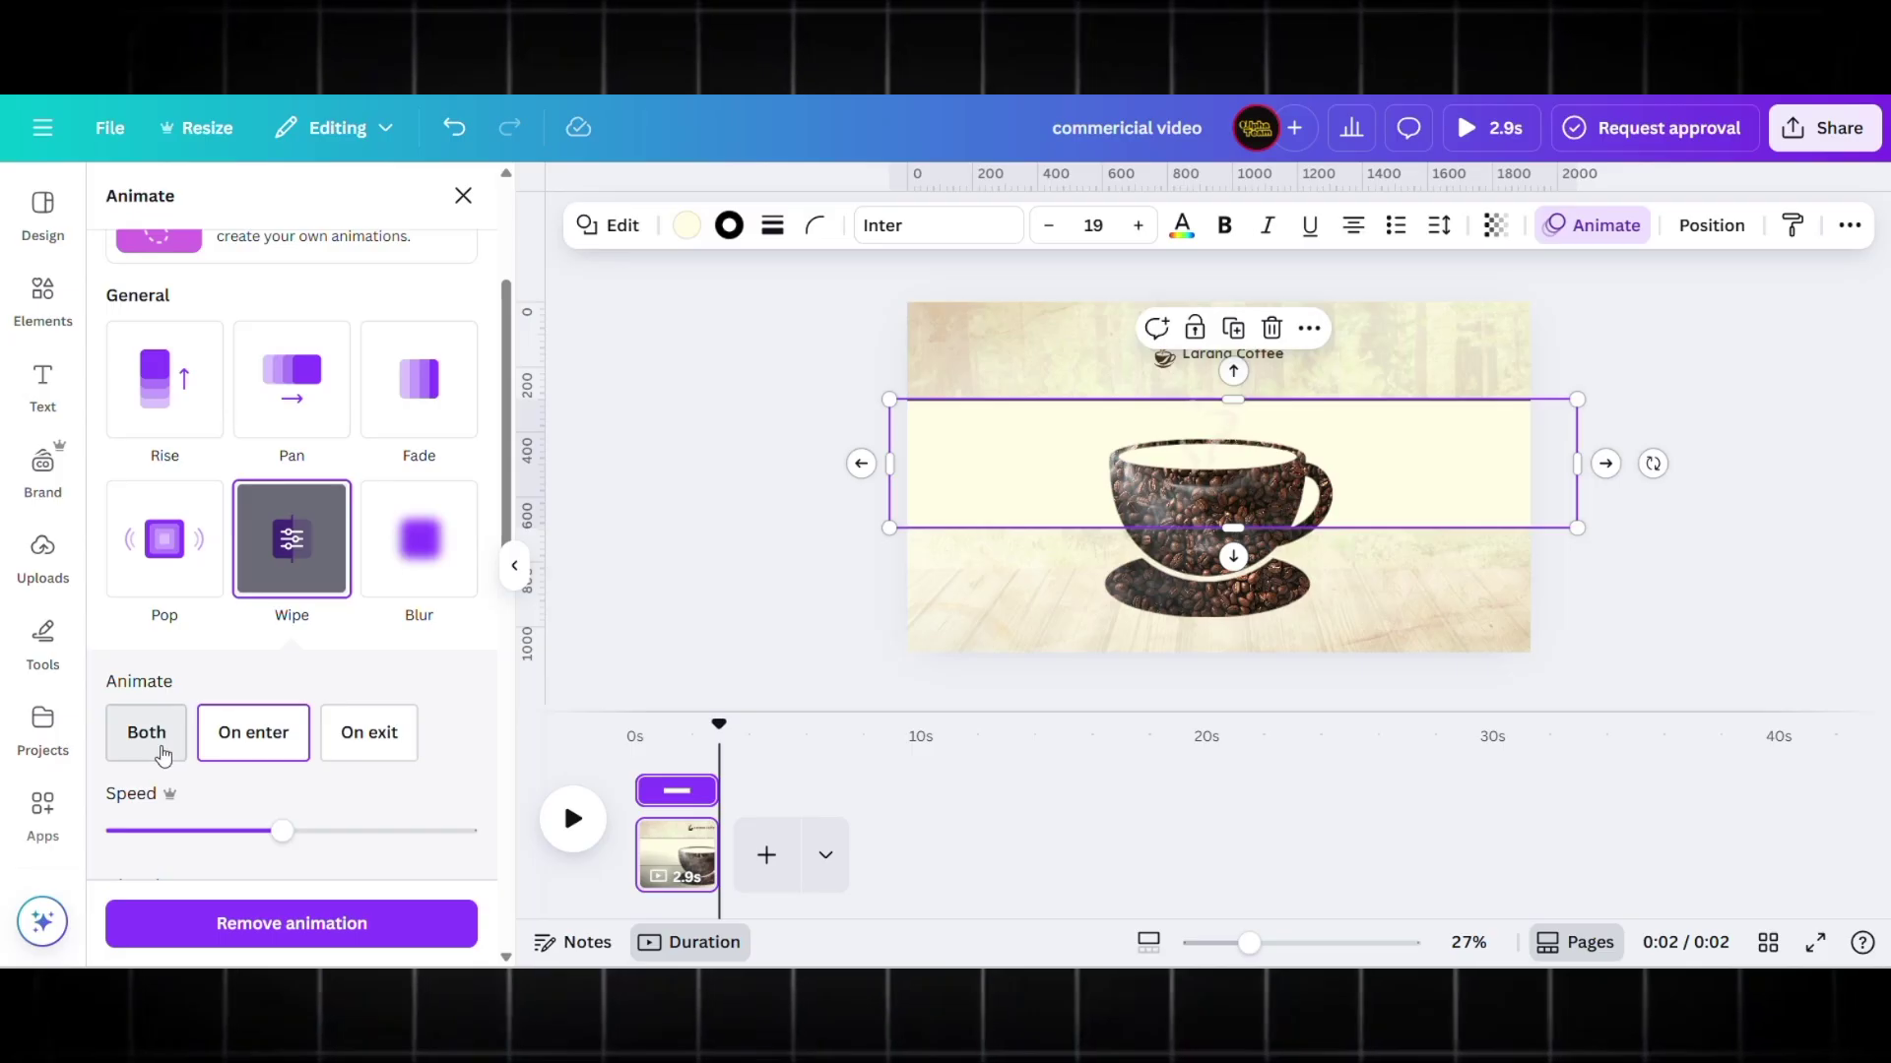
left_click(586, 876)
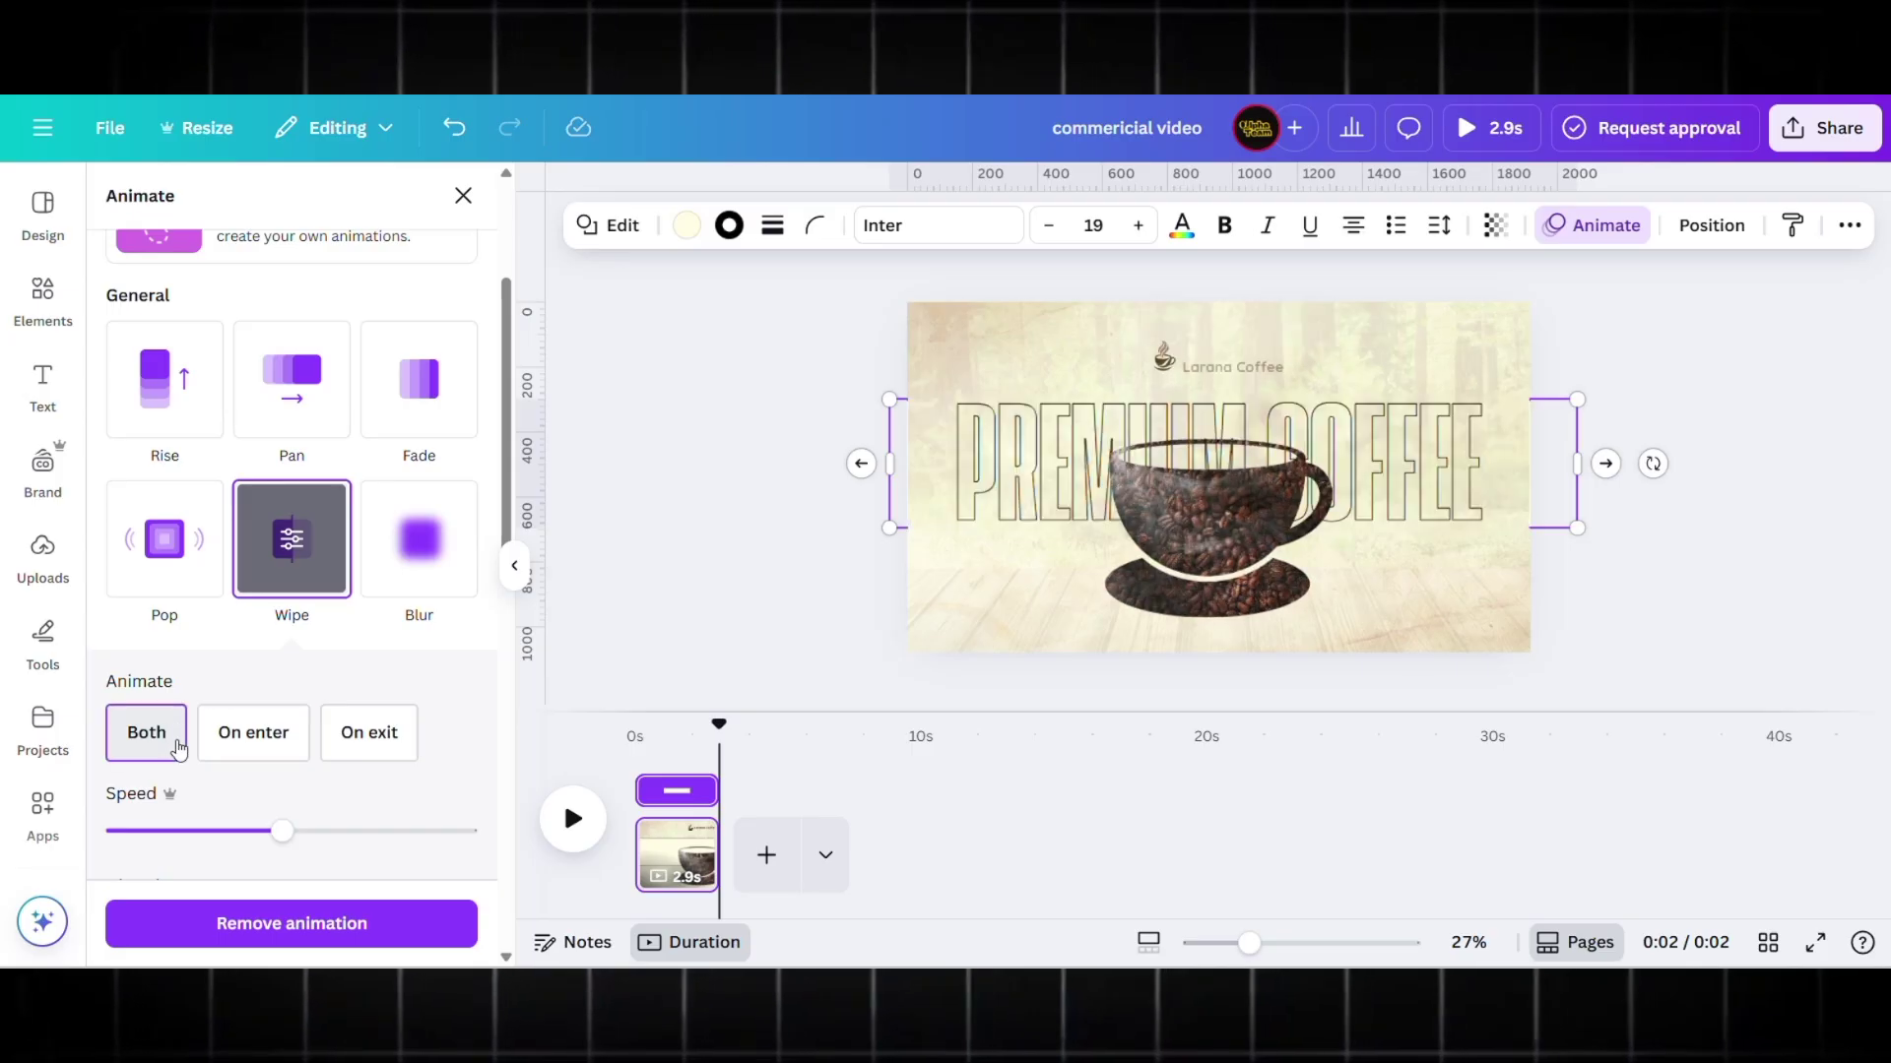
left_click_drag(641, 790, 679, 791)
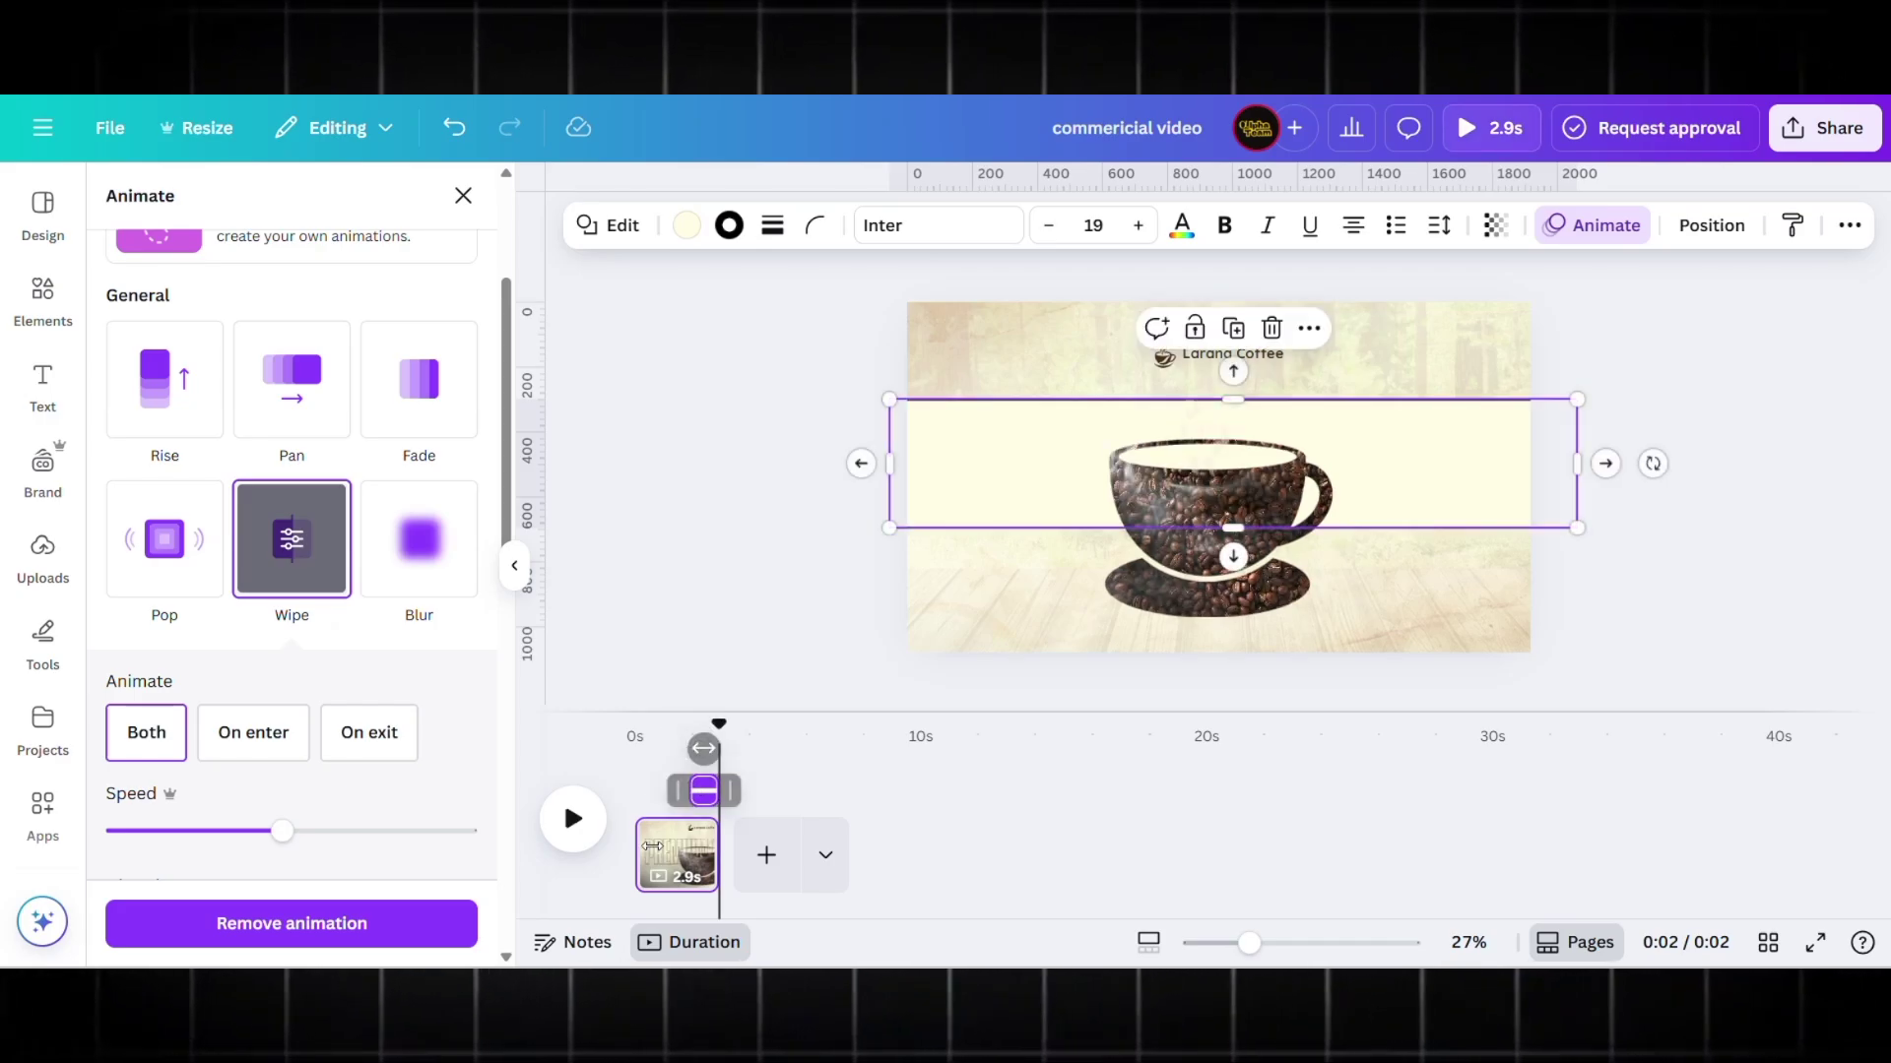
left_click(1031, 439)
- Animate PREMIUM COFFEE with Pan over 2.6 seconds and add a blank 5-second second page
left_click(1031, 439)
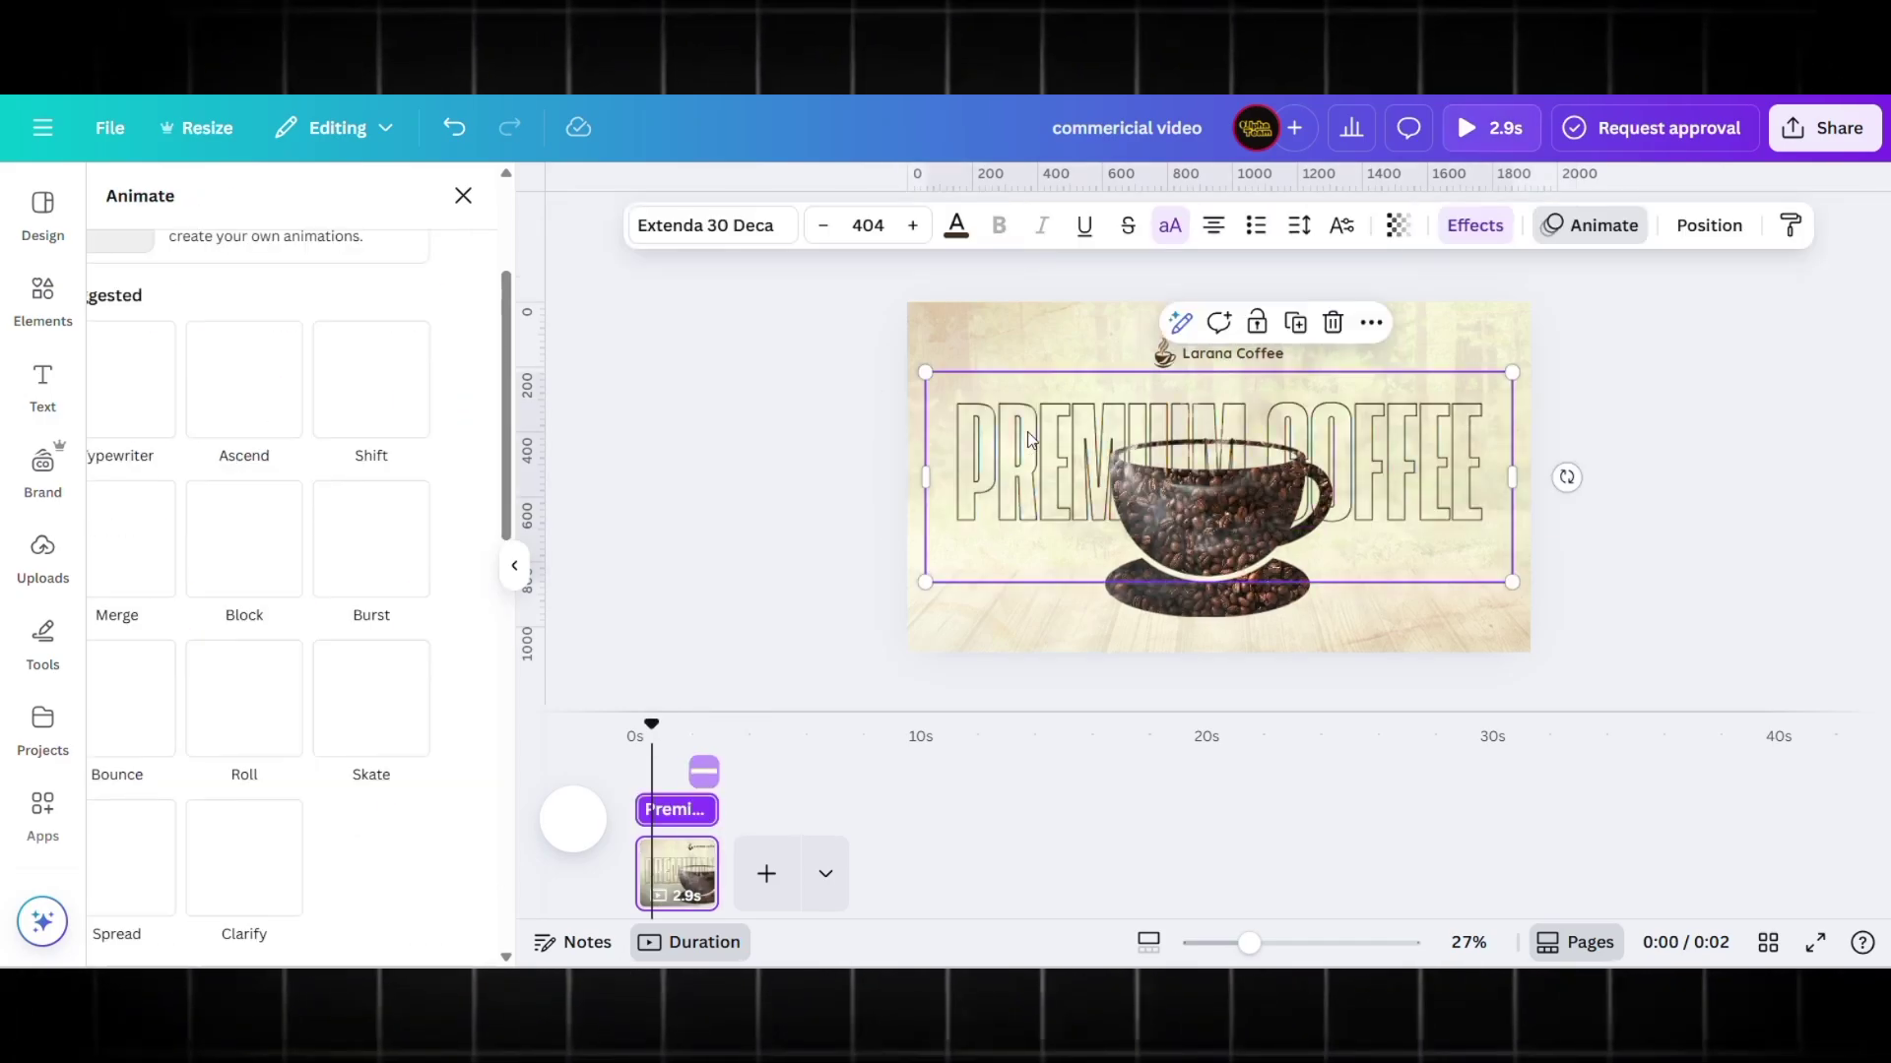
scroll(246, 542, "down", 5)
left_click(276, 707)
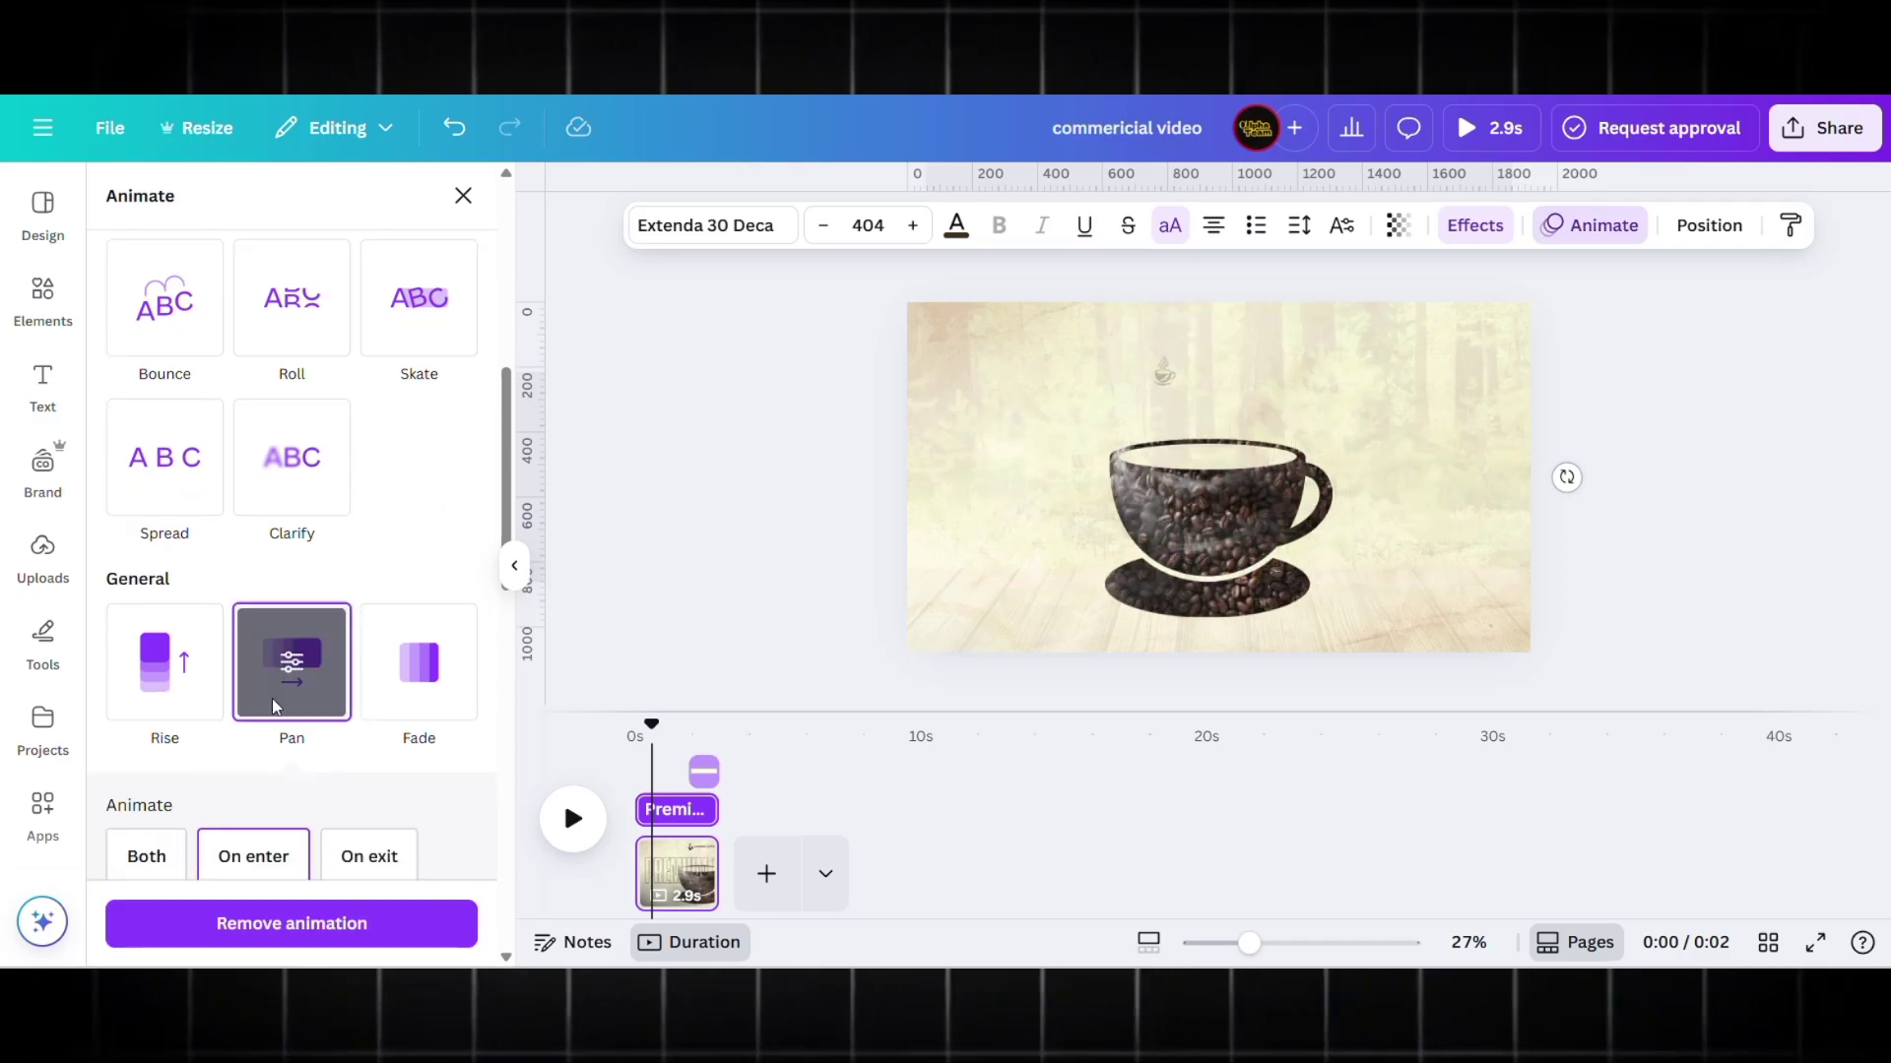
scroll(423, 696, "down", 3)
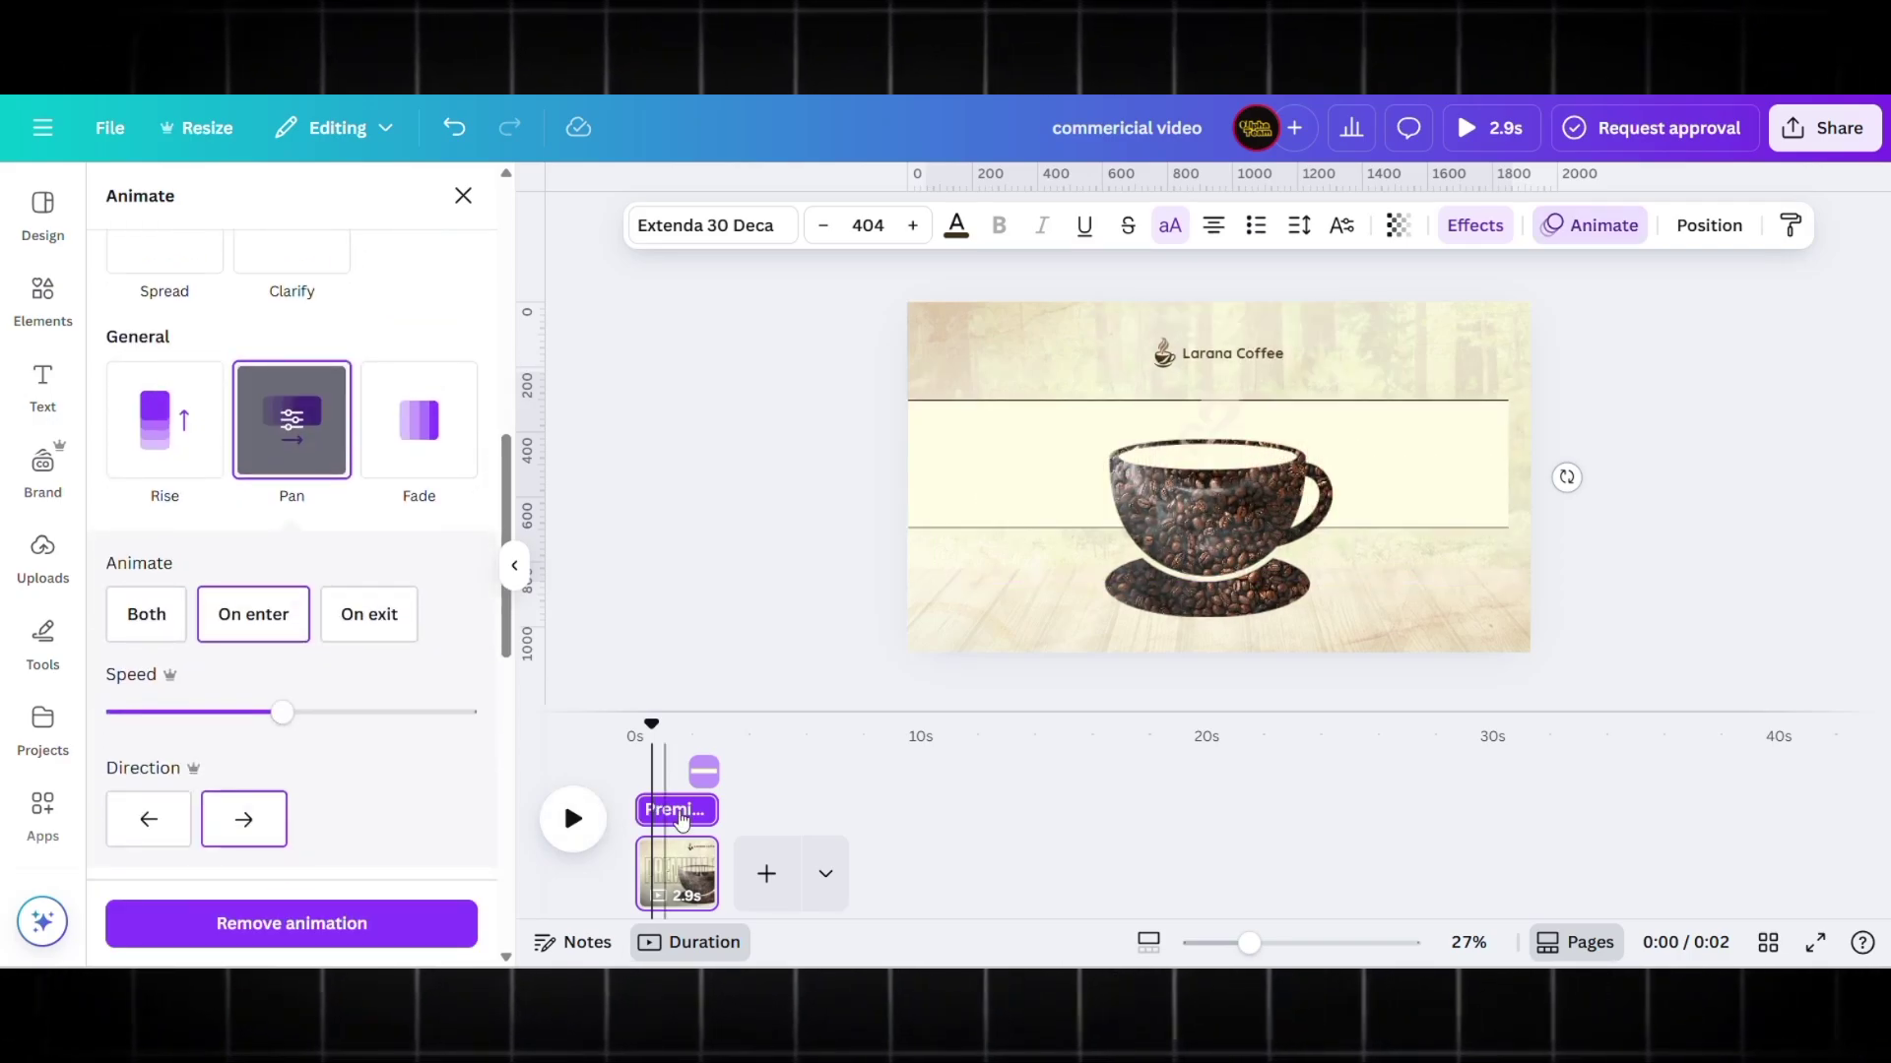
left_click_drag(717, 810, 699, 811)
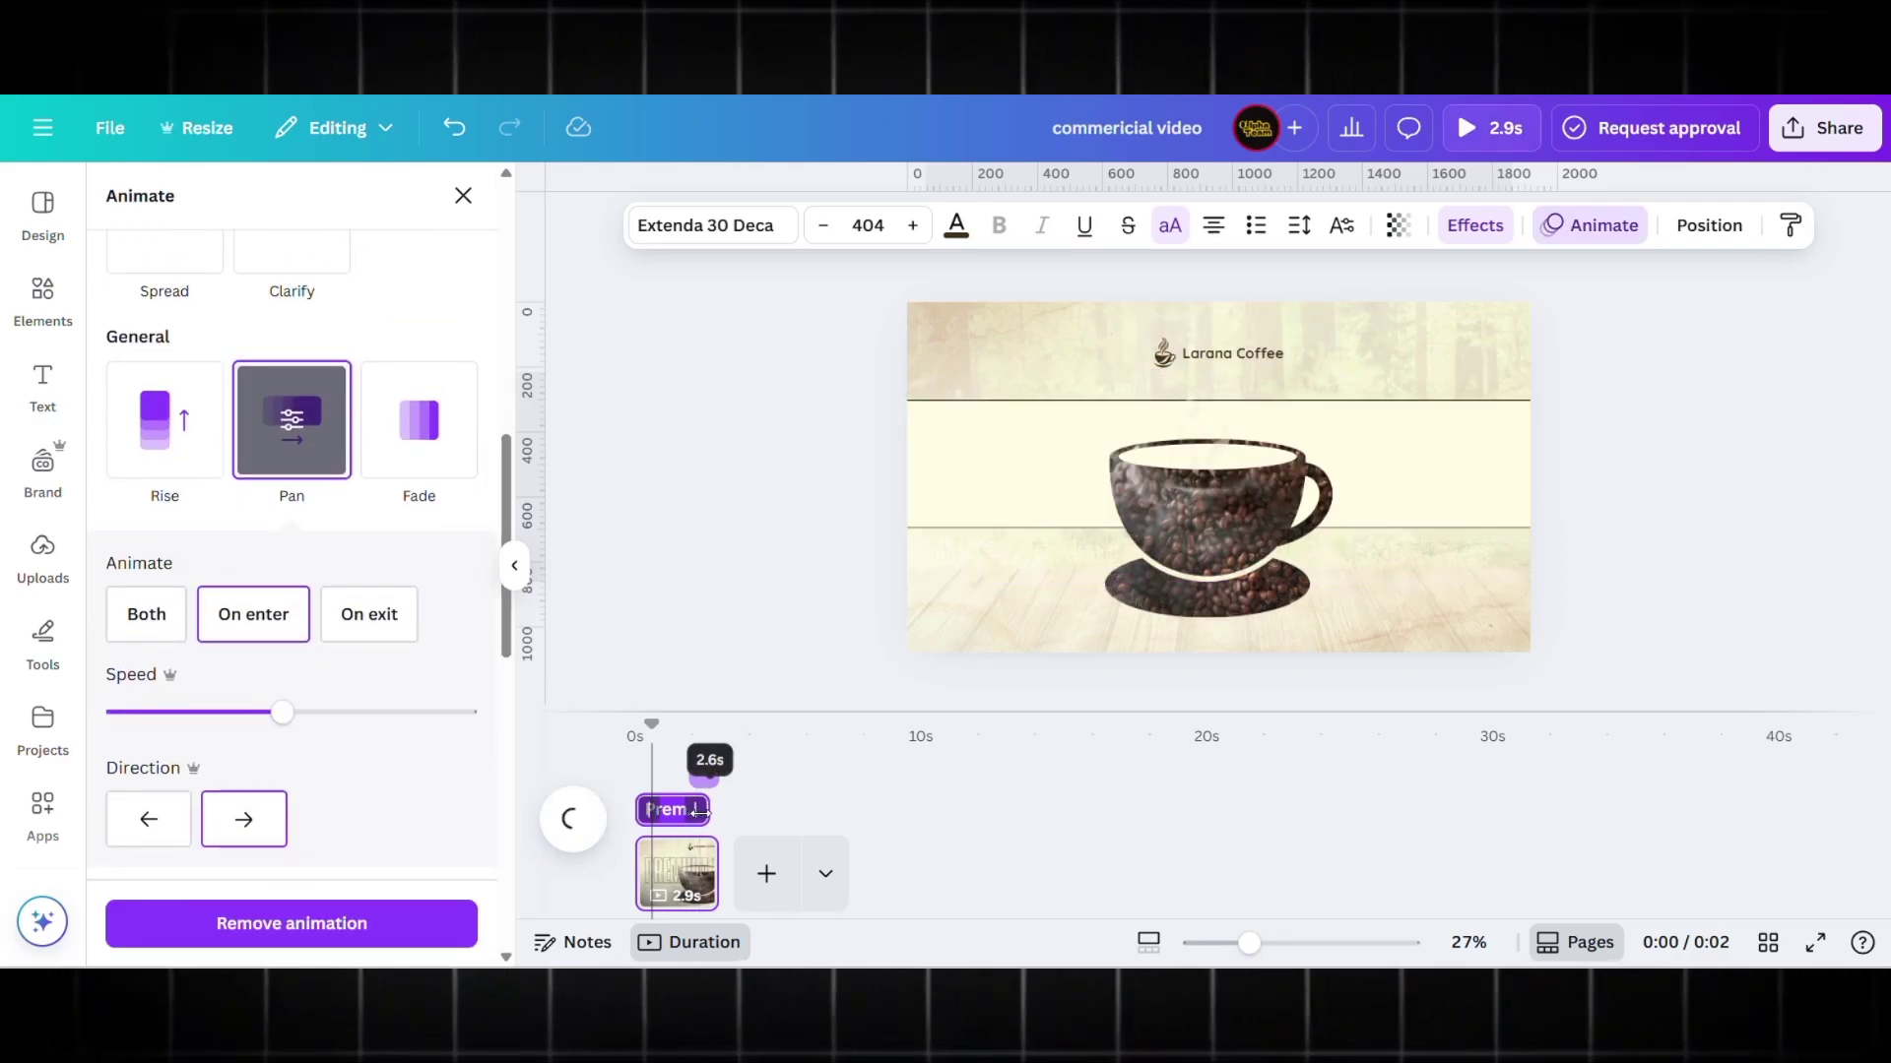
left_click(683, 514)
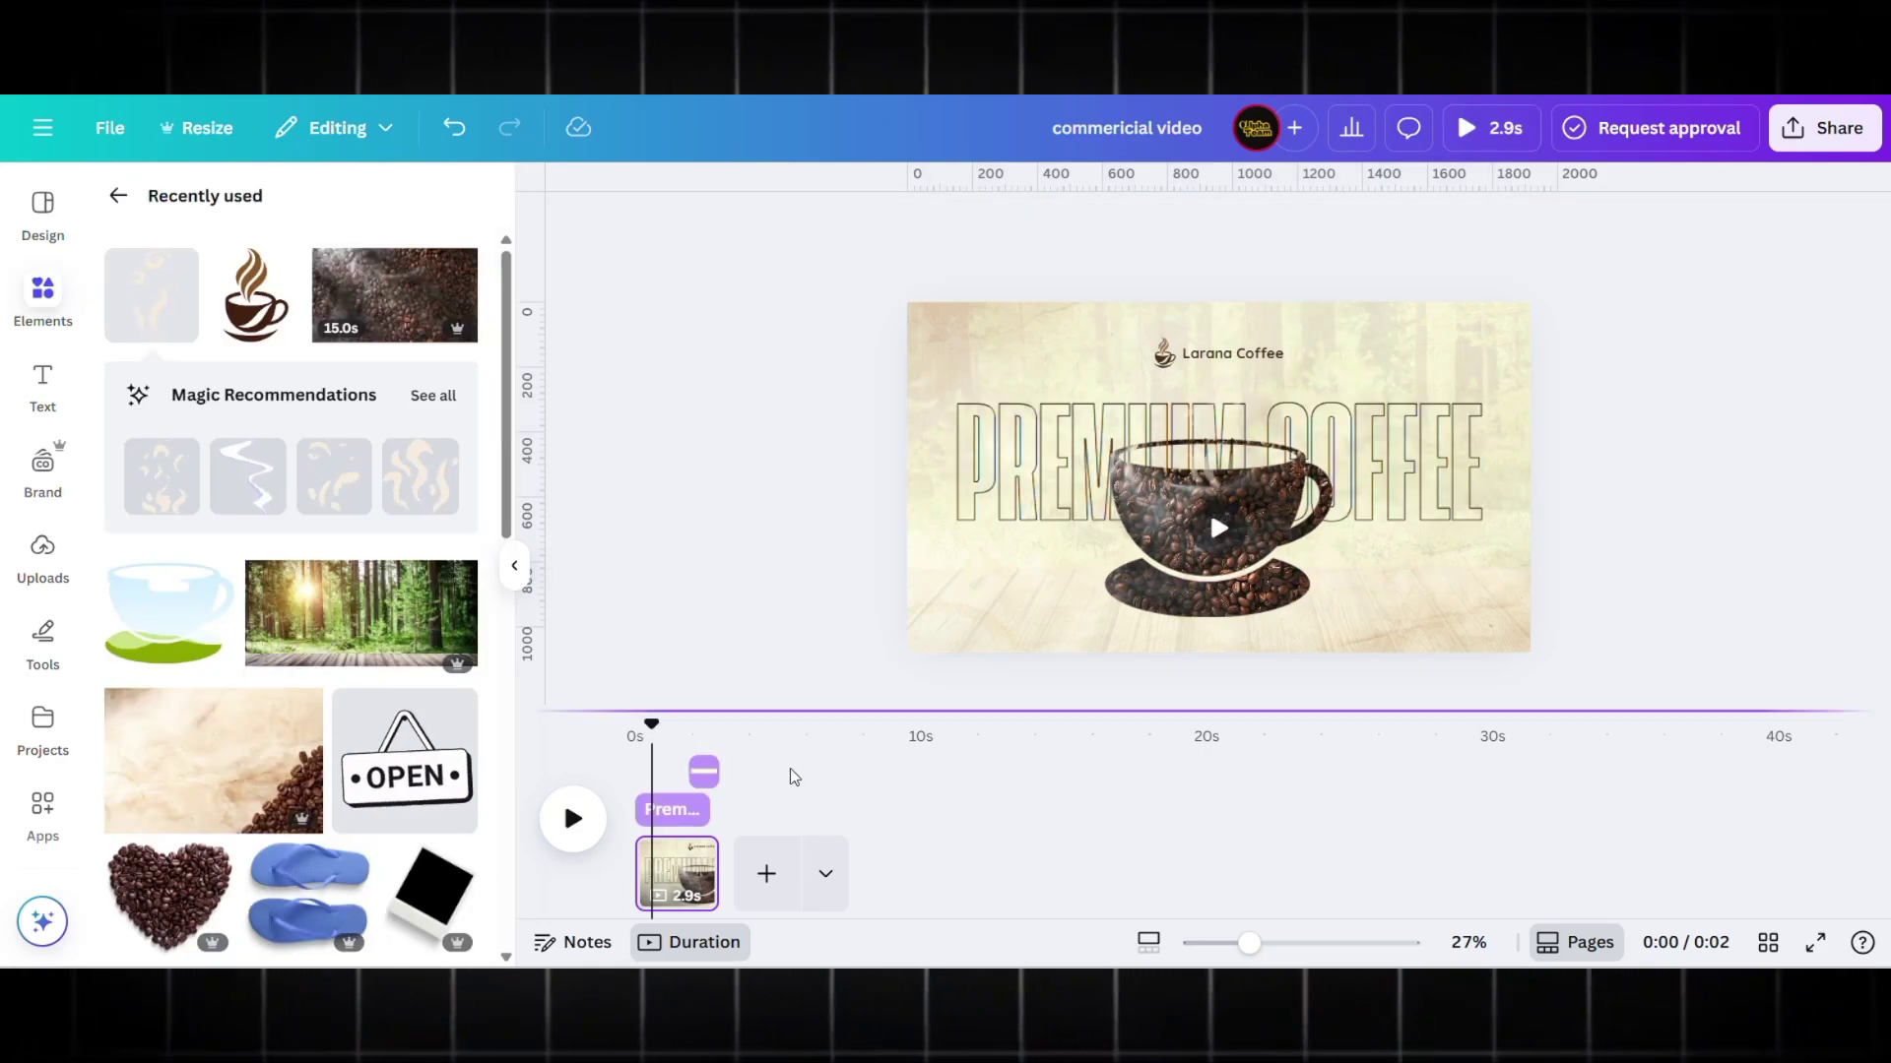
left_click(767, 874)
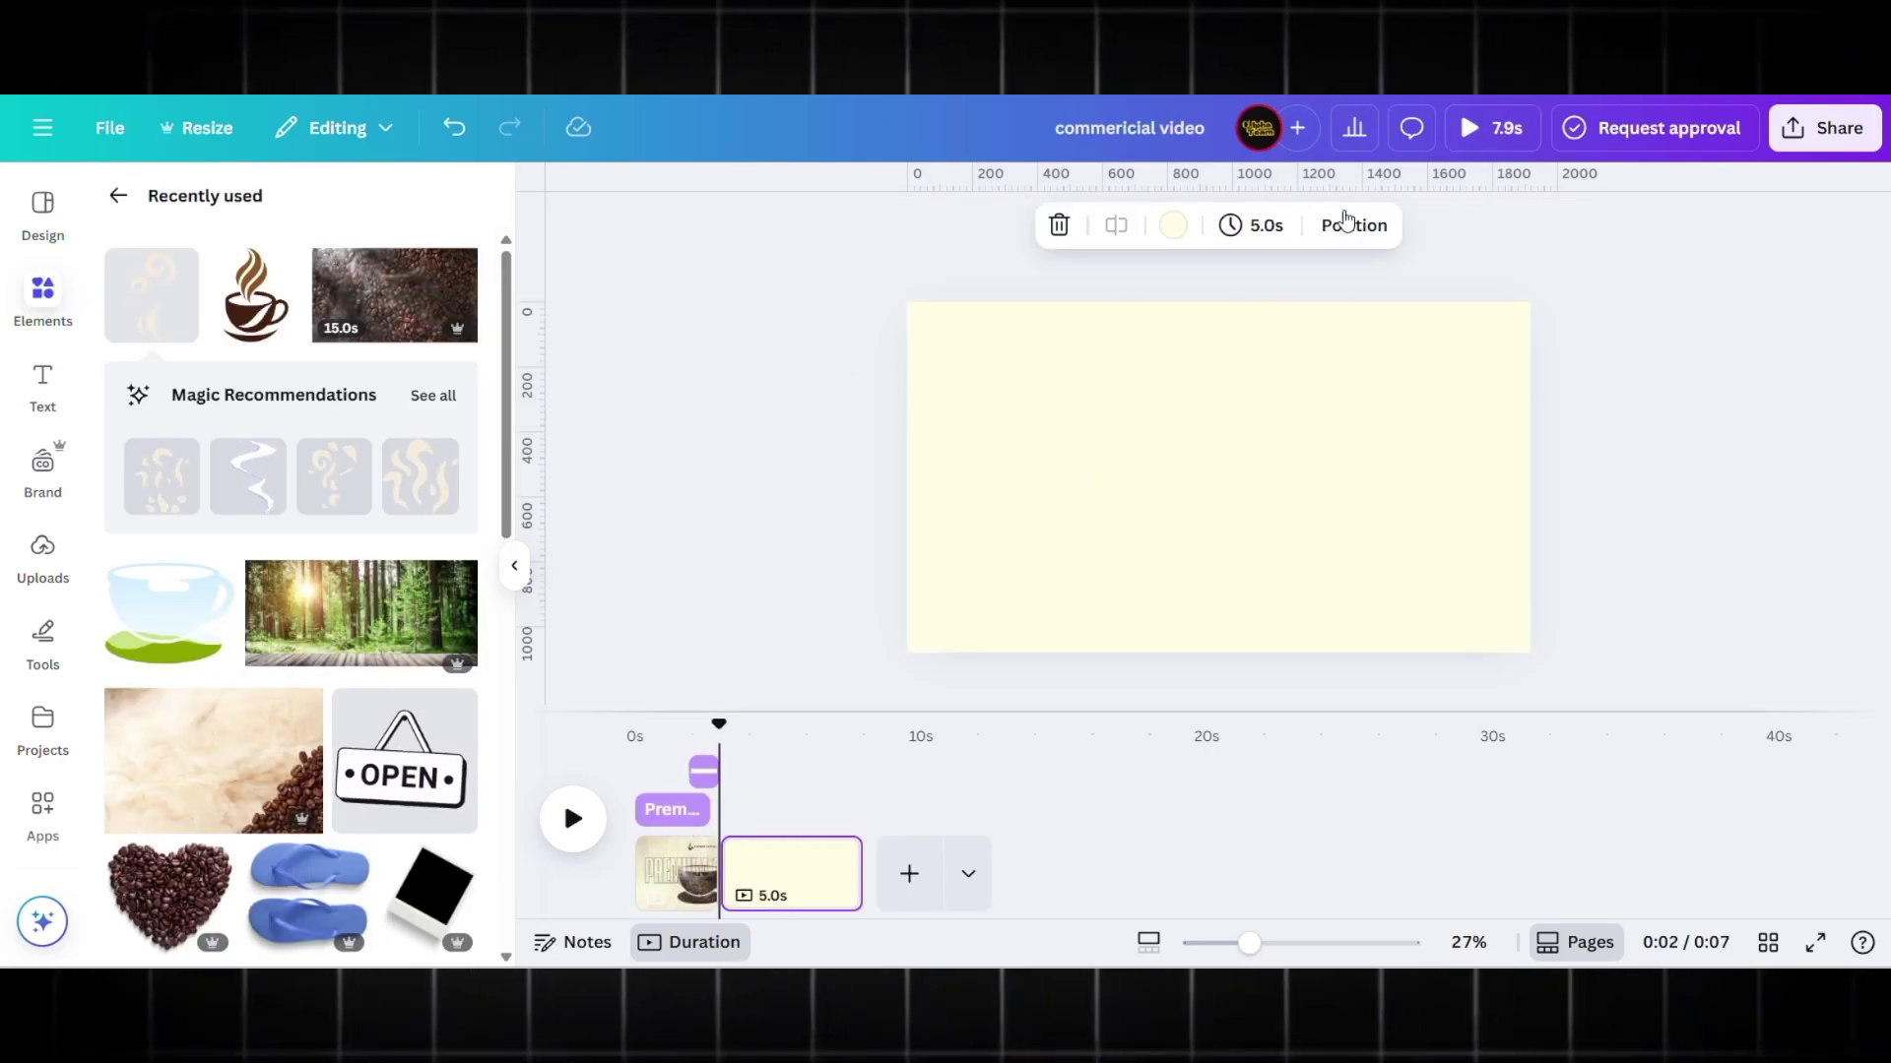
left_click(686, 892)
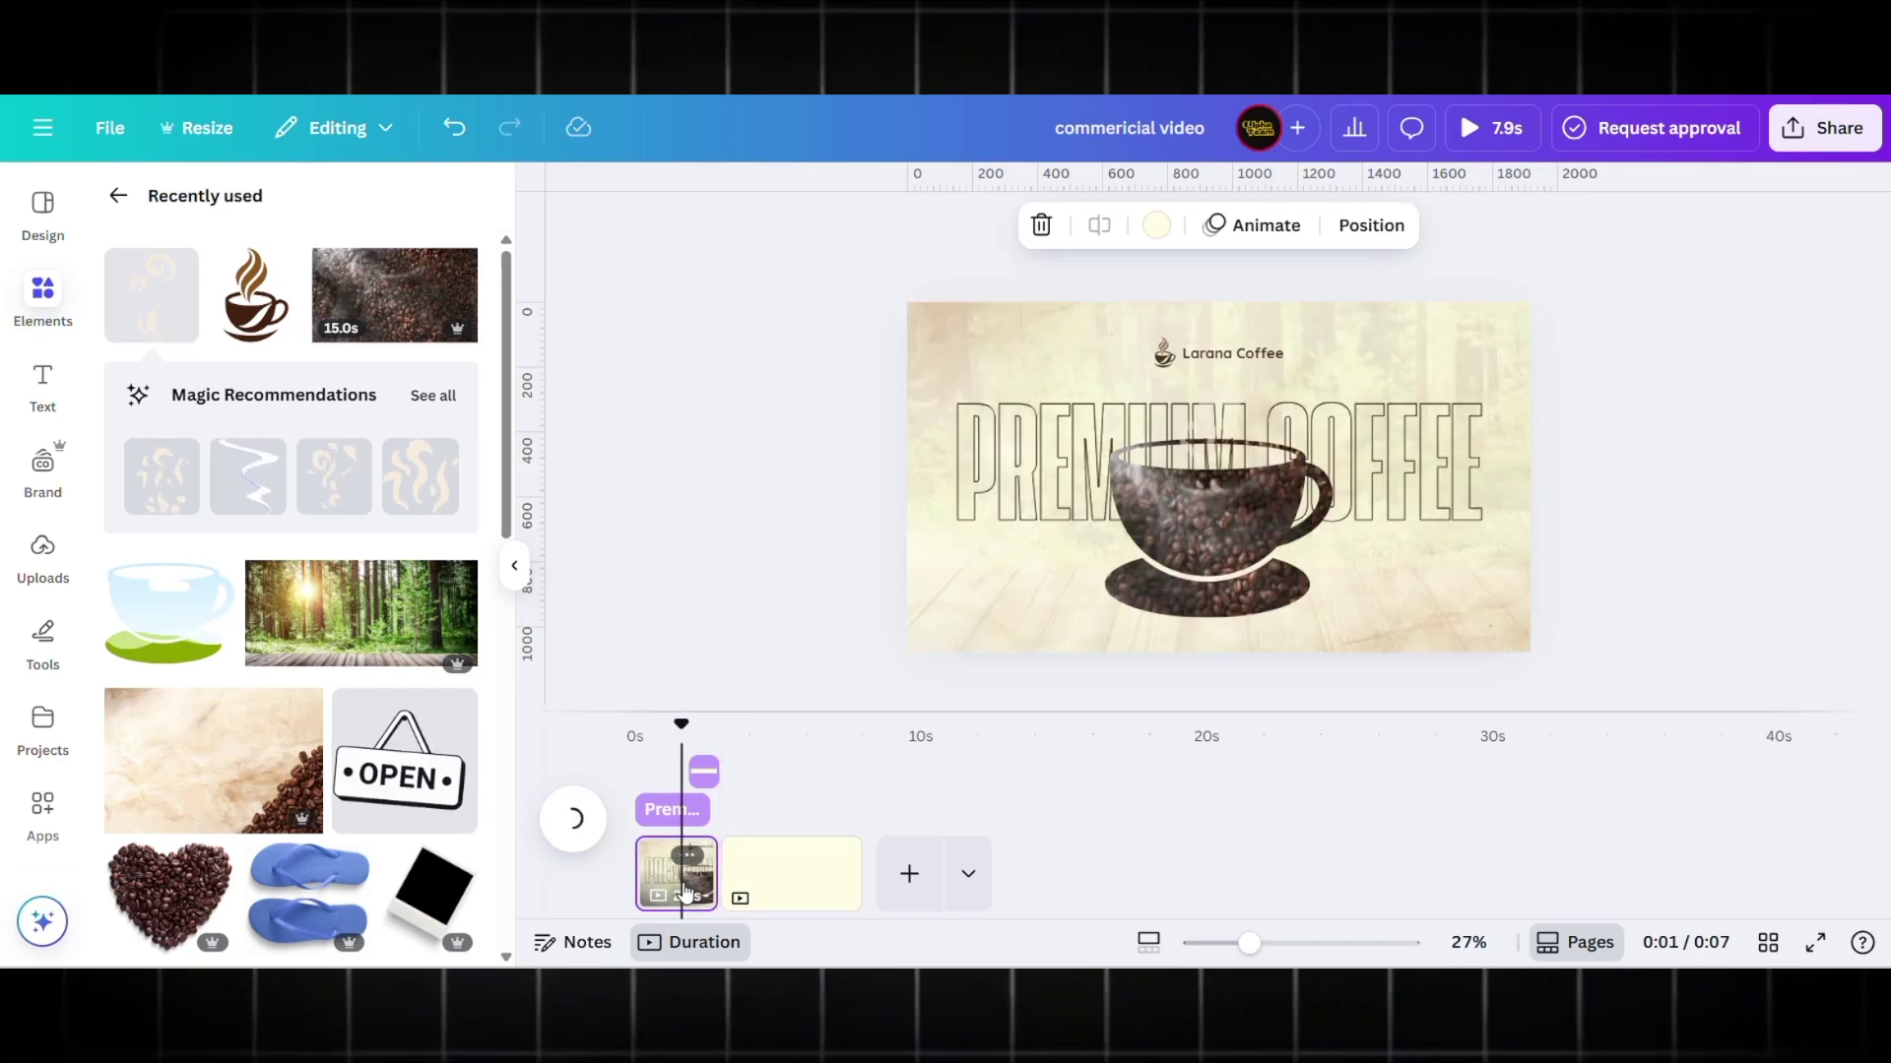
- Copy the first page's parchment background image onto the second page as its background
left_click(1376, 230)
left_click(329, 869)
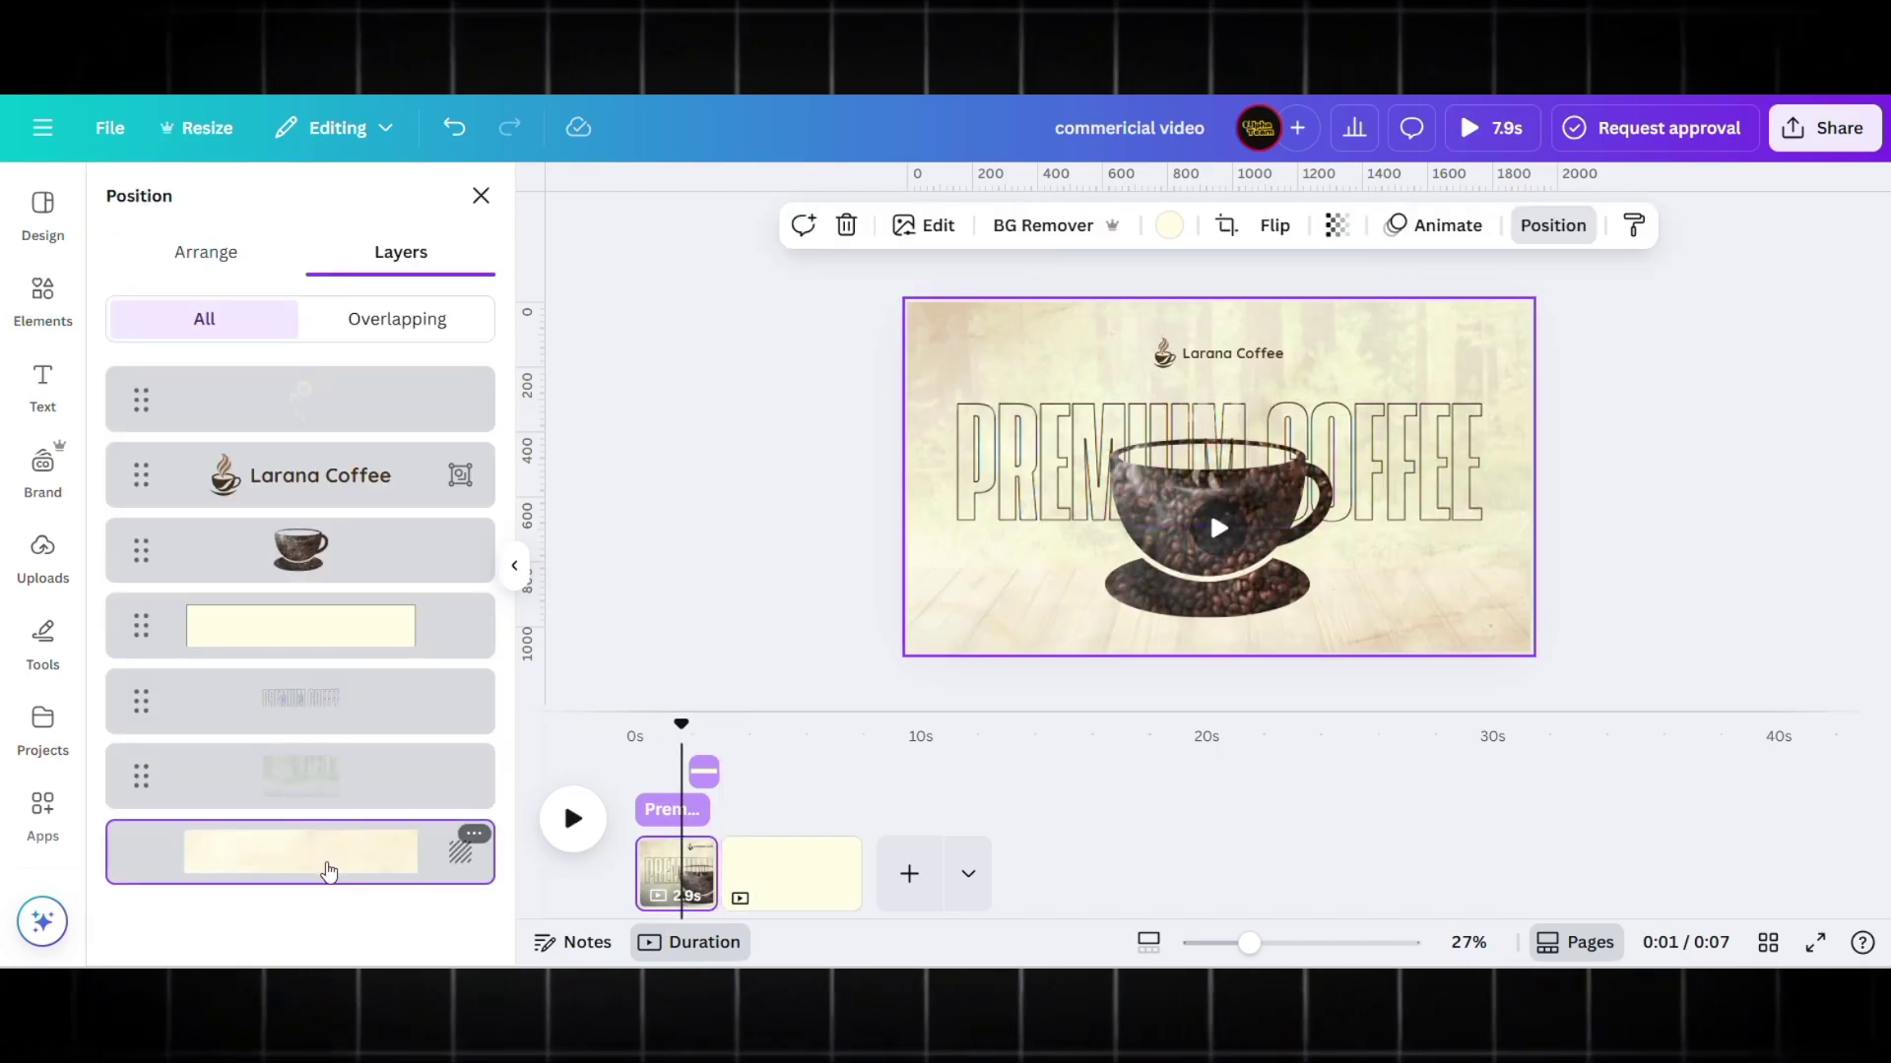
left_click(774, 872)
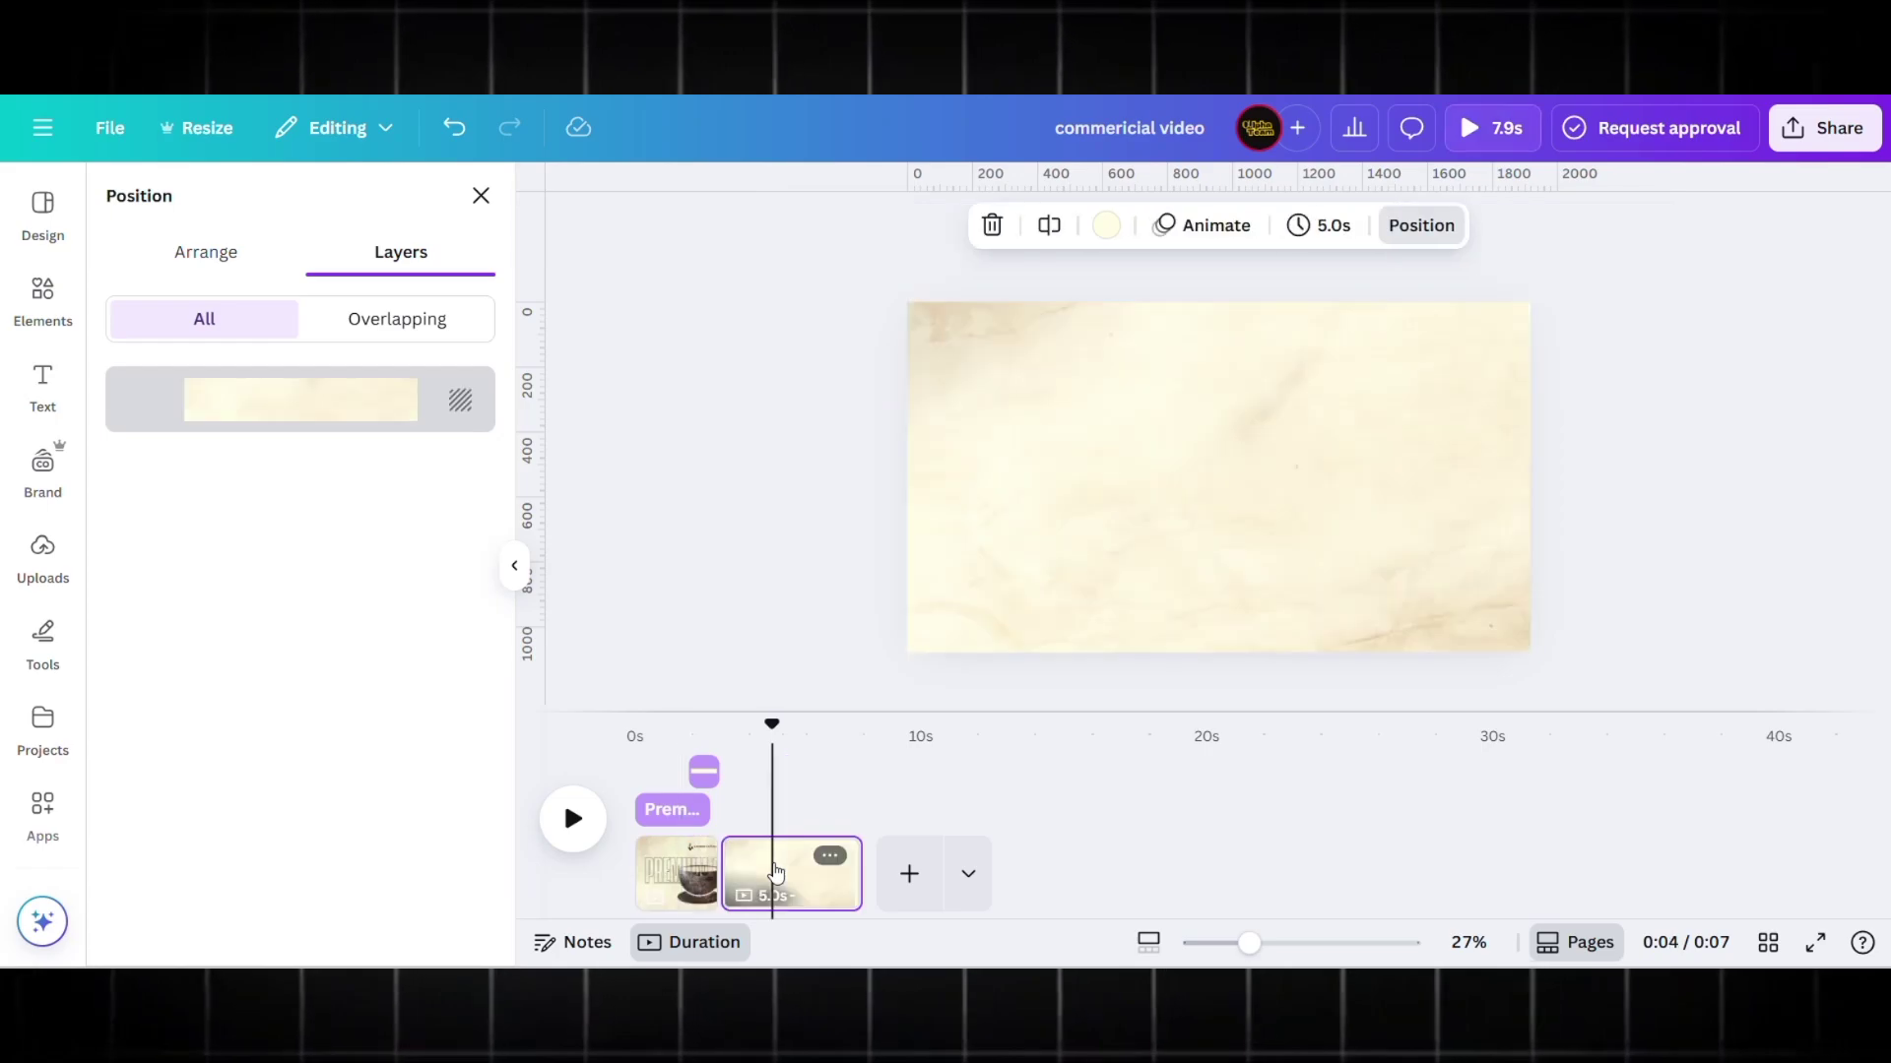
left_click(820, 394)
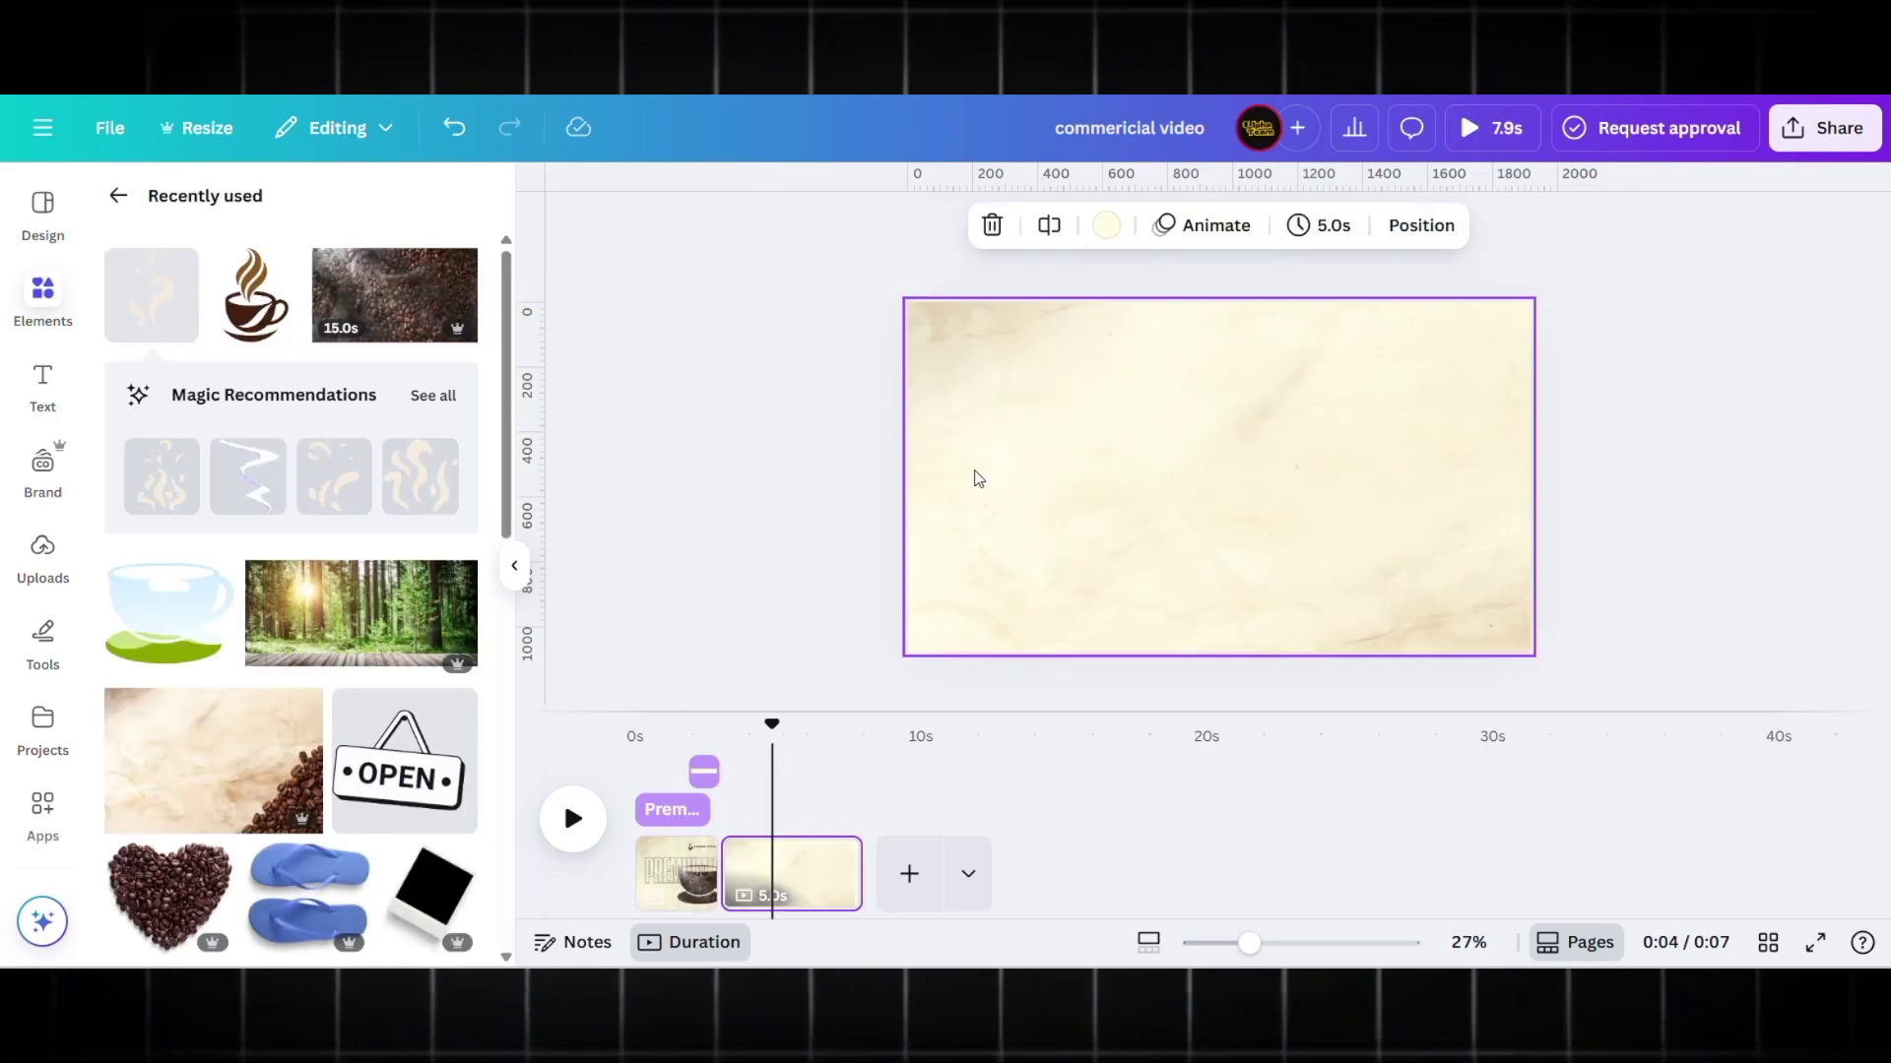
left_click(967, 495)
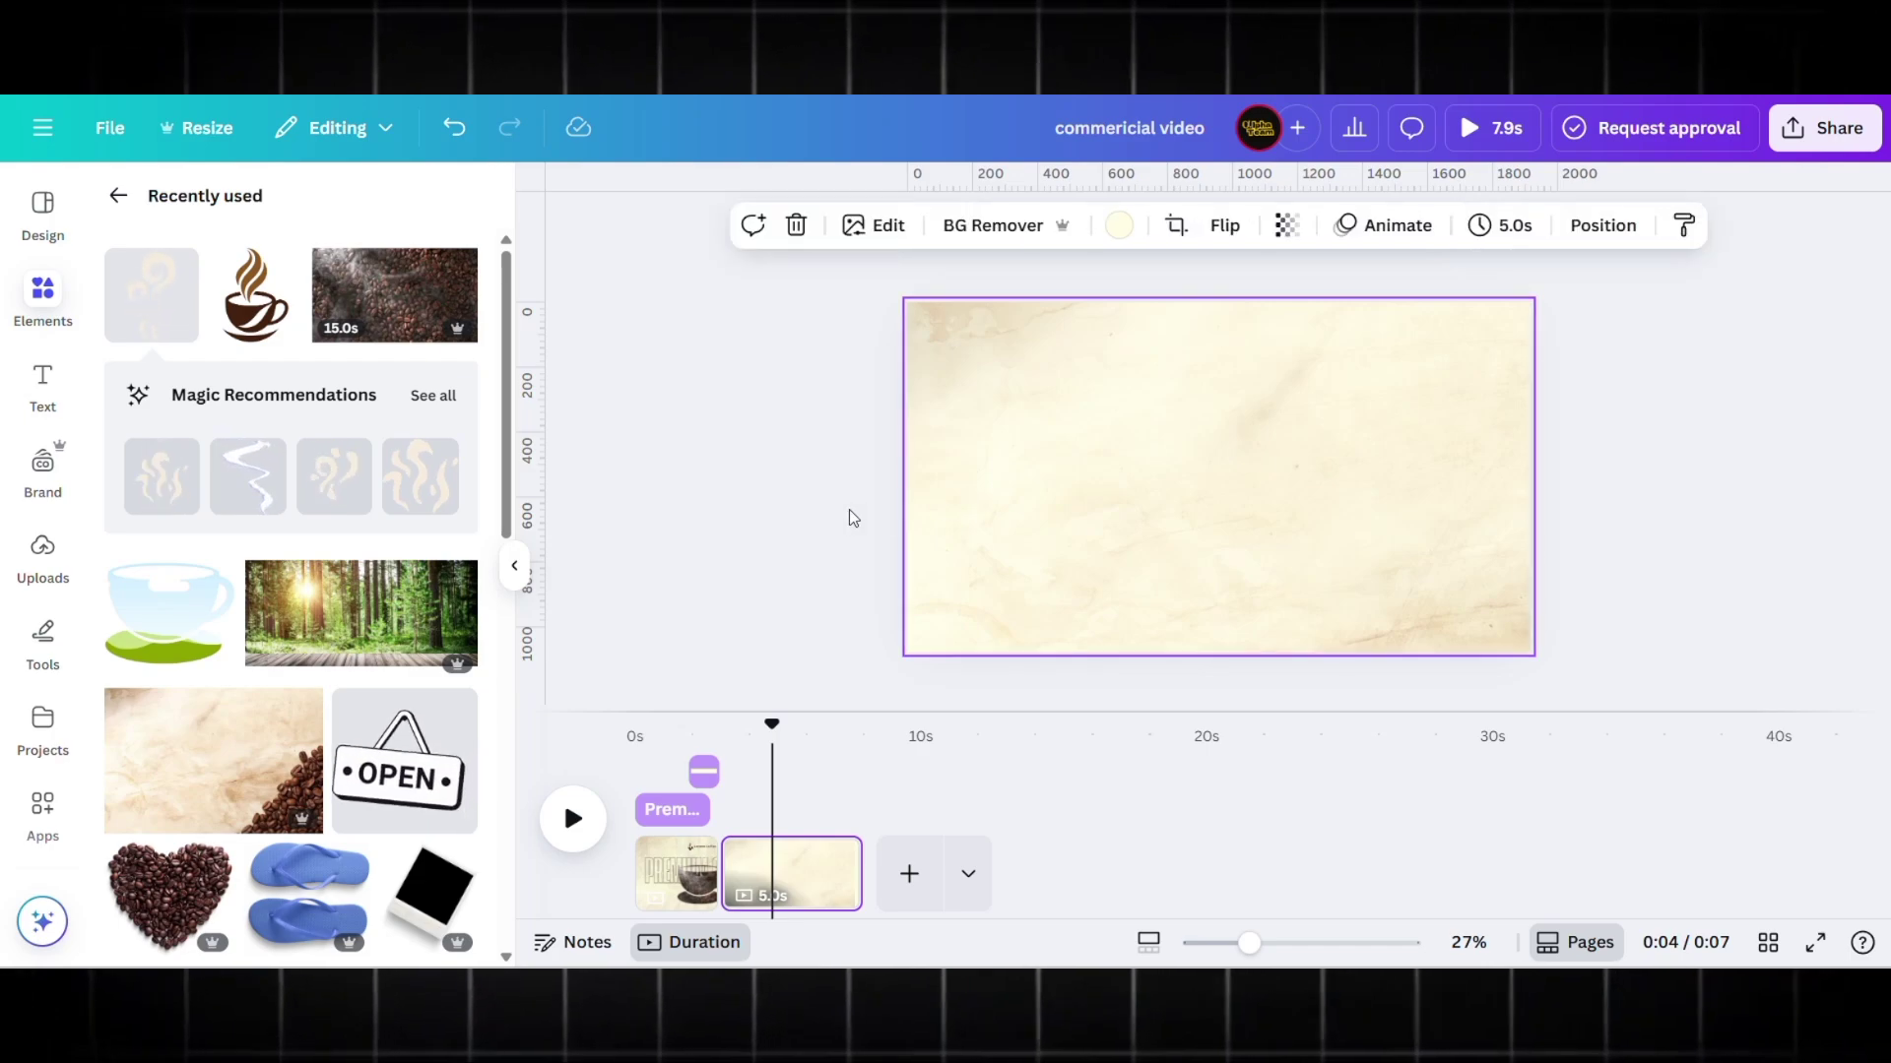
- Paste the SPECIALITY COFFEE ROASTERY text in uppercase and set it to Extenda 30 Deca
type("Speciality coffee roastery")
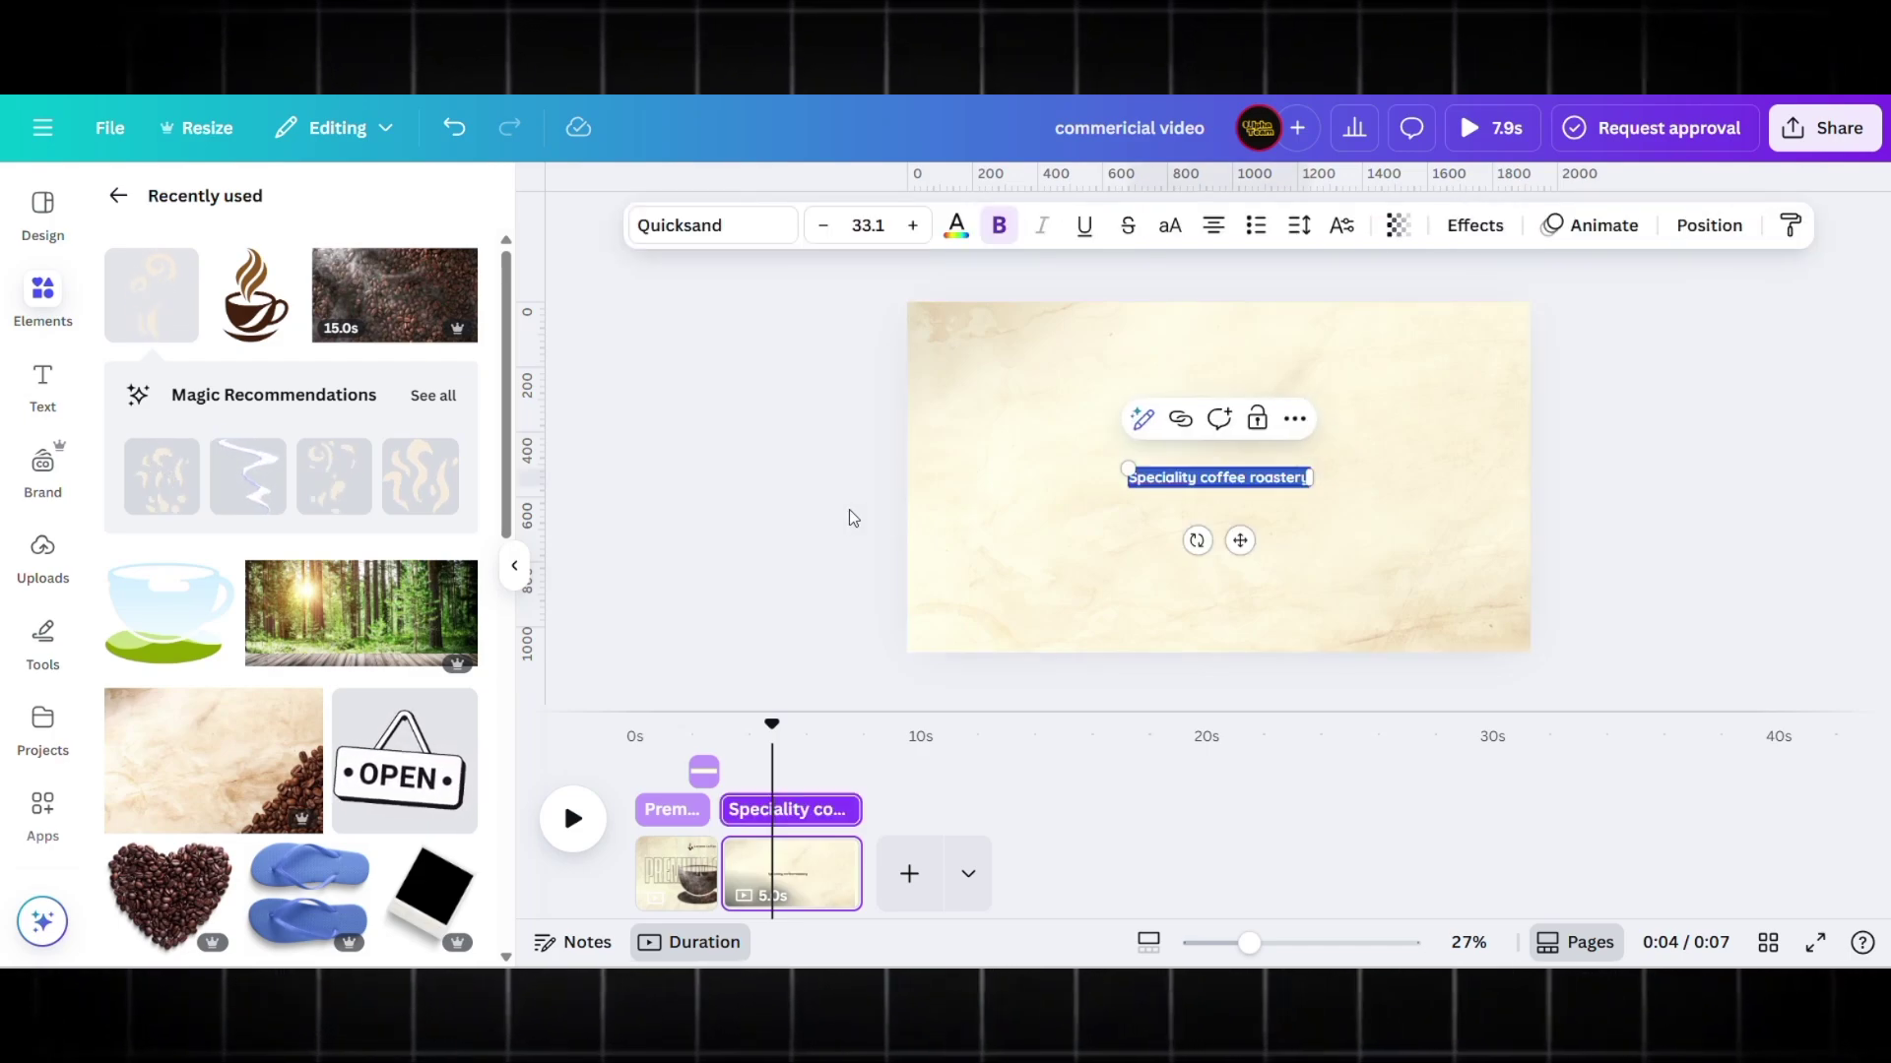
left_click(1169, 234)
left_click(730, 228)
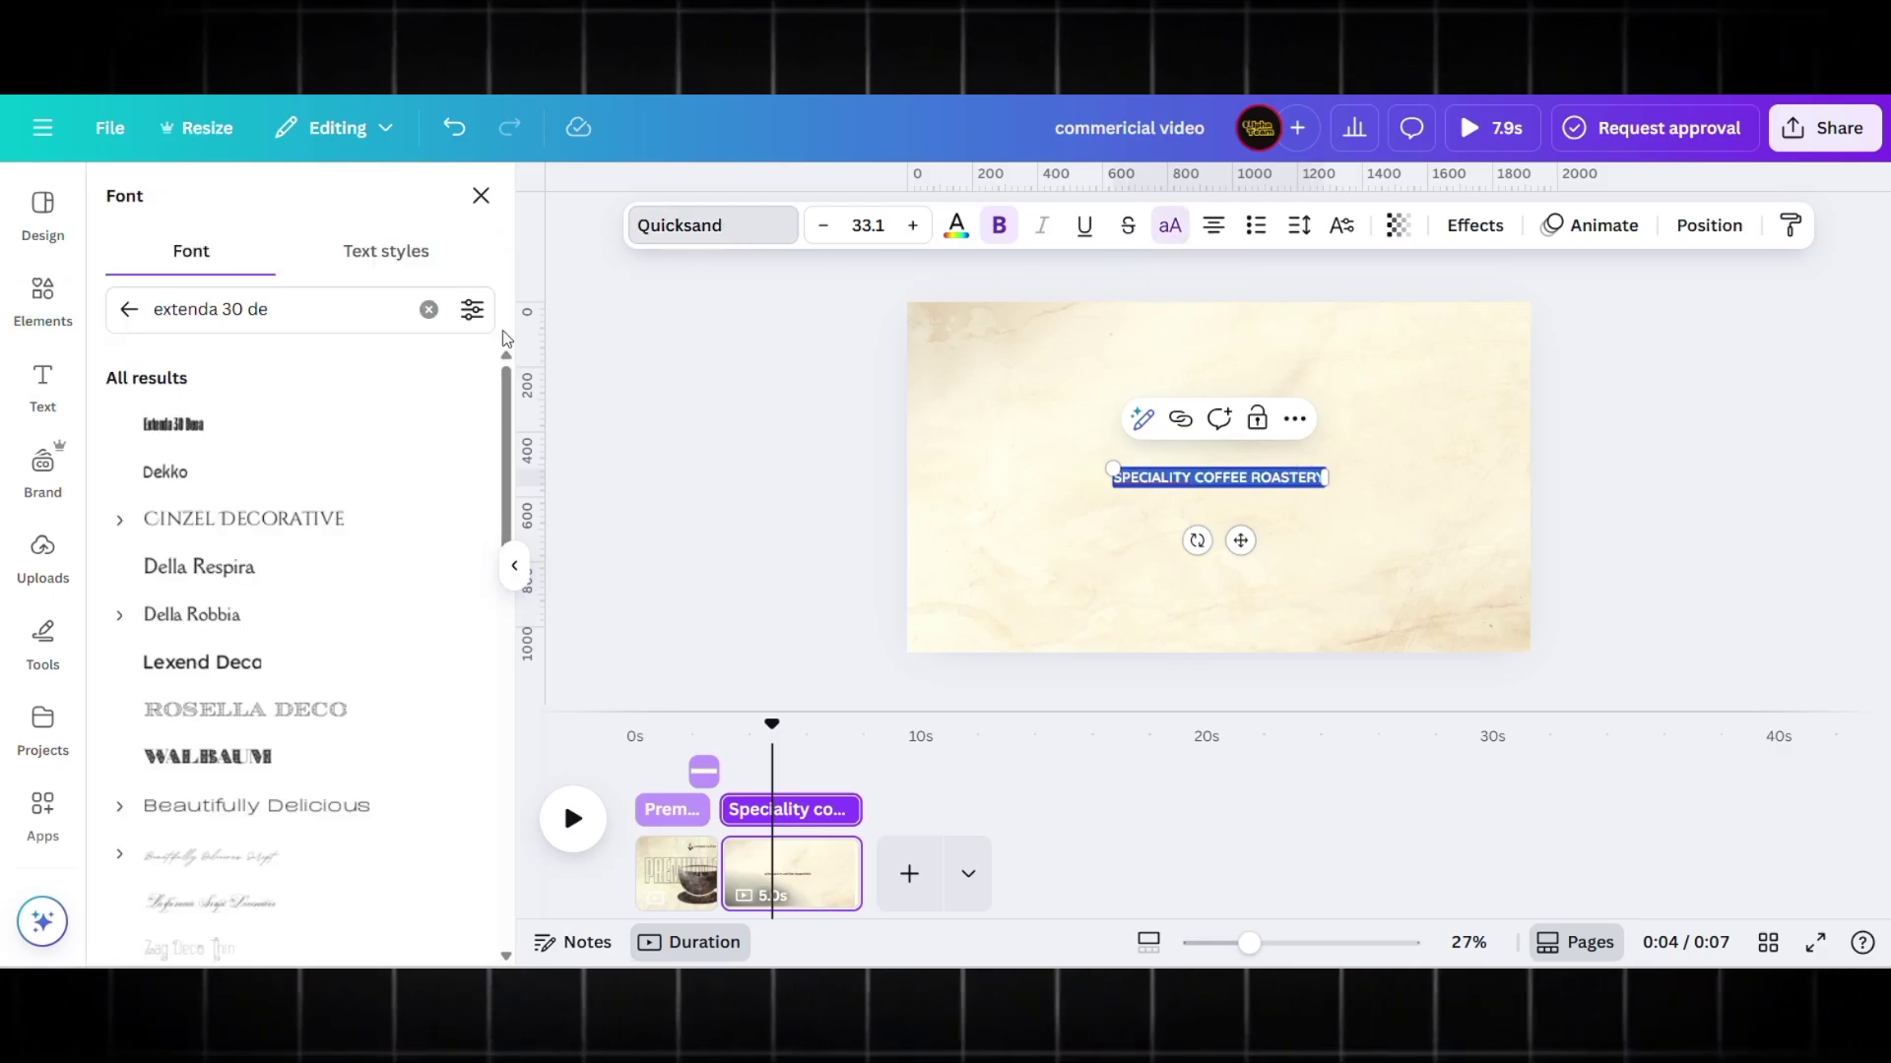
left_click(173, 426)
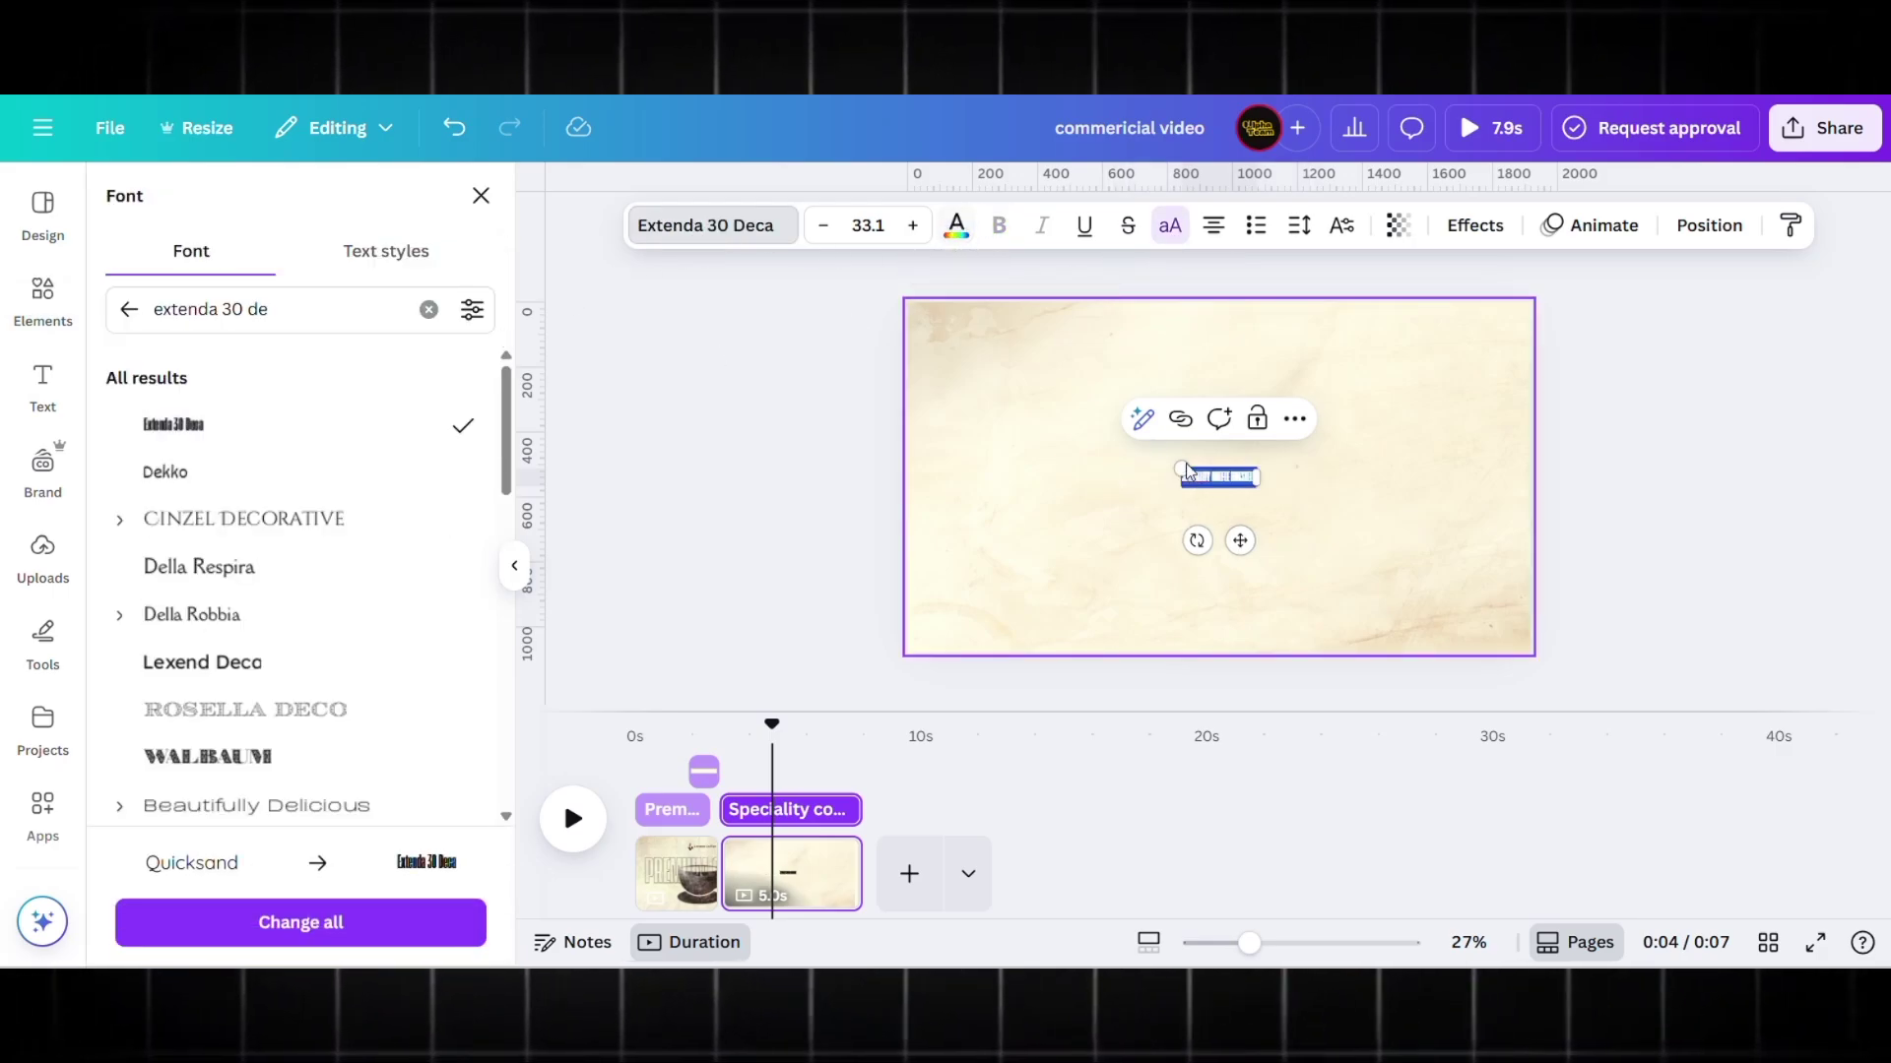
- Enlarge the headline to size 134, left-align it, and tighten line spacing to 0.74
left_click_drag(1179, 470, 953, 406)
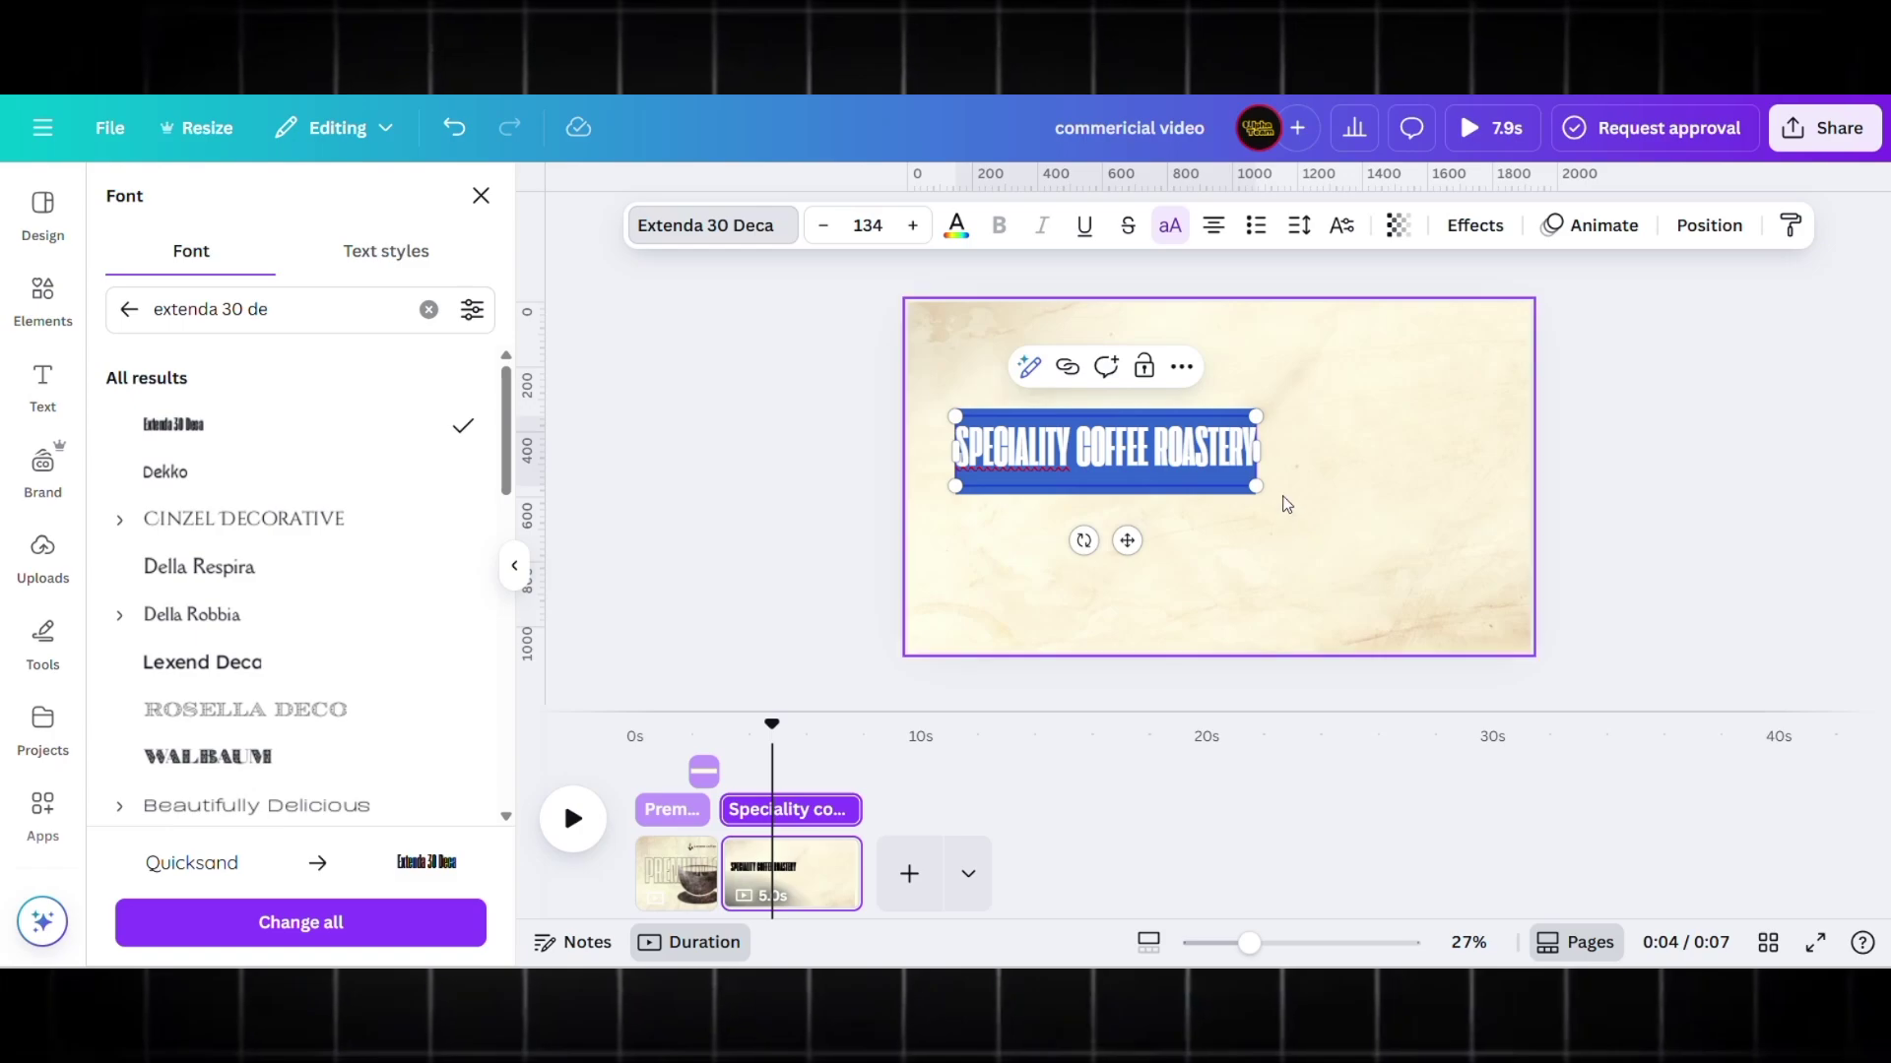
left_click_drag(1261, 461, 1124, 512)
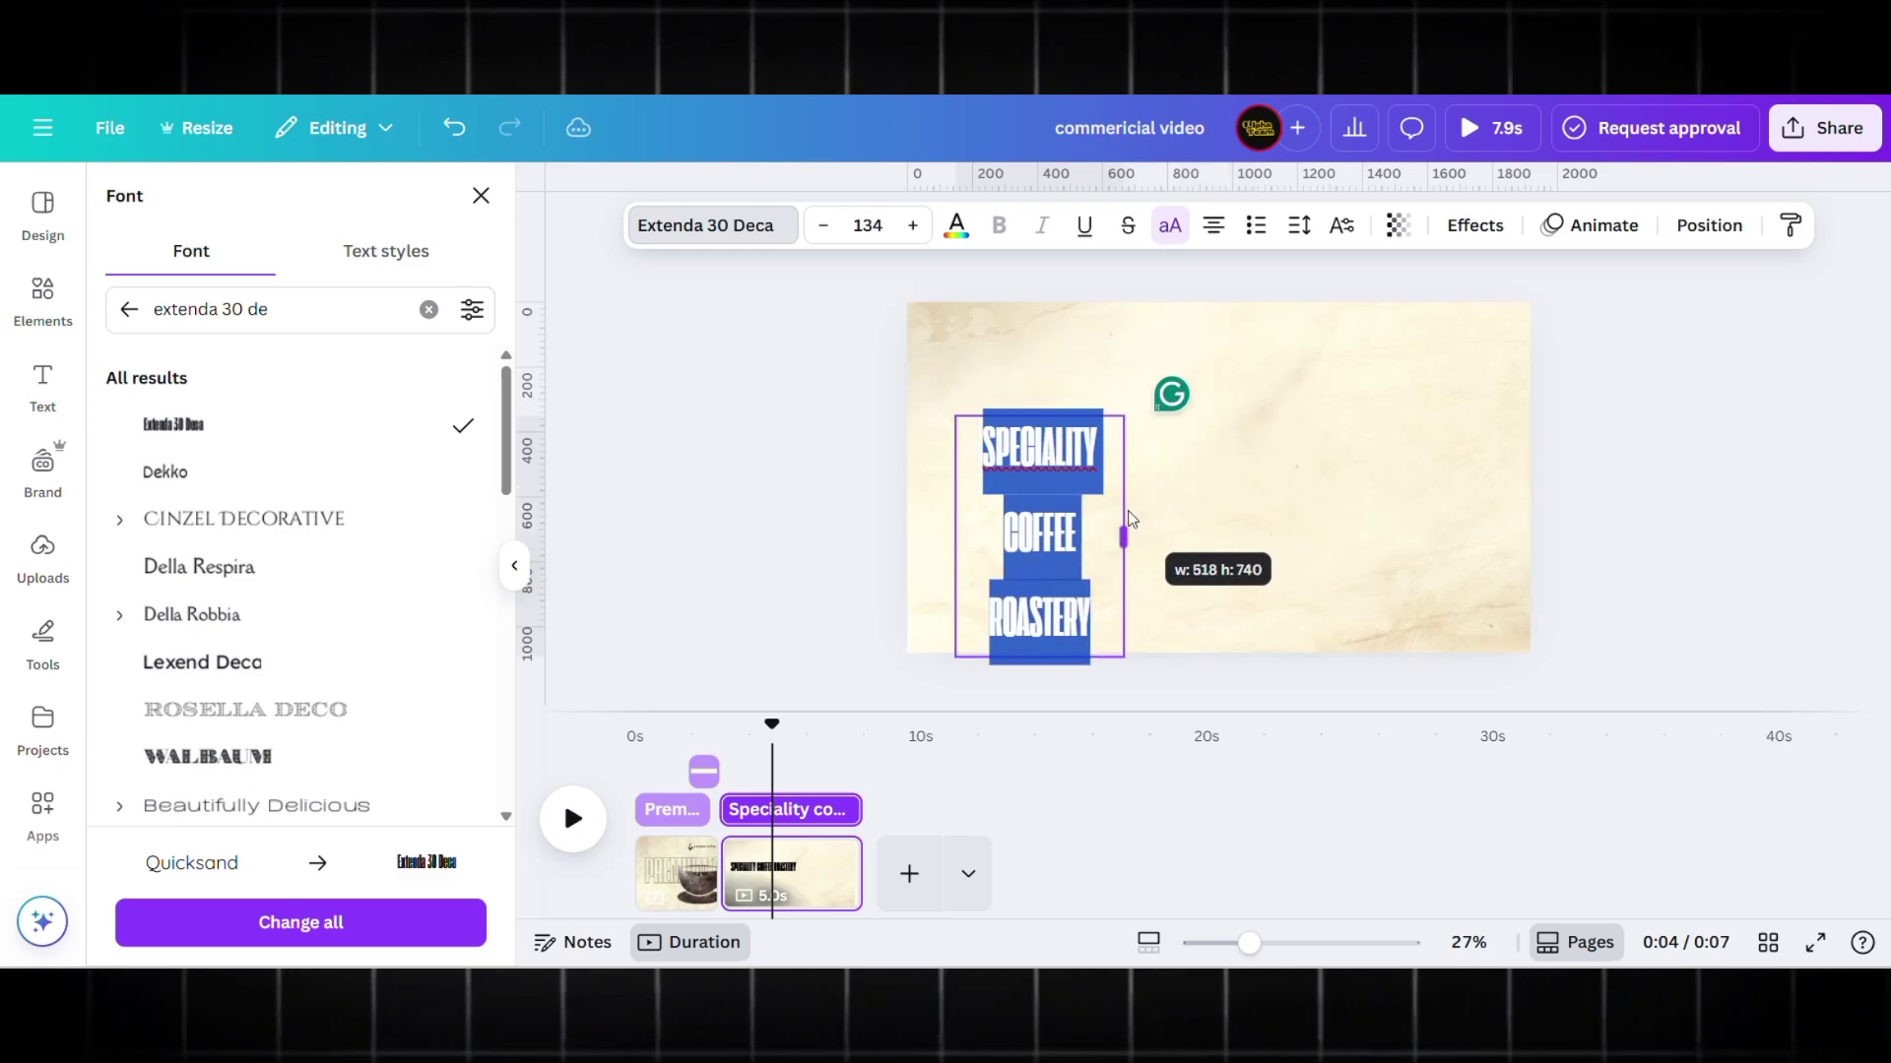
left_click(1214, 226)
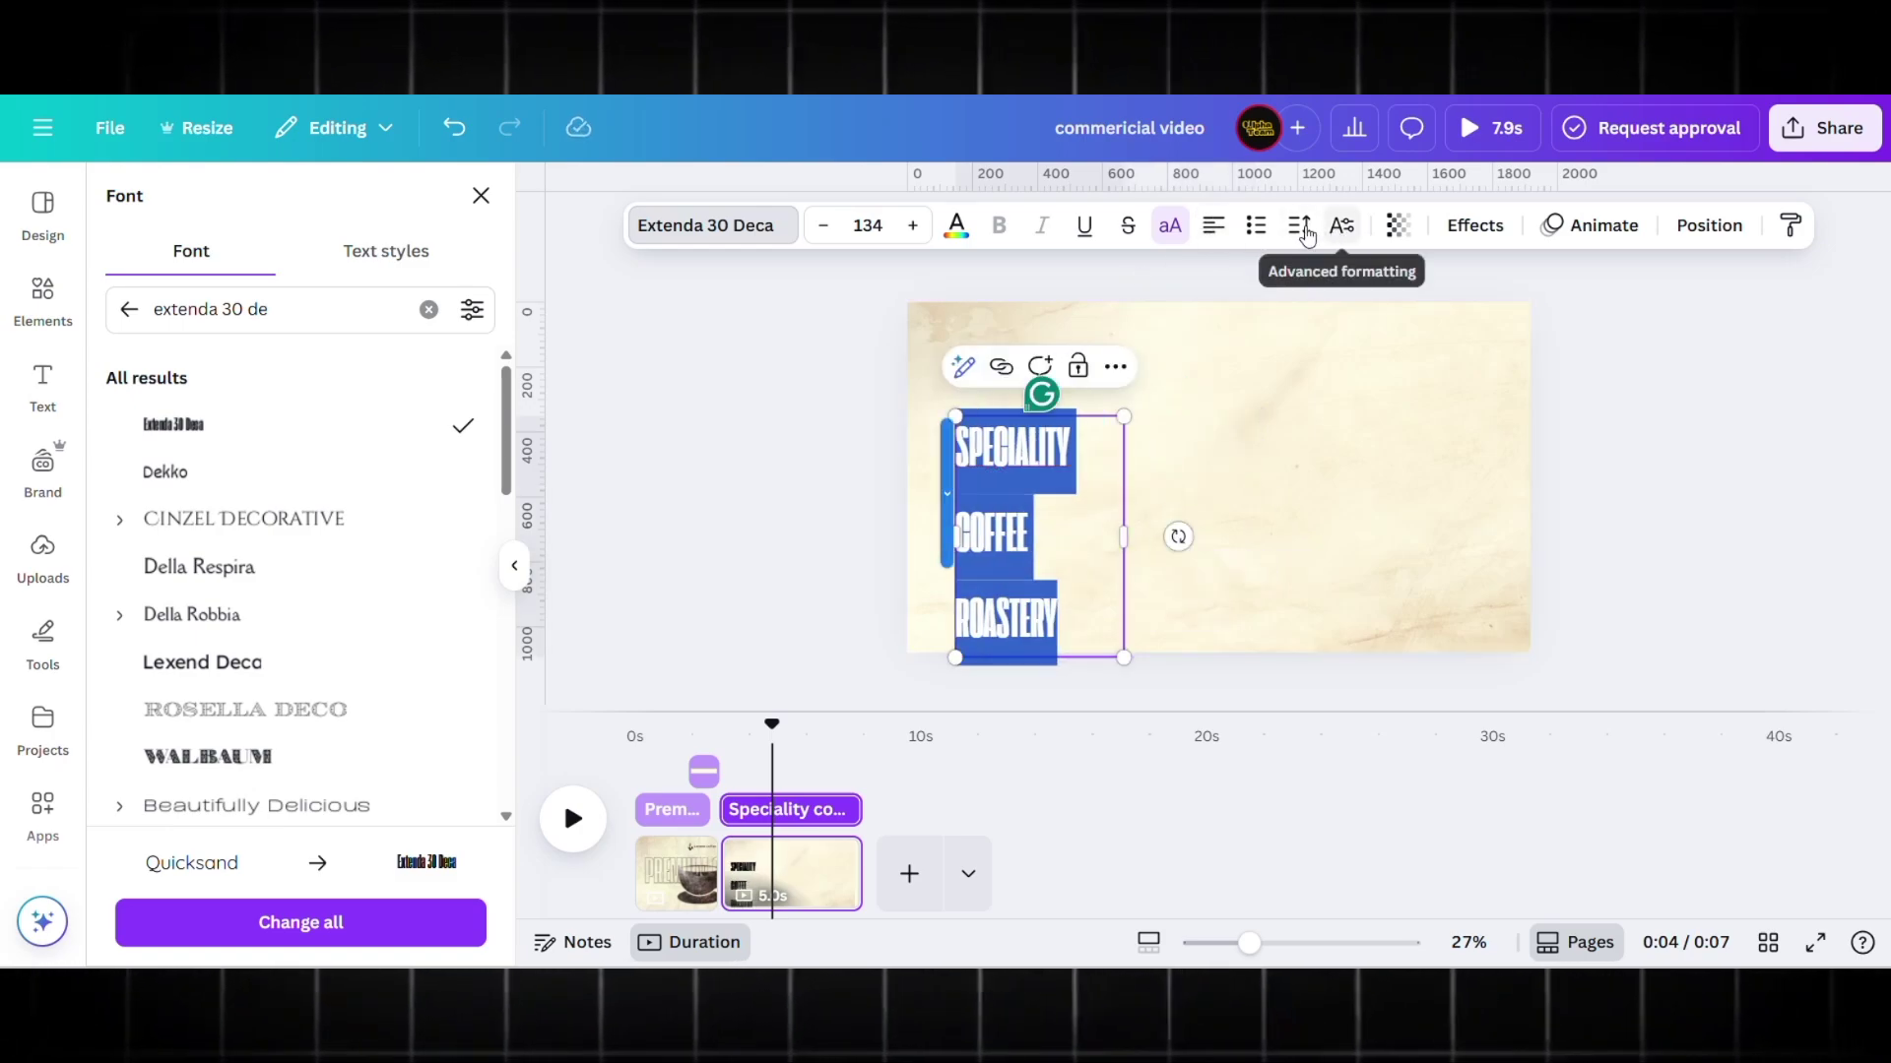
left_click(1299, 226)
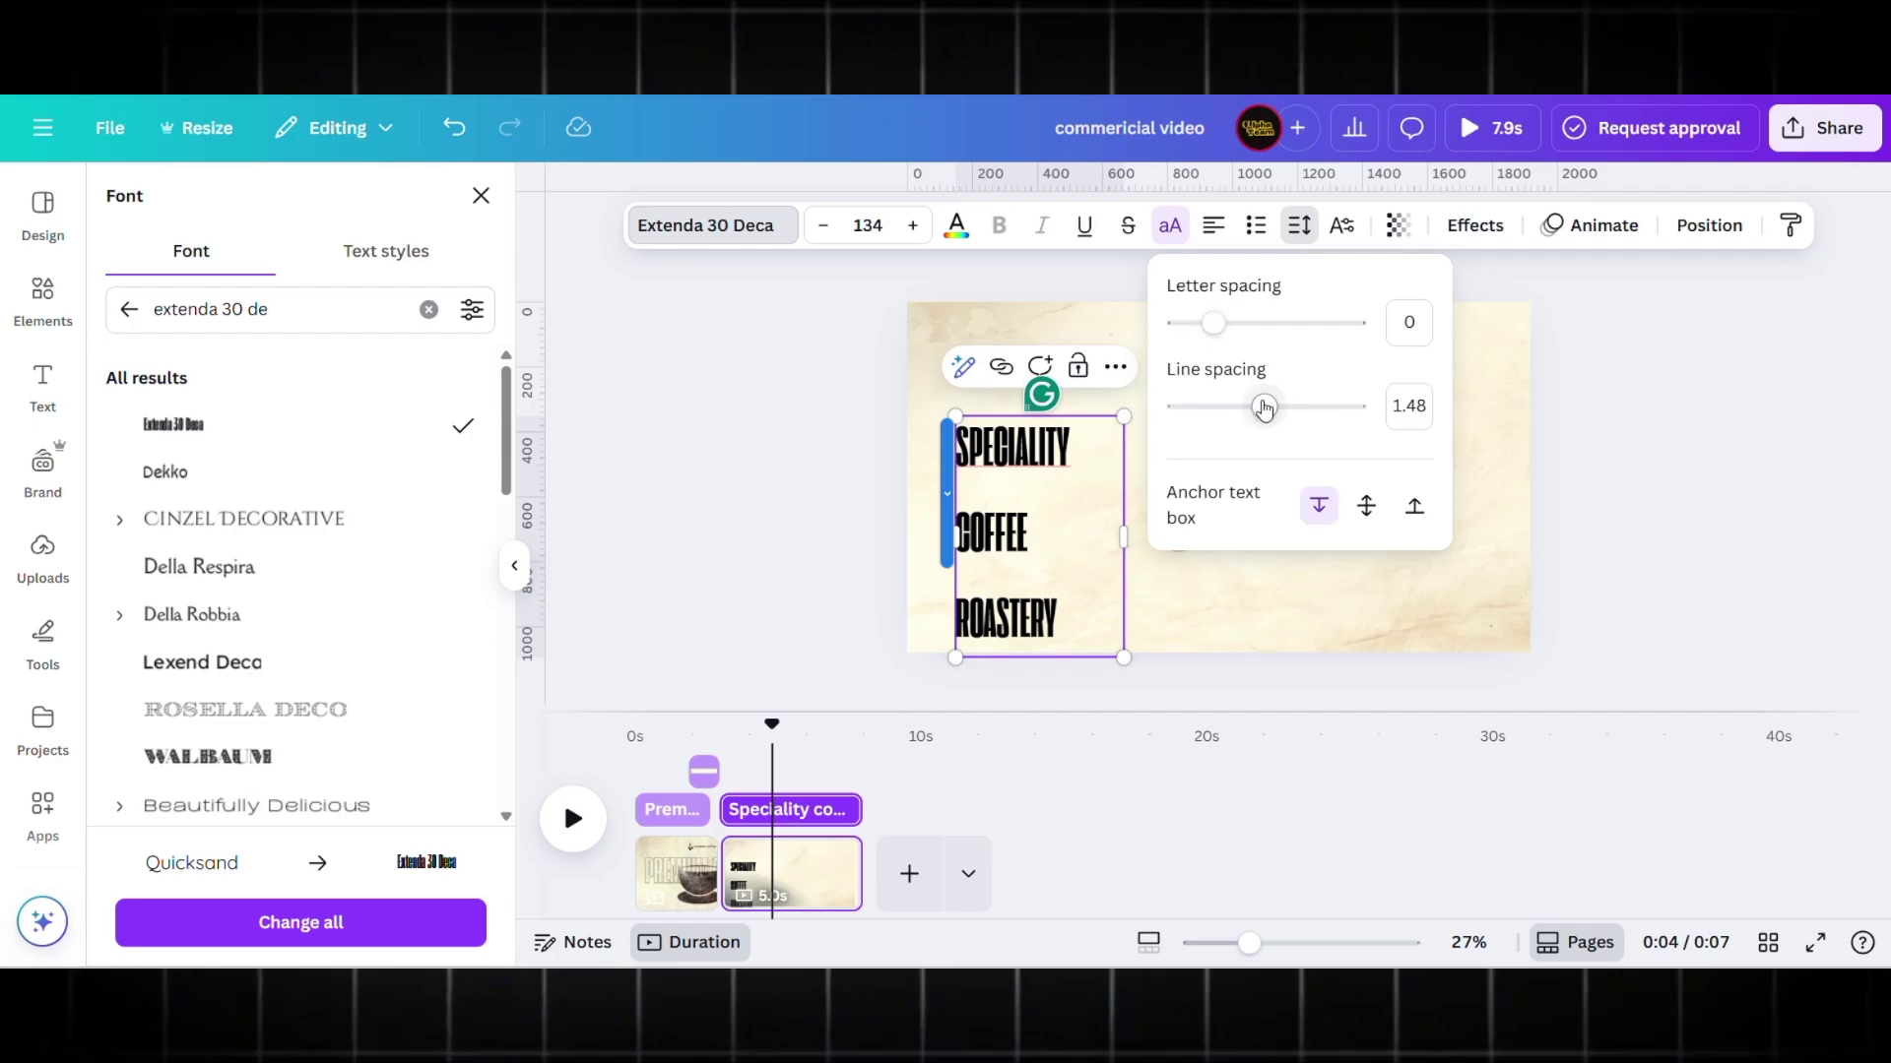
left_click_drag(1263, 408, 1202, 409)
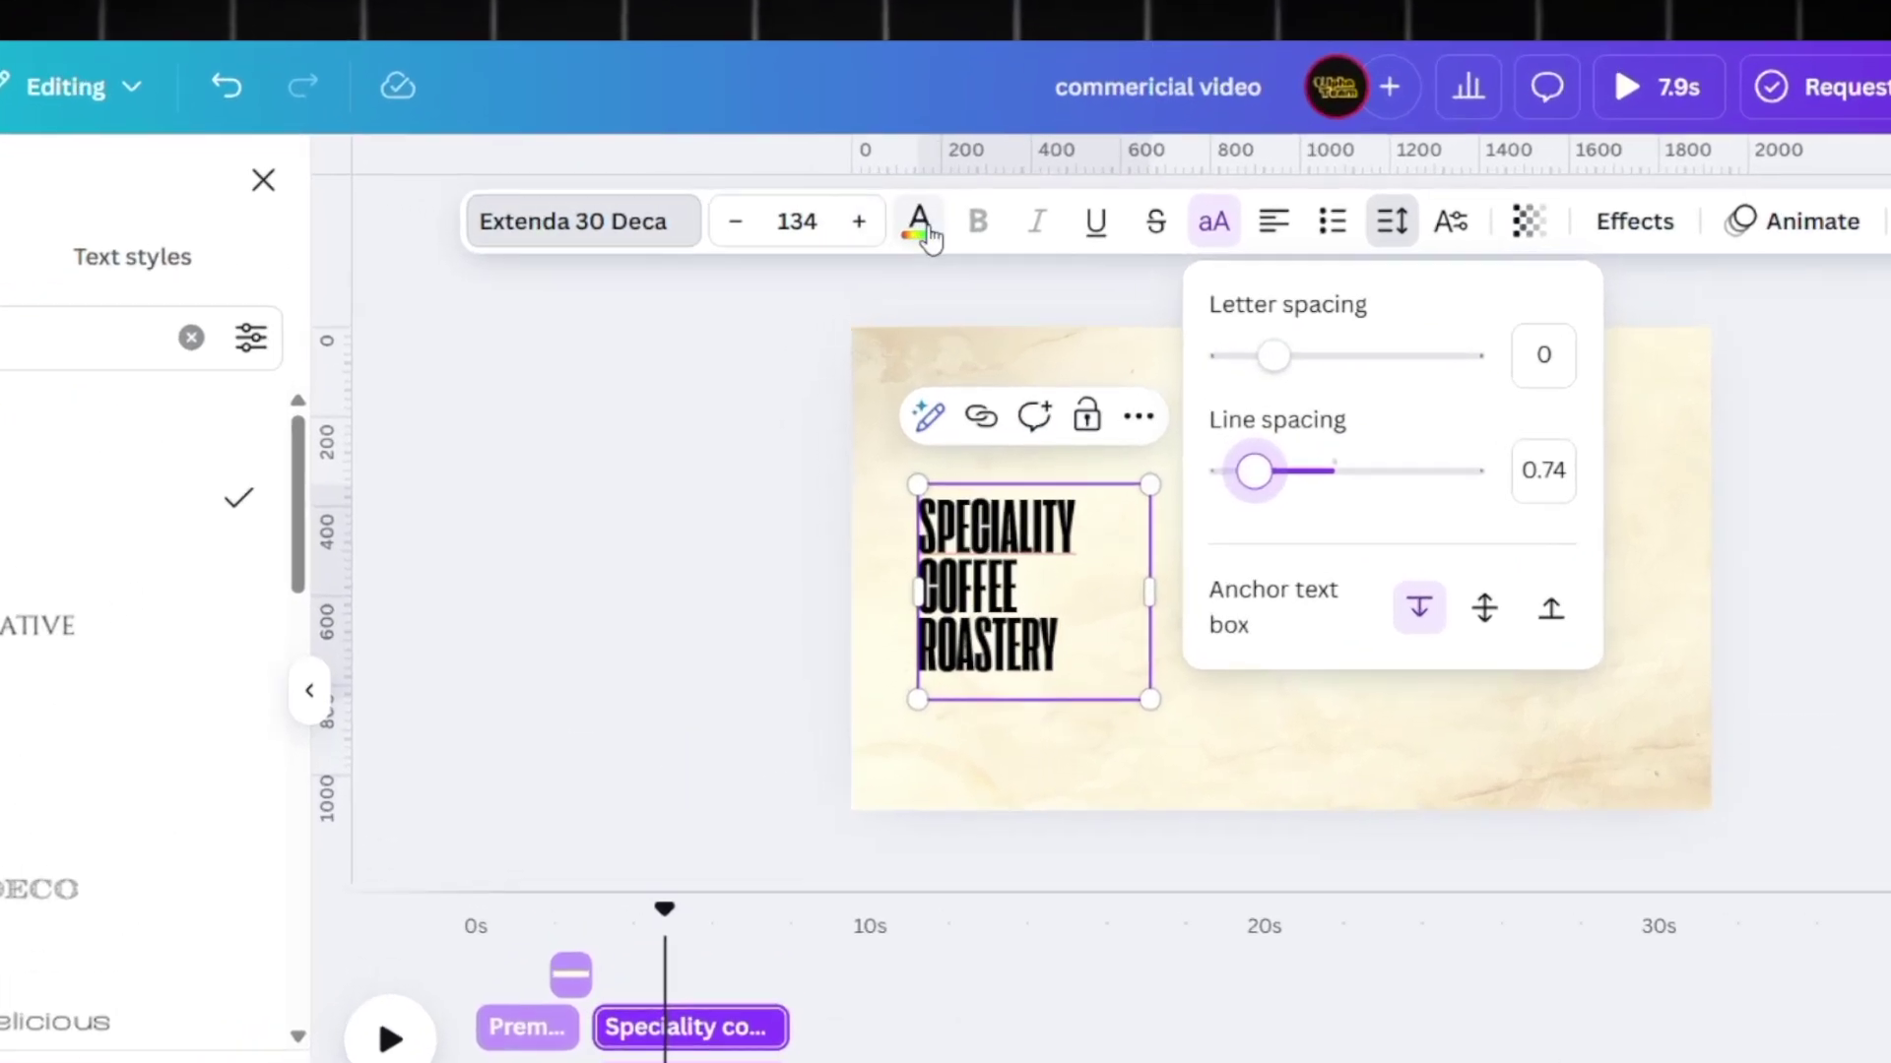
left_click(956, 225)
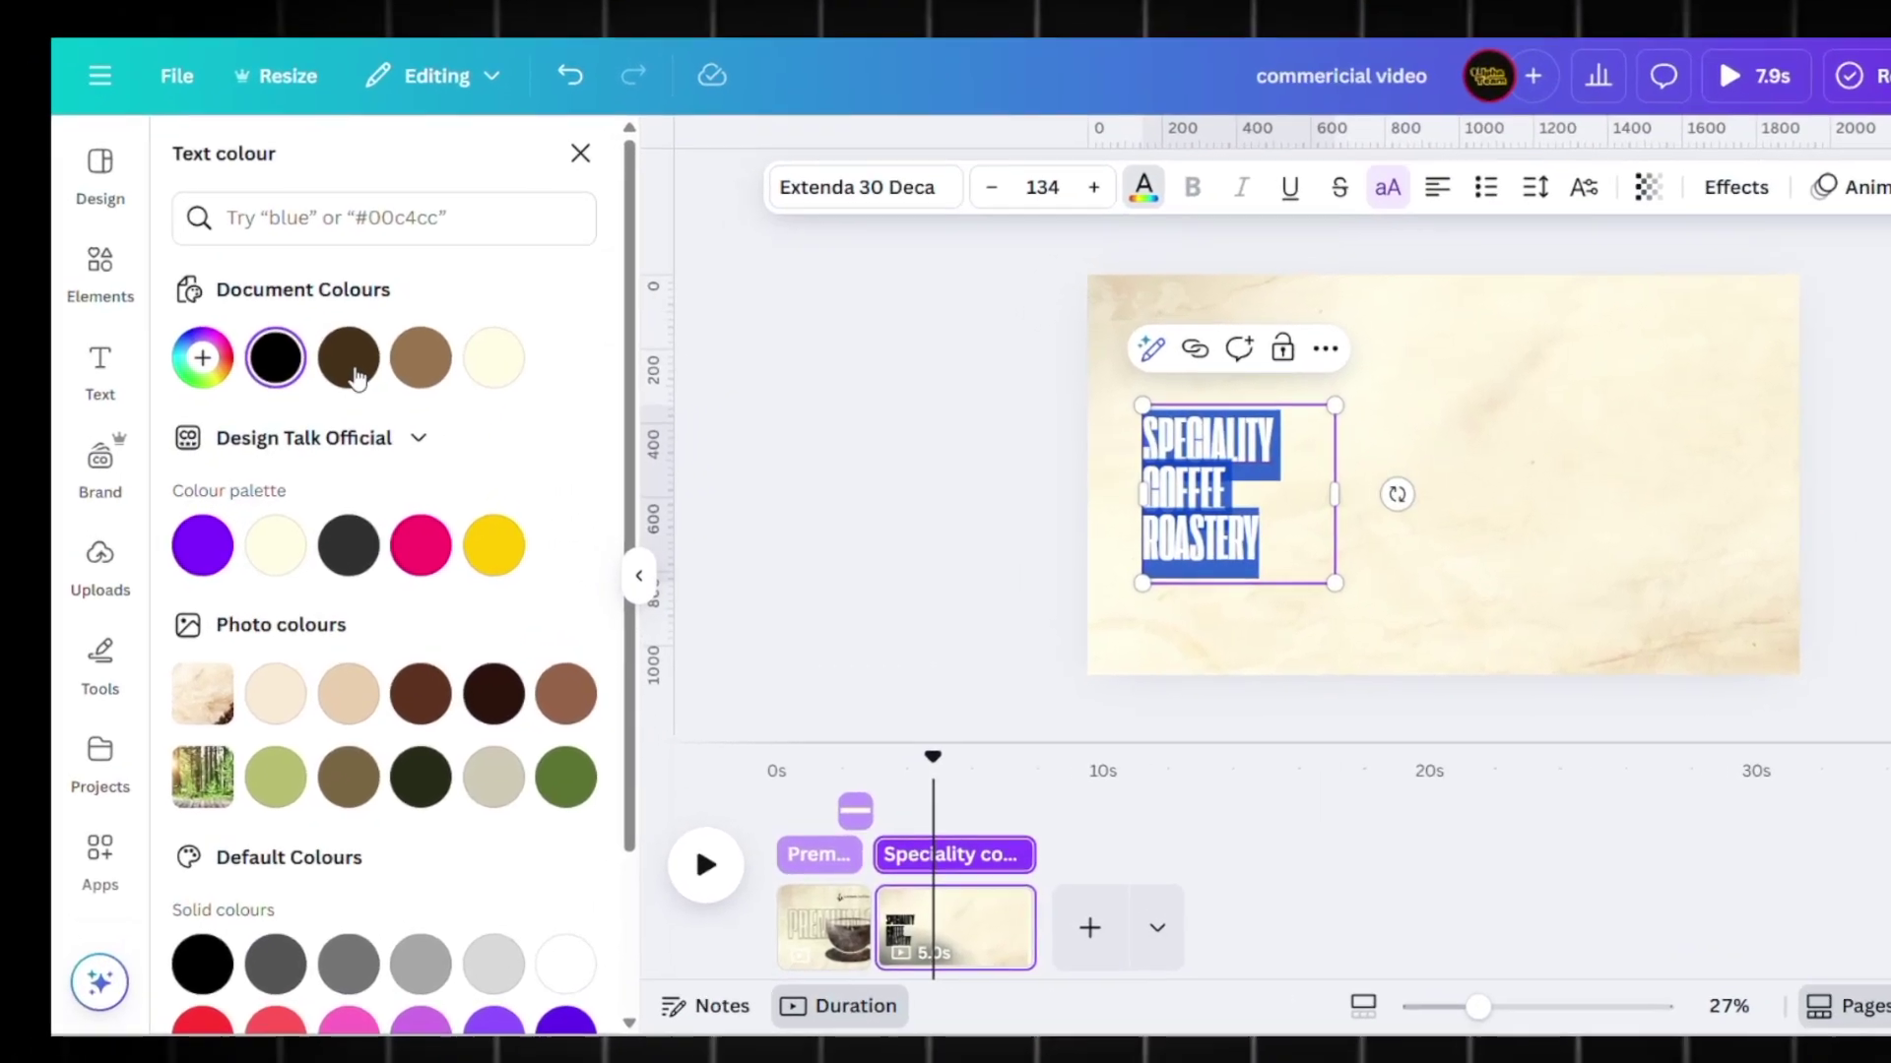
- Make the headline dark brown at font size 302
left_click(350, 359)
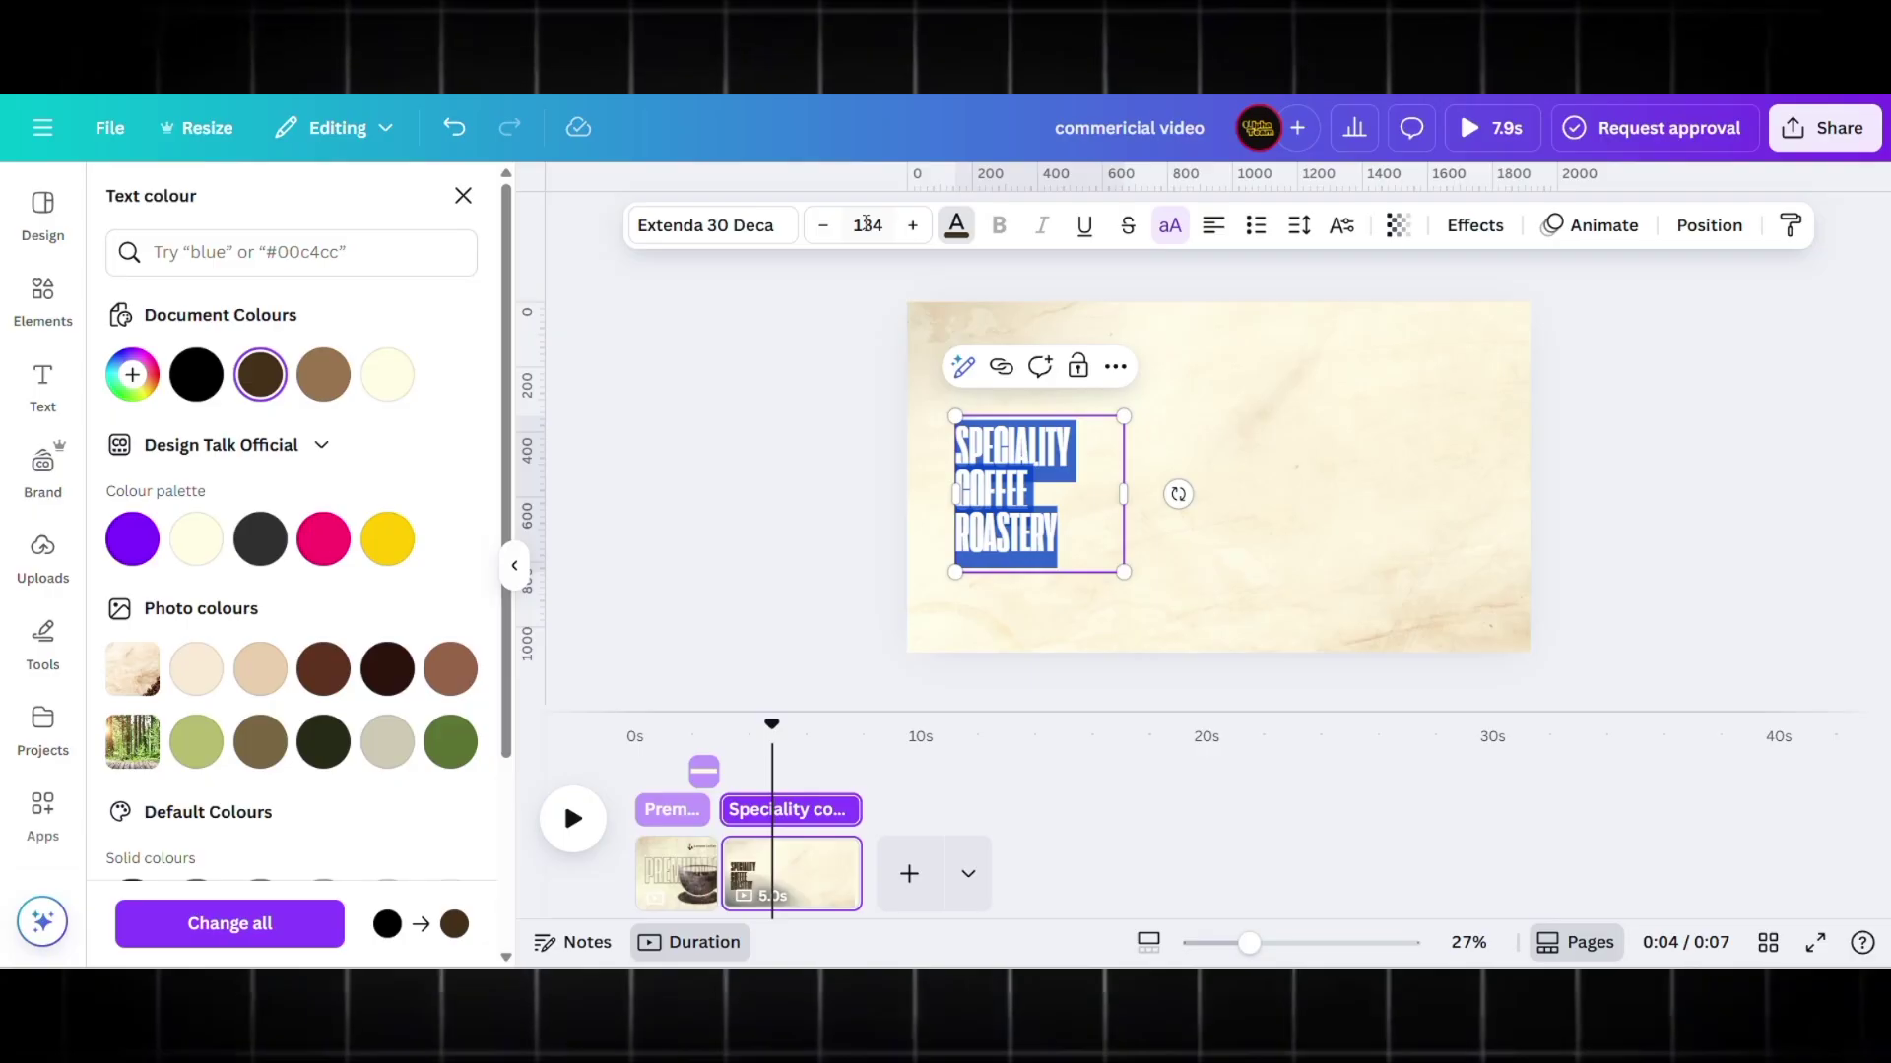
left_click(1041, 187)
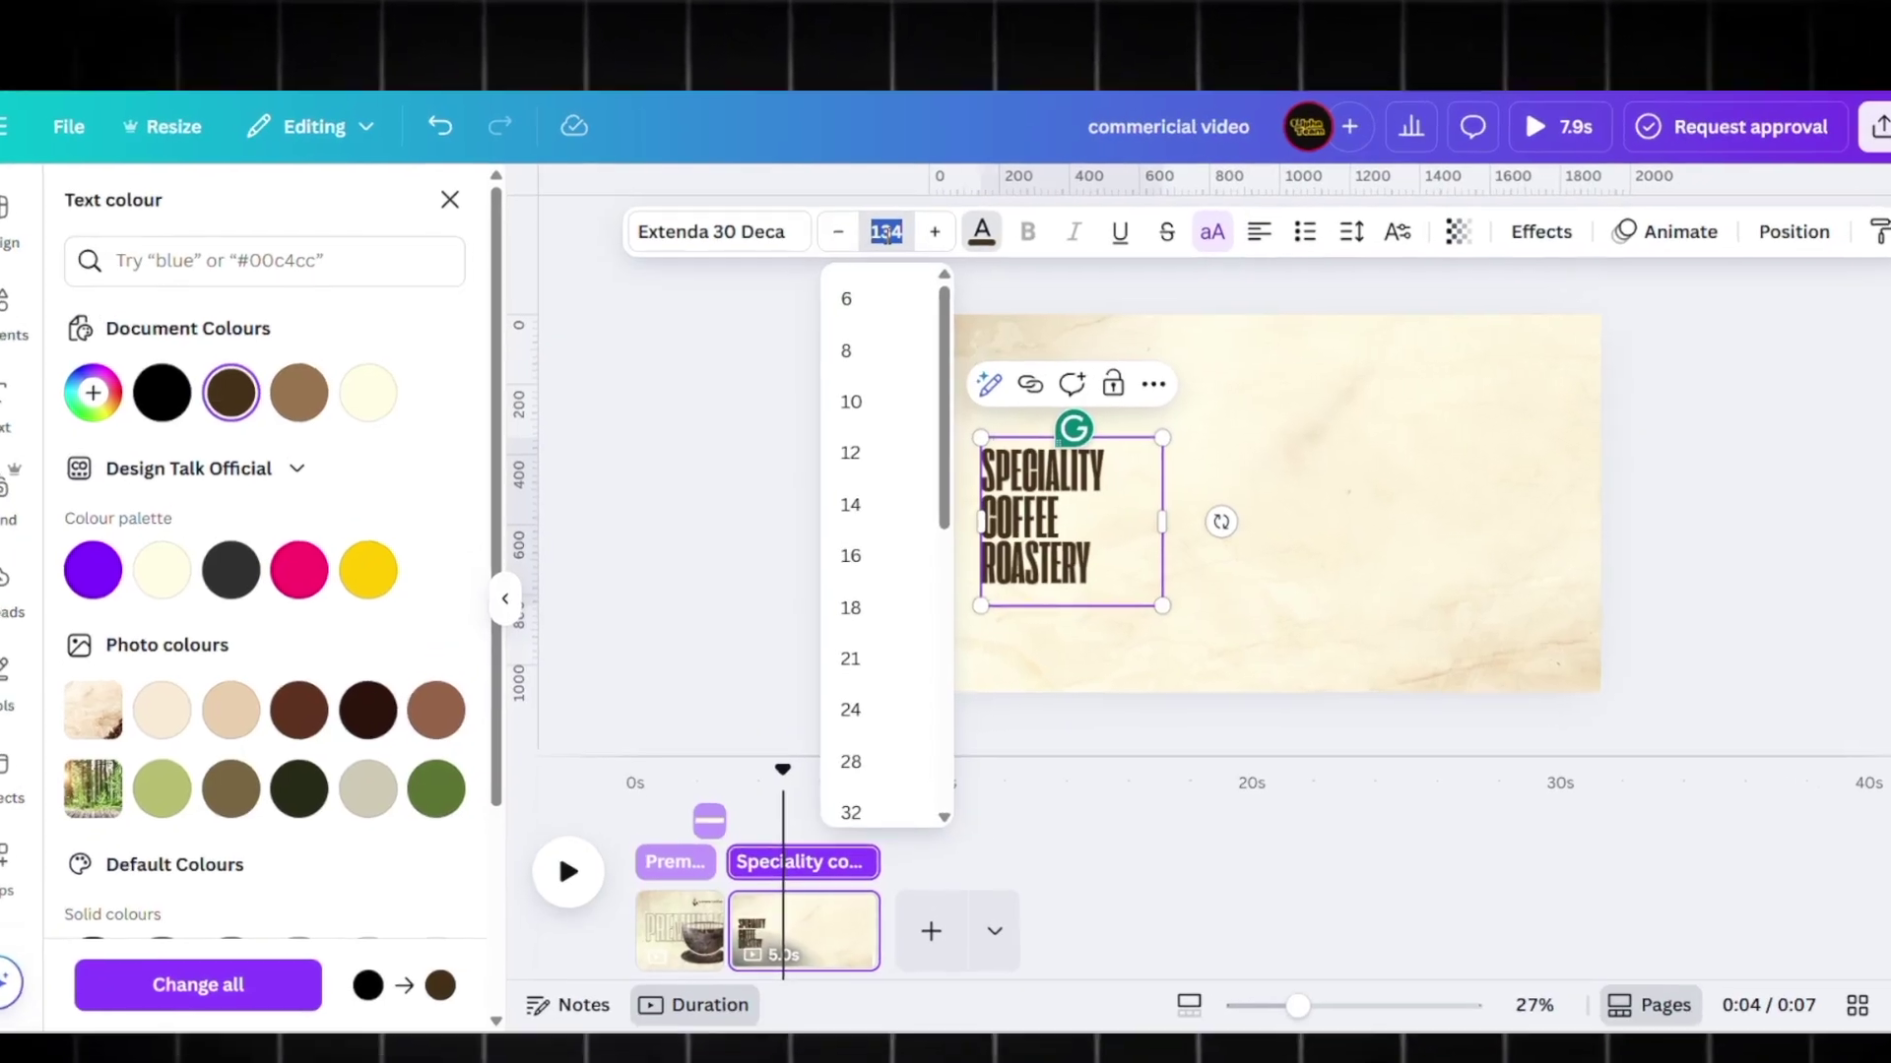
type("302")
key("Return")
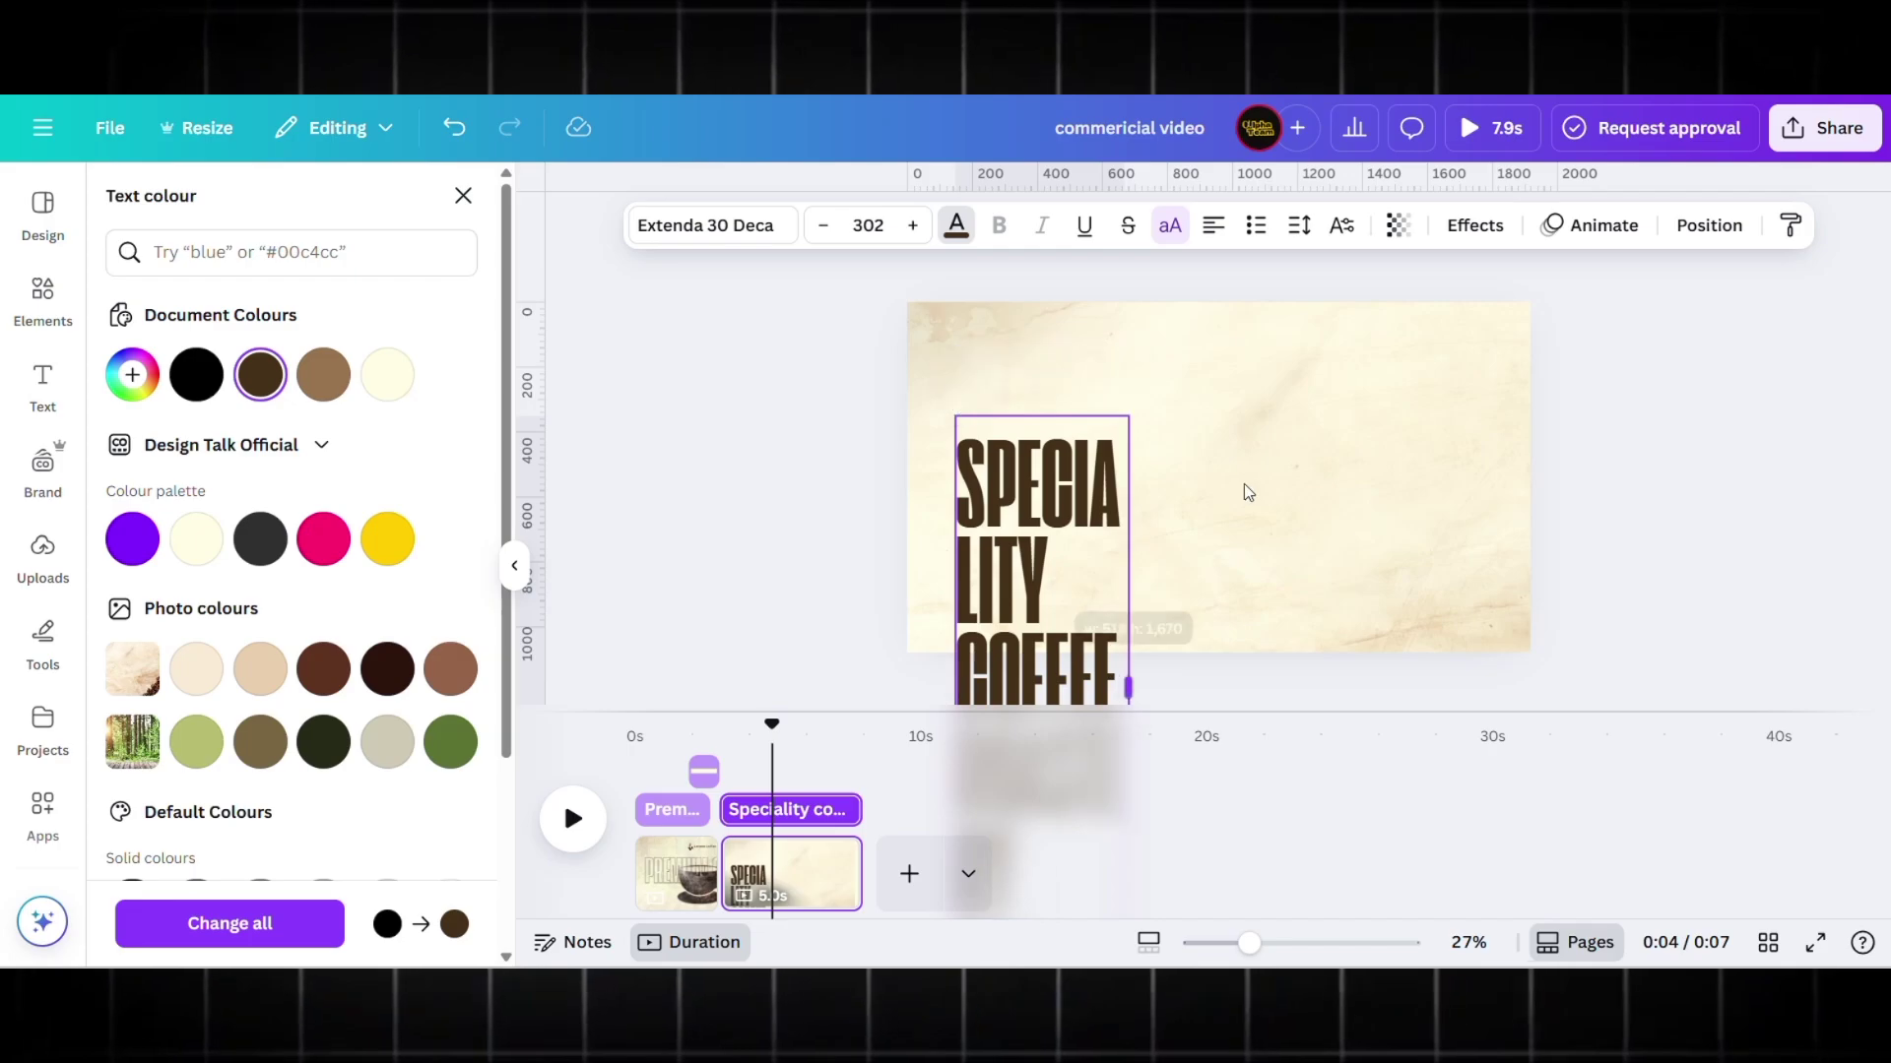
- Widen the headline box, move it to the top-left, and place a duplicate on the right half
mouse_move(1243, 482)
left_mouse_down()
mouse_move(1272, 481)
mouse_move(1252, 493)
left_mouse_up()
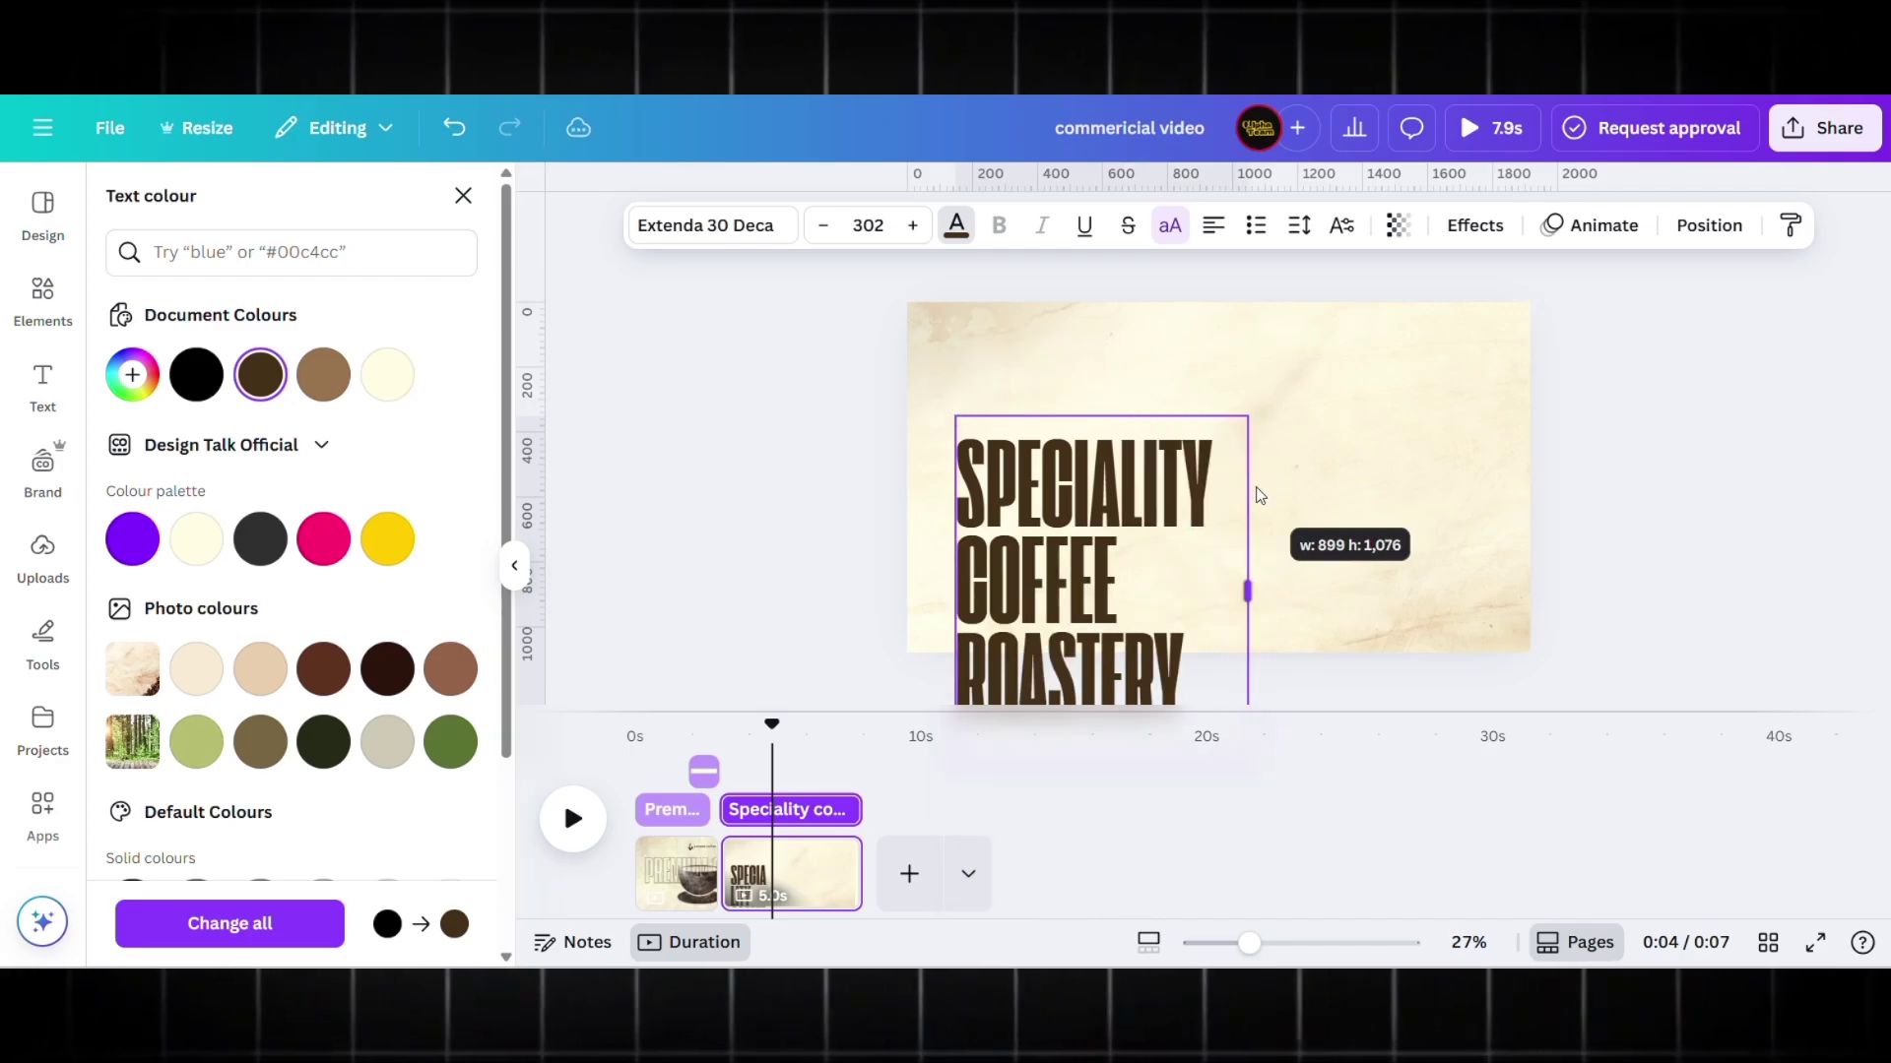
left_click(1292, 494)
left_click(1090, 469)
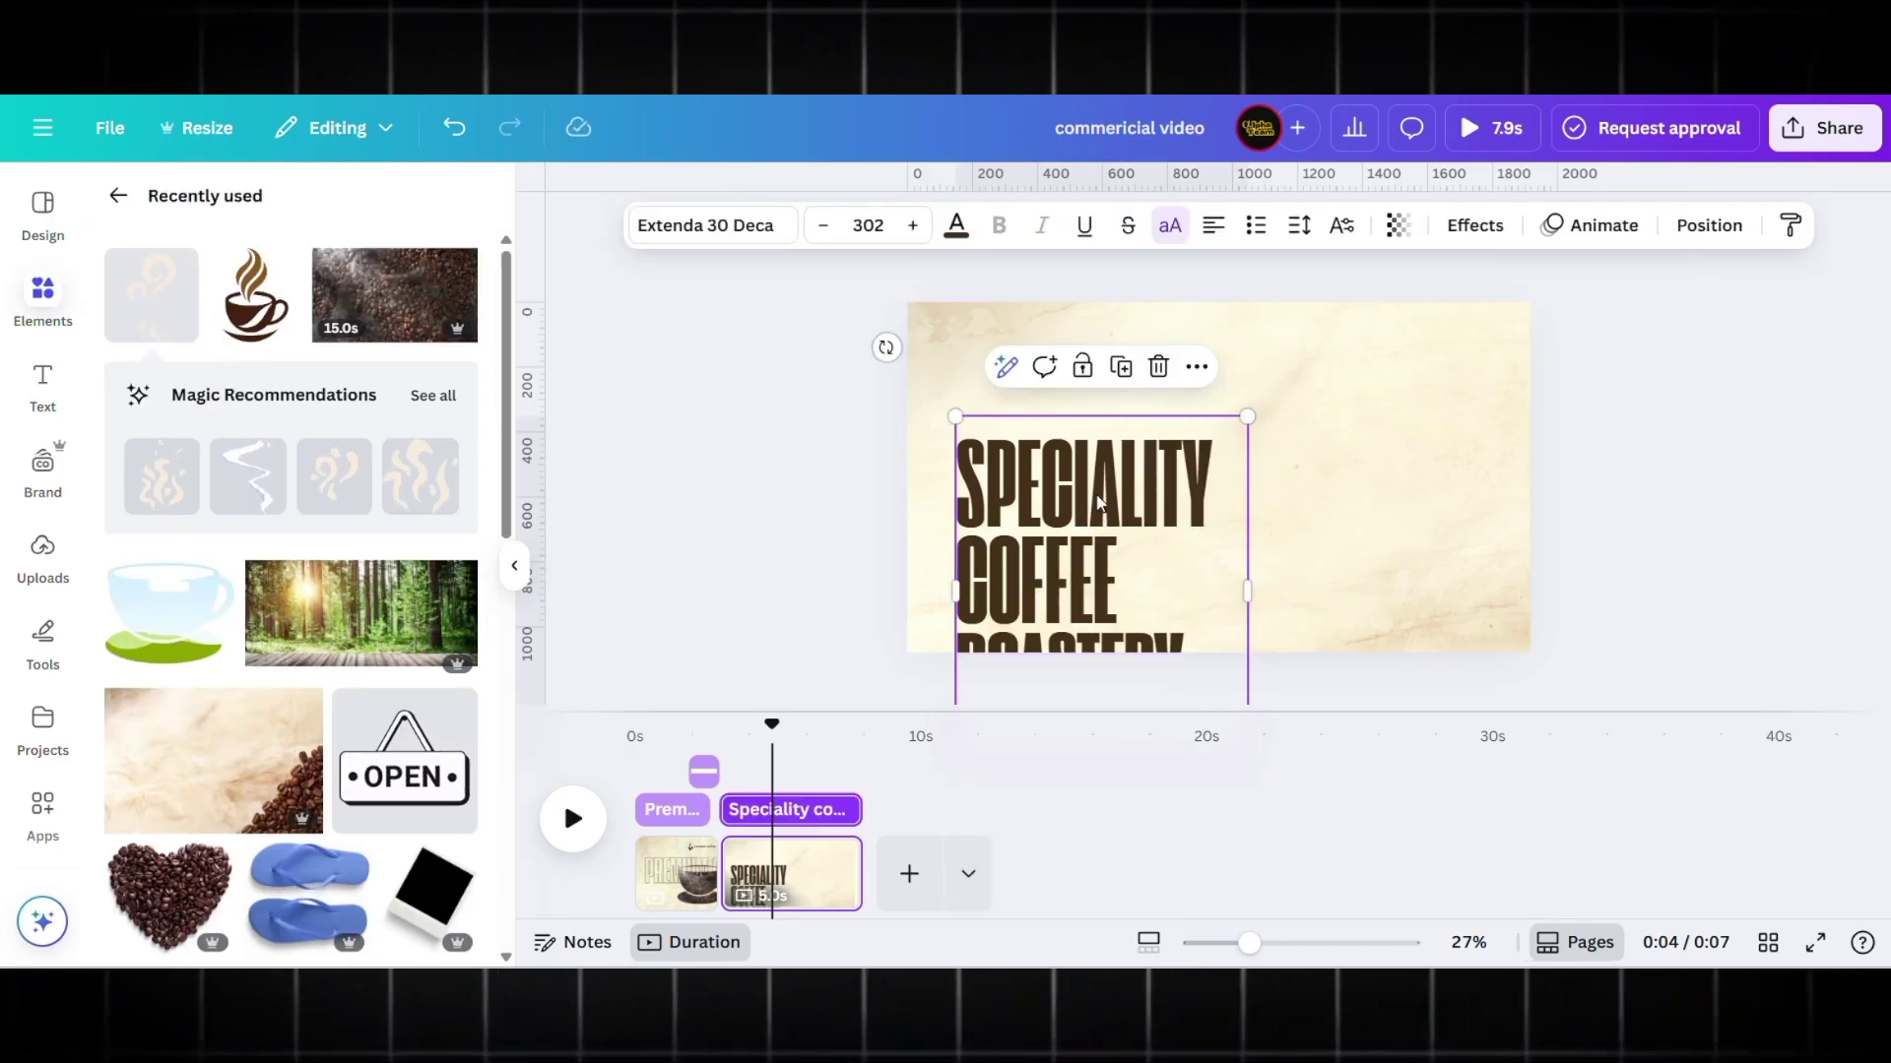
left_click_drag(1099, 502, 1087, 425)
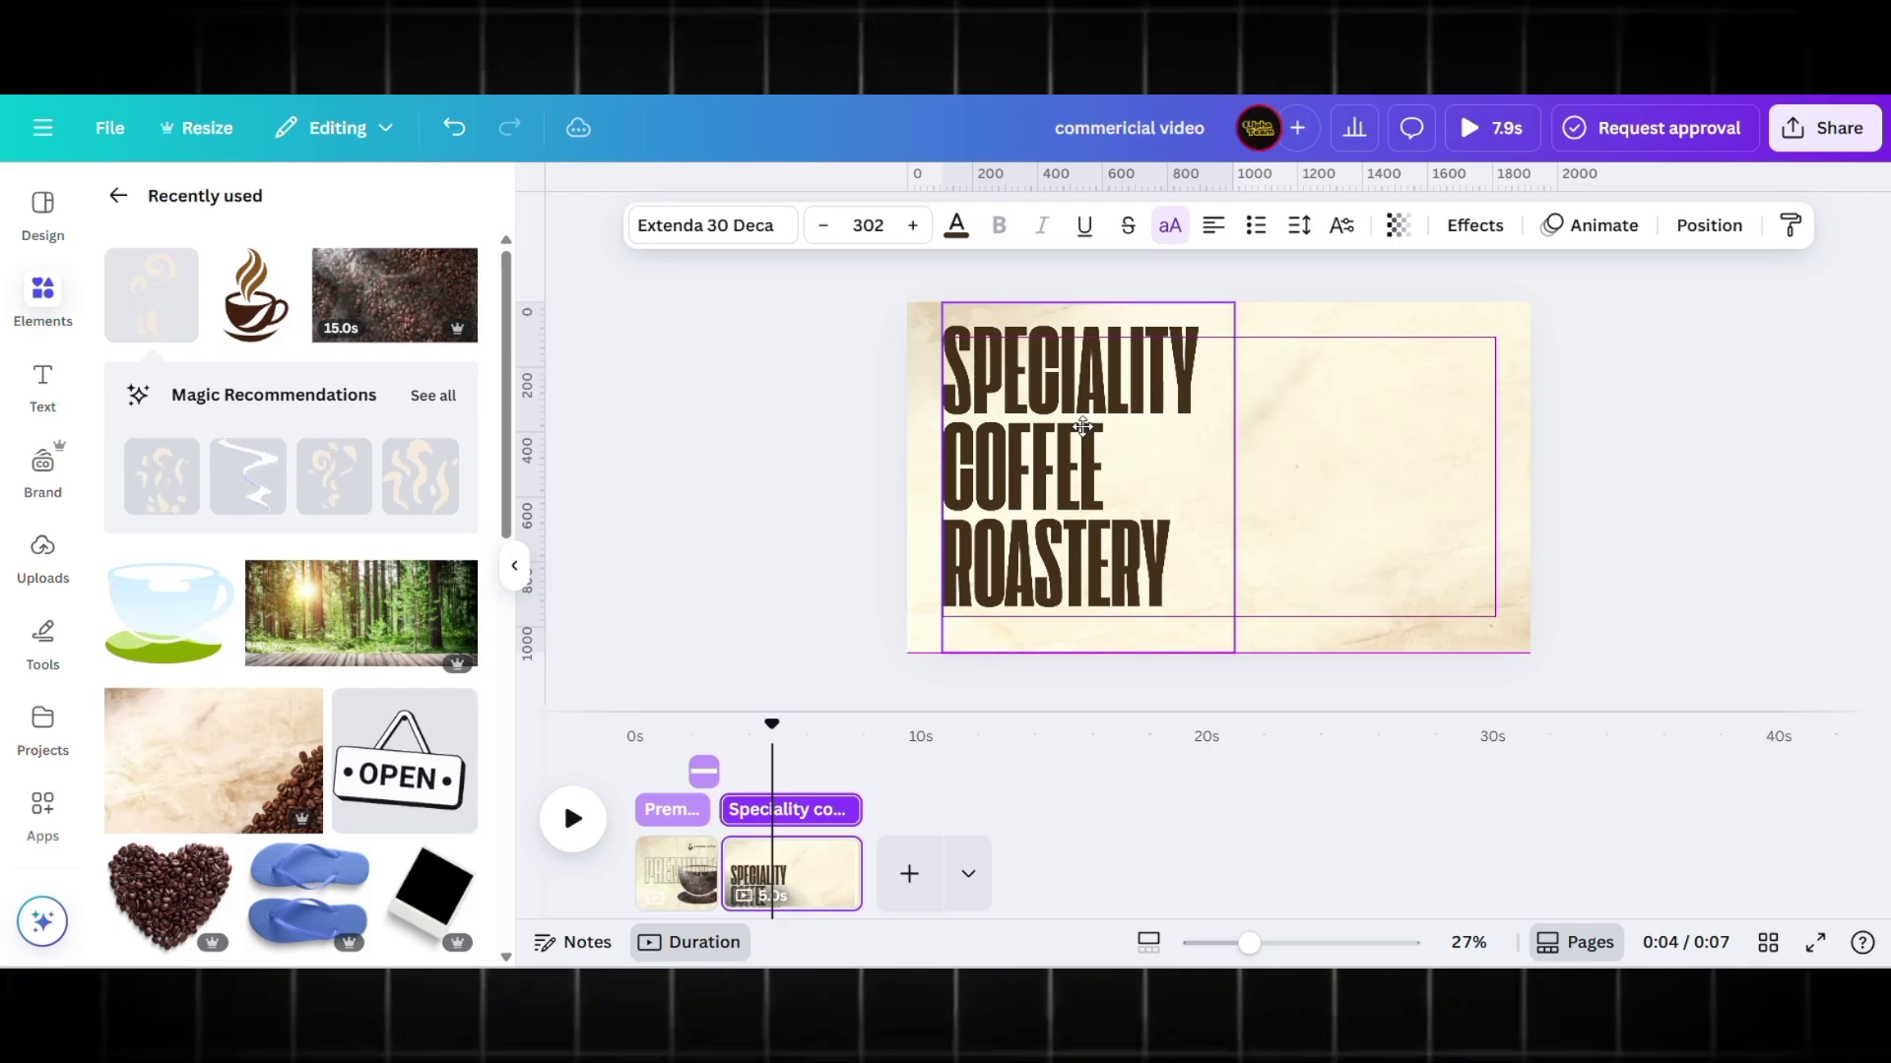
left_click(892, 497)
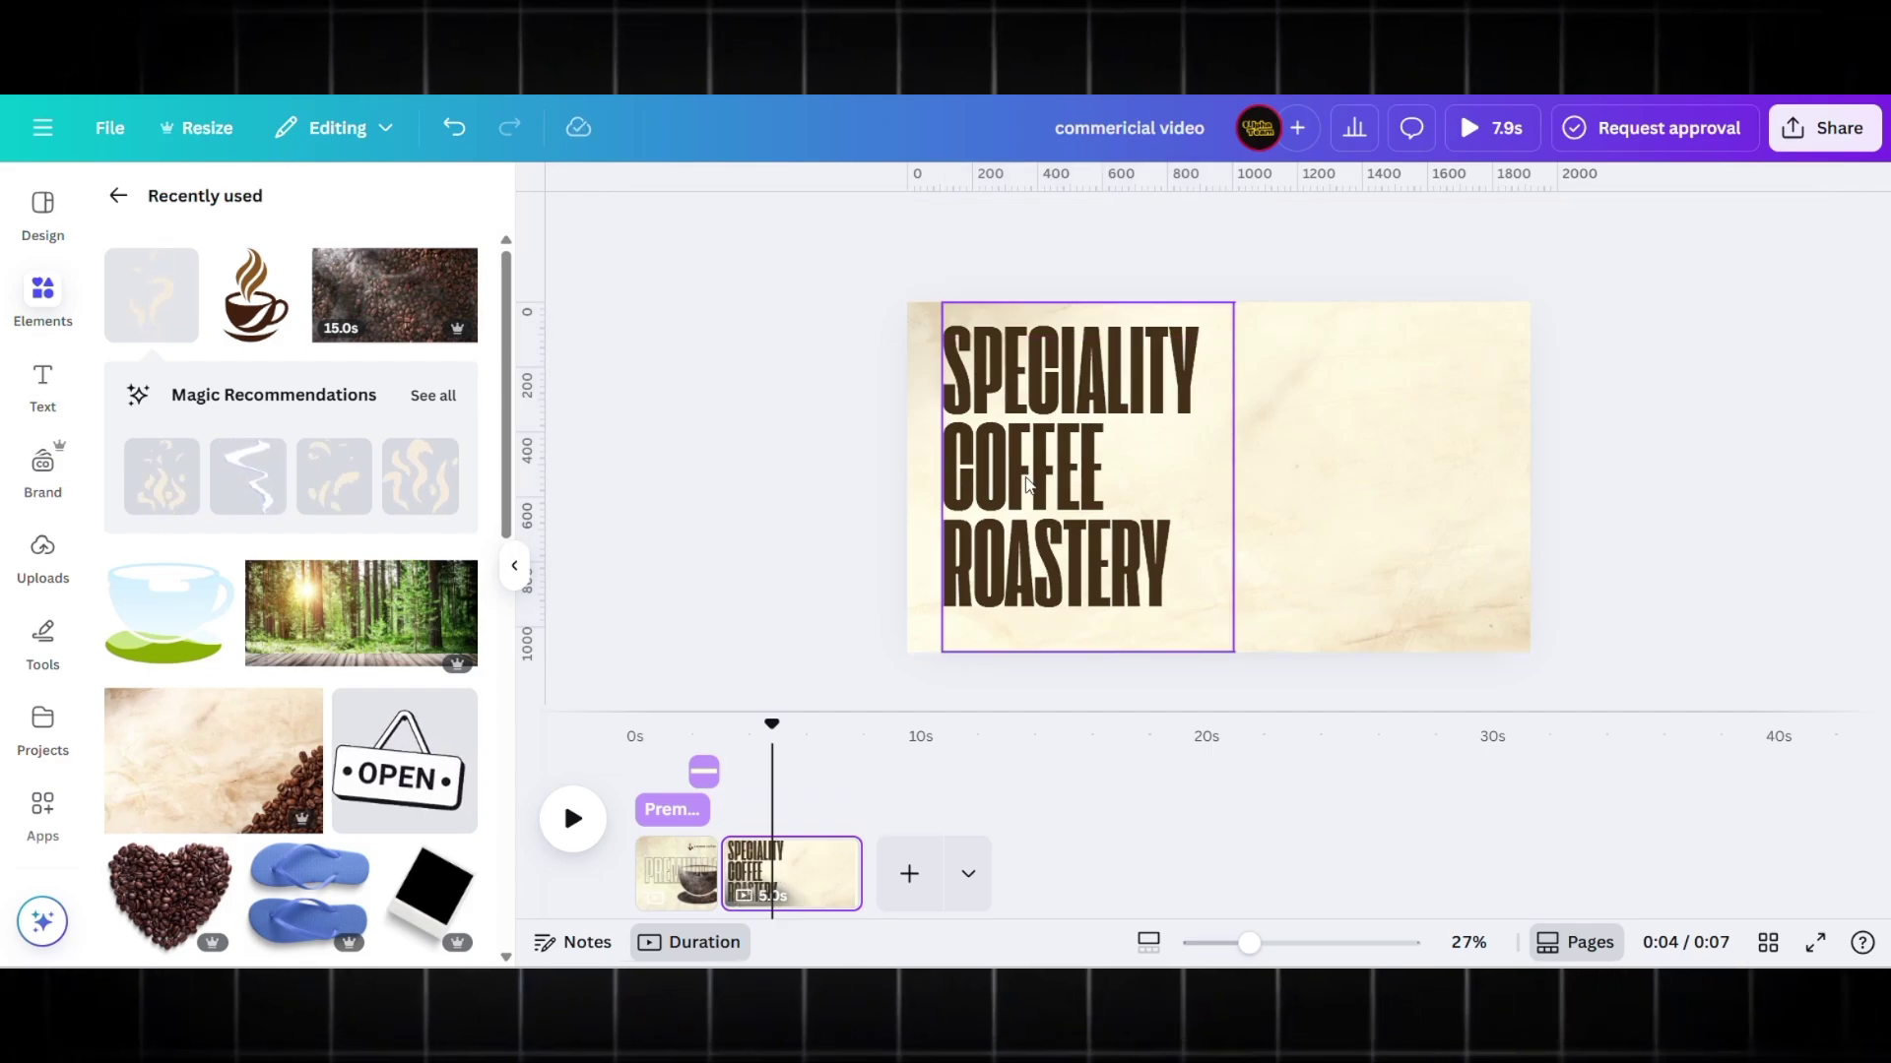
left_click_drag(1101, 477, 1296, 479)
- Right-align the duplicate SPECIALITY COFFEE ROASTERY headline so it mirrors the left-aligned original
left_click(1214, 224)
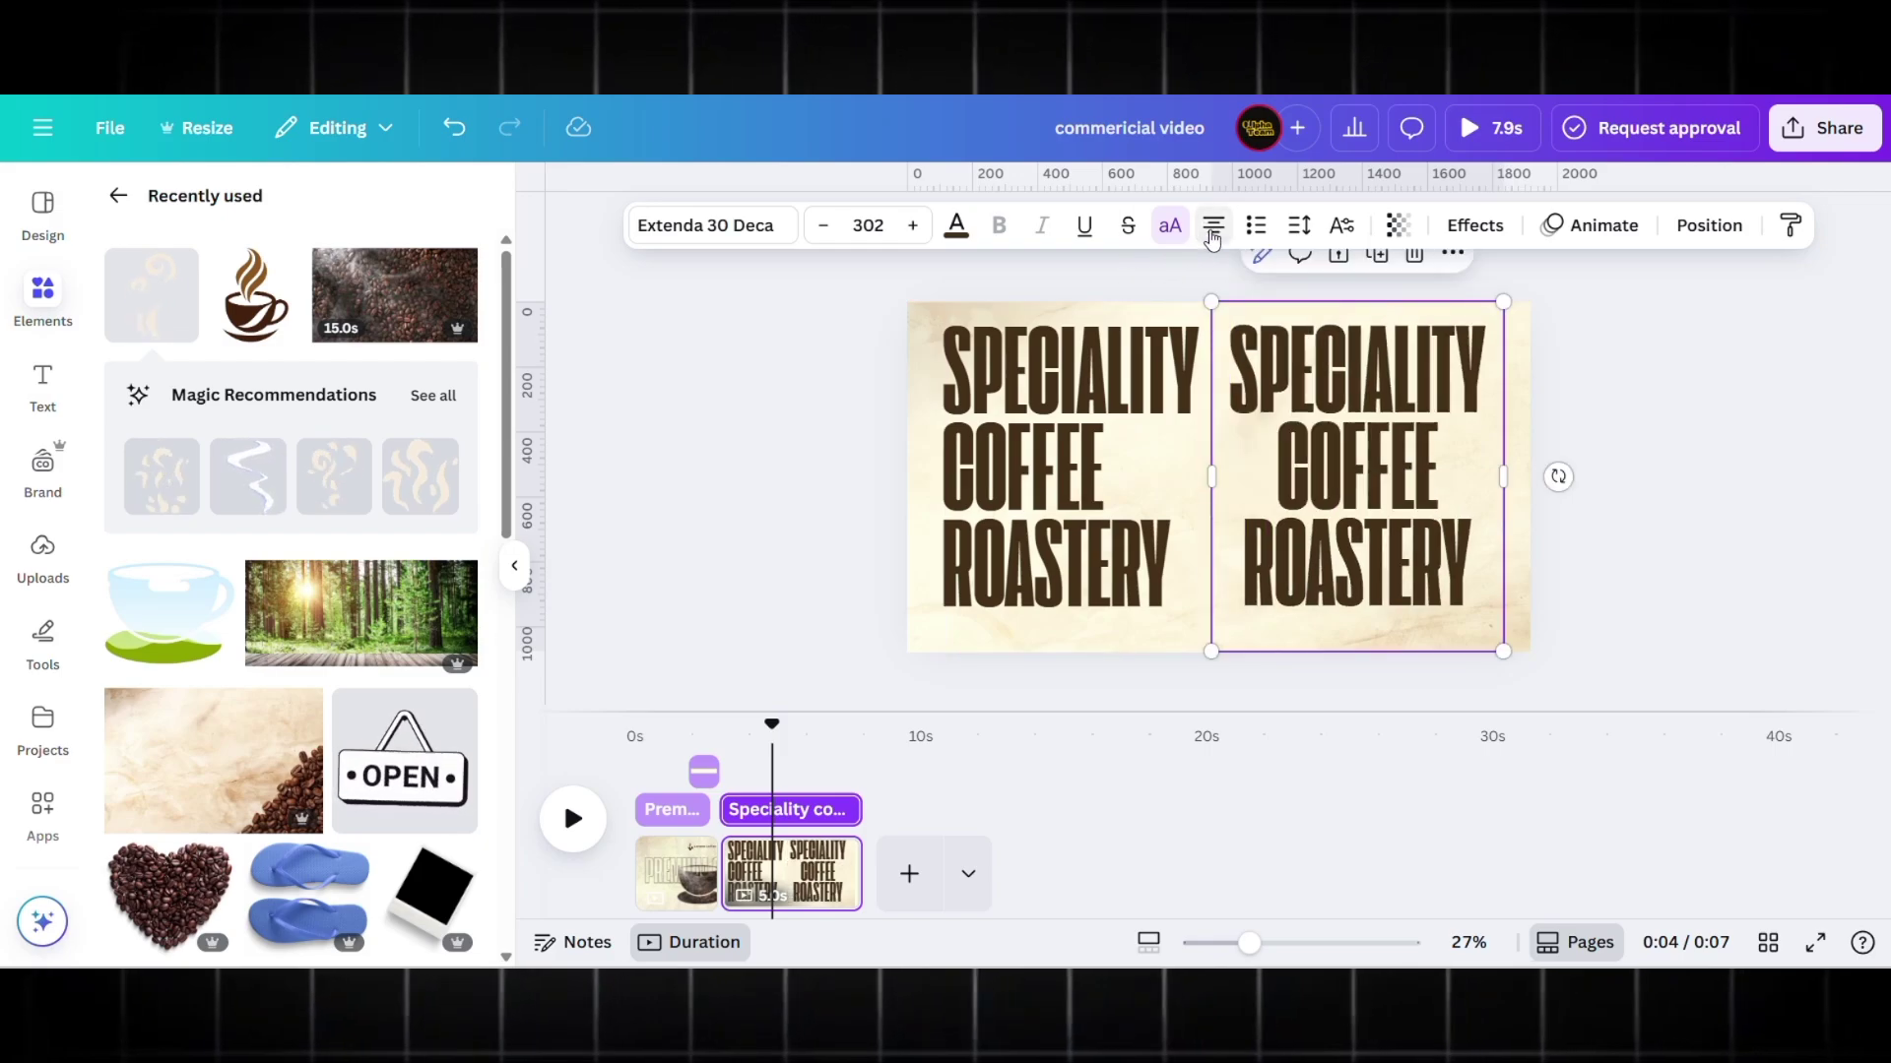
left_click(1213, 224)
left_click_drag(830, 494, 1326, 489)
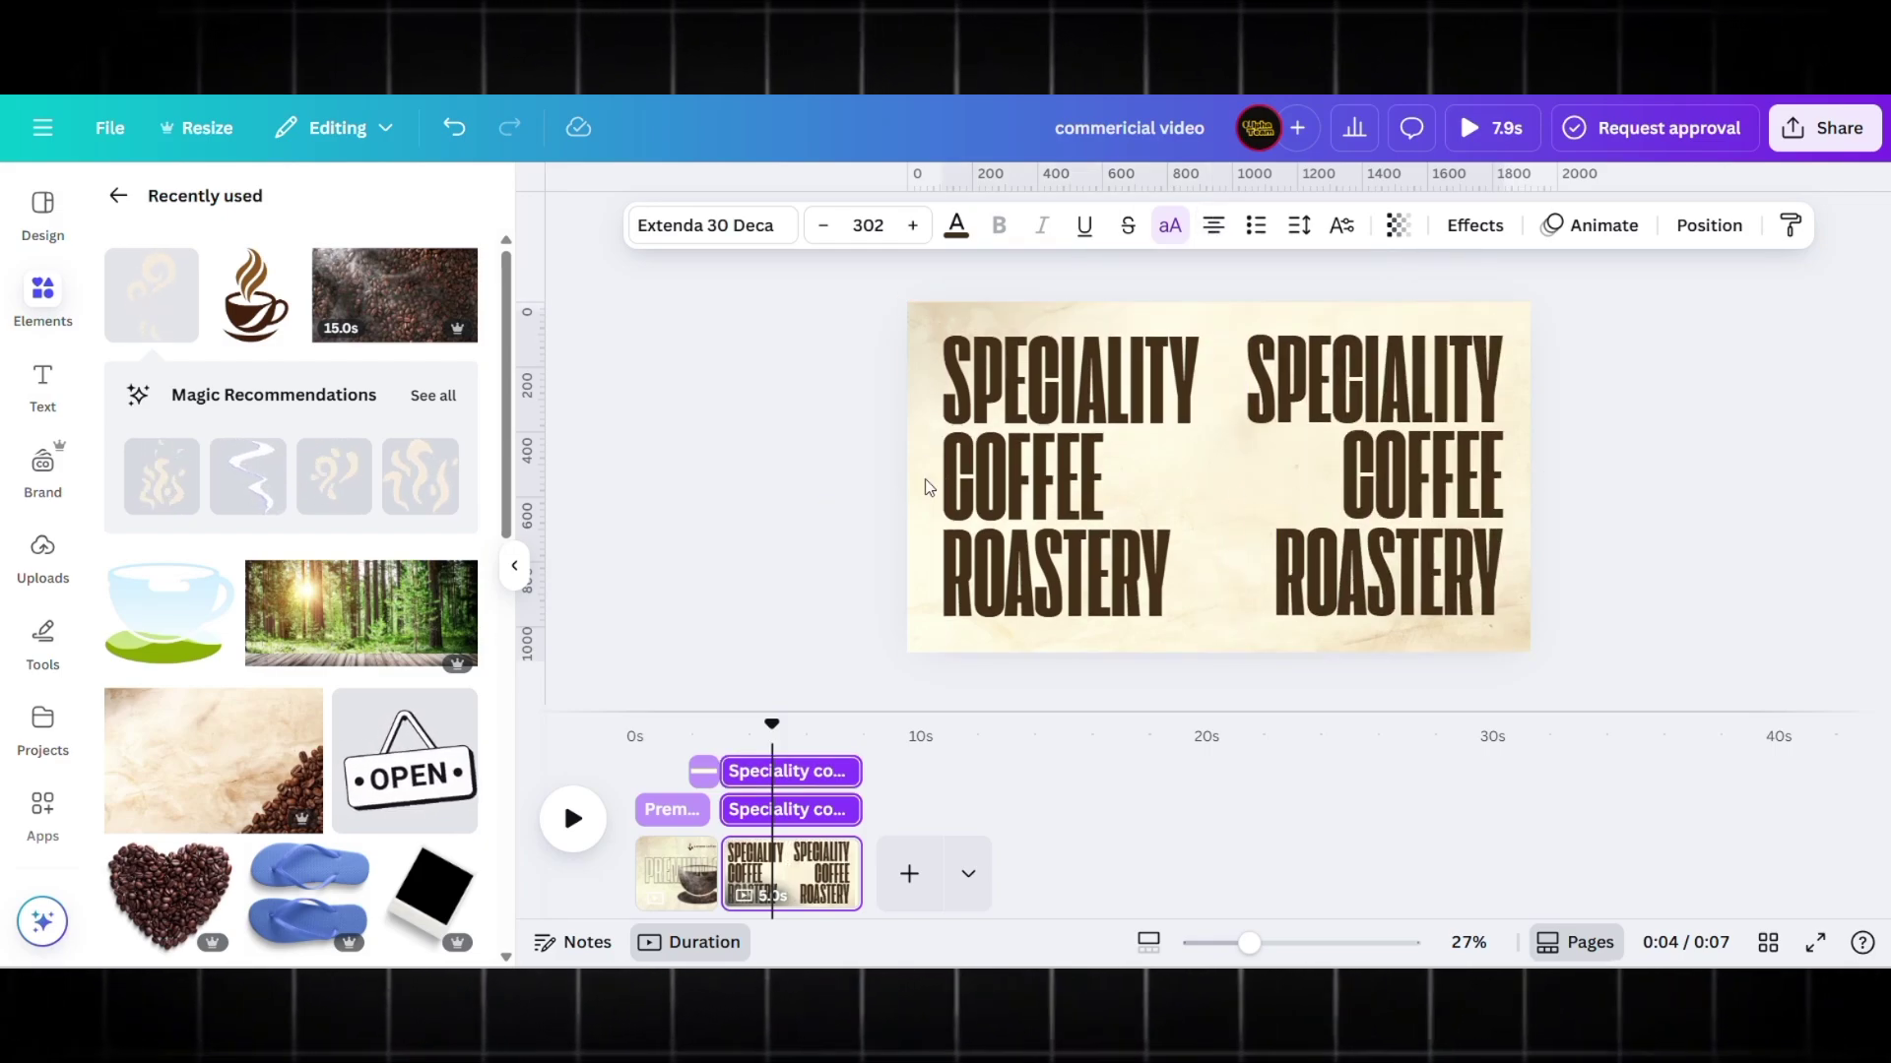
left_click(780, 486)
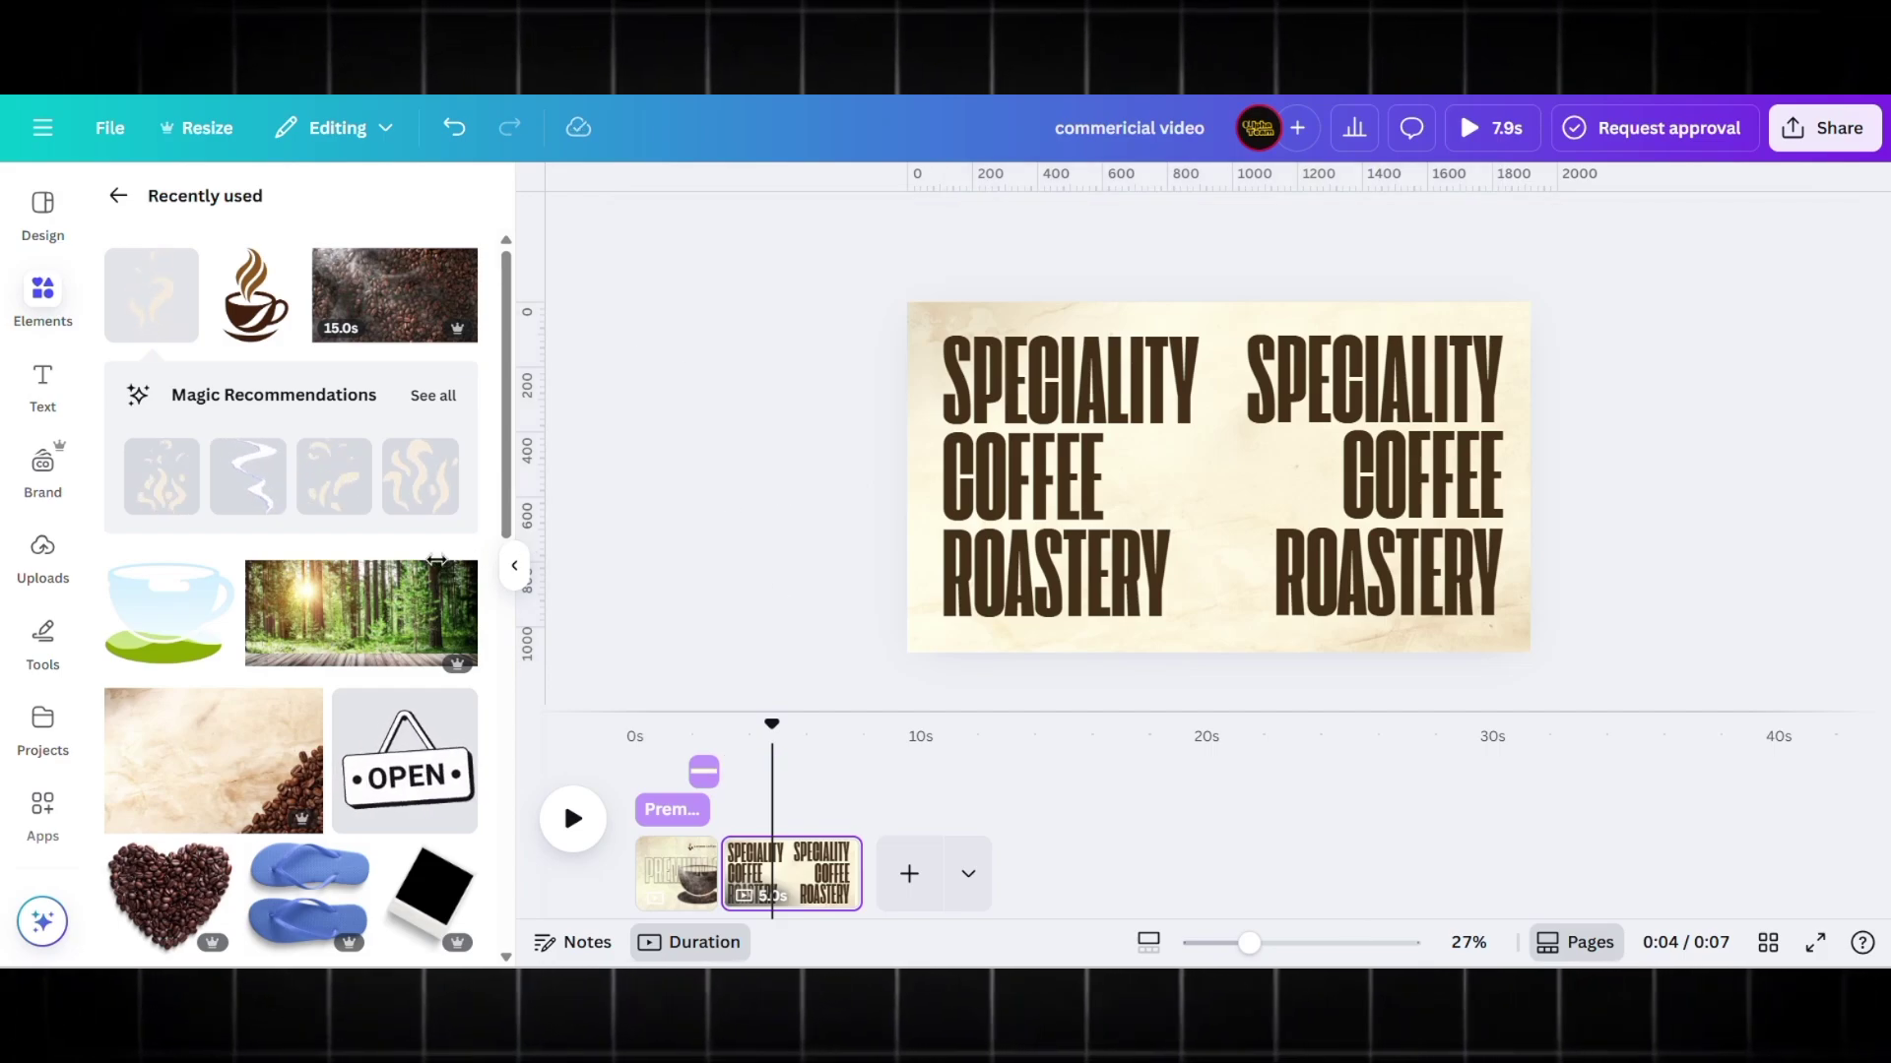
scroll(436, 561, "down", 3)
scroll(414, 672, "down", 2)
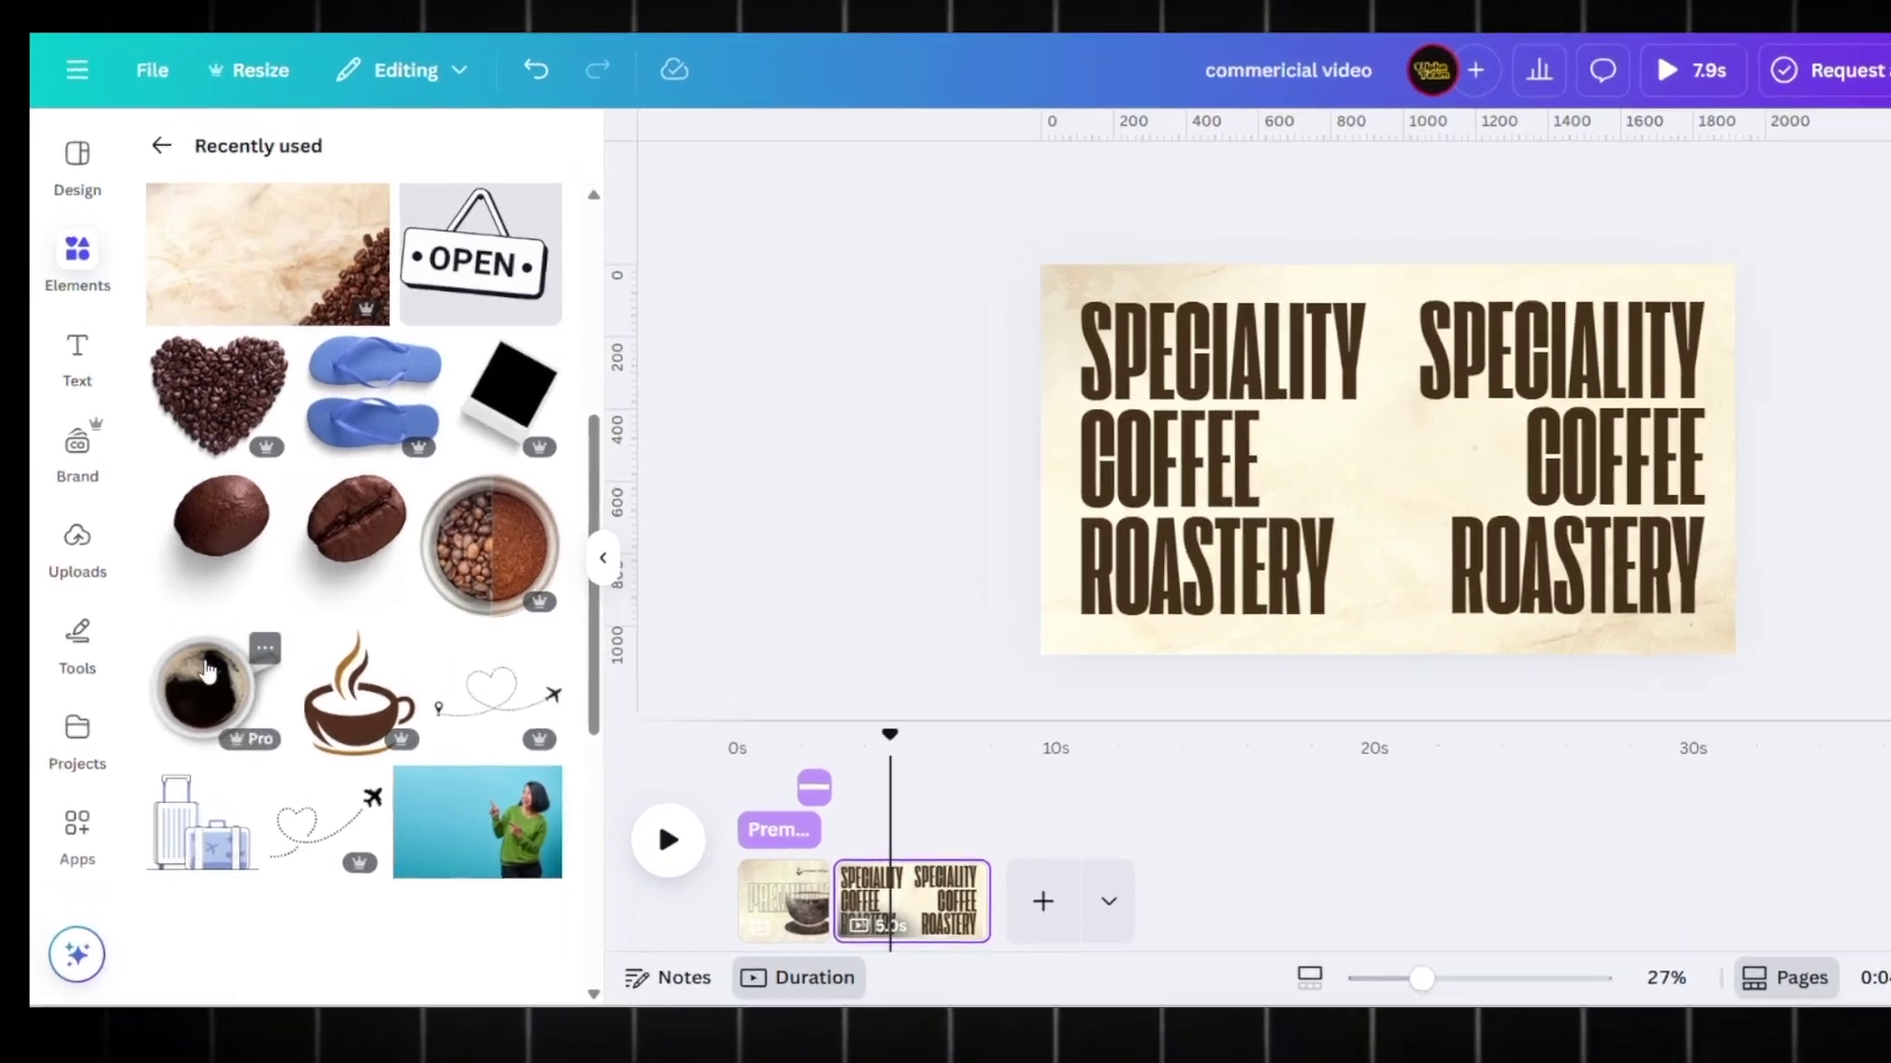
- Add the top-down black coffee cup image and enlarge it to about 1,100 × 1,002 at the page centre
left_click(163, 682)
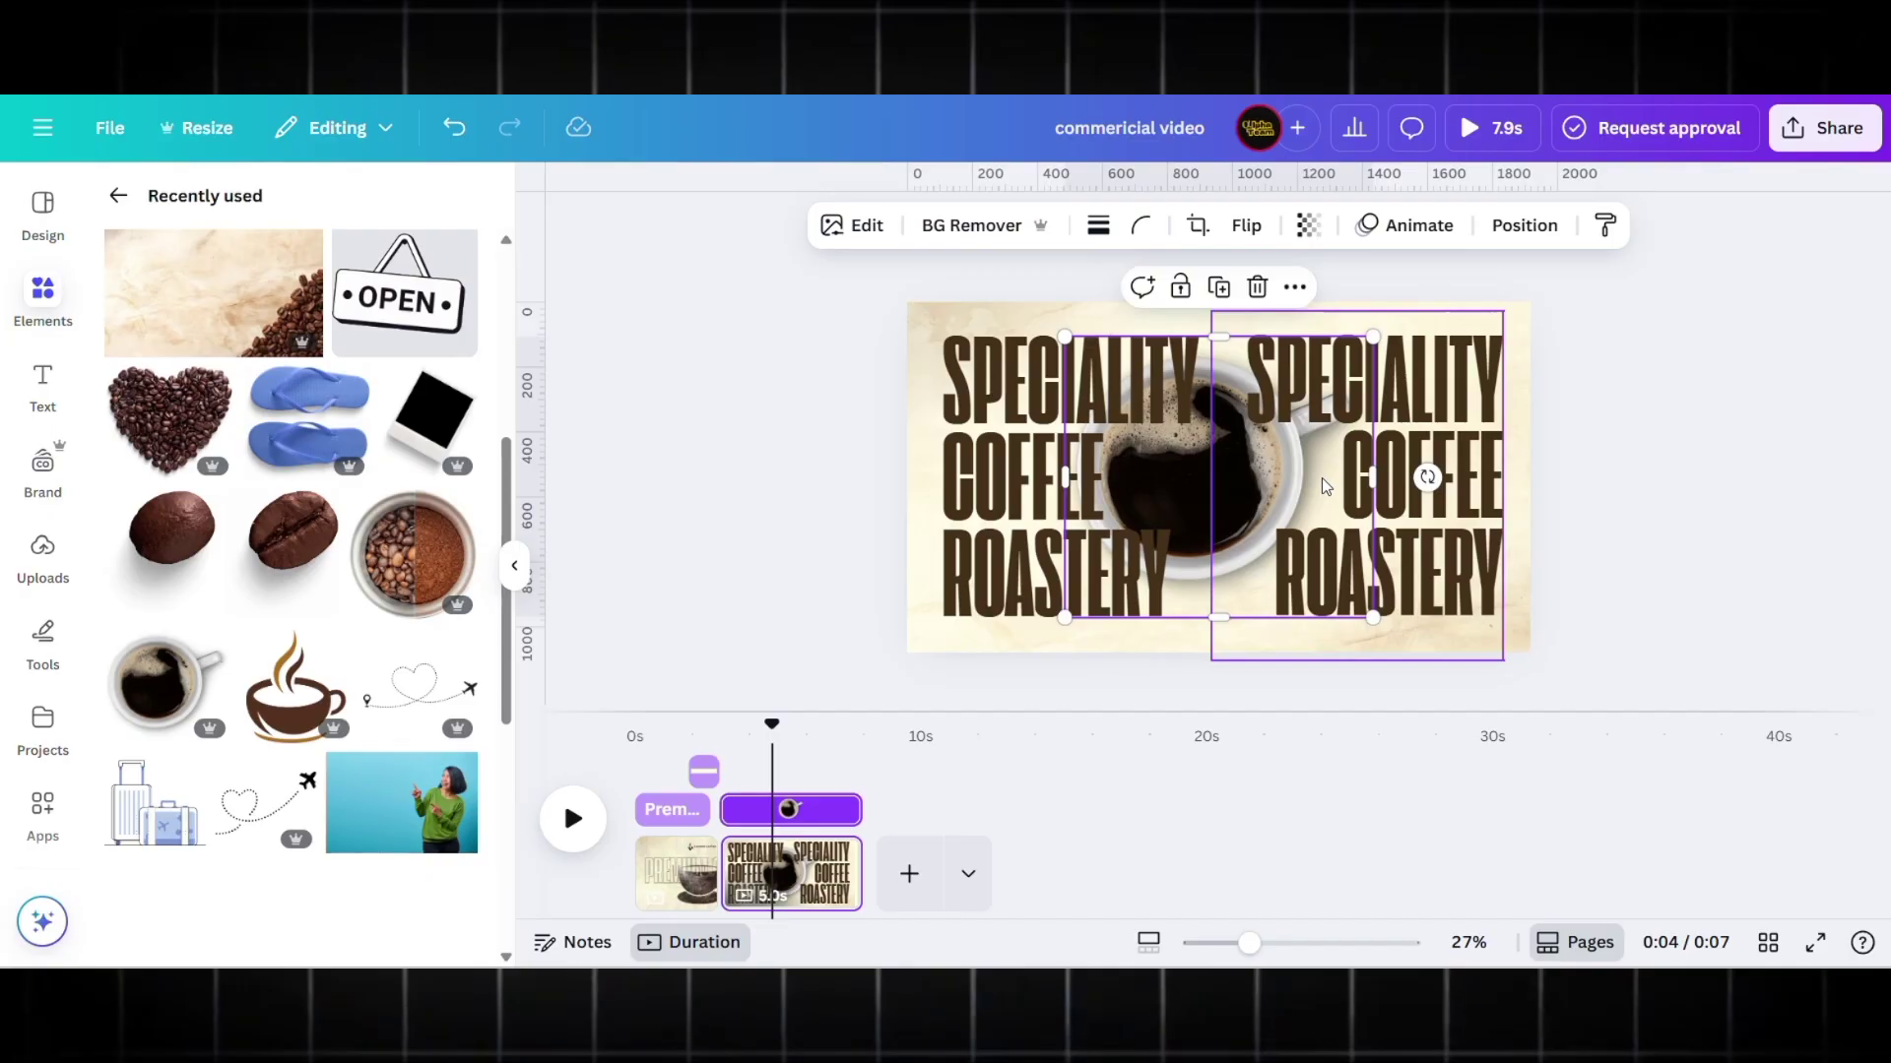
scroll(399, 462, "up", 2)
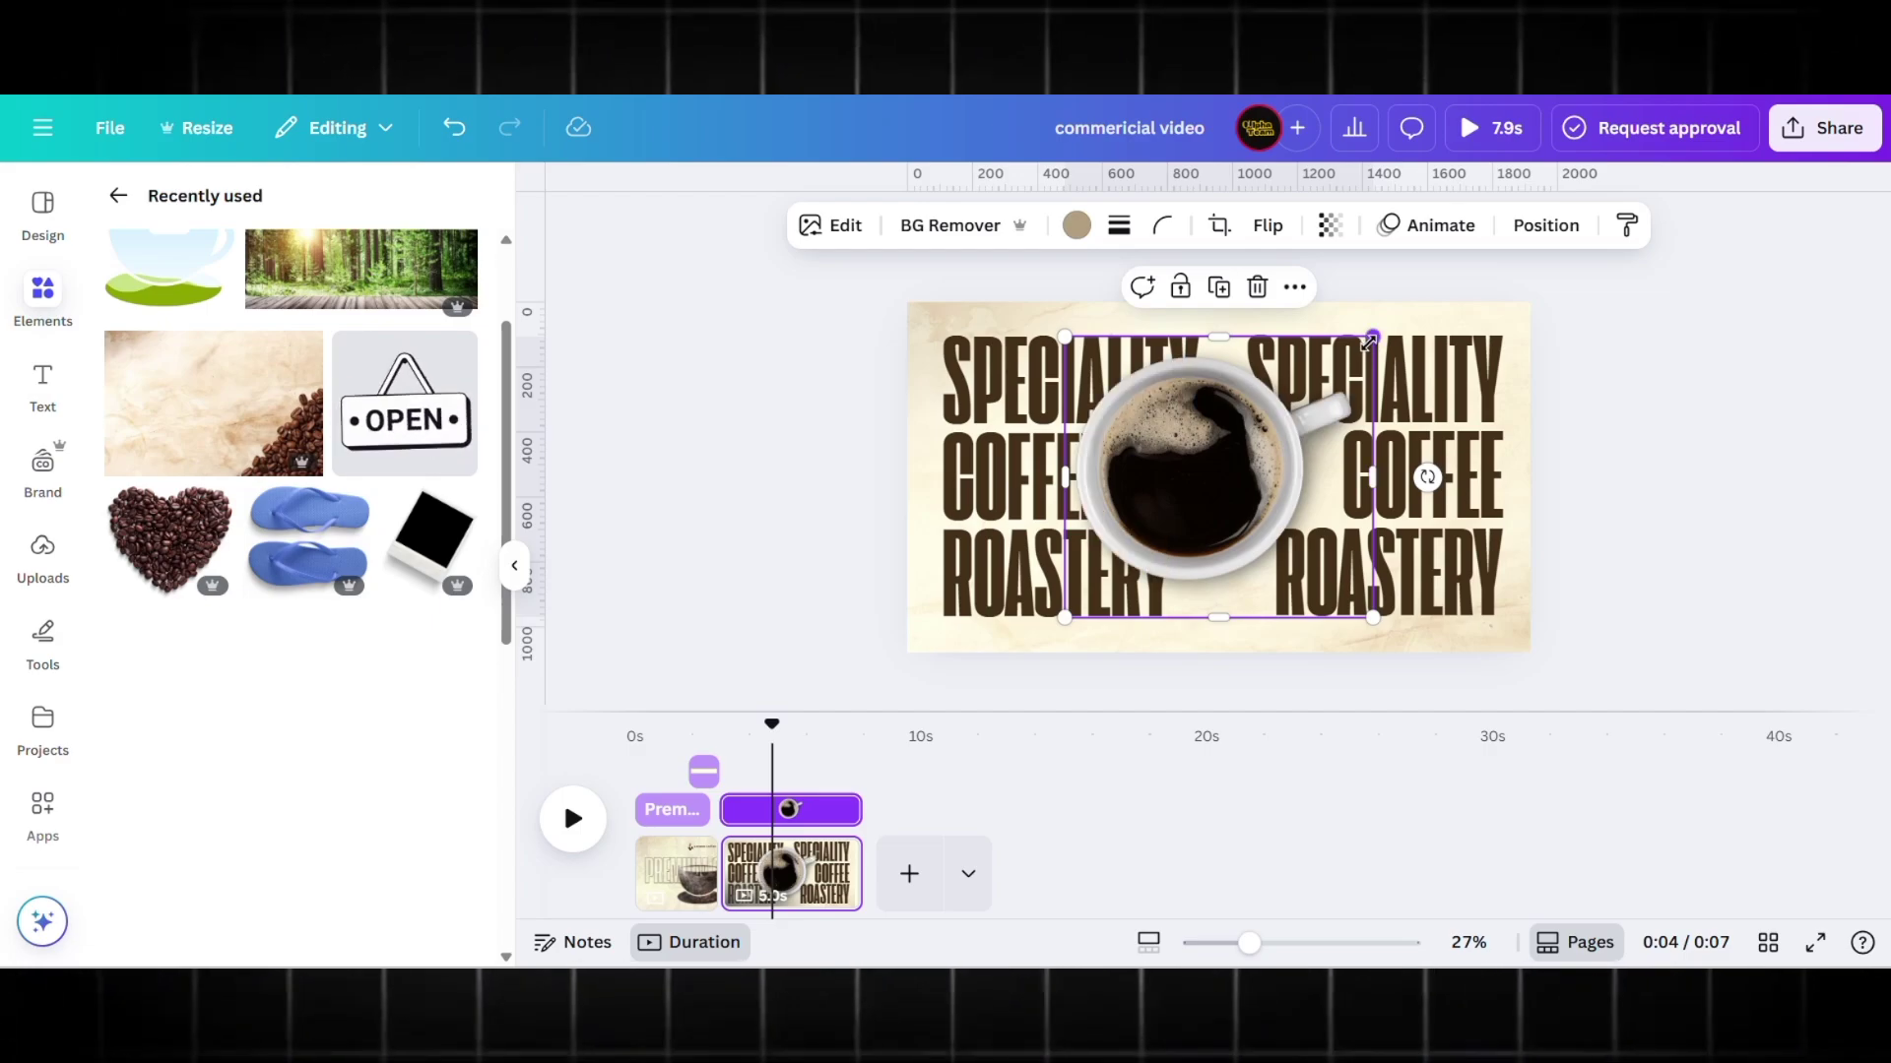
left_click_drag(1373, 617, 1466, 622)
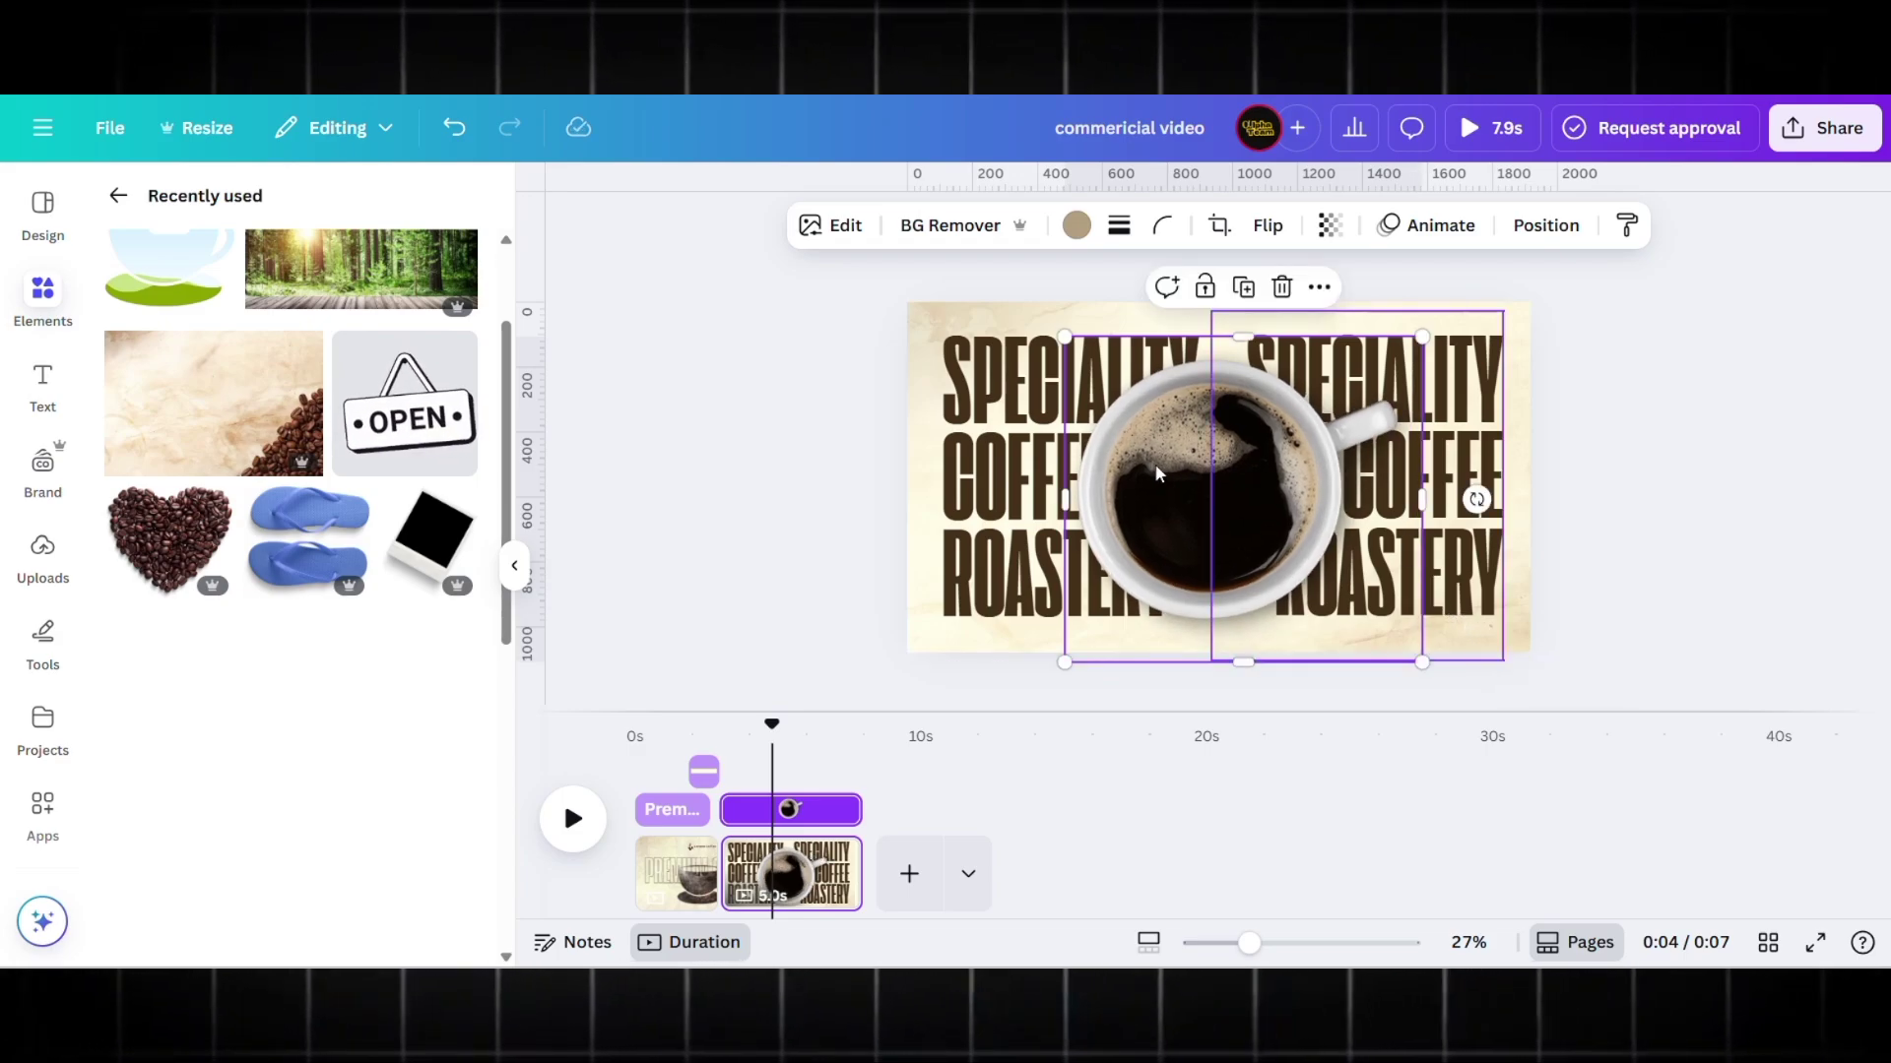
left_click(1400, 236)
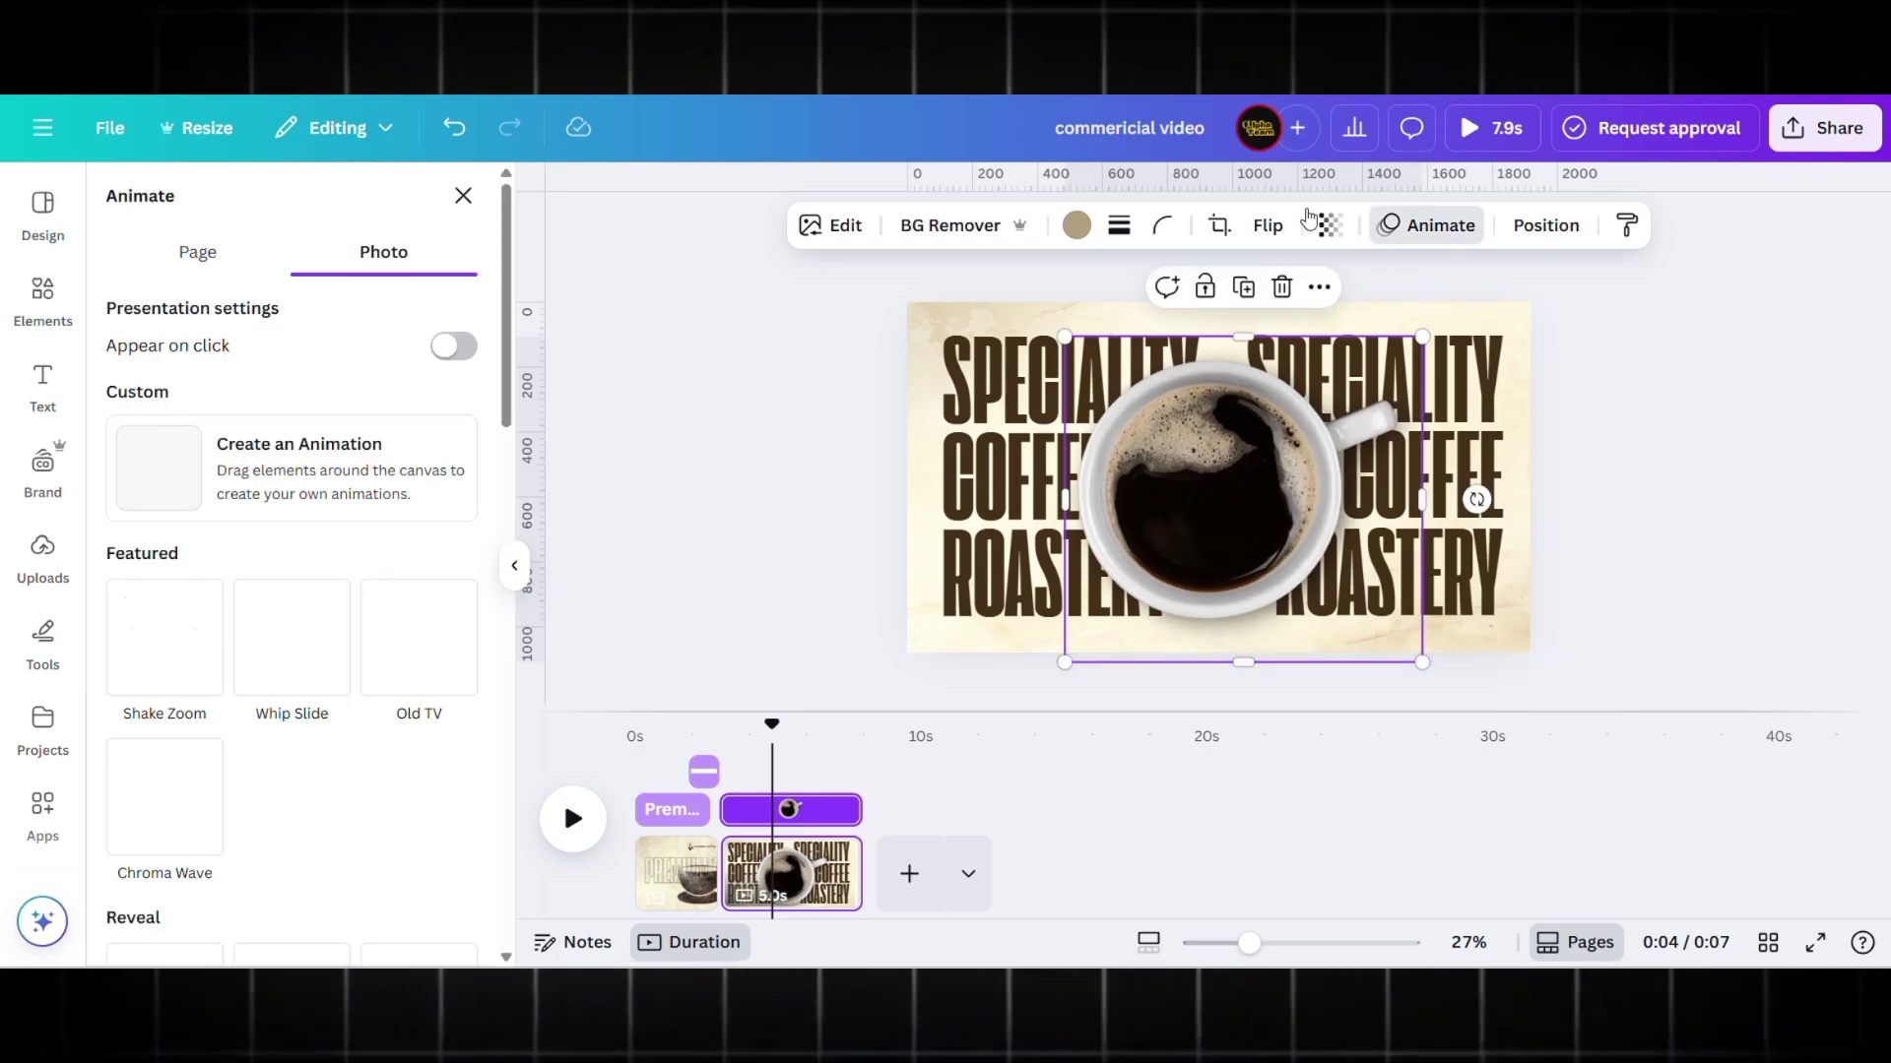
- Give the coffee cup the Tumble animation
scroll(313, 810, "down", 5)
scroll(311, 806, "down", 10)
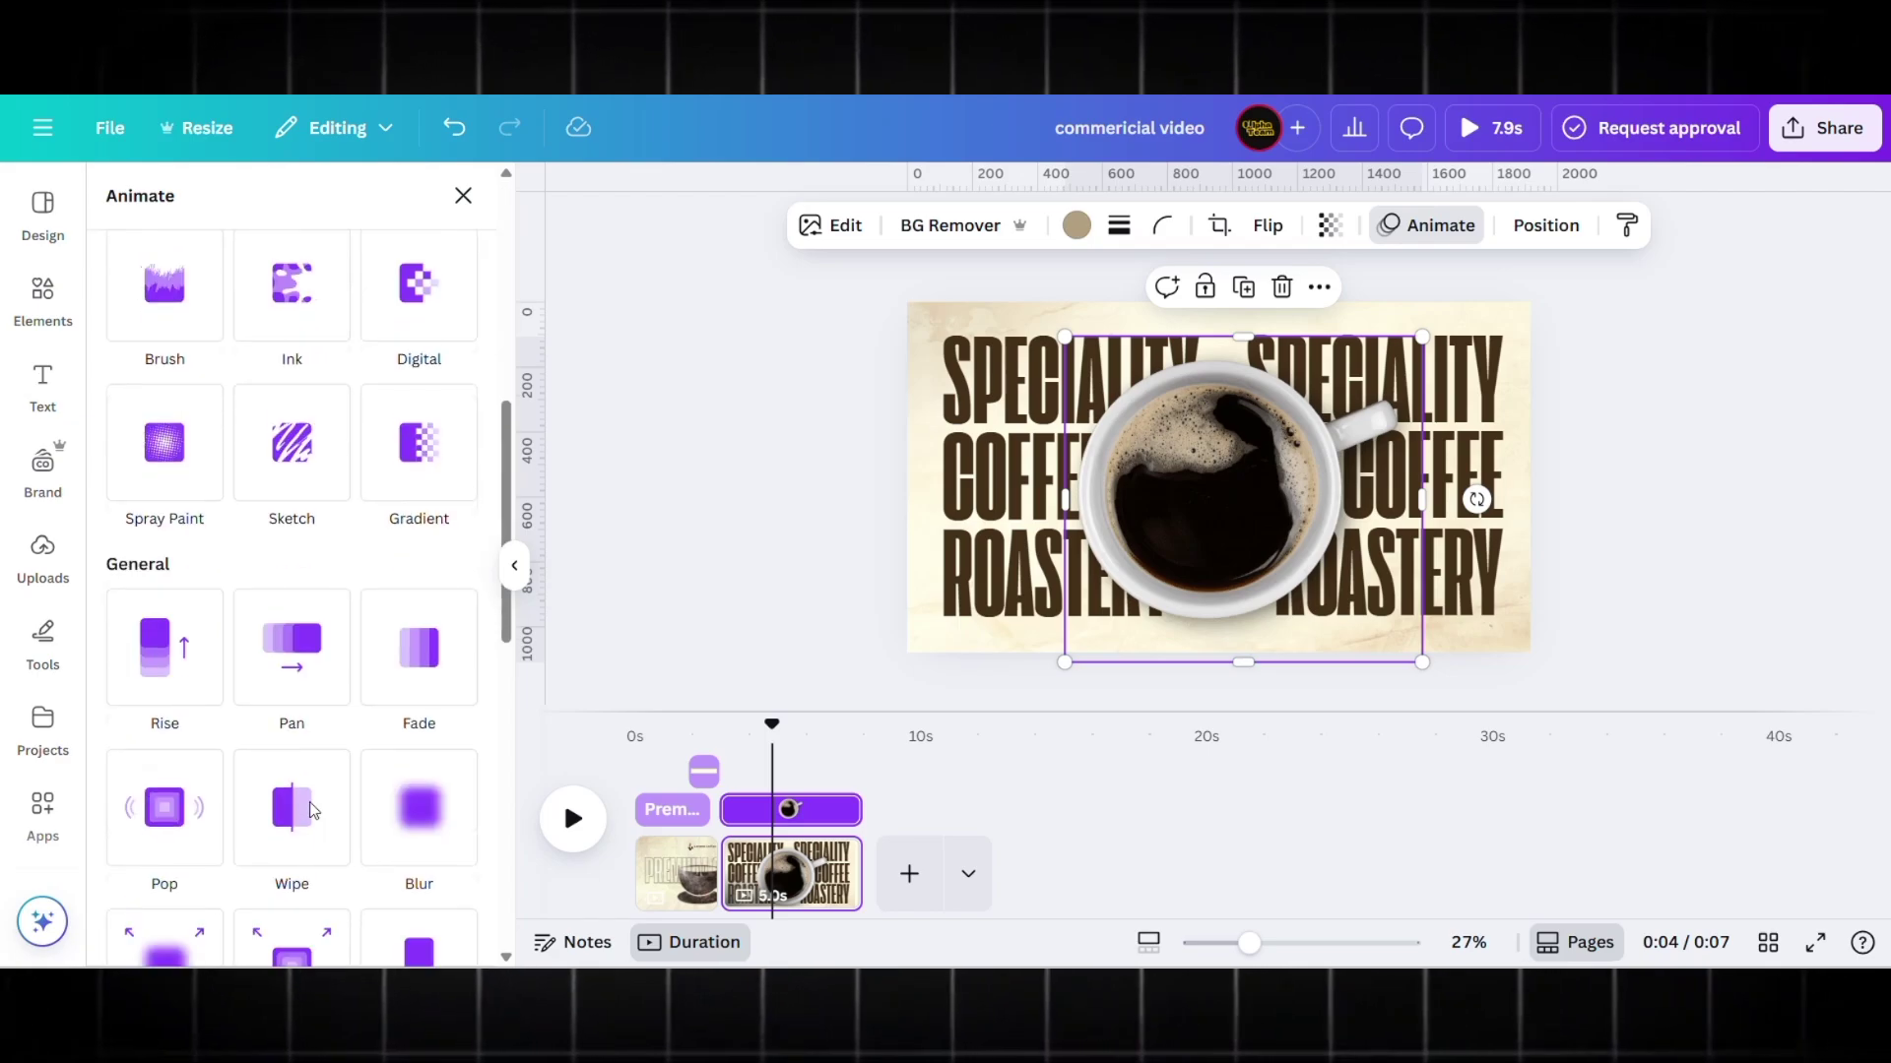
left_click(419, 426)
- Apply the Merge animation to both SPECIALITY COFFEE ROASTERY headlines
left_click(1497, 370)
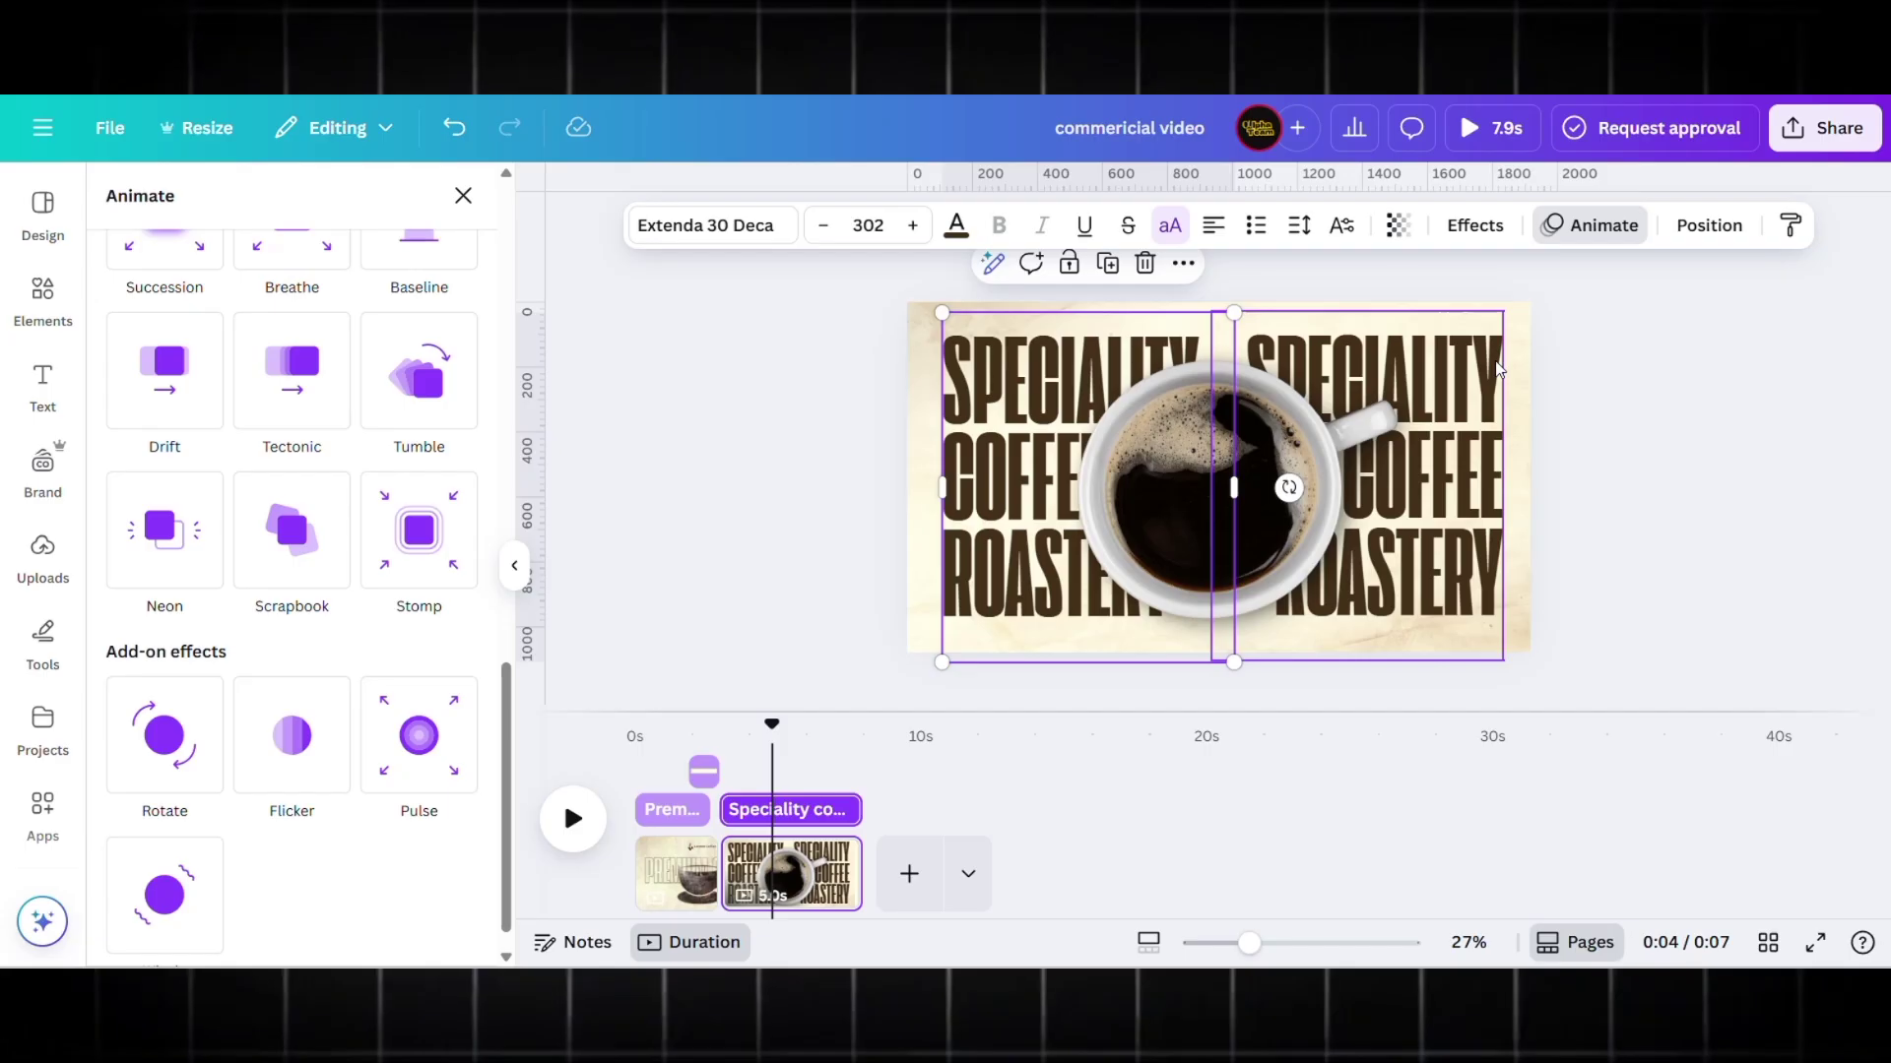
left_click(1334, 433, "shift")
scroll(296, 645, "up", 8)
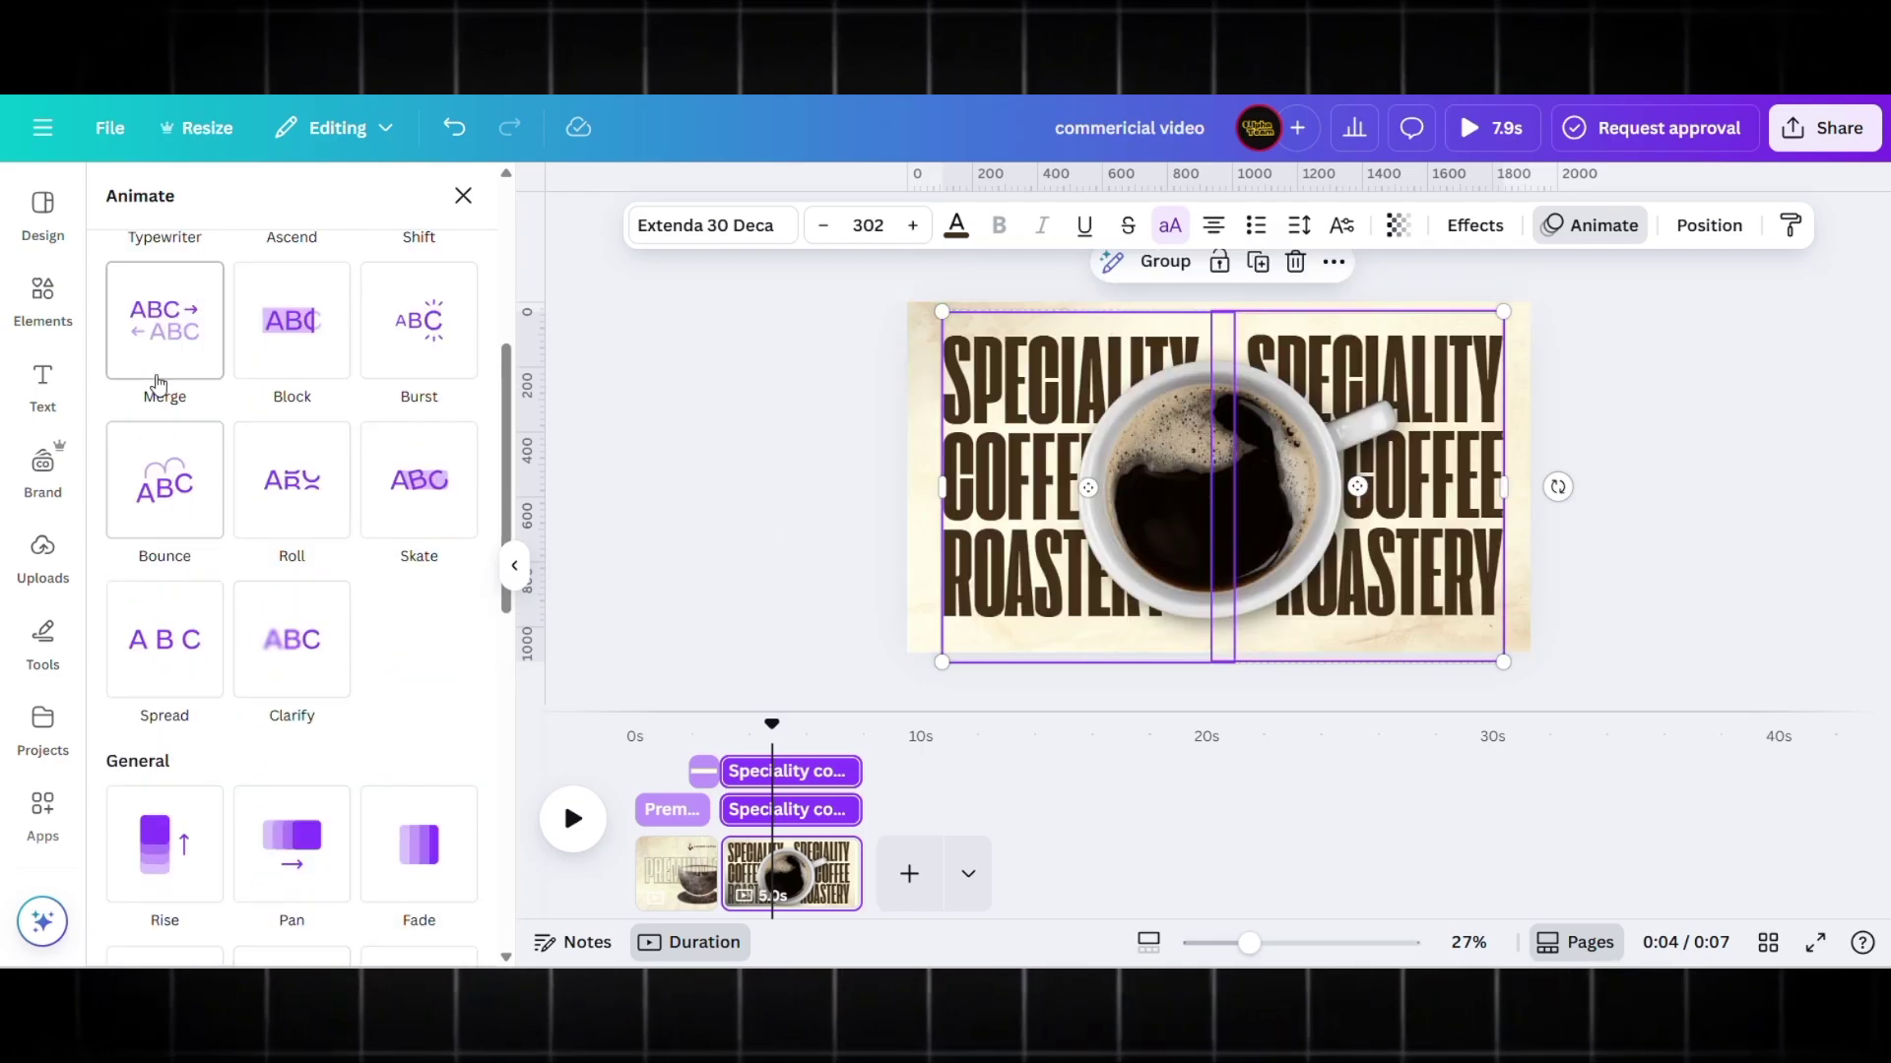
left_click(168, 354)
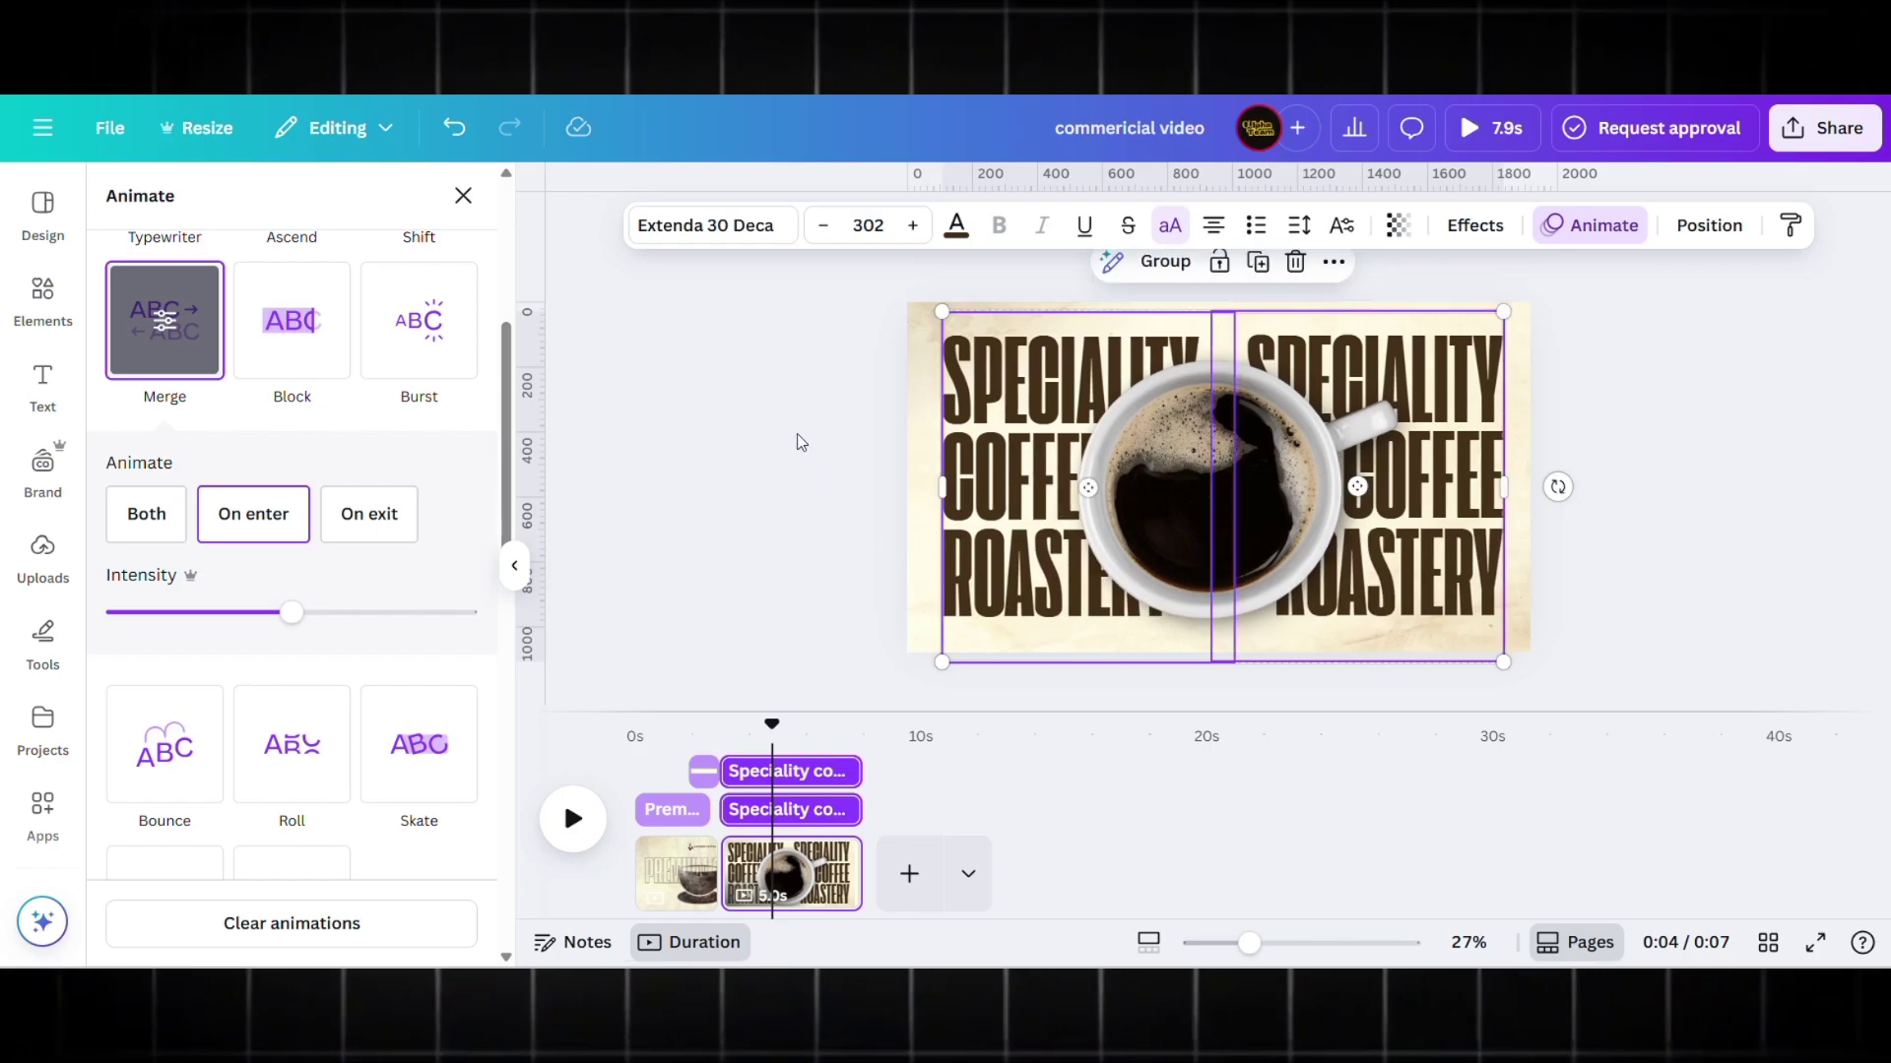
key("Escape")
left_click(796, 441)
scroll(246, 641, "up", 3)
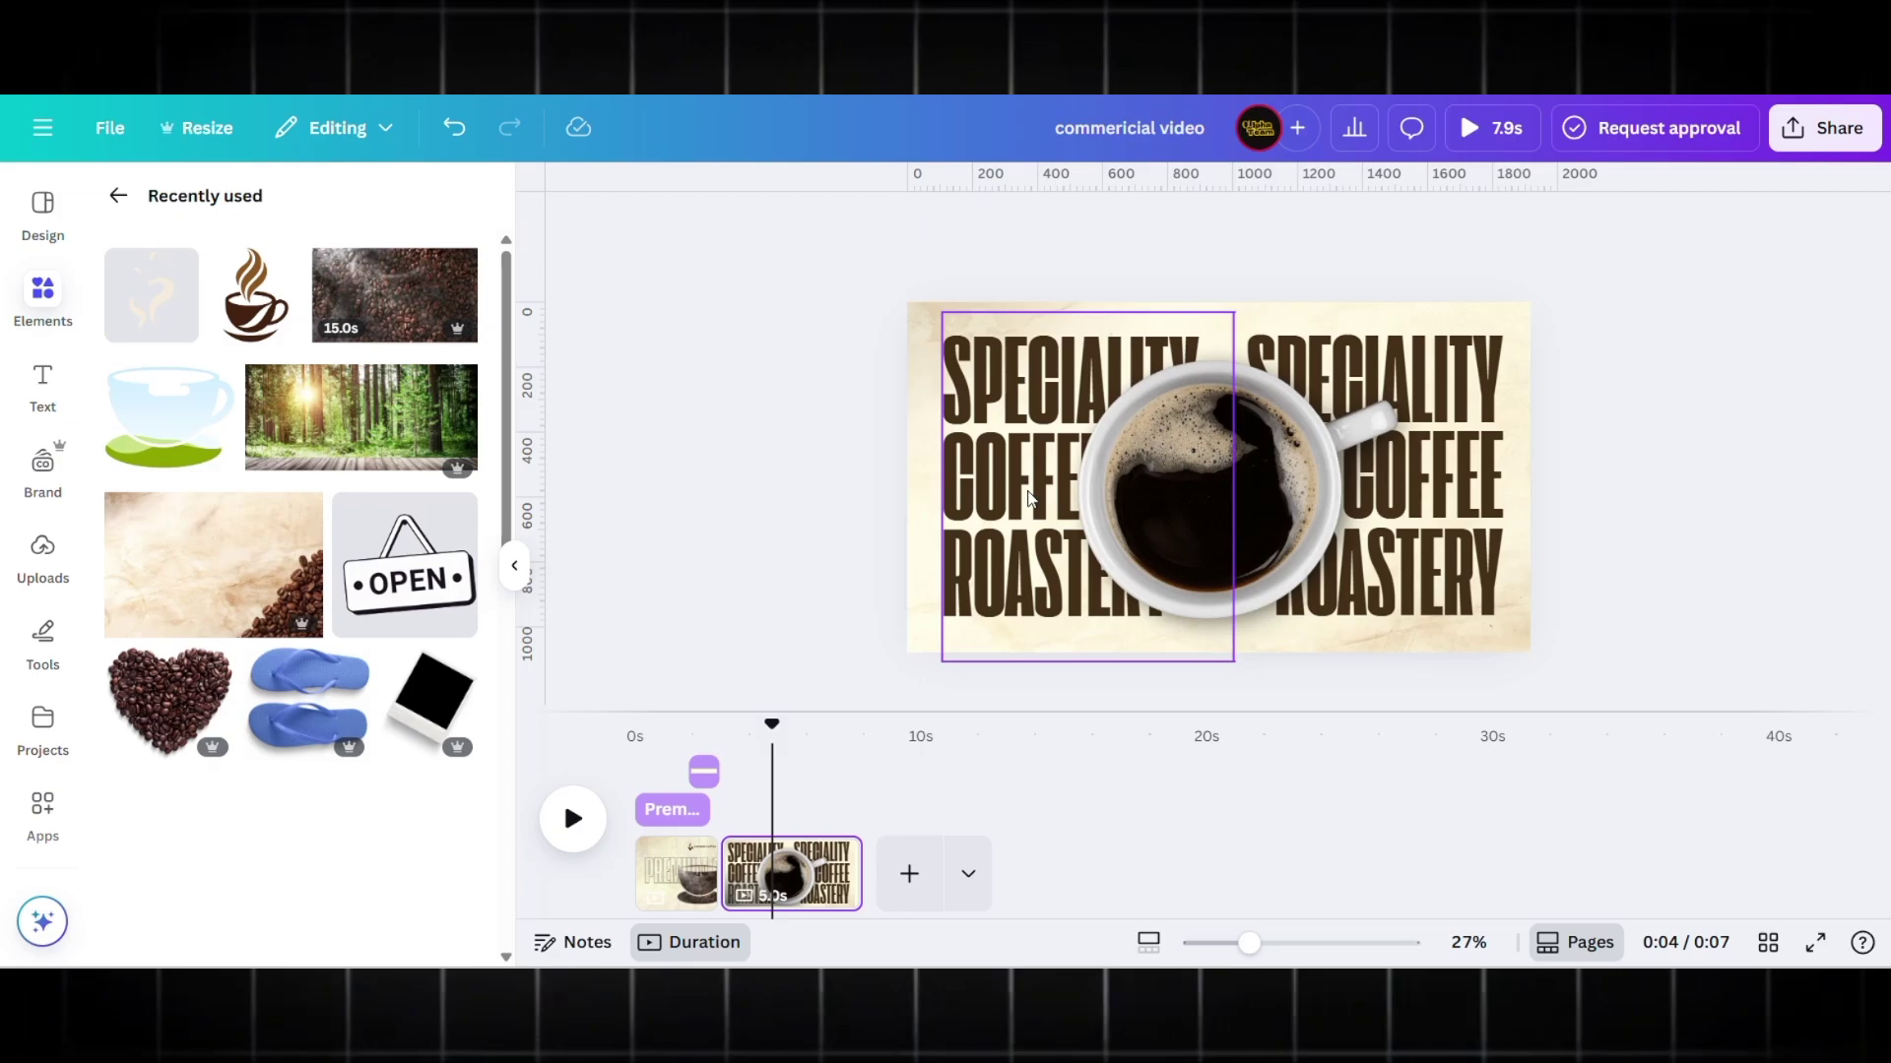
- Add the coffee grinder image, resize it to 802 × 802 and centre it on the page
scroll(317, 569, "down", 3)
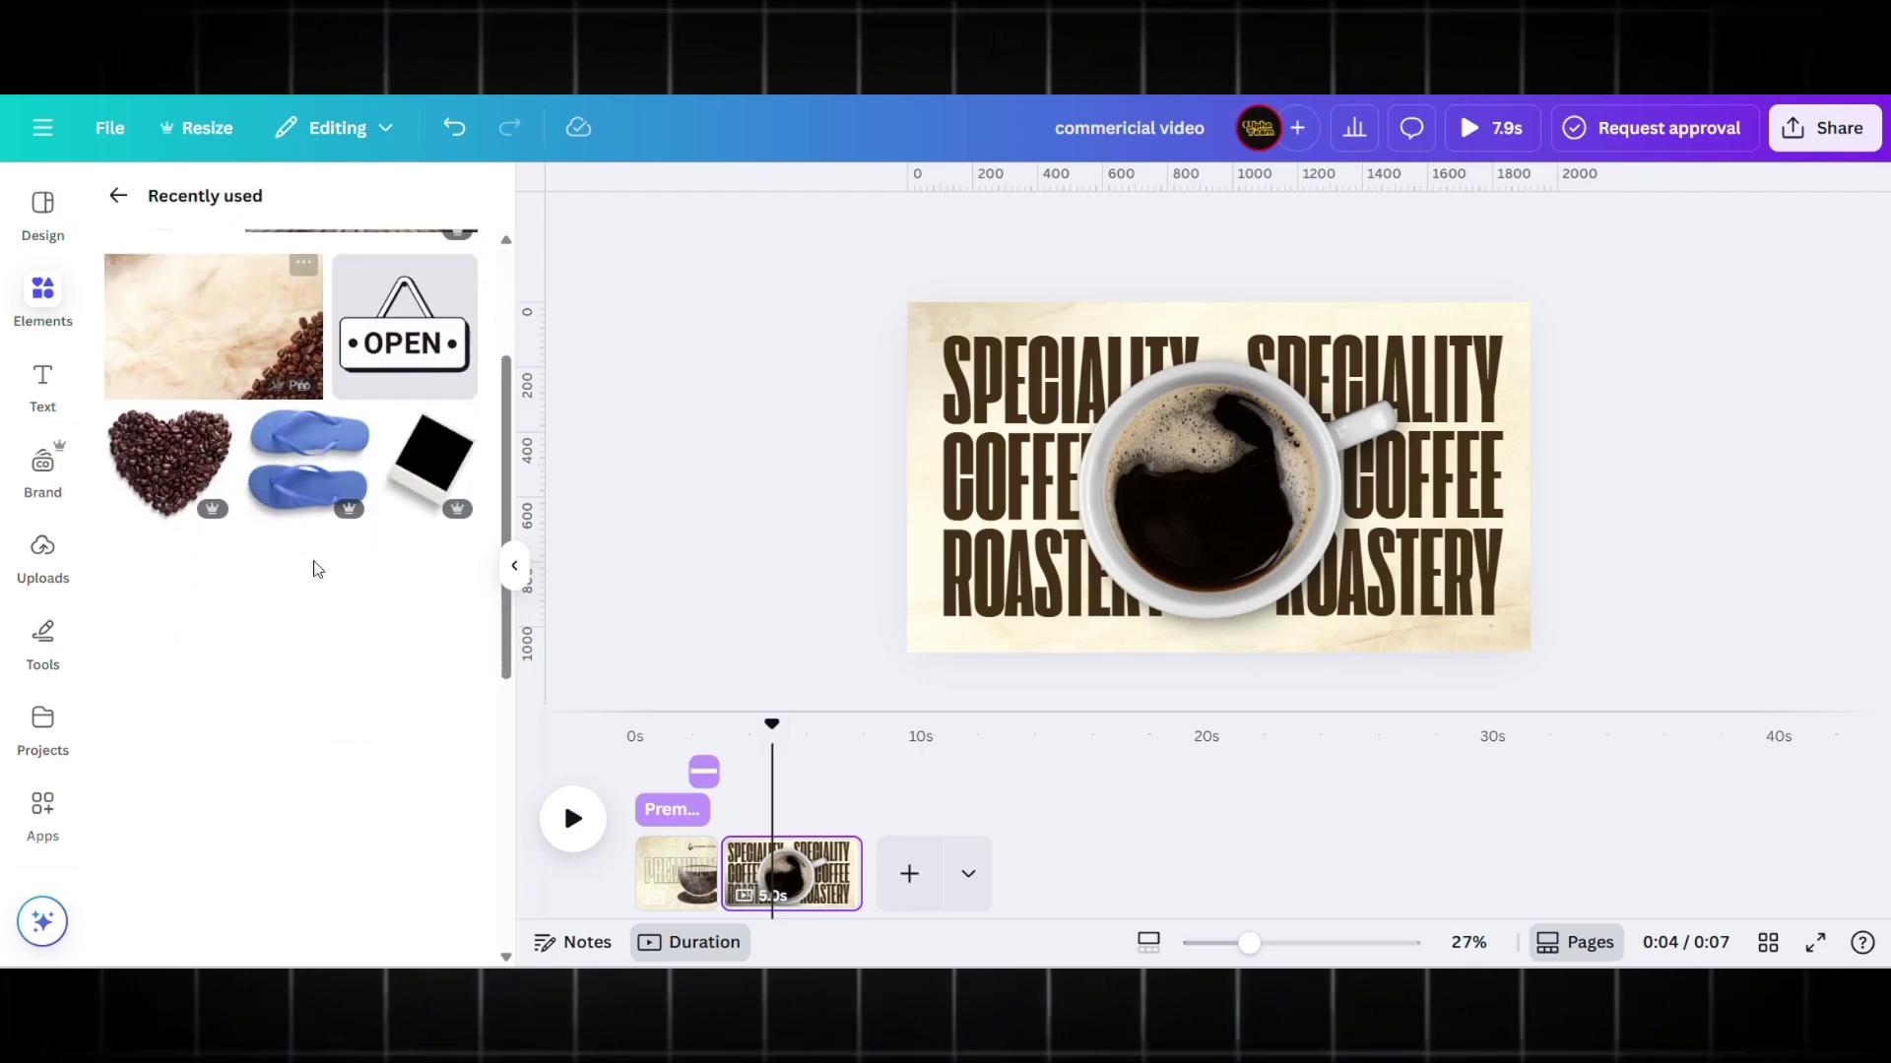
scroll(317, 569, "down", 2)
scroll(317, 571, "down", 2)
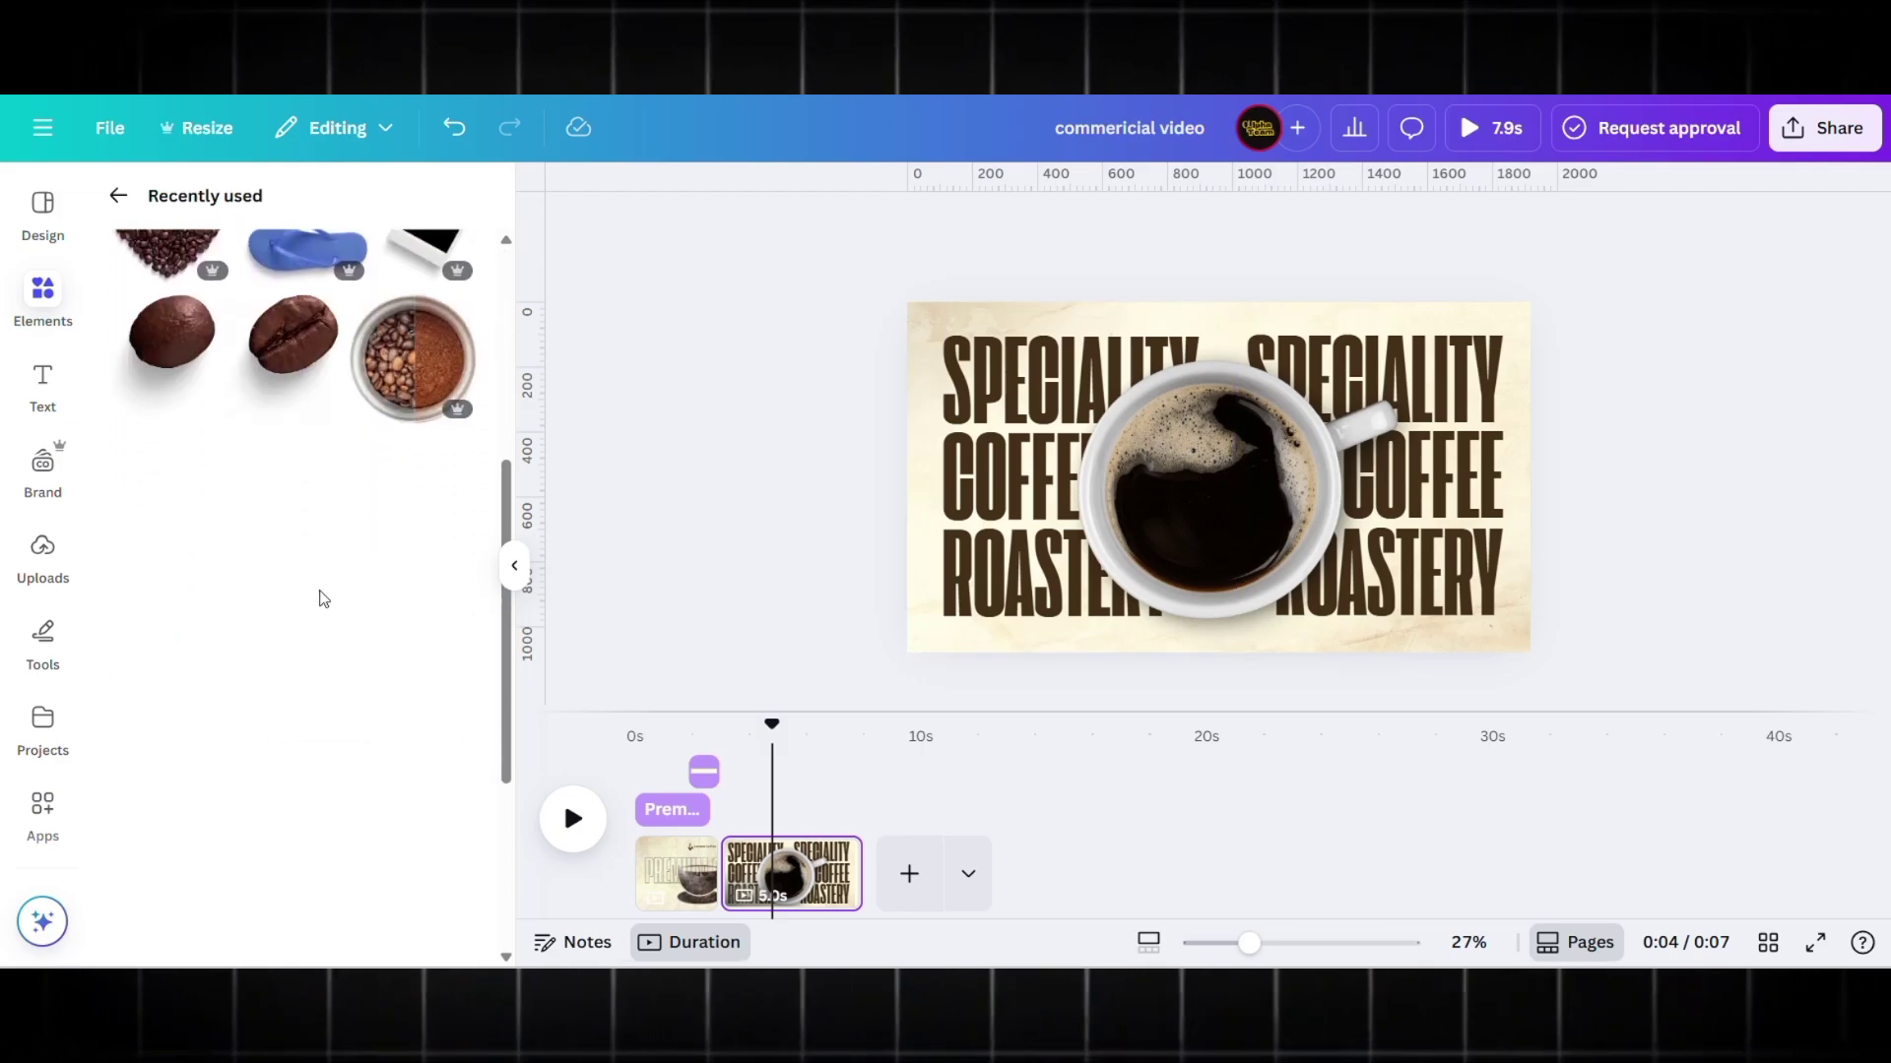
left_click(418, 333)
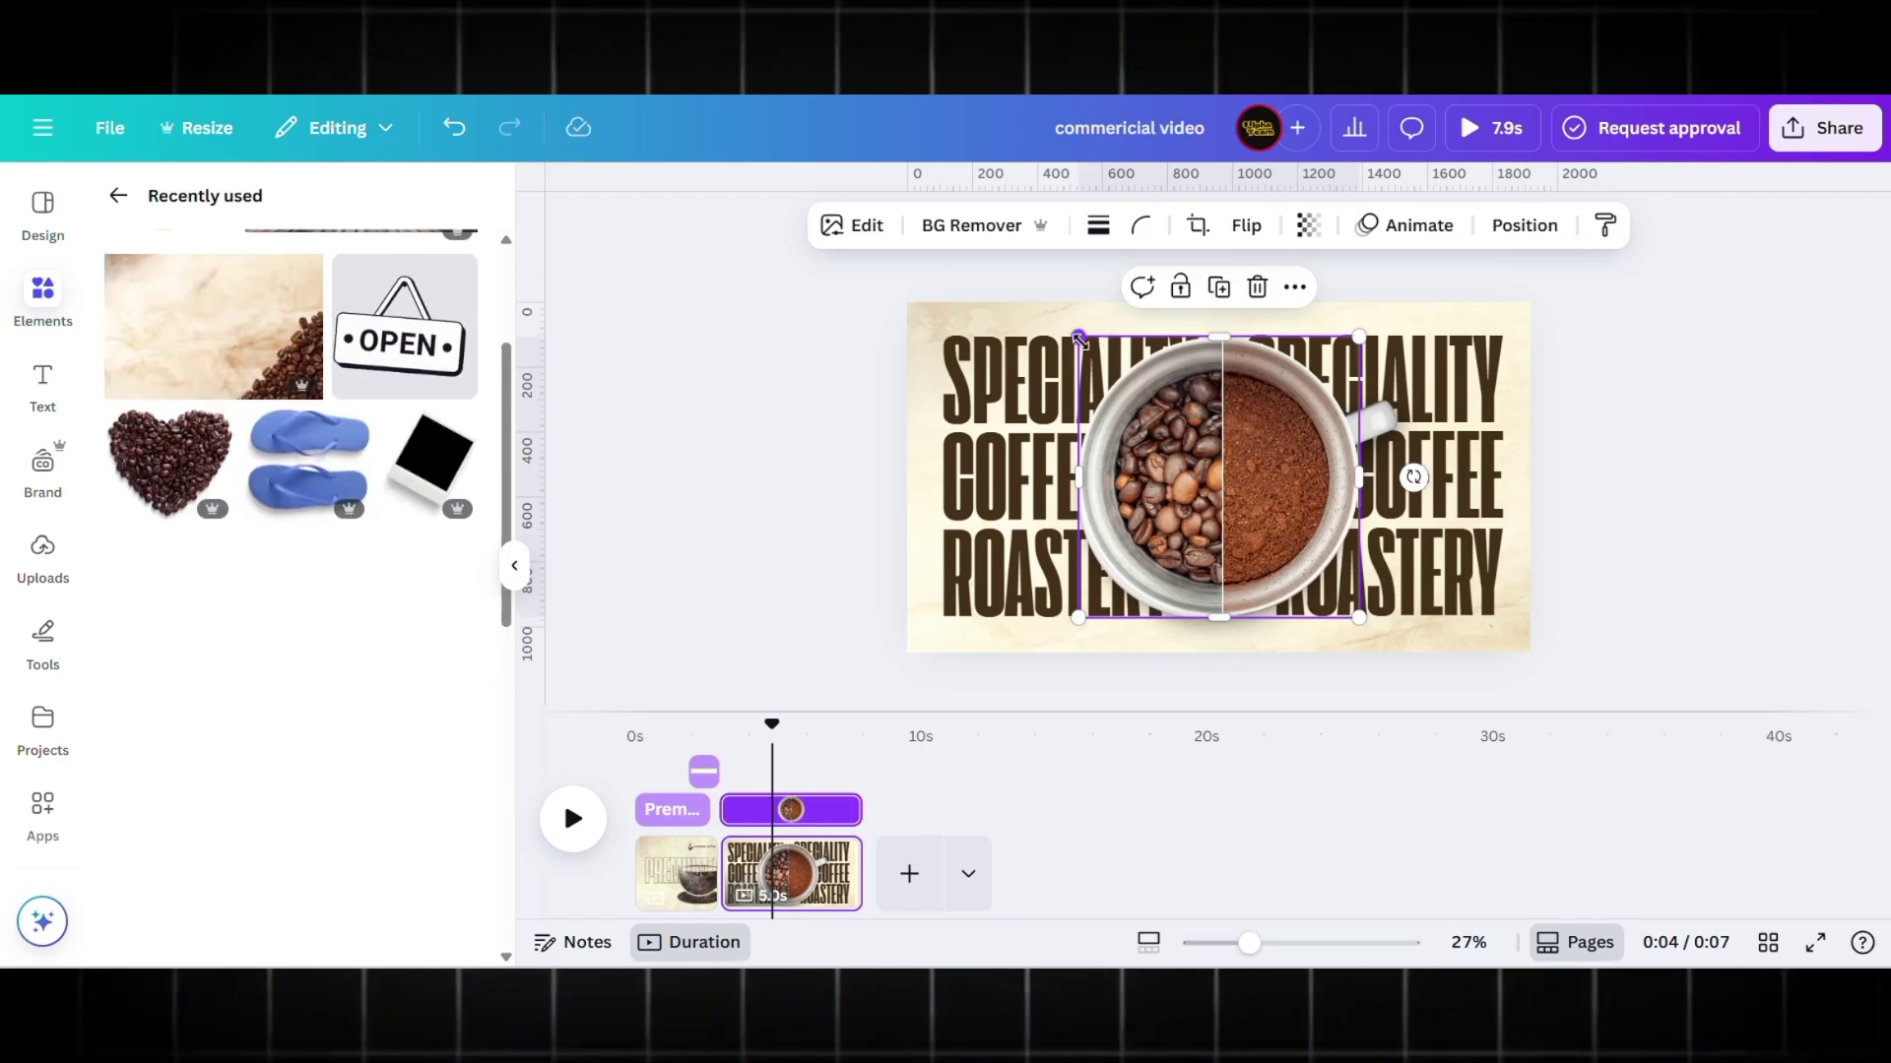
left_click_drag(1080, 339, 1086, 352)
left_click_drag(1226, 438, 1217, 443)
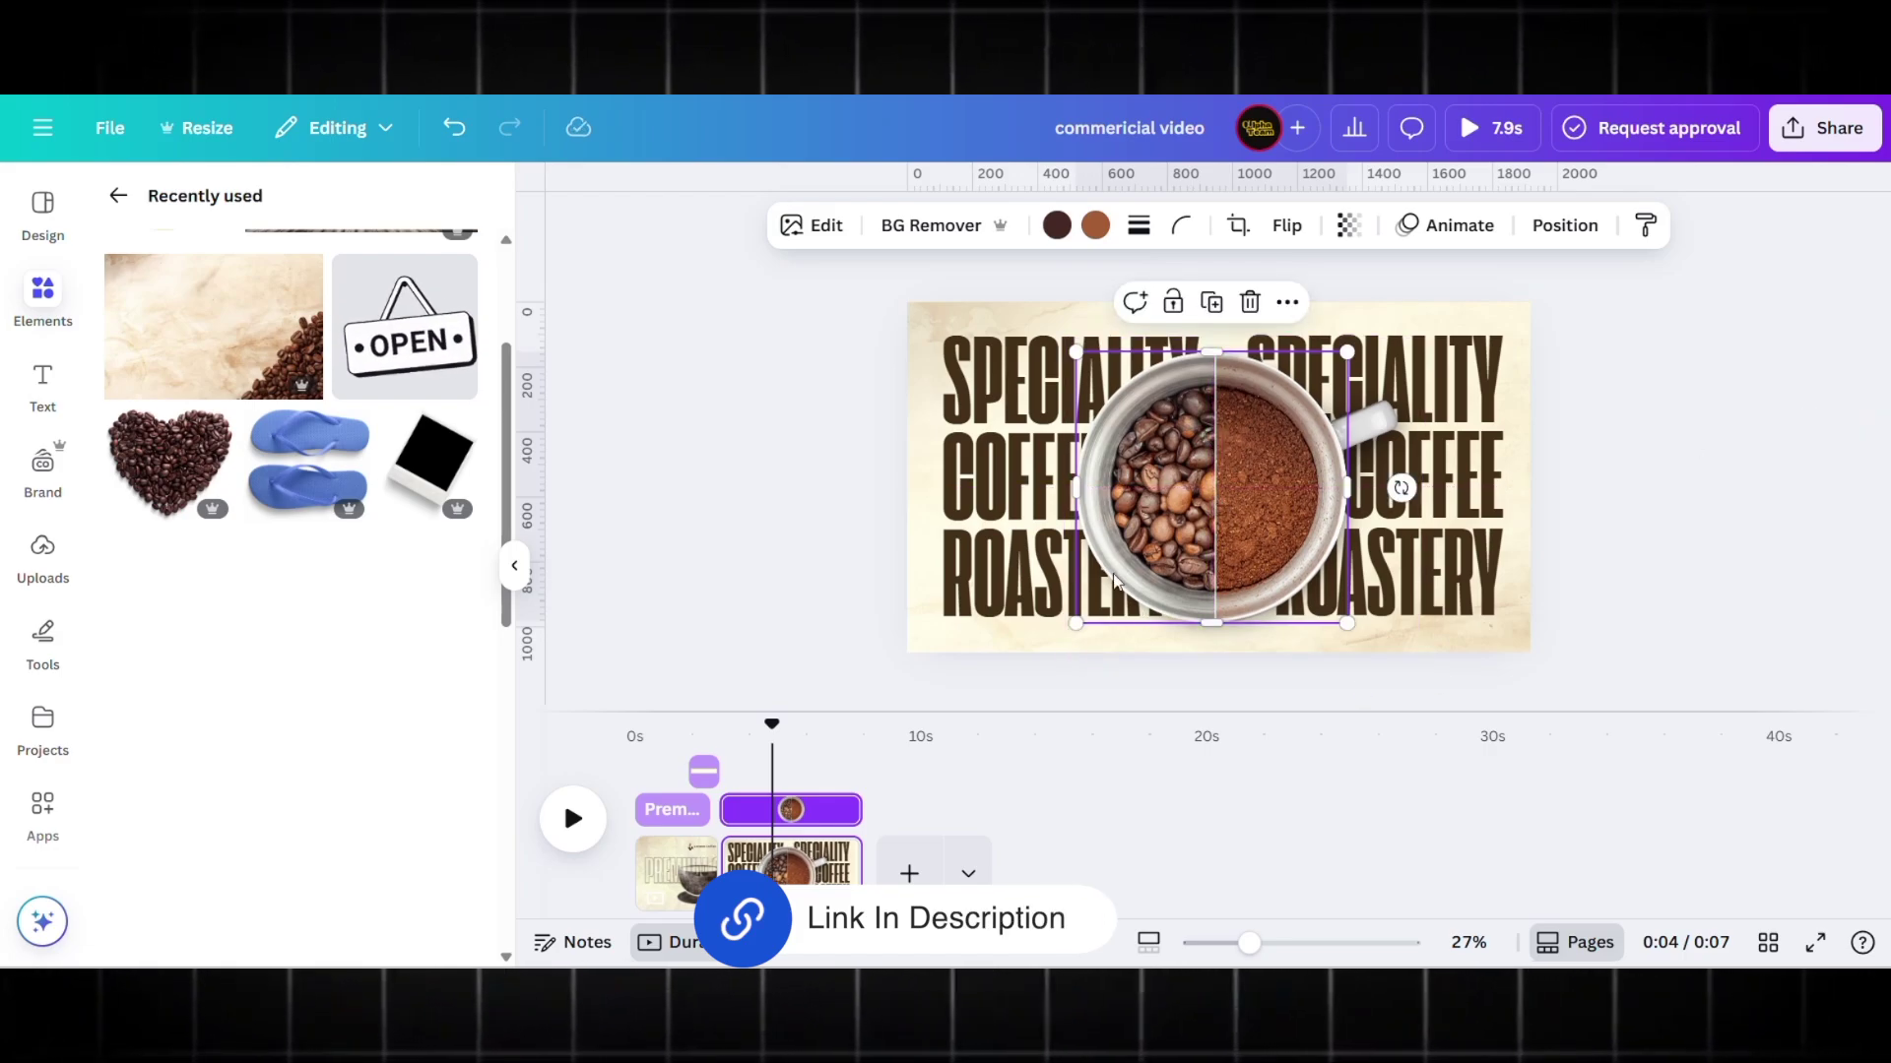
- Crop the grinder image to its beans half, about 431 × 834, revealing the coffee cup
scroll(1268, 522, "up", 5)
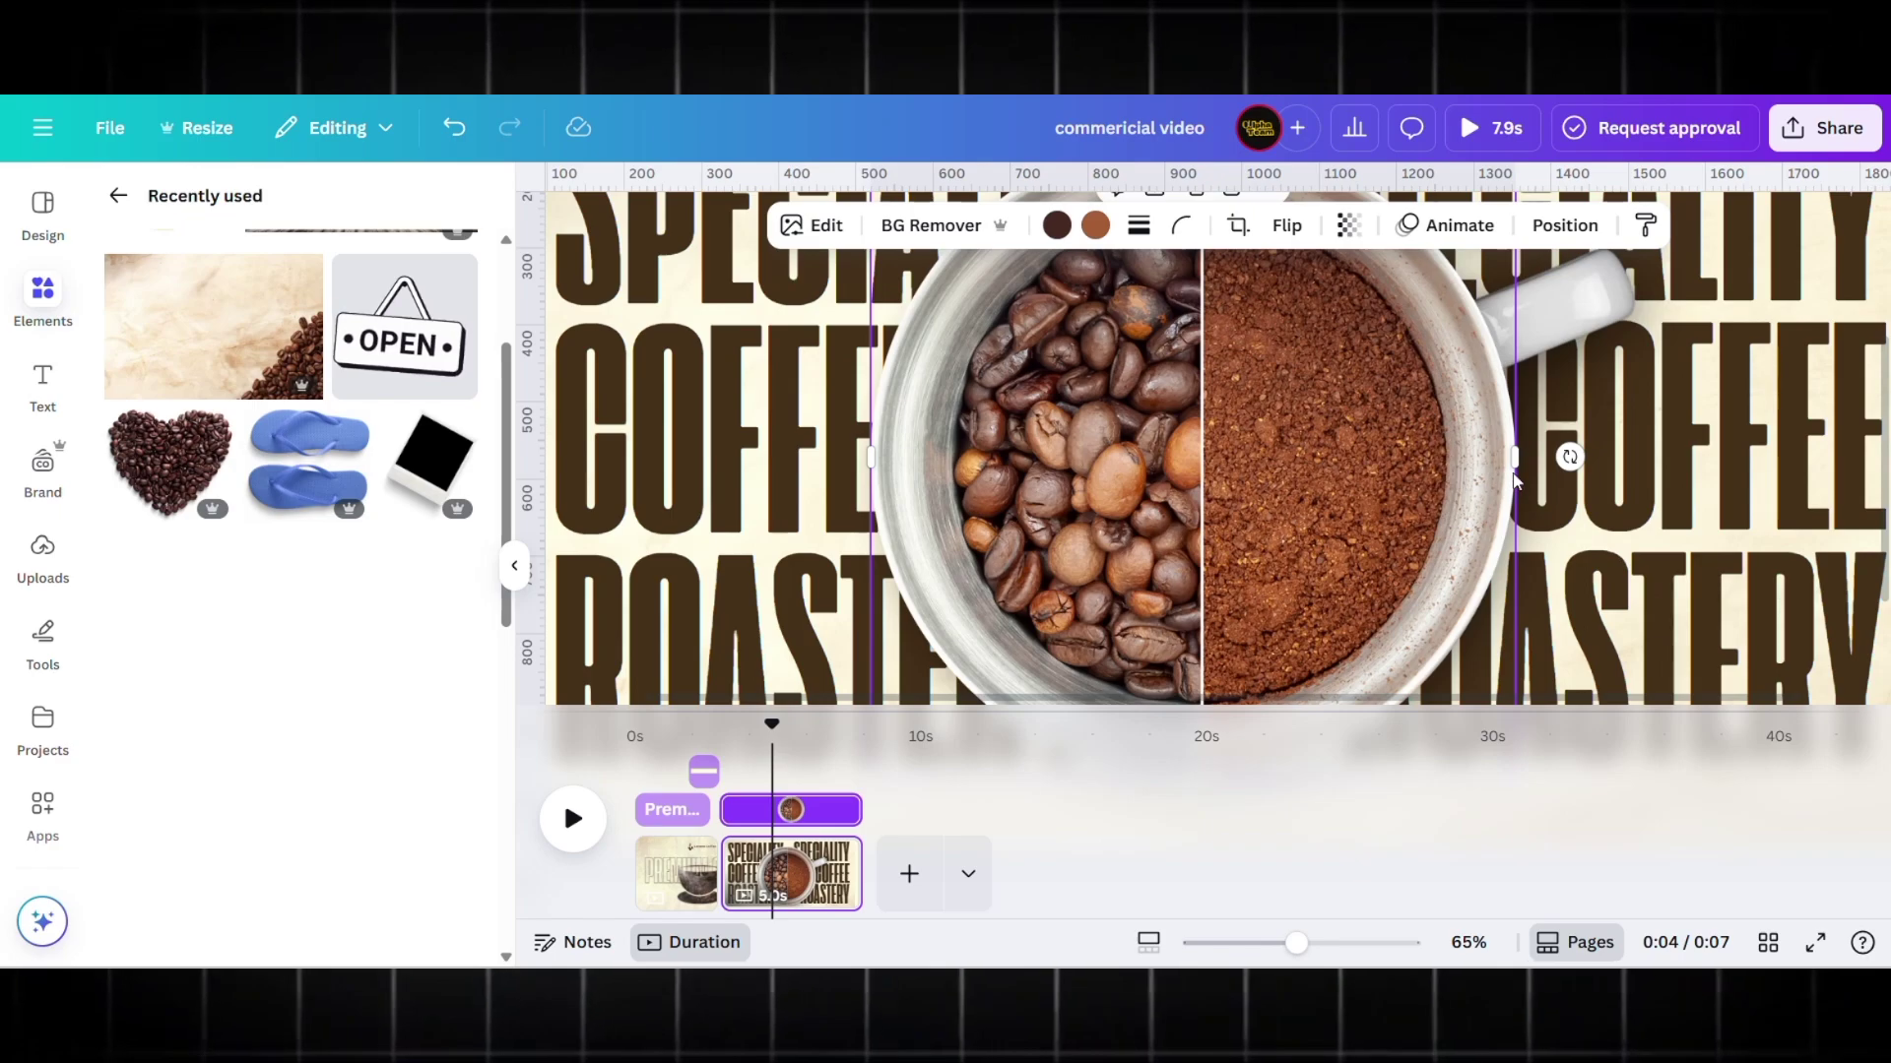
left_click_drag(1515, 479, 1190, 450)
scroll(1221, 476, "up", 3)
scroll(1222, 476, "up", 3)
scroll(1221, 537, "down", 6)
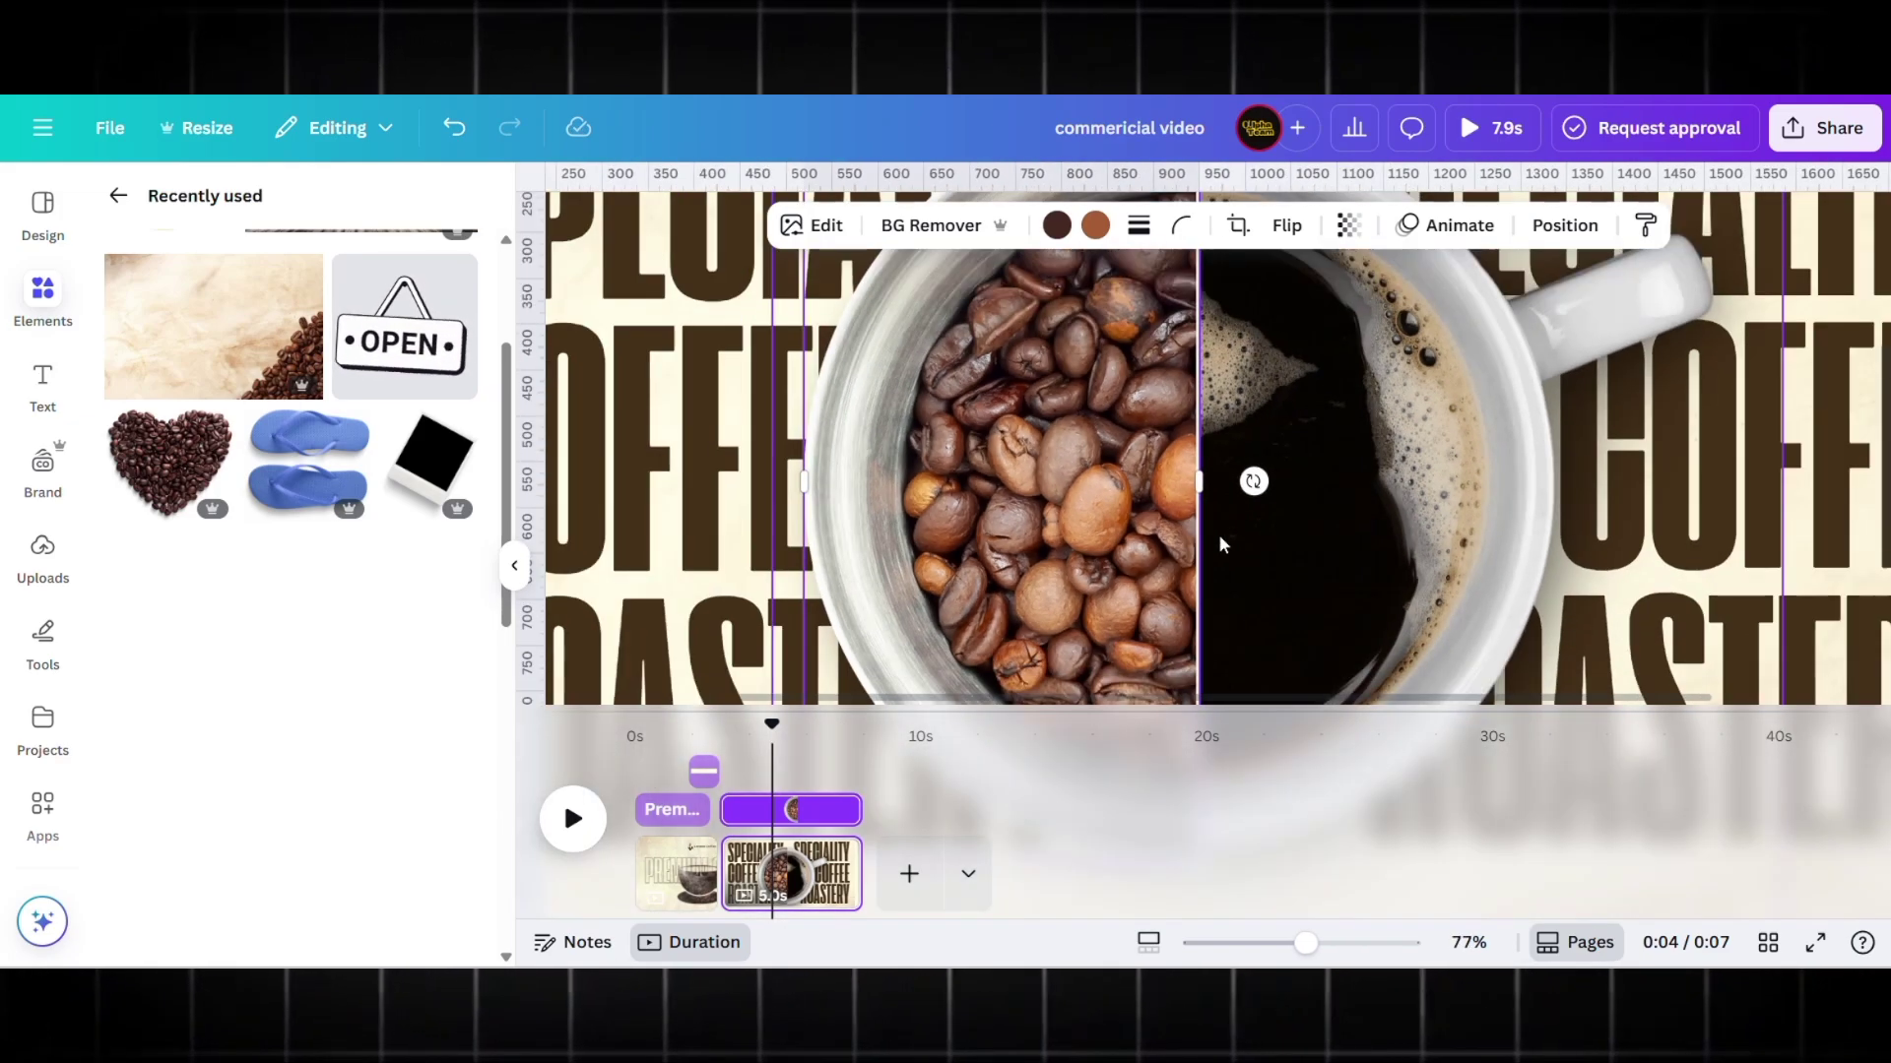
- Resize the beans half and move it over the left side of the cup
scroll(1219, 536, "down", 2)
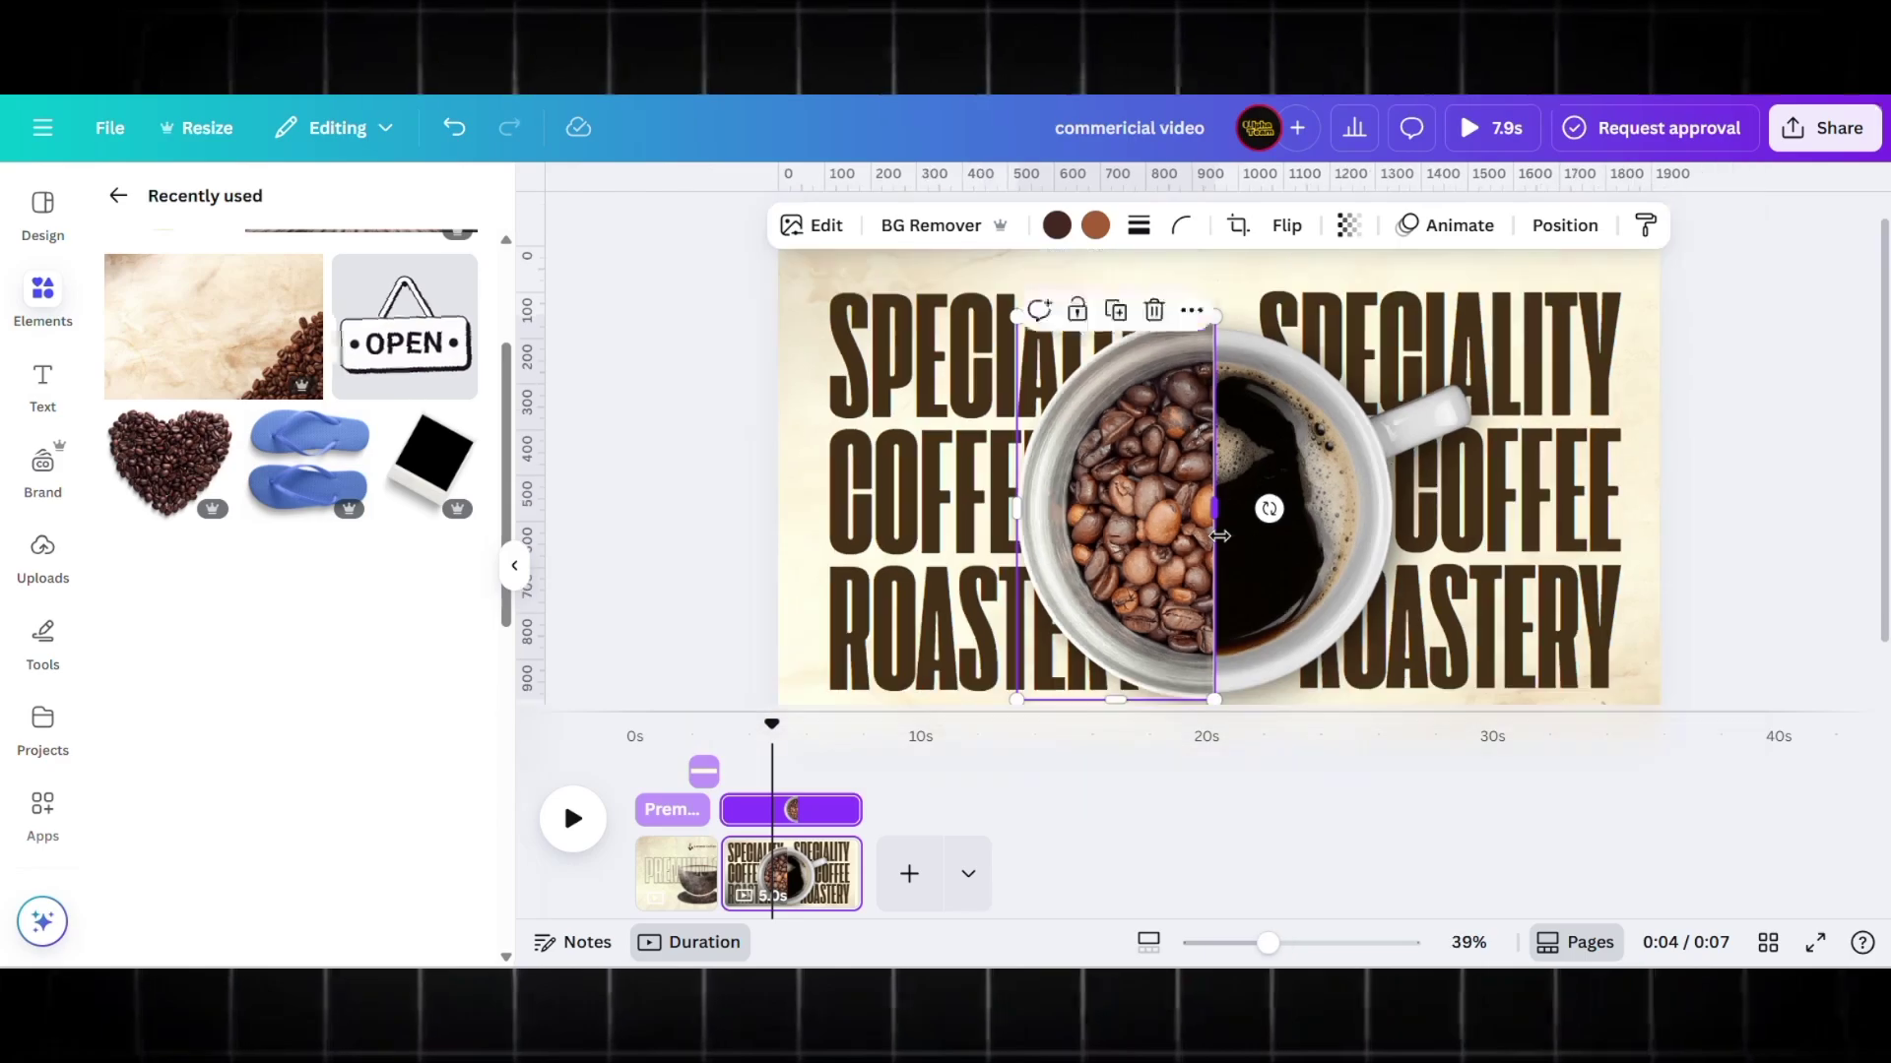
left_click_drag(1214, 643, 1210, 643)
left_click_drag(1210, 332, 1212, 333)
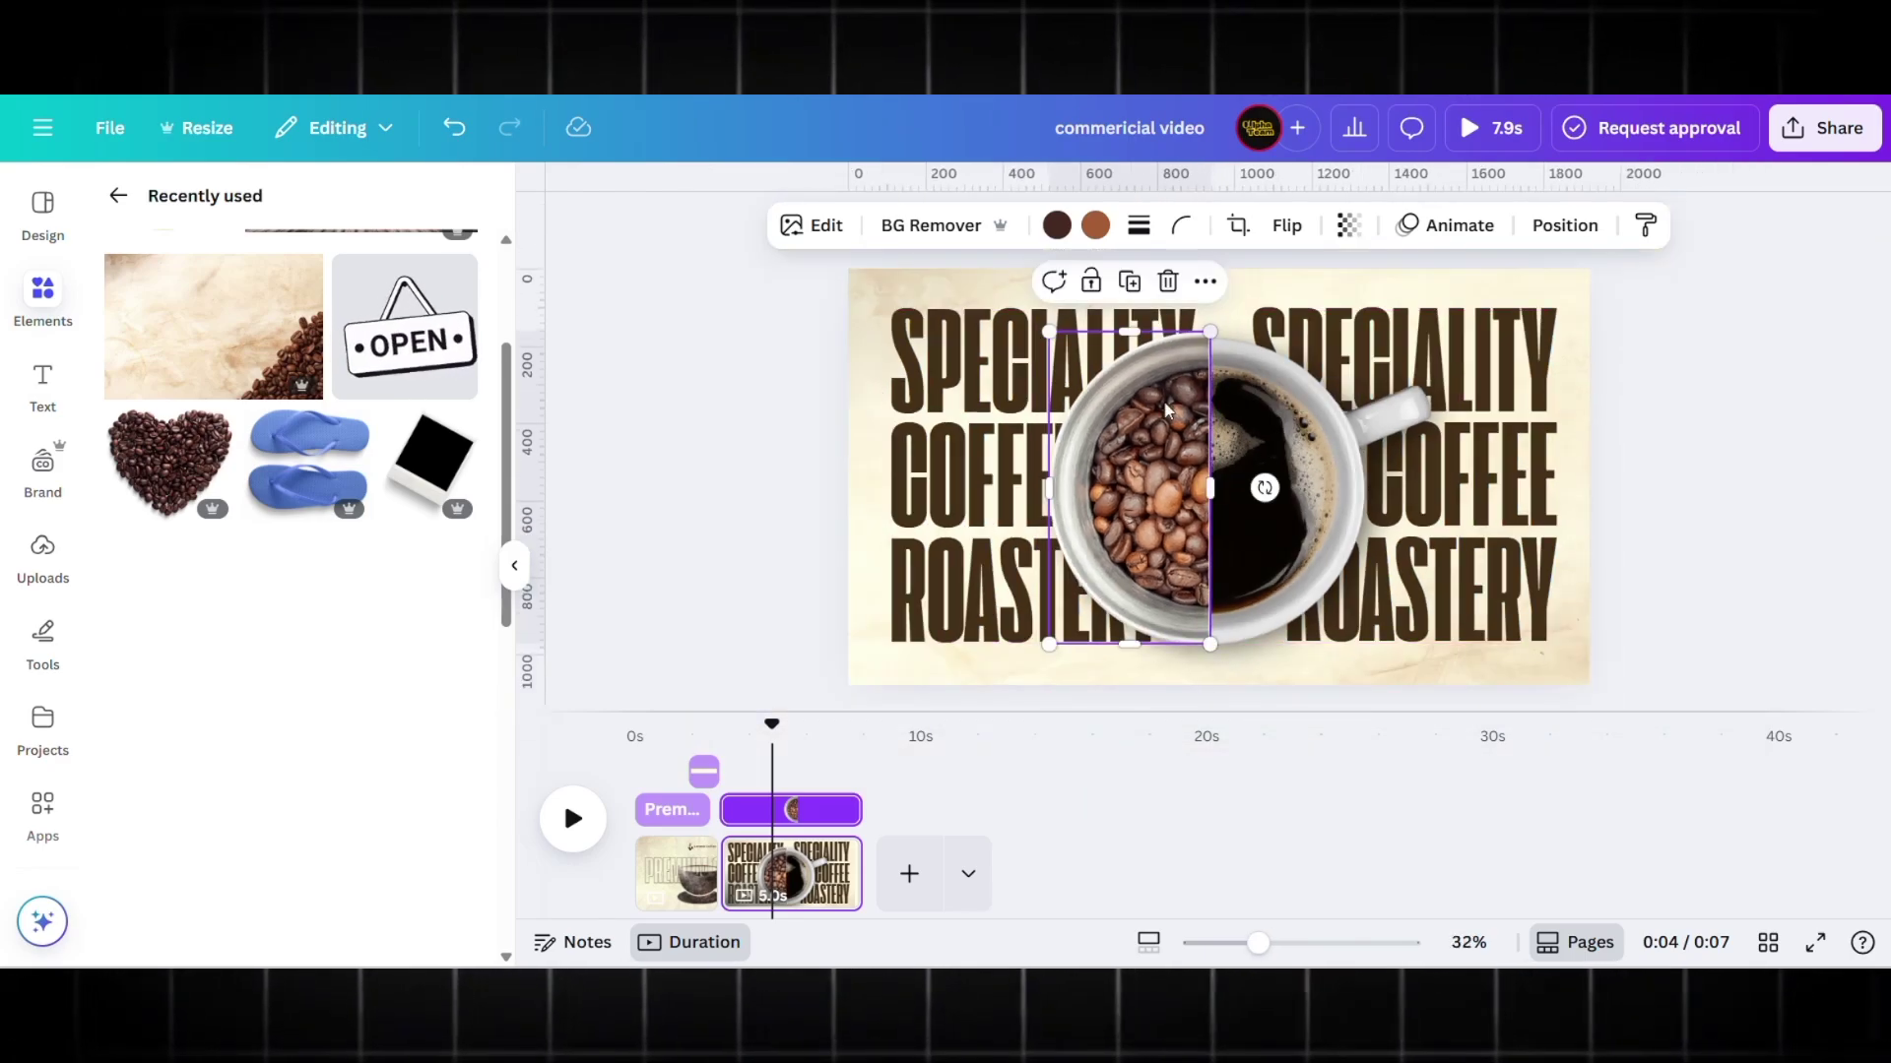
left_click_drag(1125, 469, 1367, 459)
- Crop a second grinder copy to its ground-coffee half and align it against the beans half
left_click_drag(1052, 464, 1211, 475)
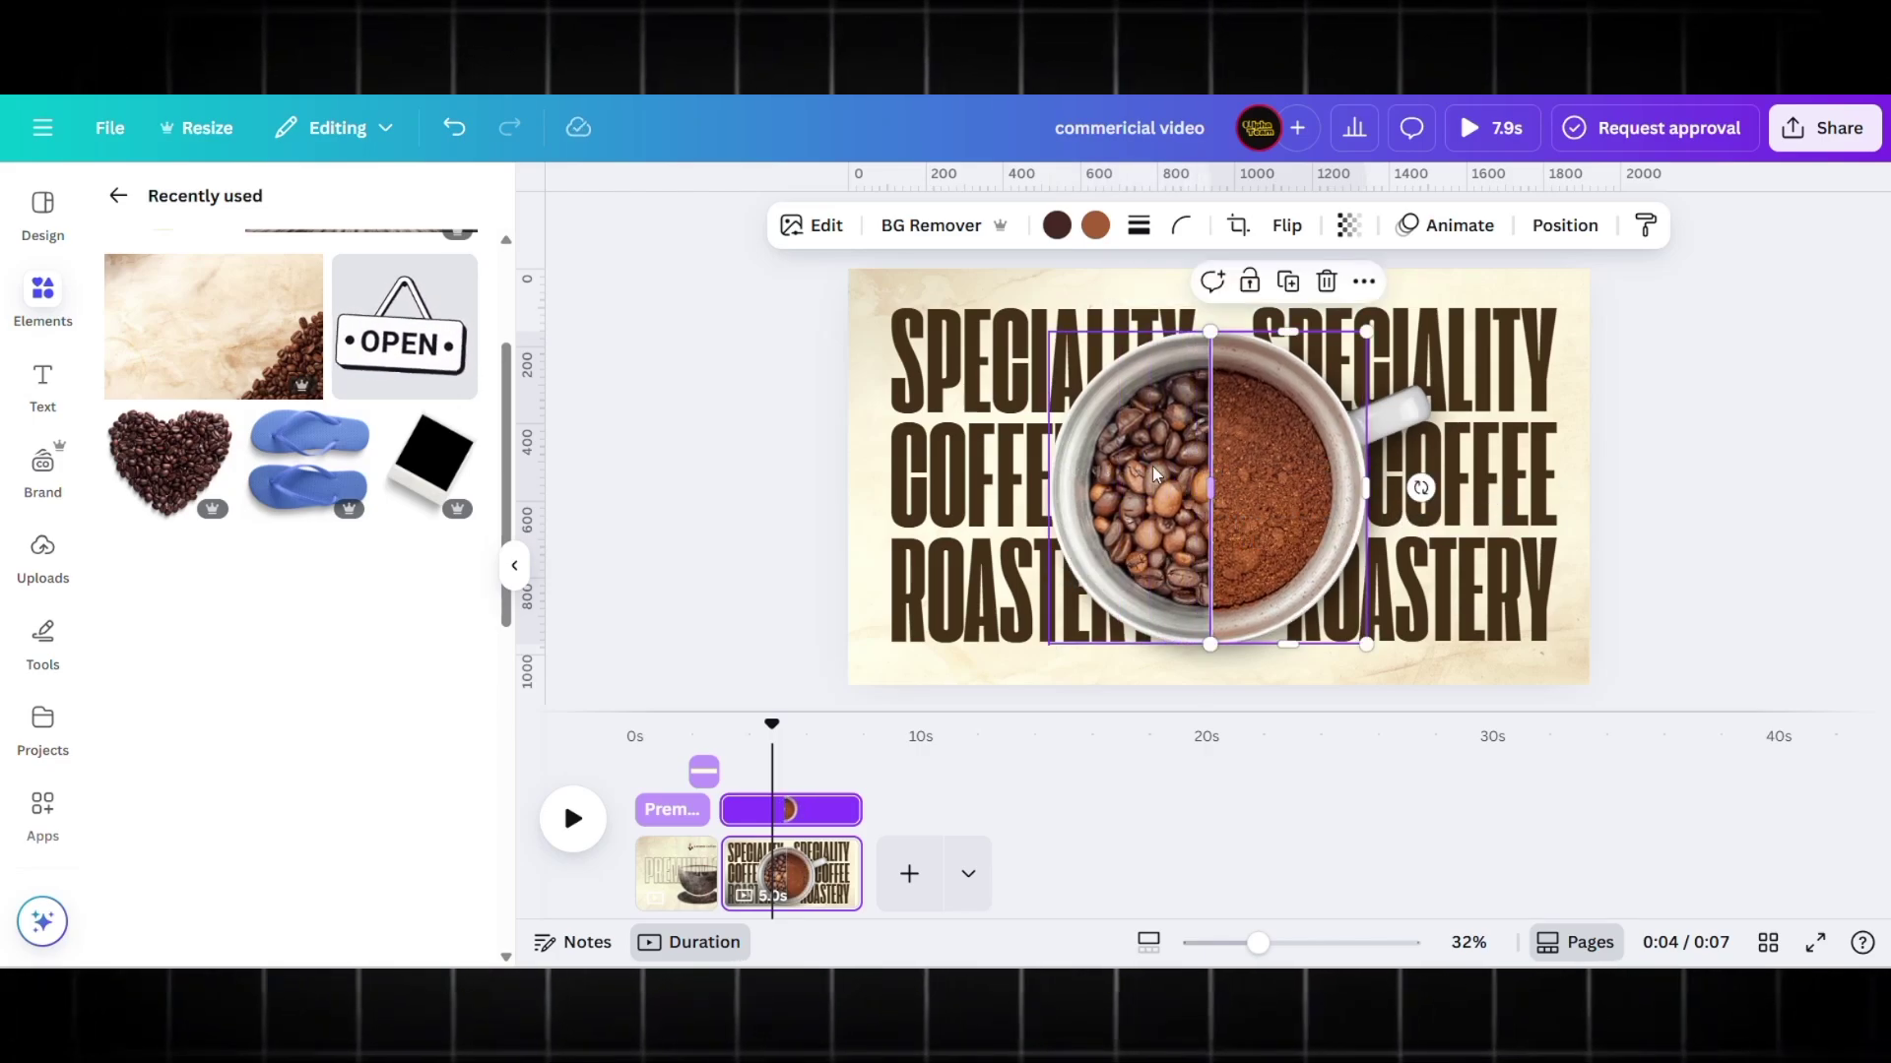
left_click(769, 366)
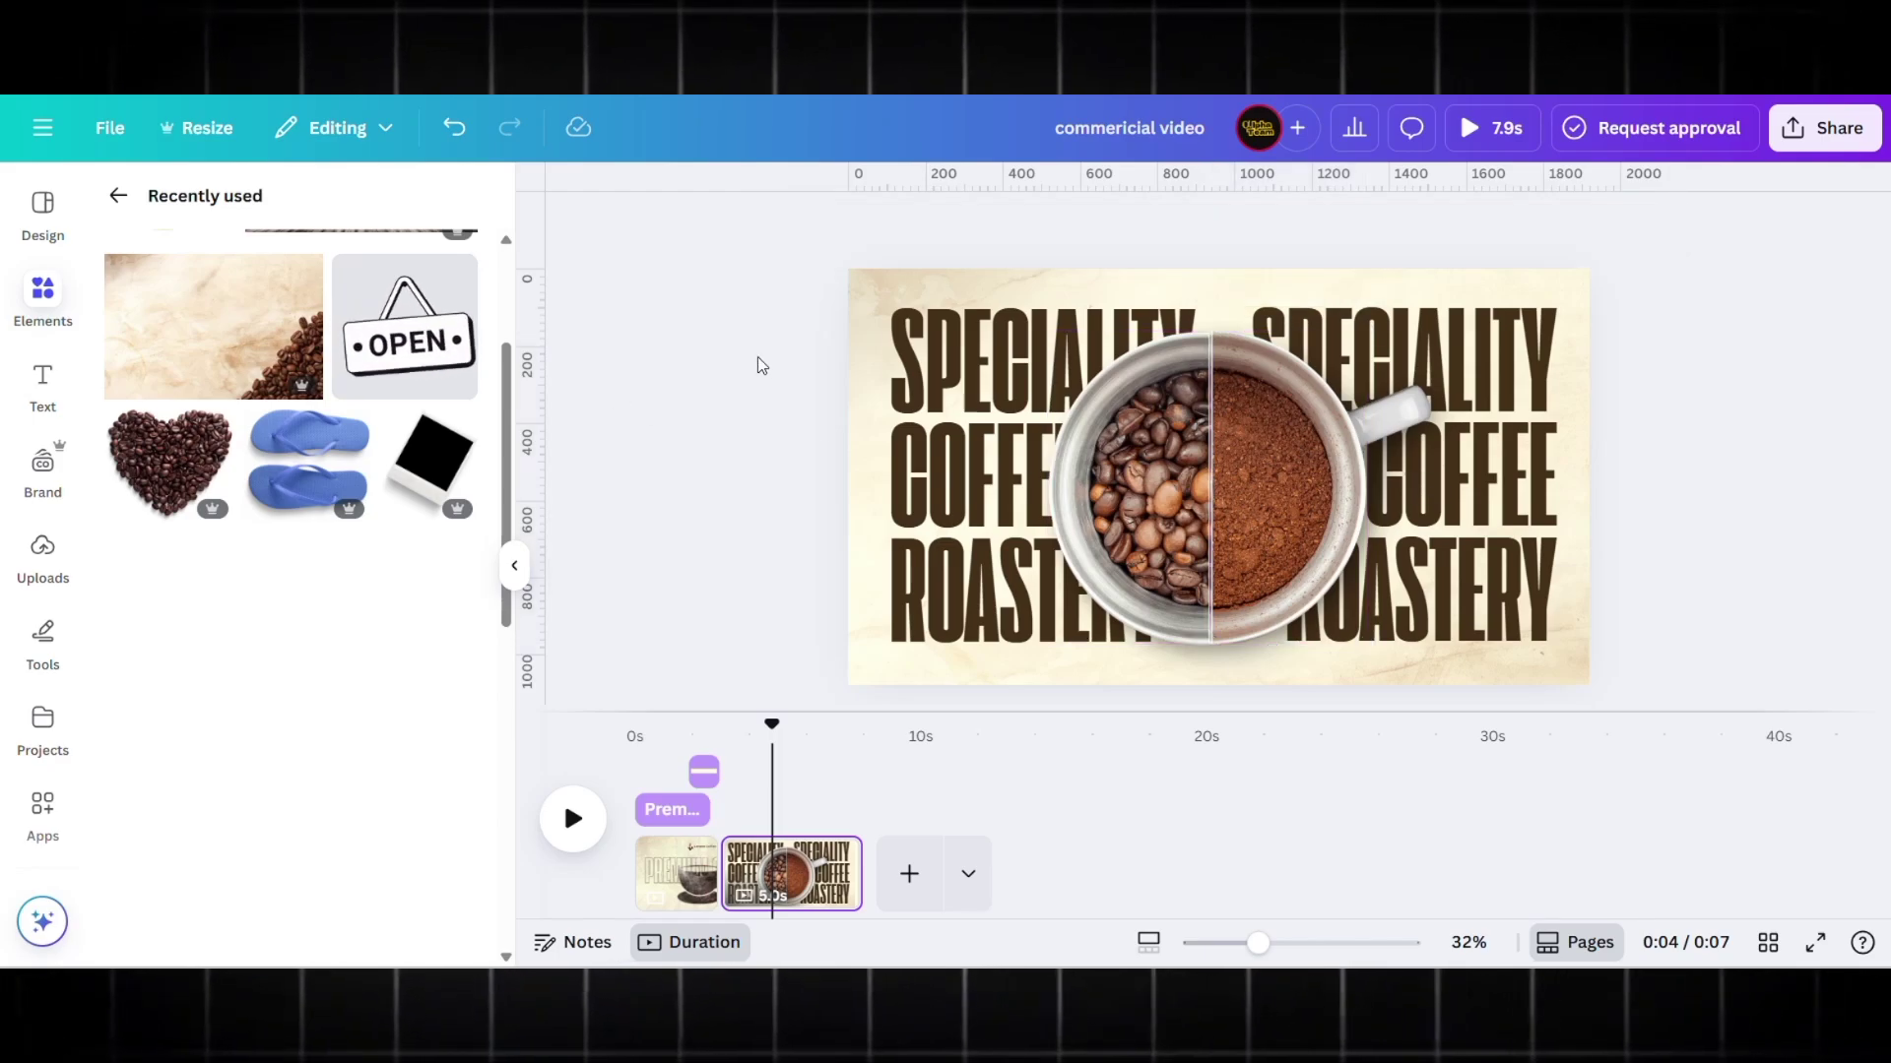
left_click(1215, 396)
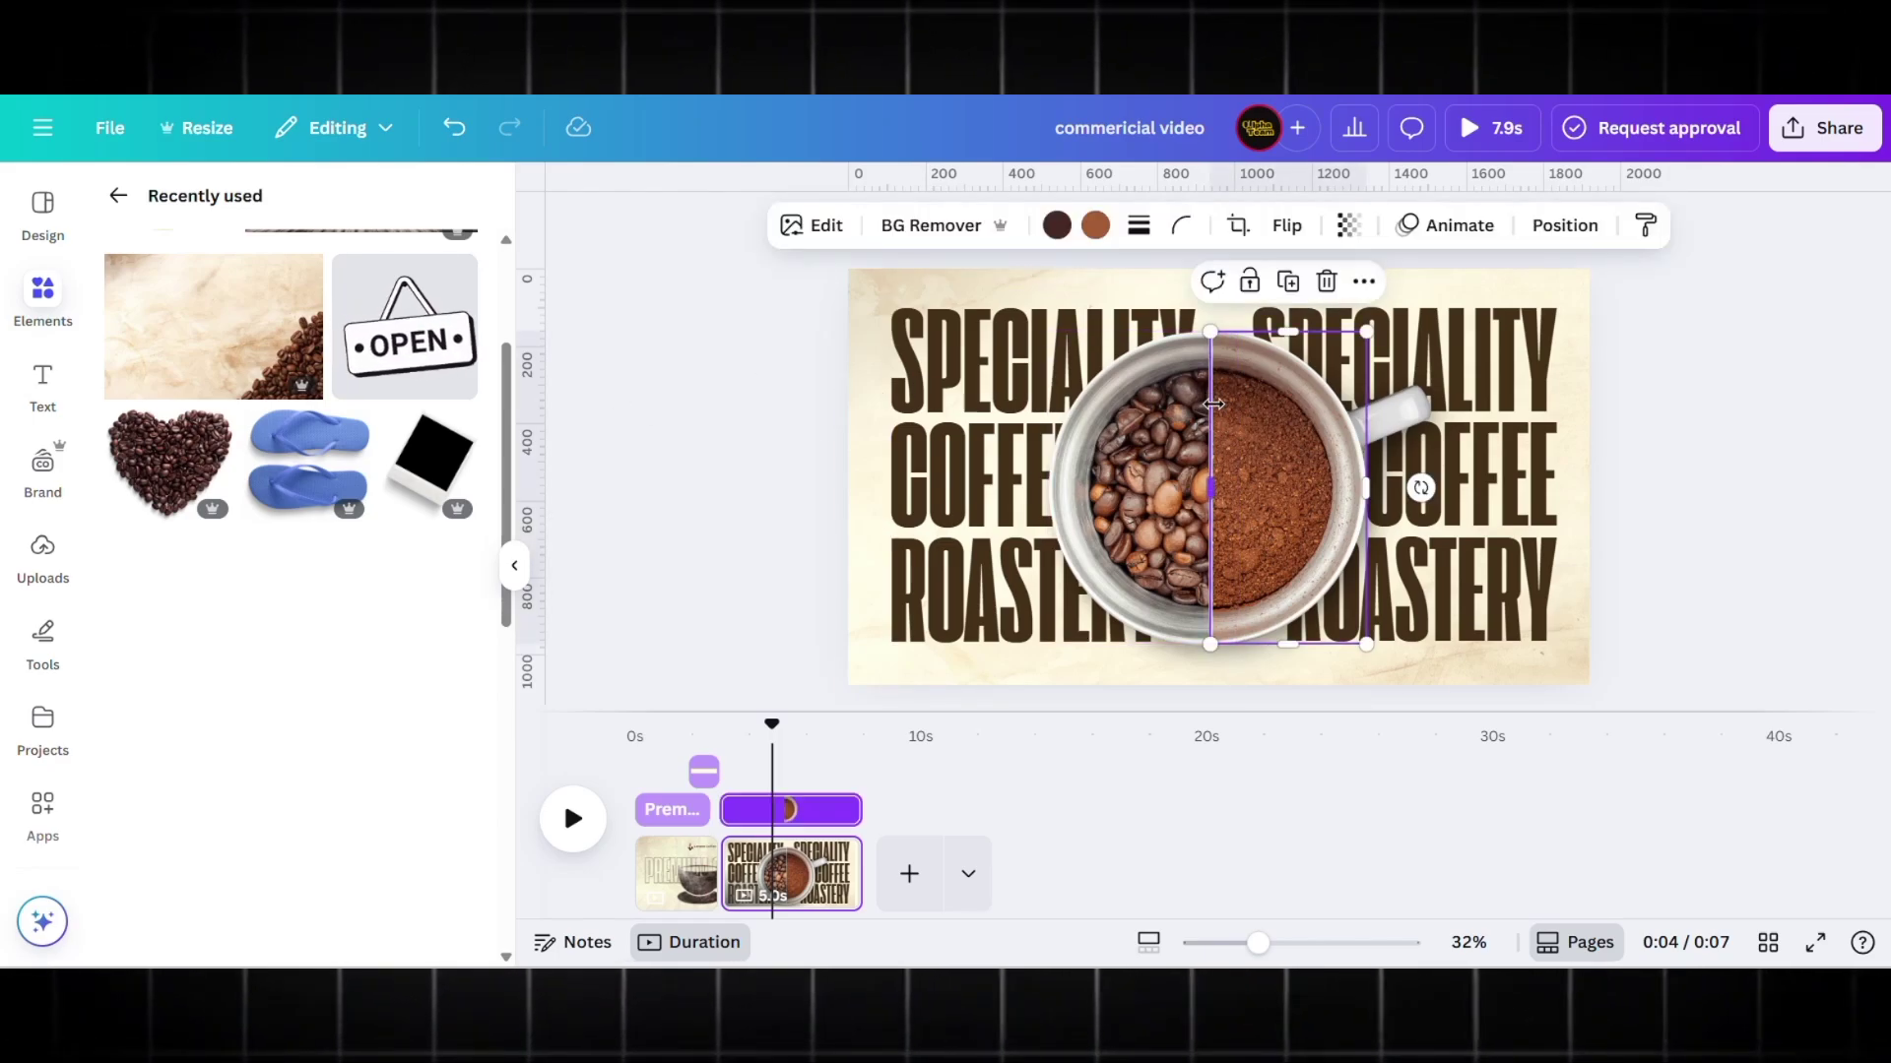
left_click_drag(1213, 403, 1208, 407)
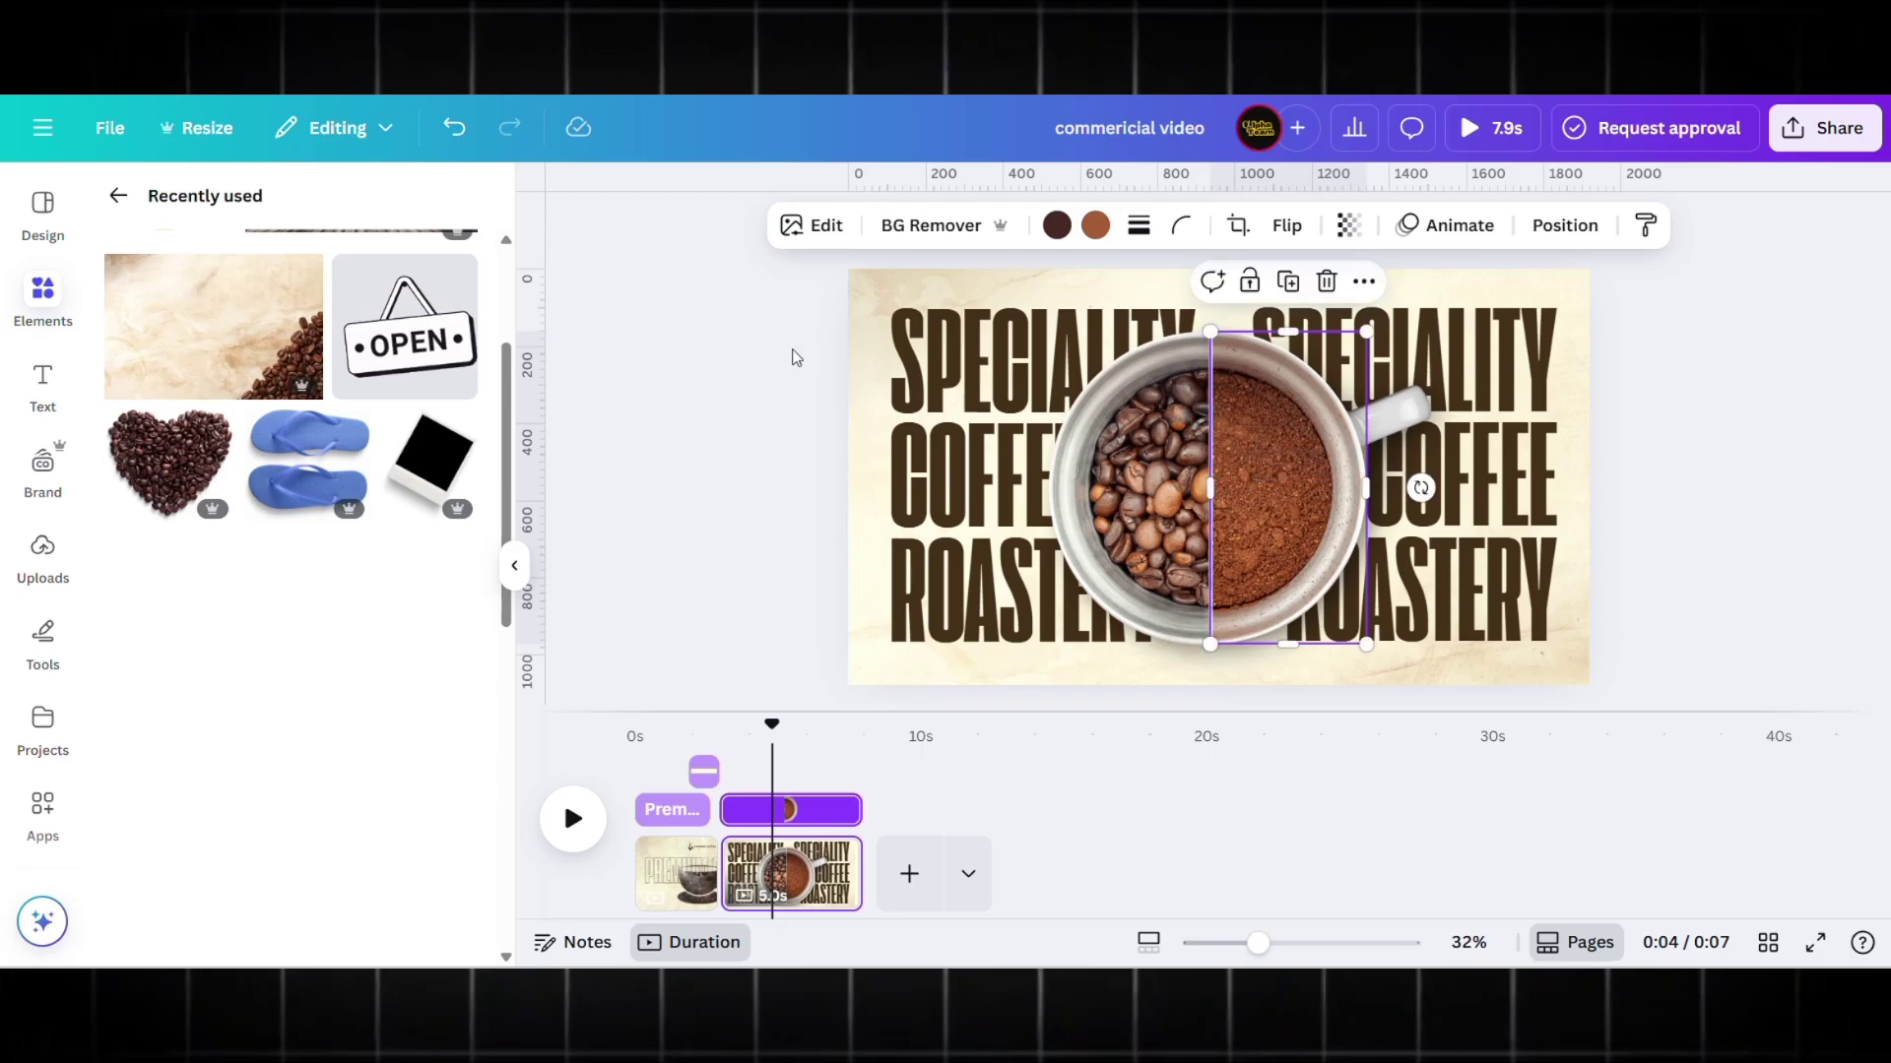
left_click(1142, 463, "shift")
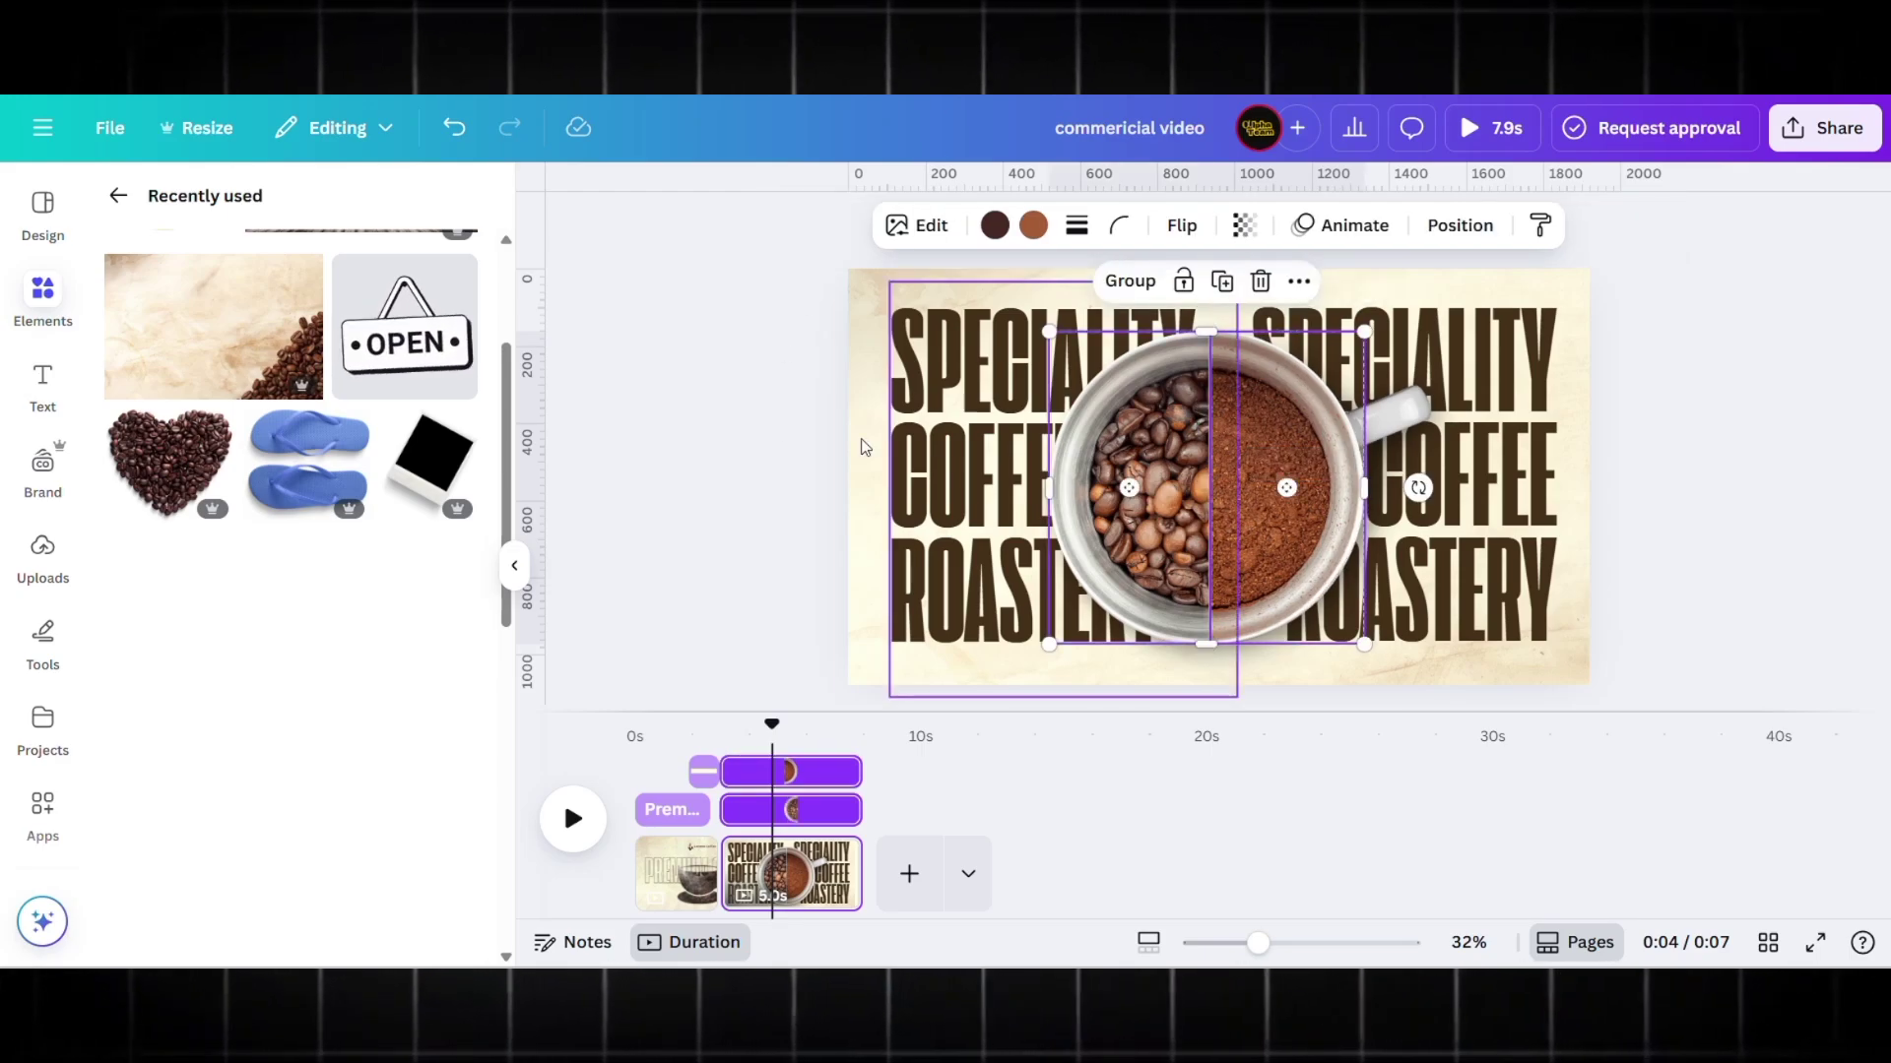
left_click(780, 430)
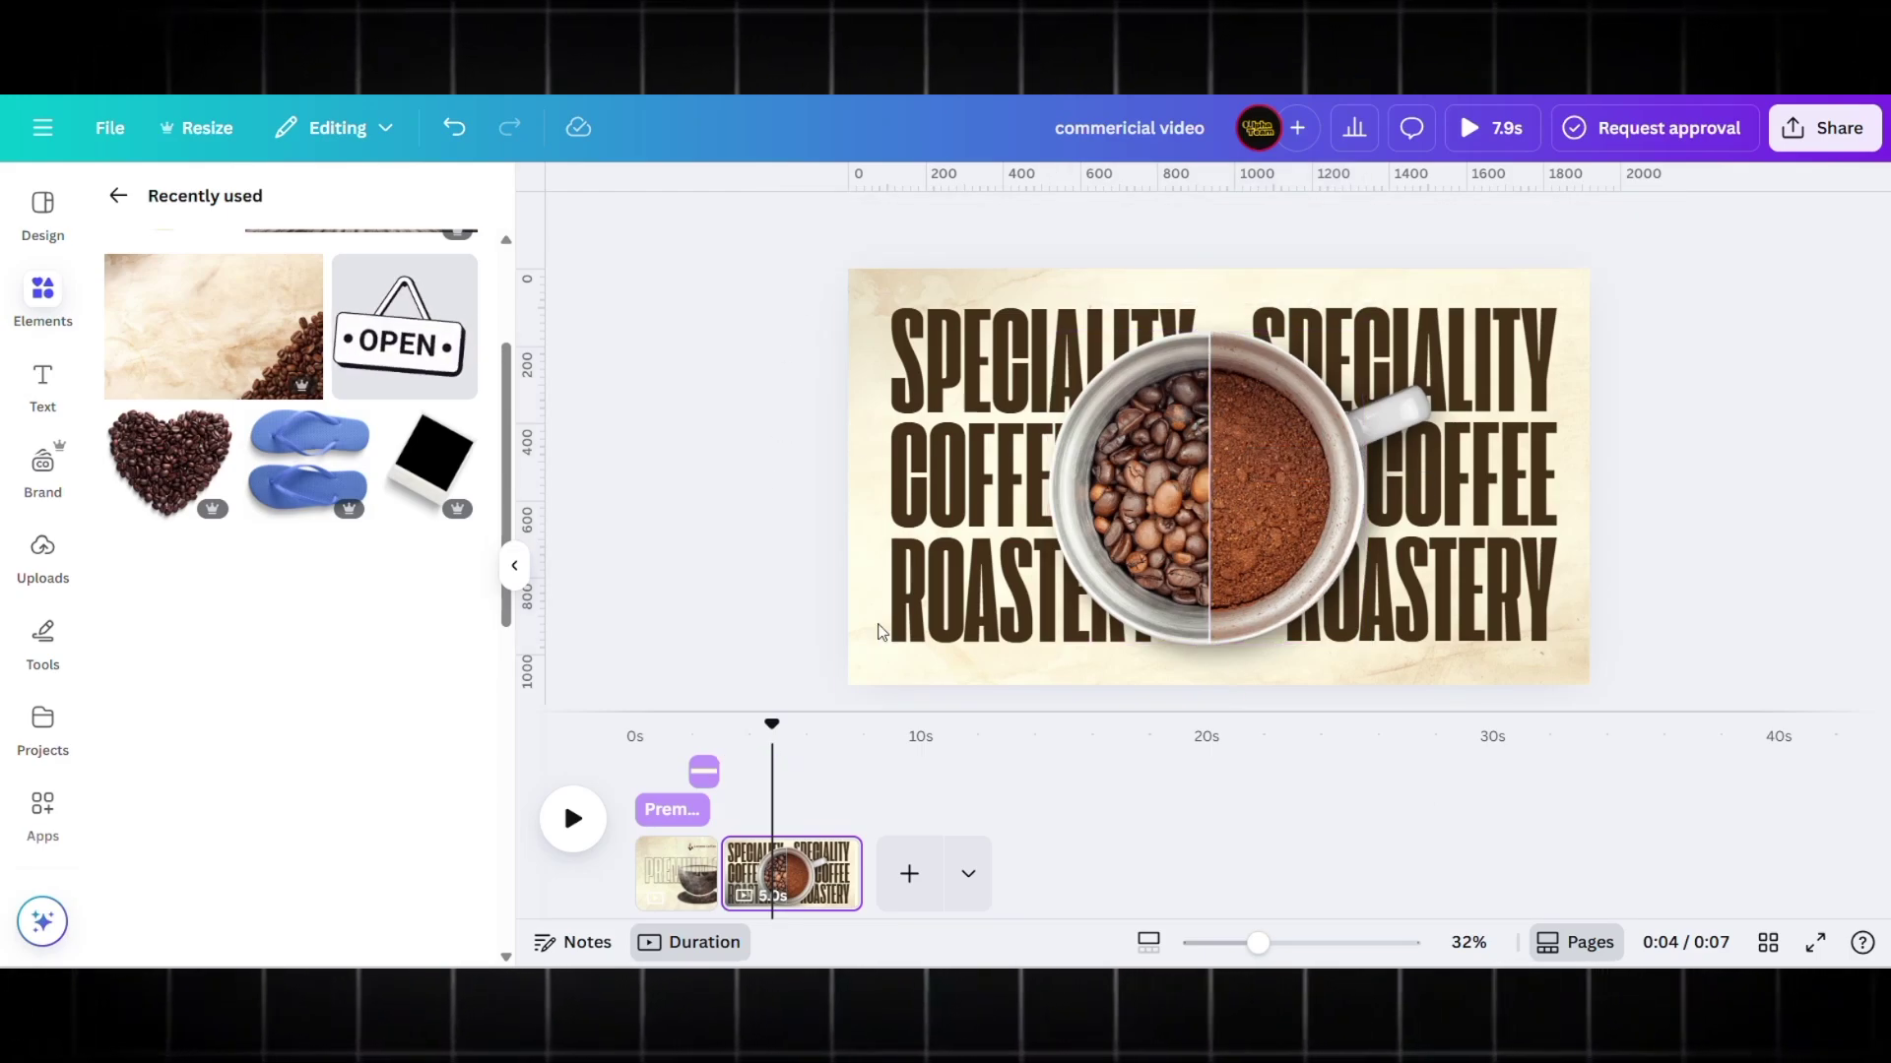
- Add small coffee bean elements and scatter them around the headline text
scroll(815, 584, "down", 2)
scroll(414, 591, "up", 3)
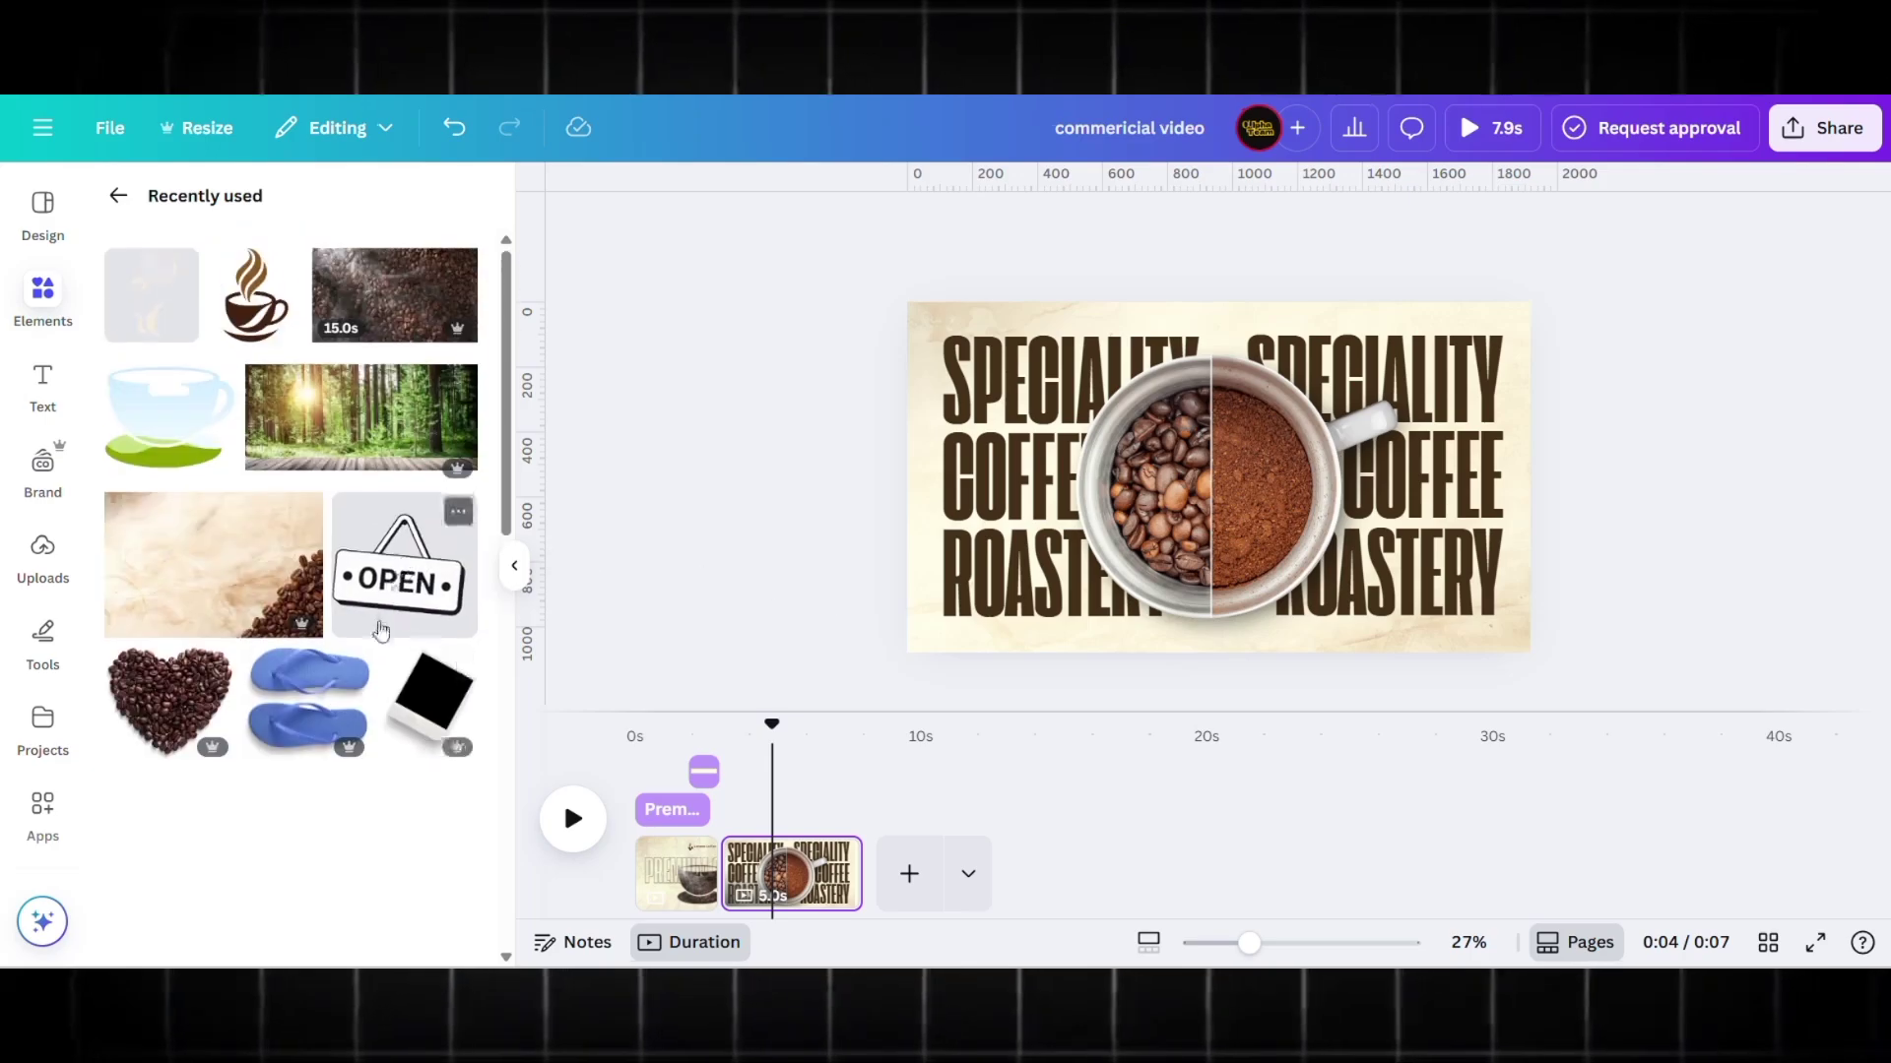
scroll(374, 670, "down", 5)
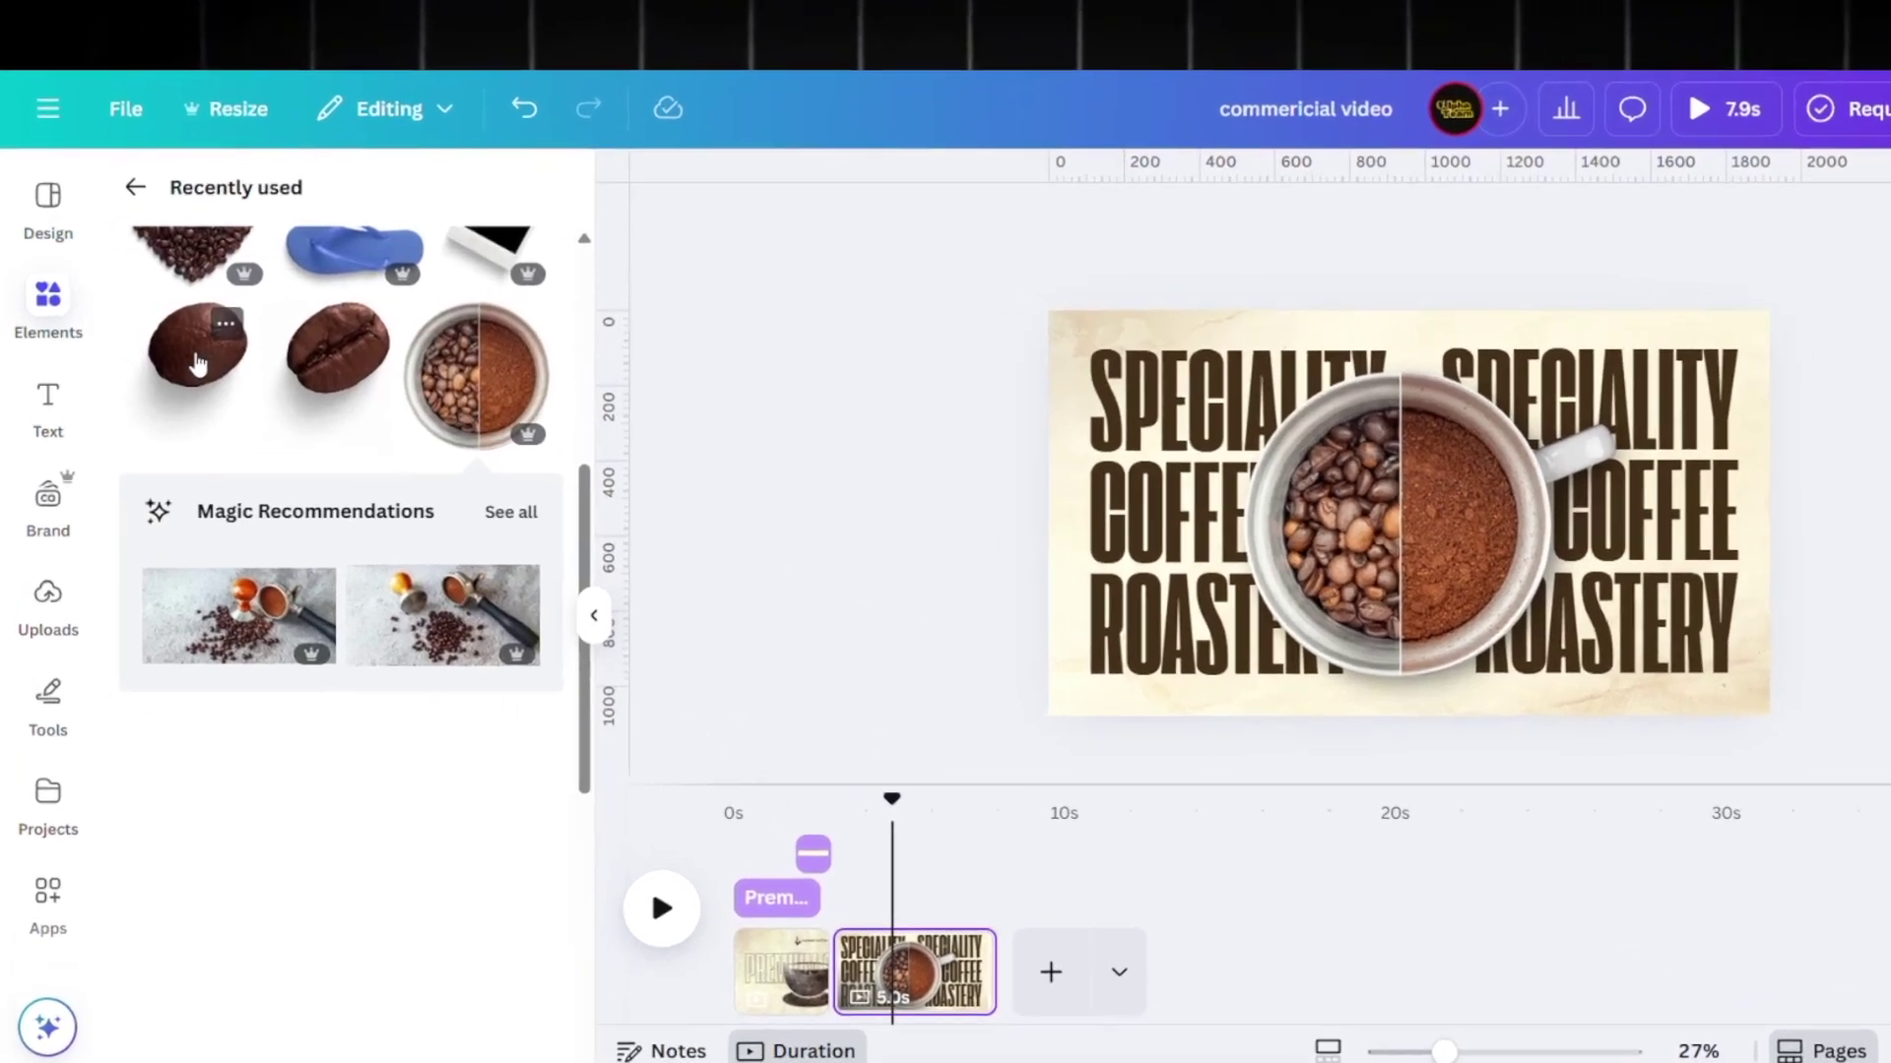
left_click(298, 357)
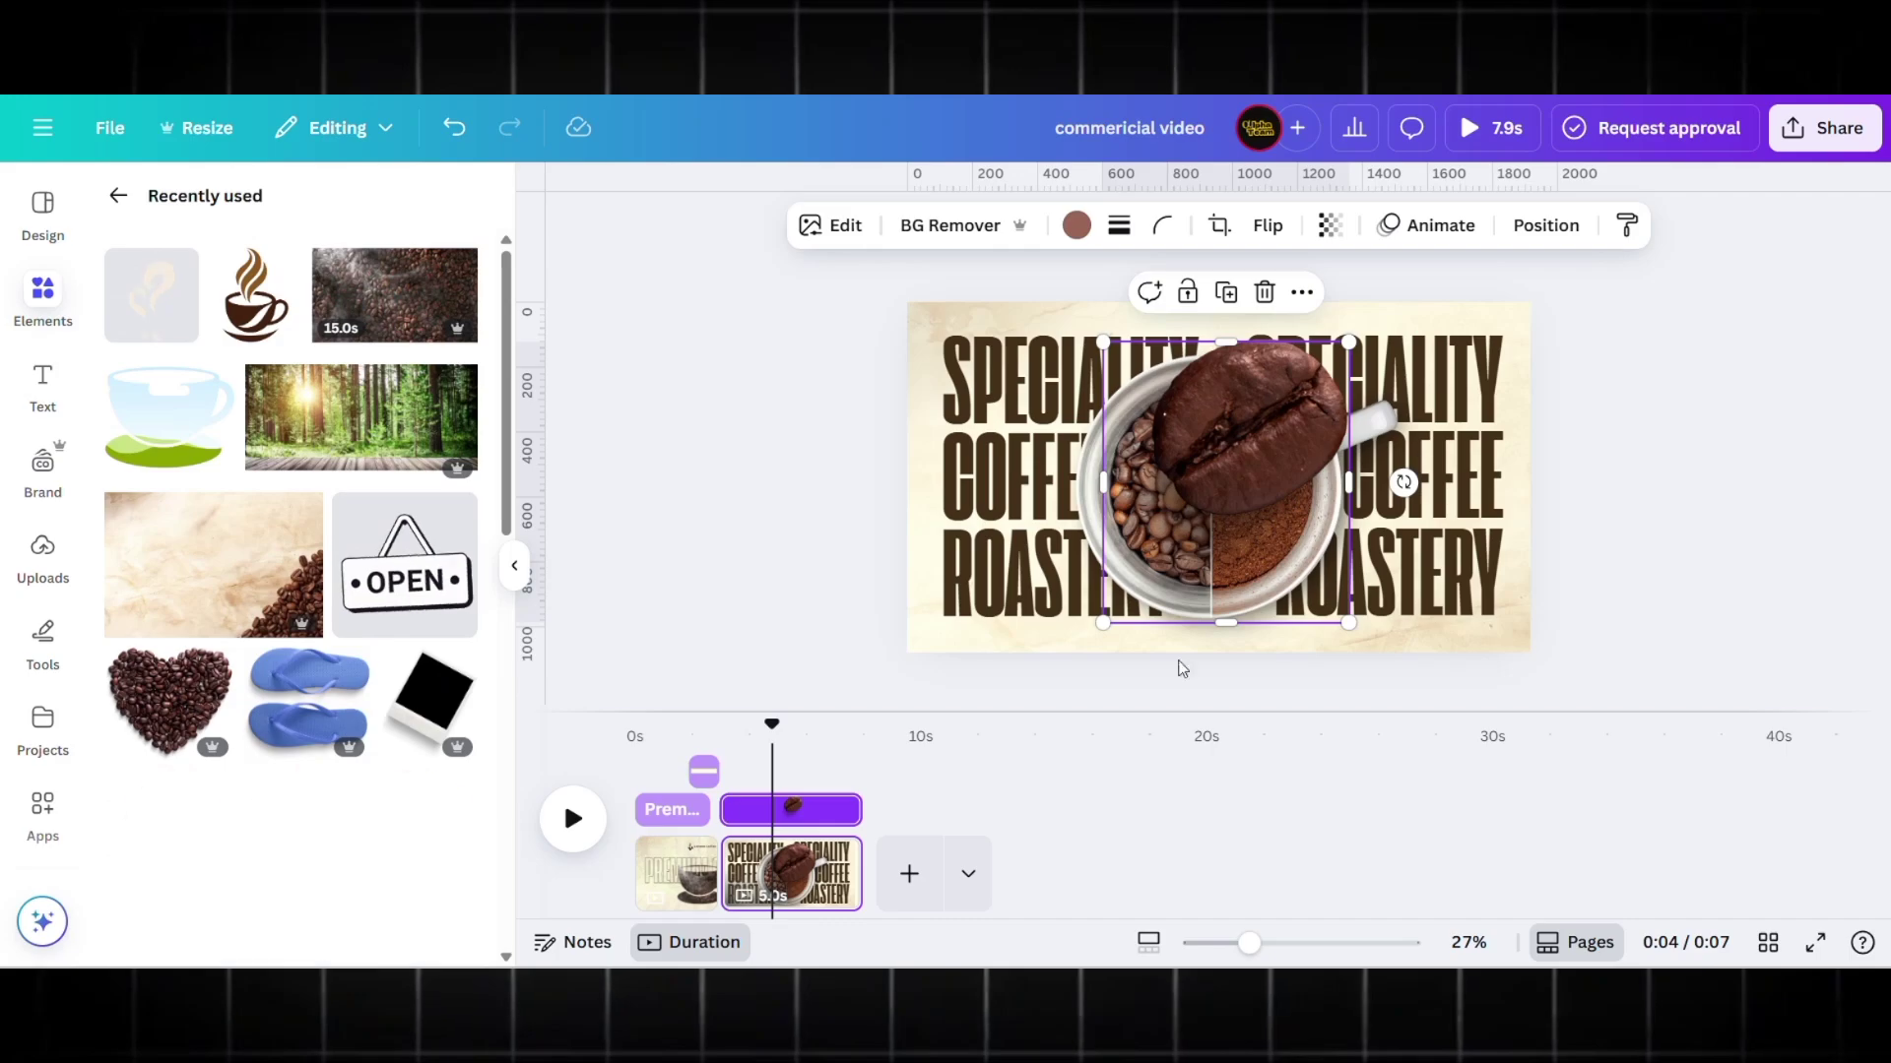
left_click_drag(1349, 341, 1056, 571)
left_click(1231, 413)
left_click_drag(1349, 622, 1013, 477)
left_click_drag(1039, 630, 1049, 658)
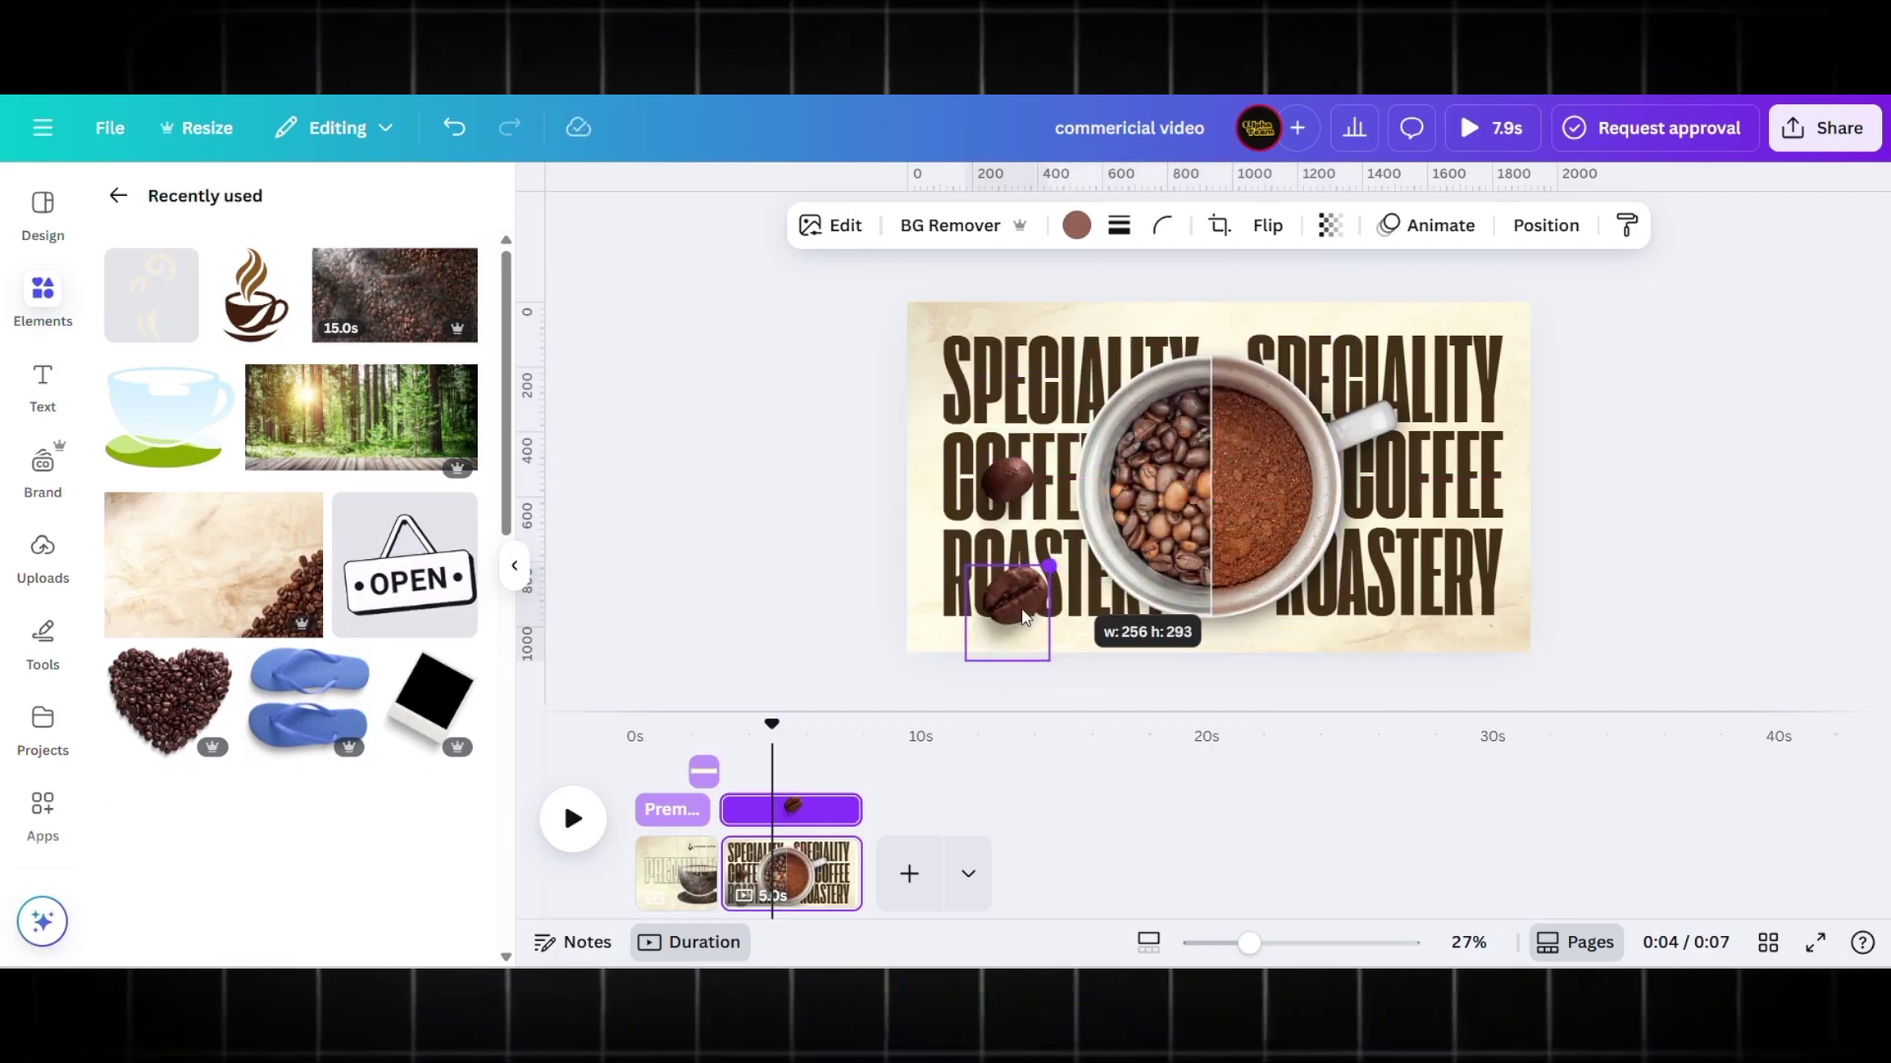
mouse_move(1024, 414)
left_mouse_down()
mouse_move(1052, 399)
mouse_move(1036, 380)
left_mouse_up()
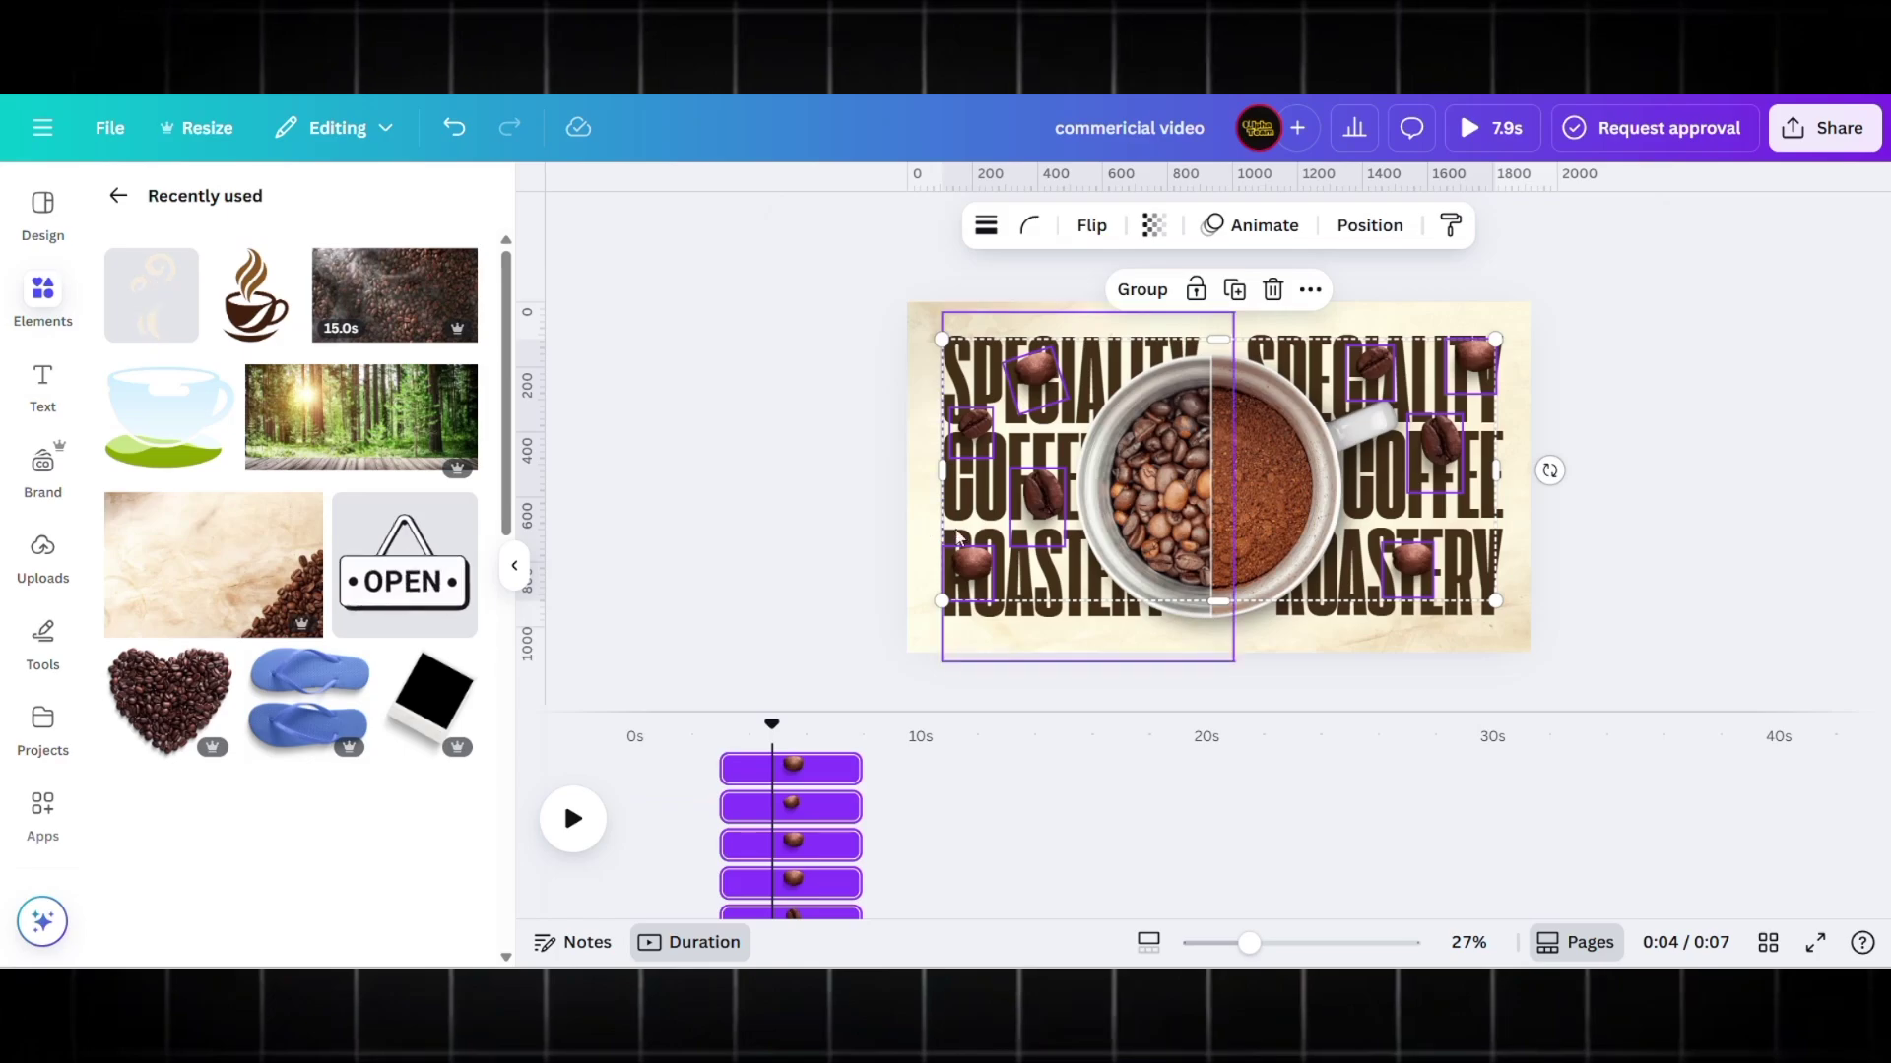
- Animate the beans with Scrapbook and the Wiggle effect
left_click(1248, 225)
scroll(337, 784, "down", 6)
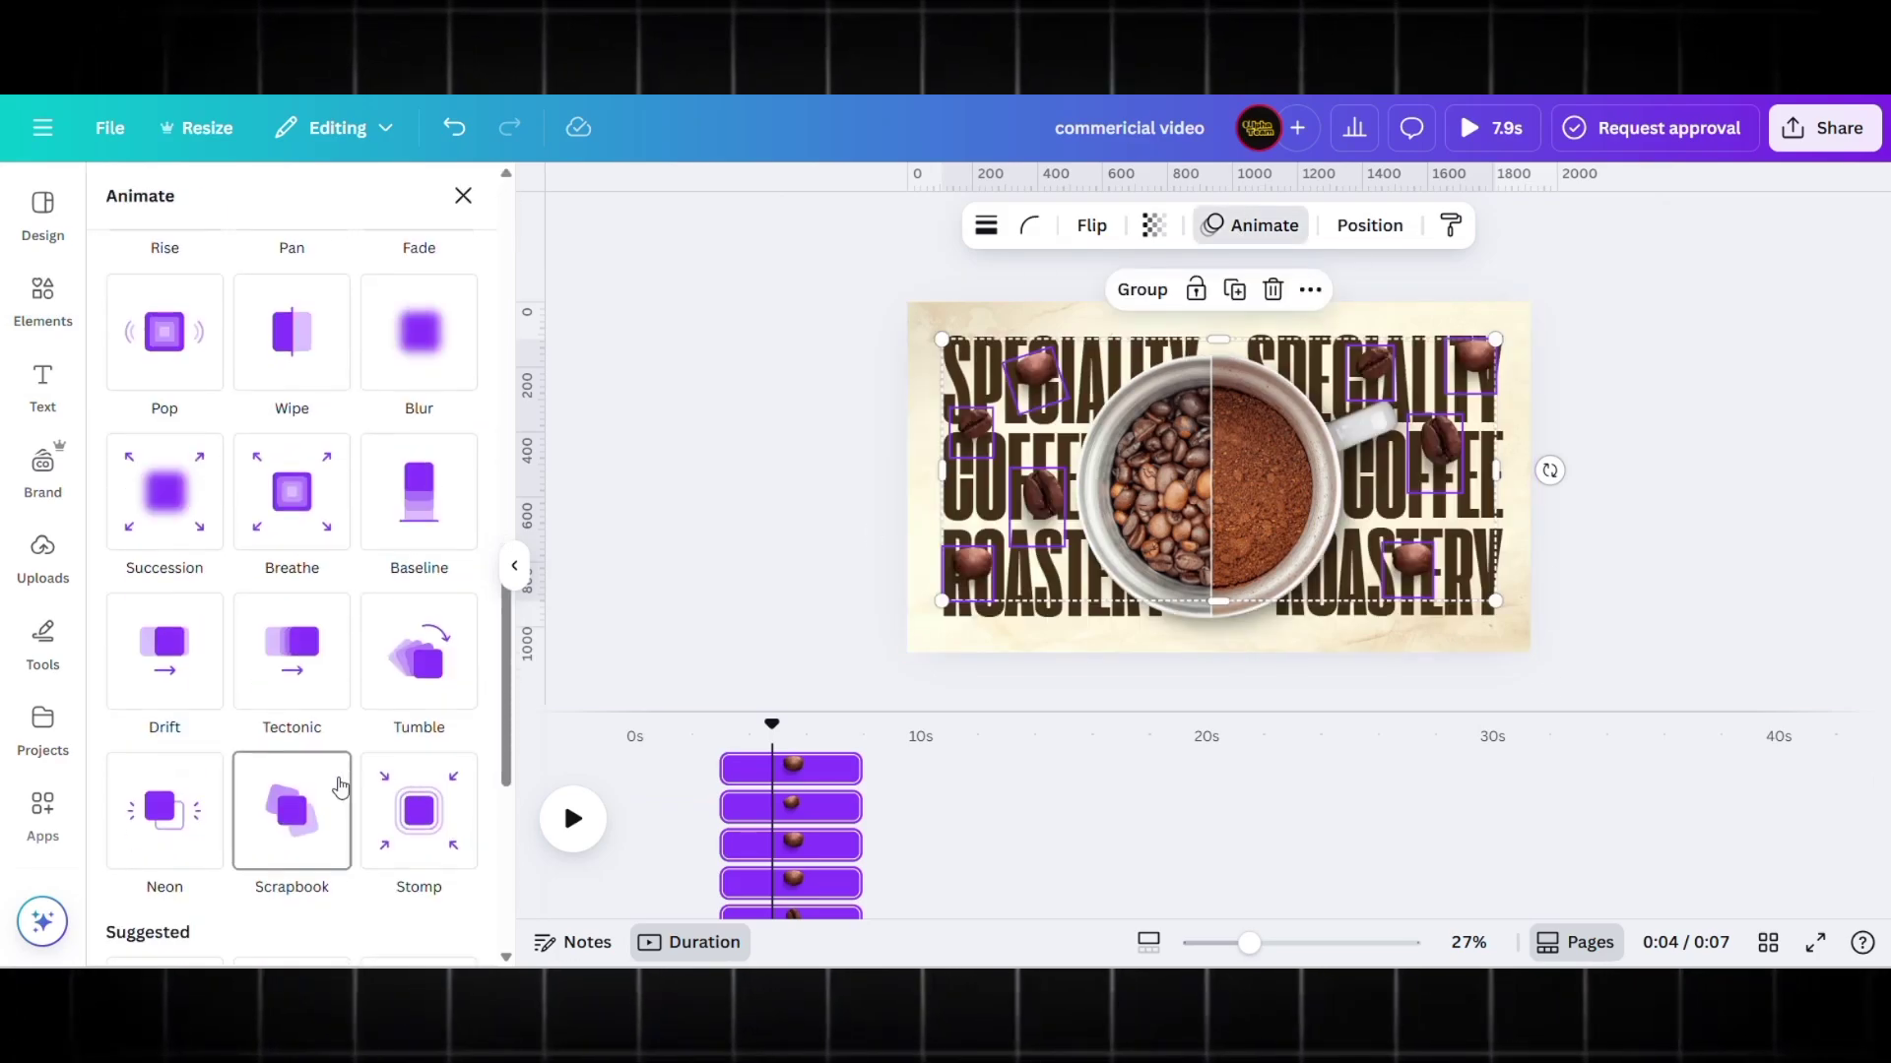
left_click(315, 726)
scroll(279, 802, "down", 5)
left_click(164, 617)
left_click_drag(286, 796, 131, 795)
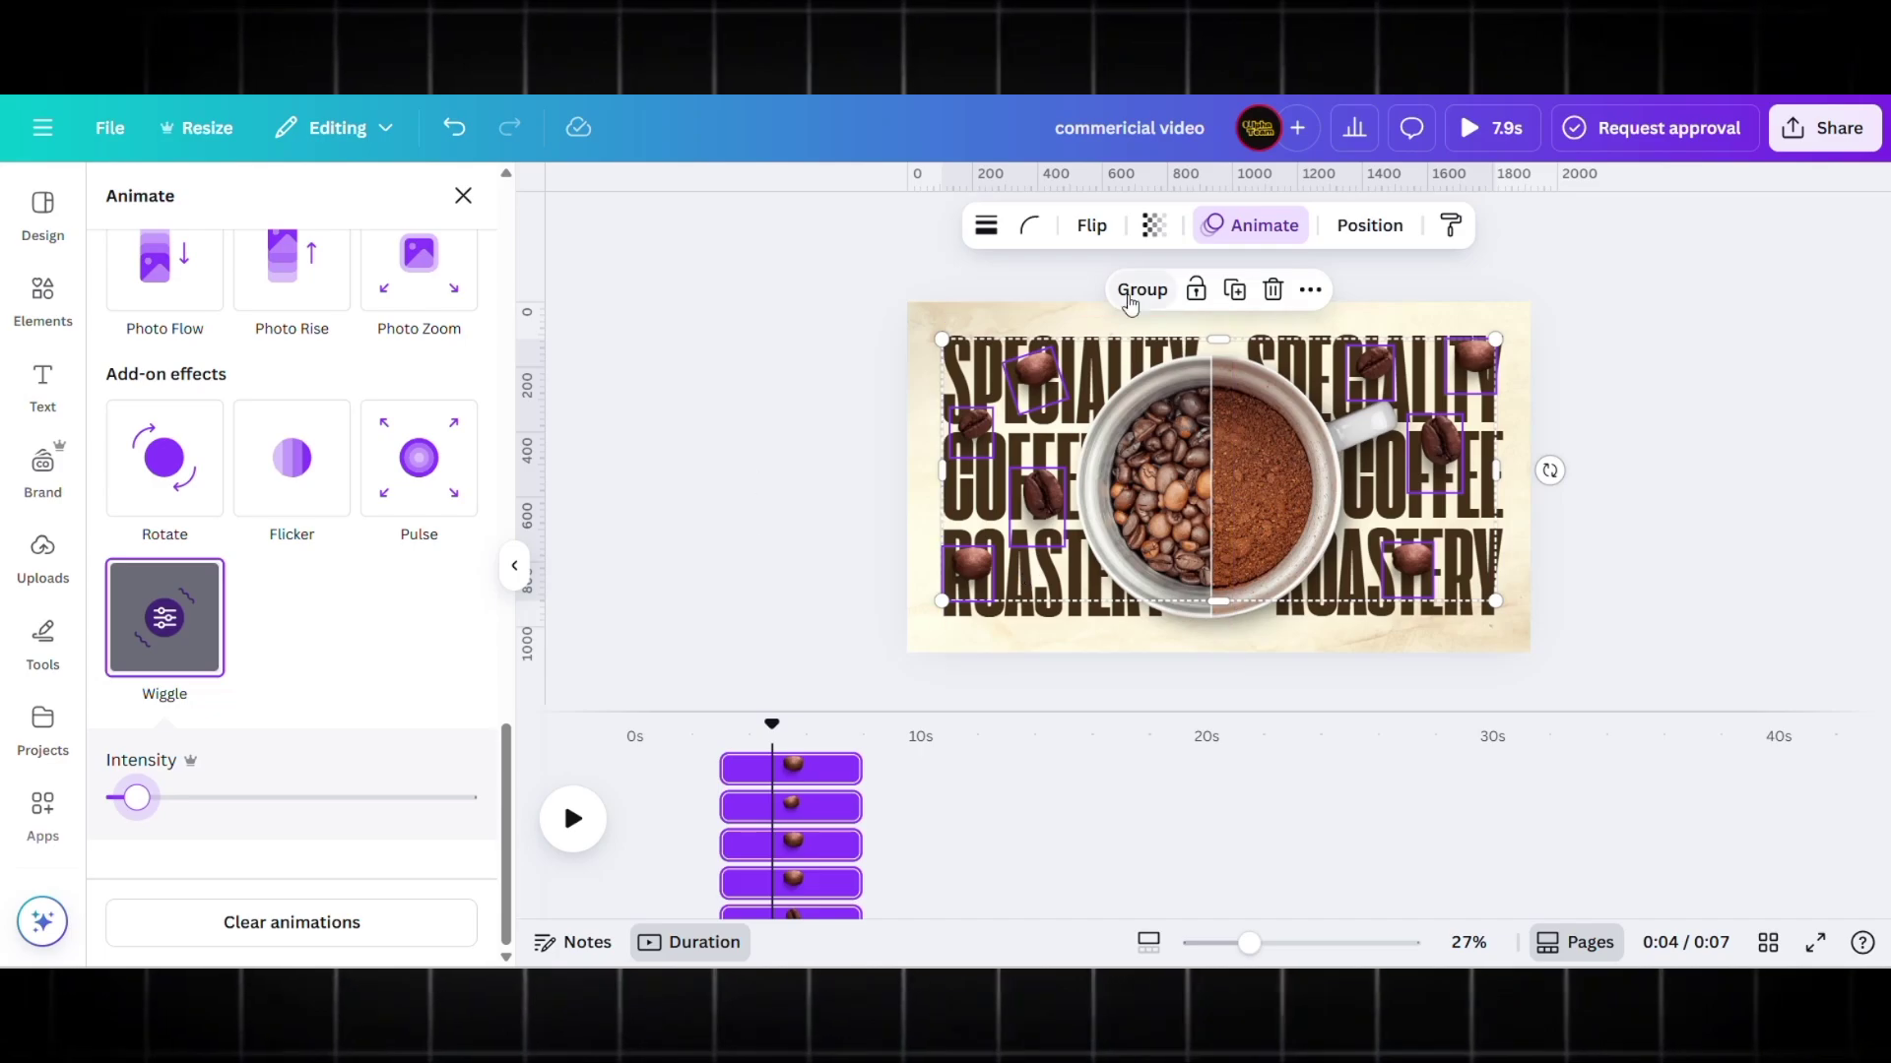
- Group the beans and move their layer just below the cup halves
left_click(1141, 290)
left_click(1335, 225)
left_click_drag(296, 399, 295, 549)
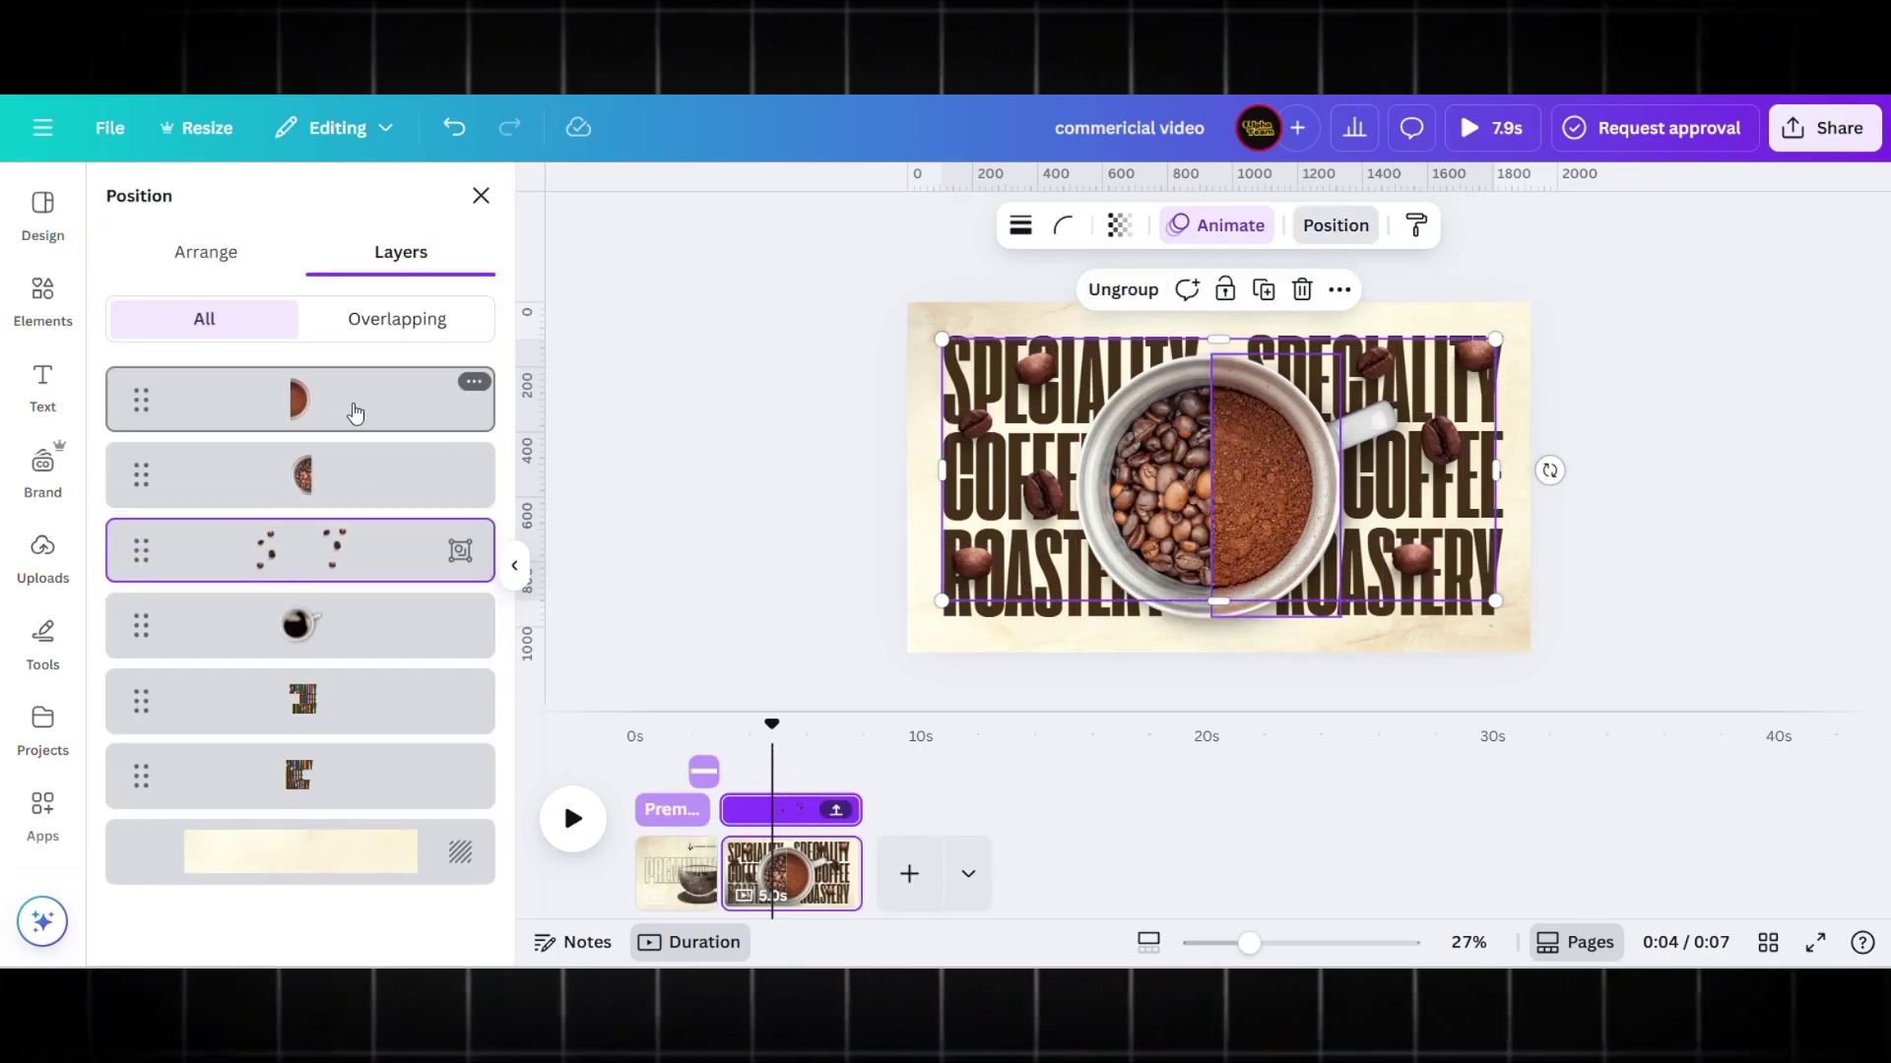
- Delay both cup halves' timeline bars to start around 3 seconds
left_click(355, 413)
mouse_move(725, 809)
left_mouse_down()
mouse_move(777, 810)
mouse_move(760, 812)
left_mouse_up()
left_click(729, 809)
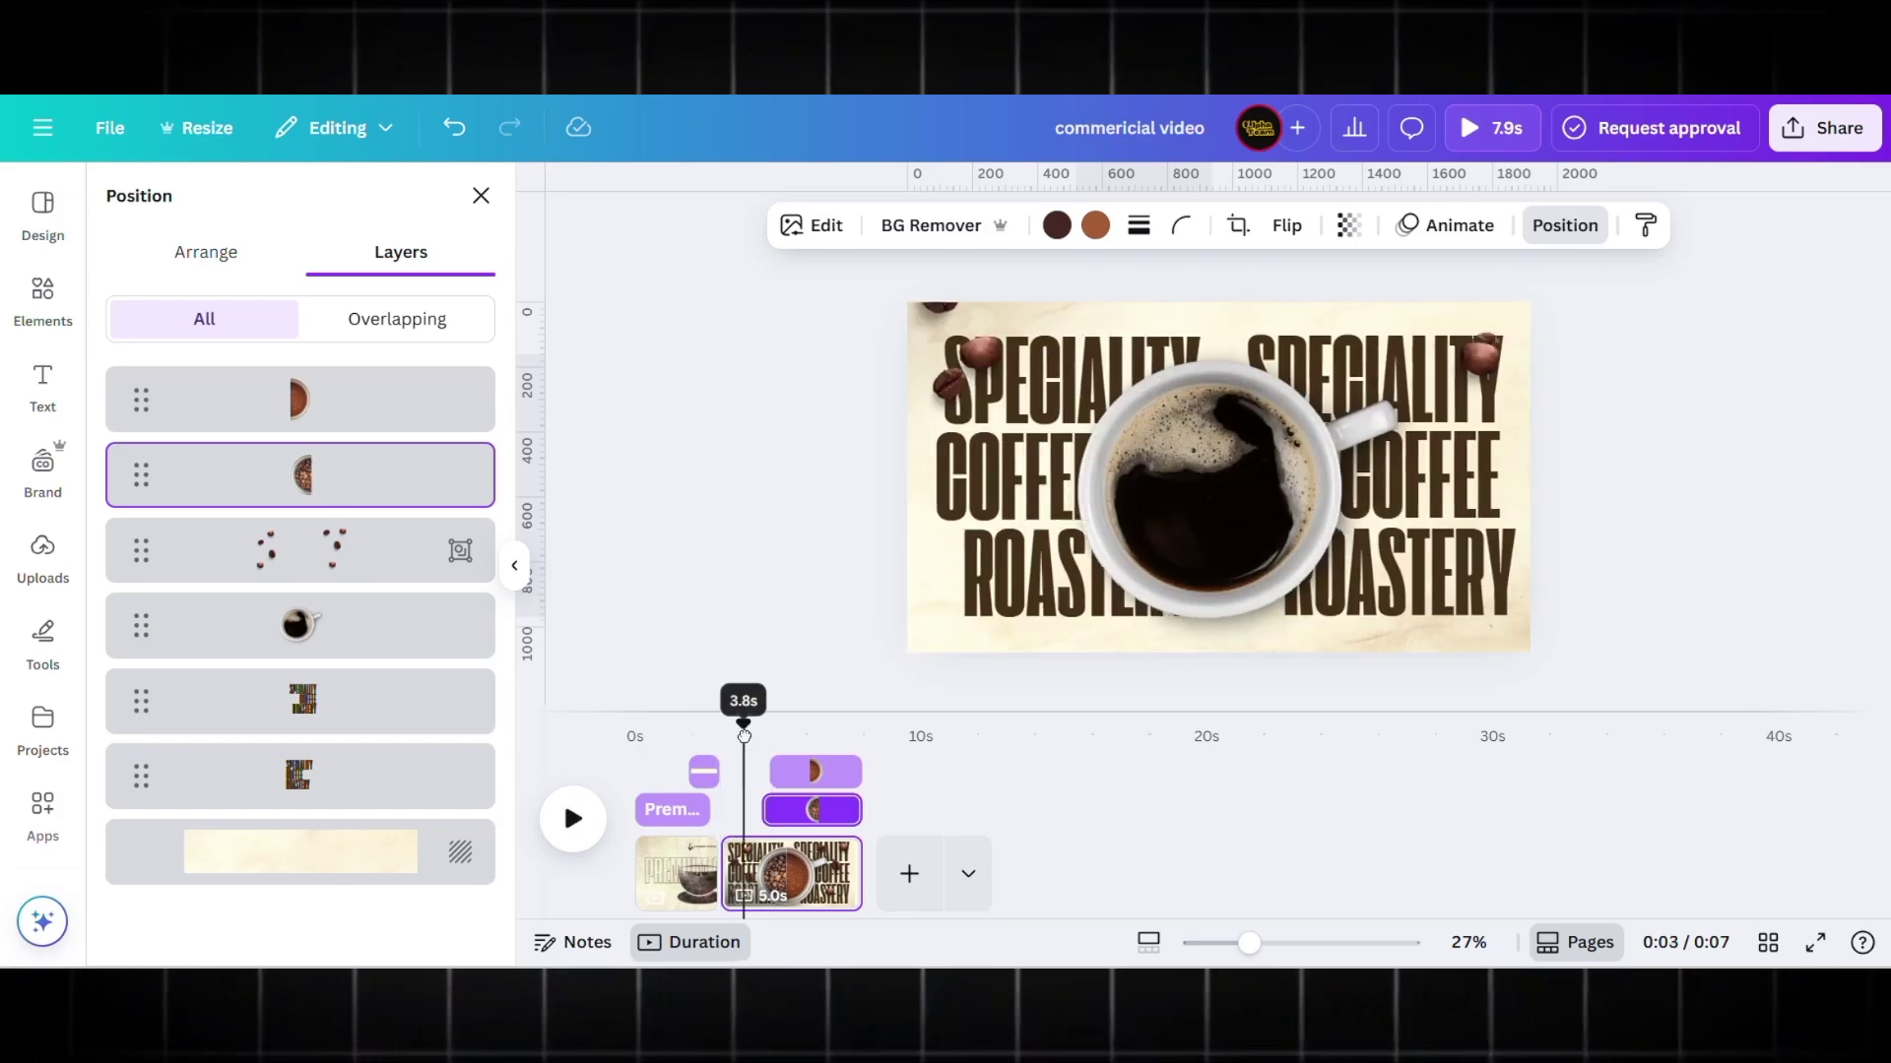
left_click_drag(777, 769, 847, 809)
left_click(845, 743)
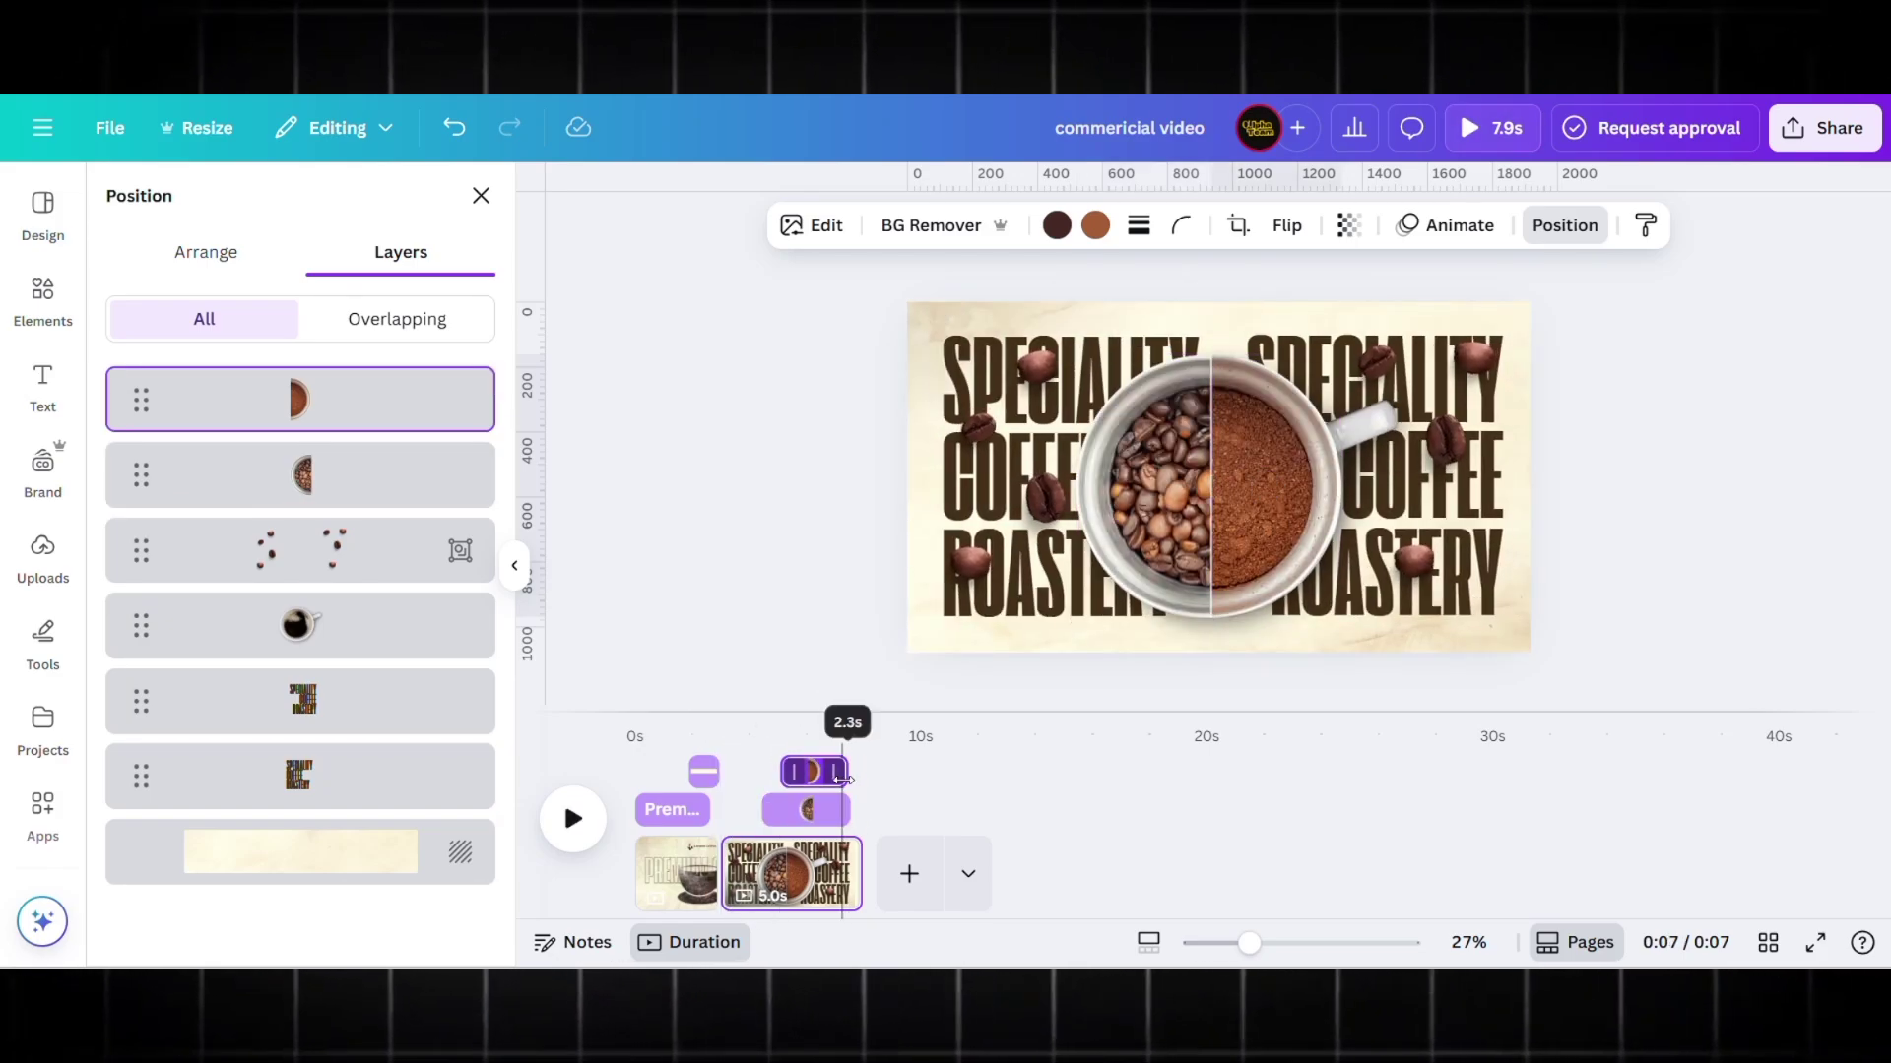
- Set the ground-coffee half's animation direction to down and preview the page
left_click(844, 769)
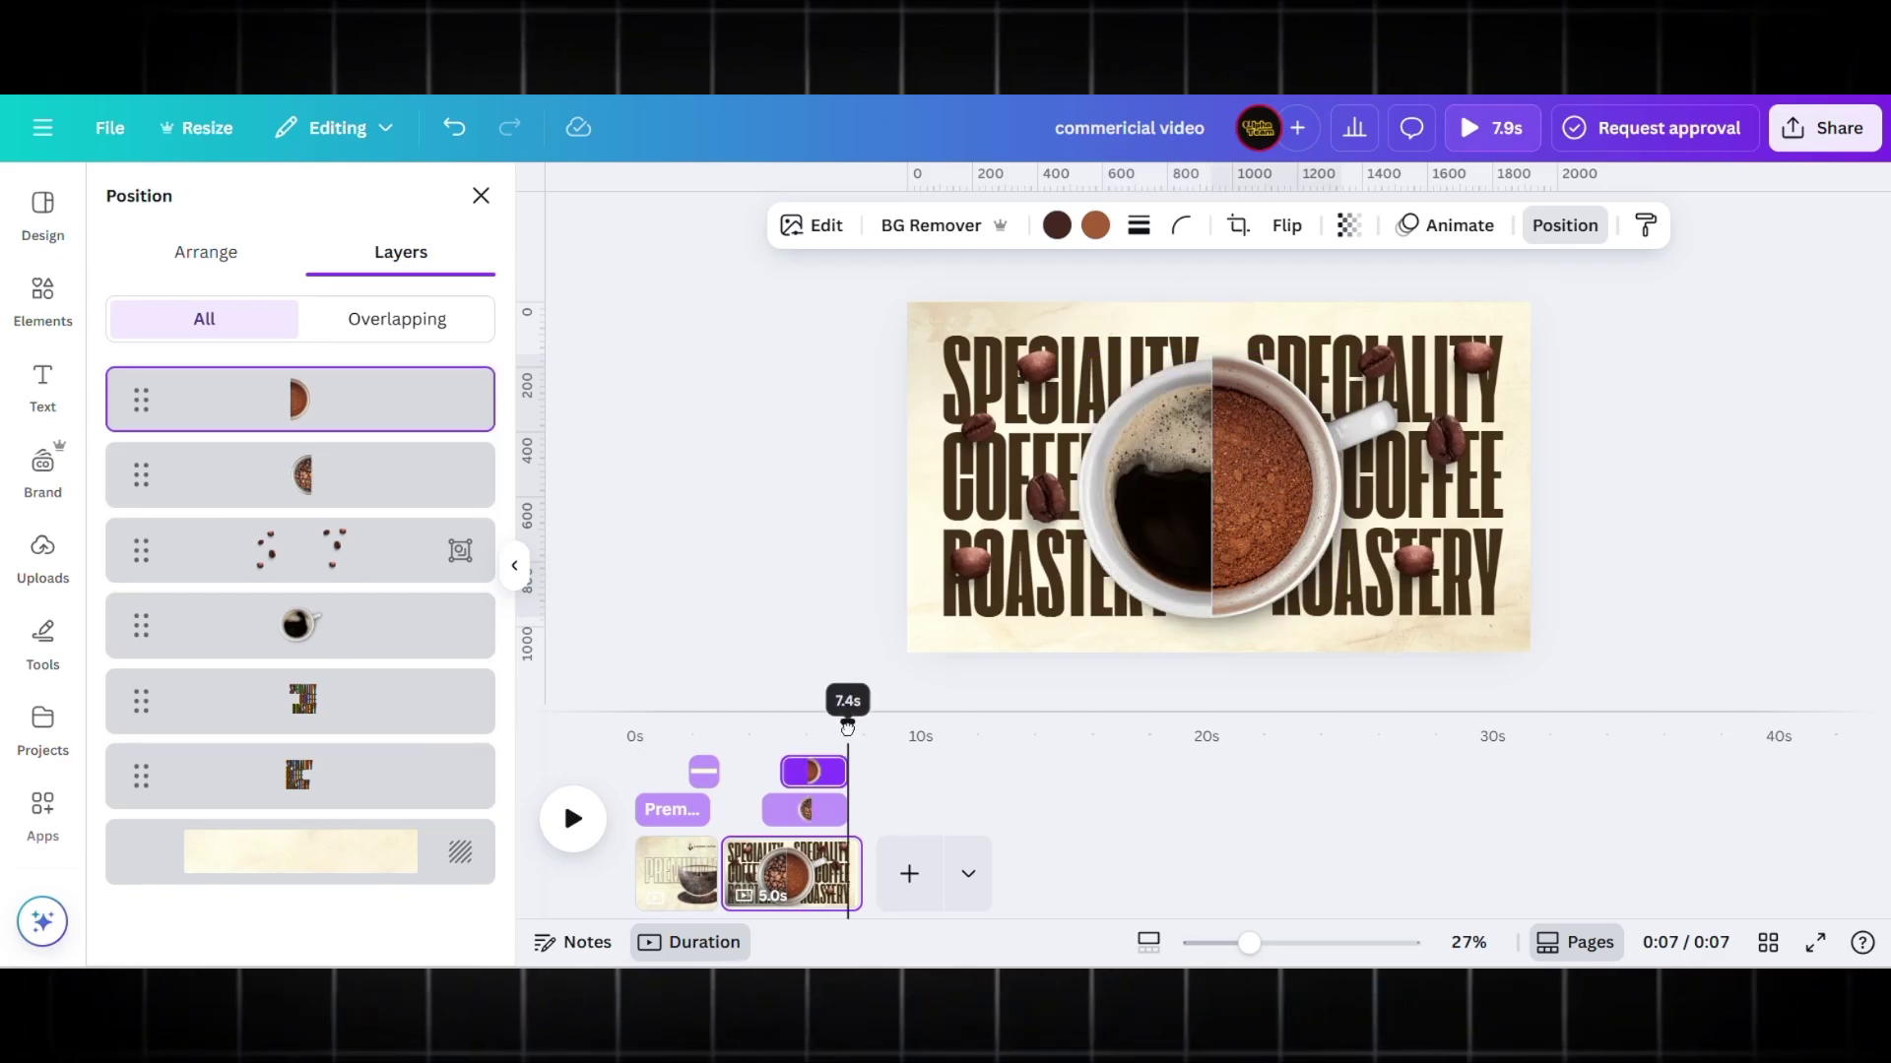
left_click(816, 776)
left_click(1448, 225)
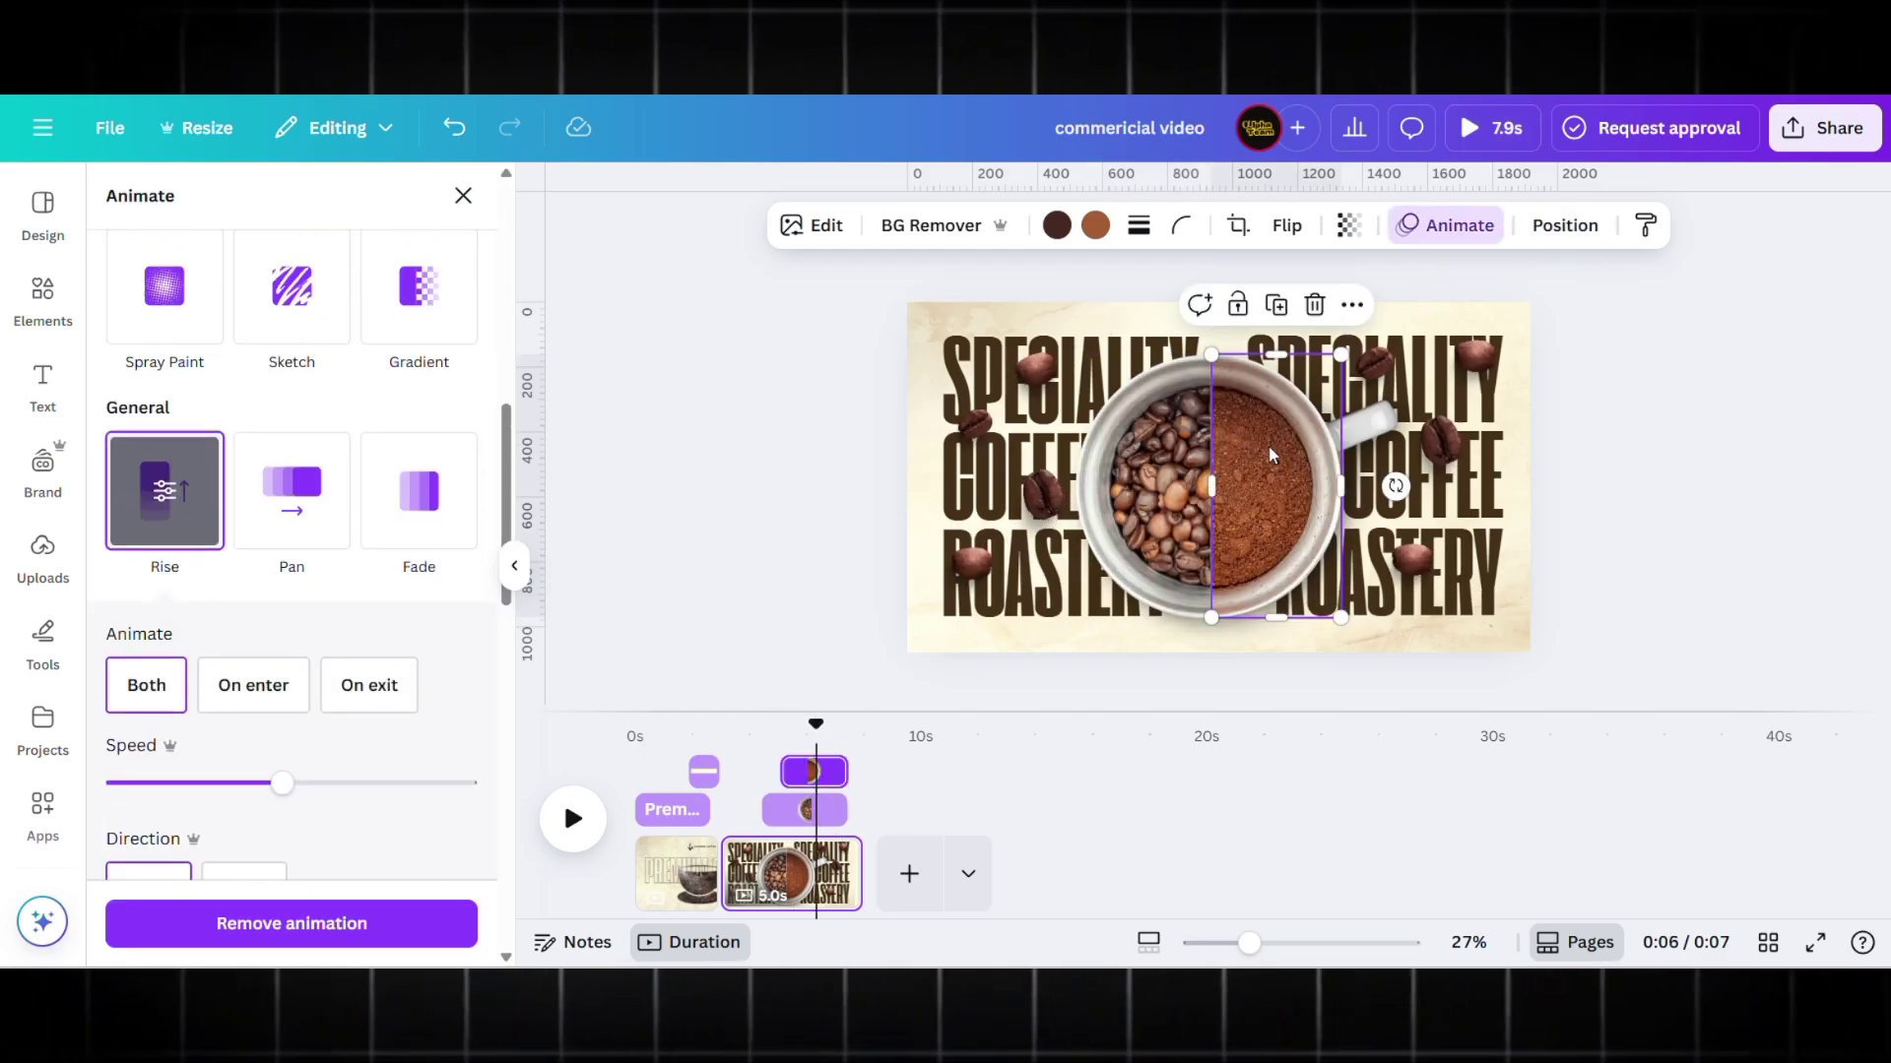
left_click(264, 870)
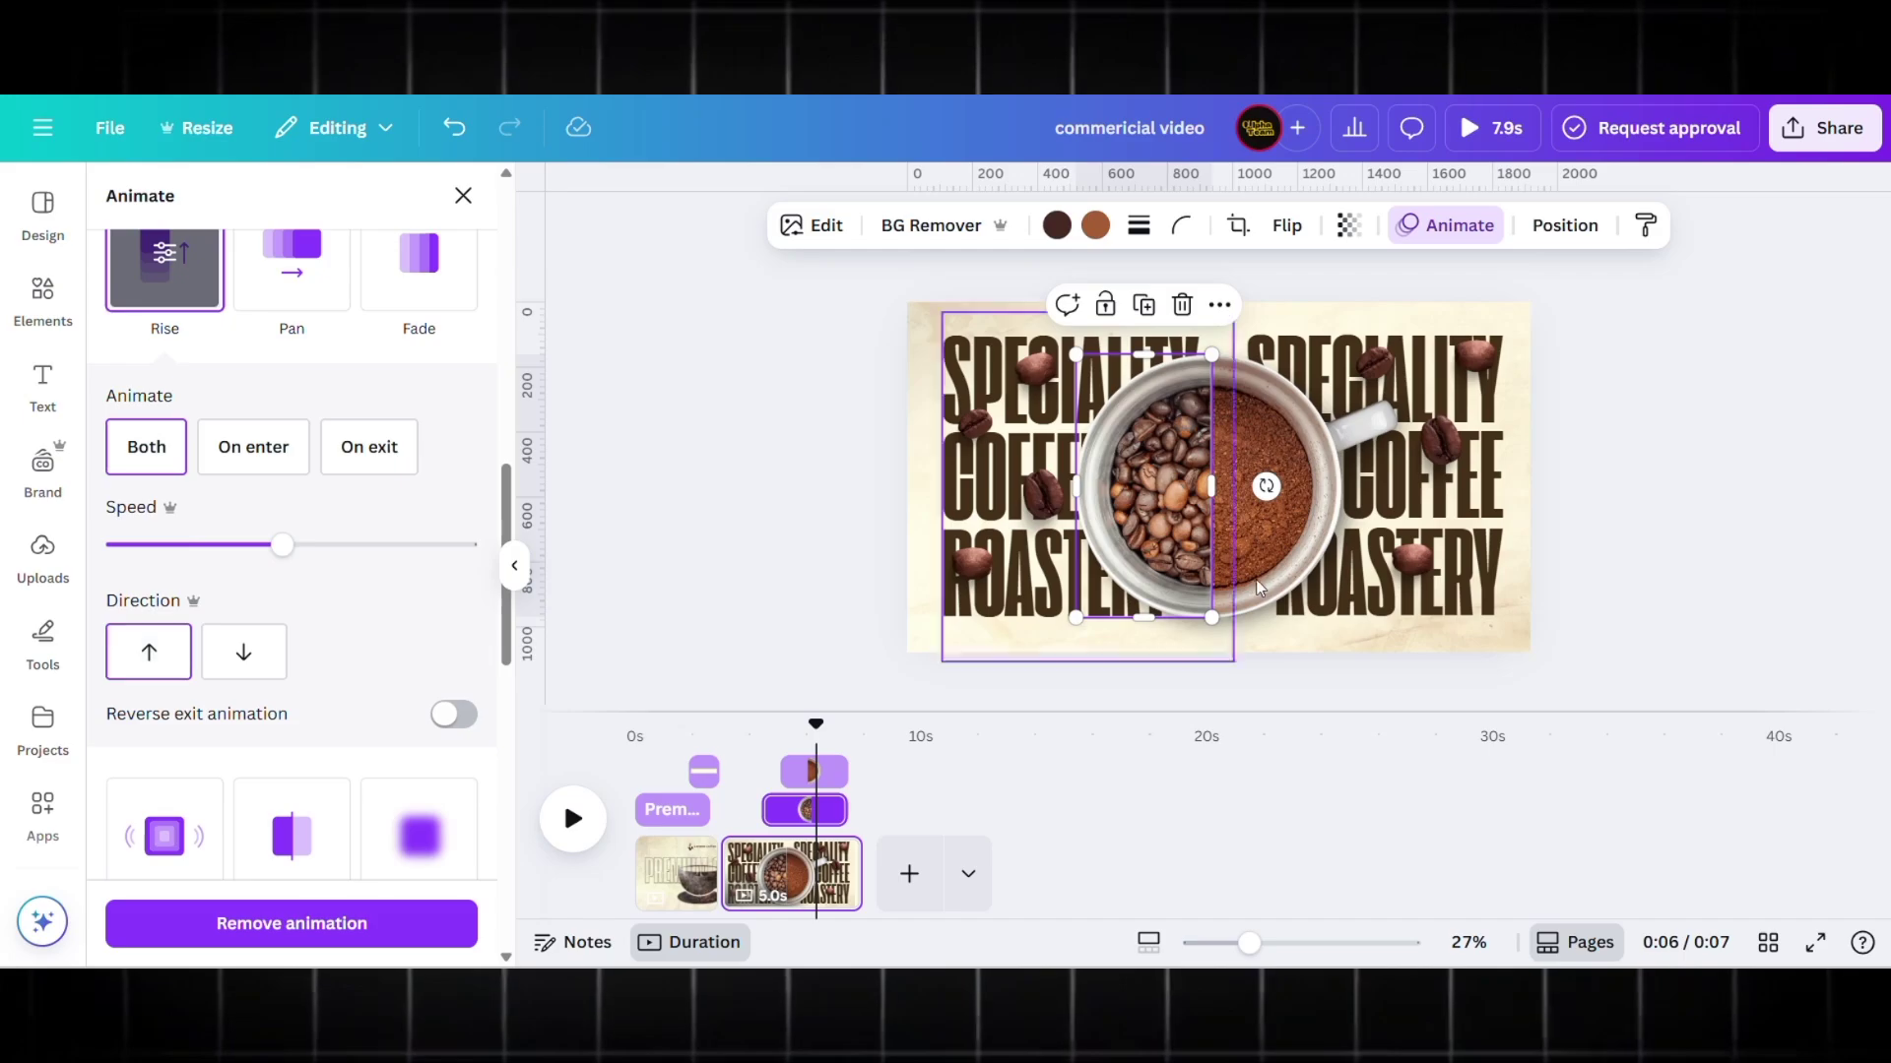
mouse_move(815, 728)
left_mouse_down()
mouse_move(744, 749)
mouse_move(827, 749)
mouse_move(757, 751)
mouse_move(793, 750)
left_mouse_up()
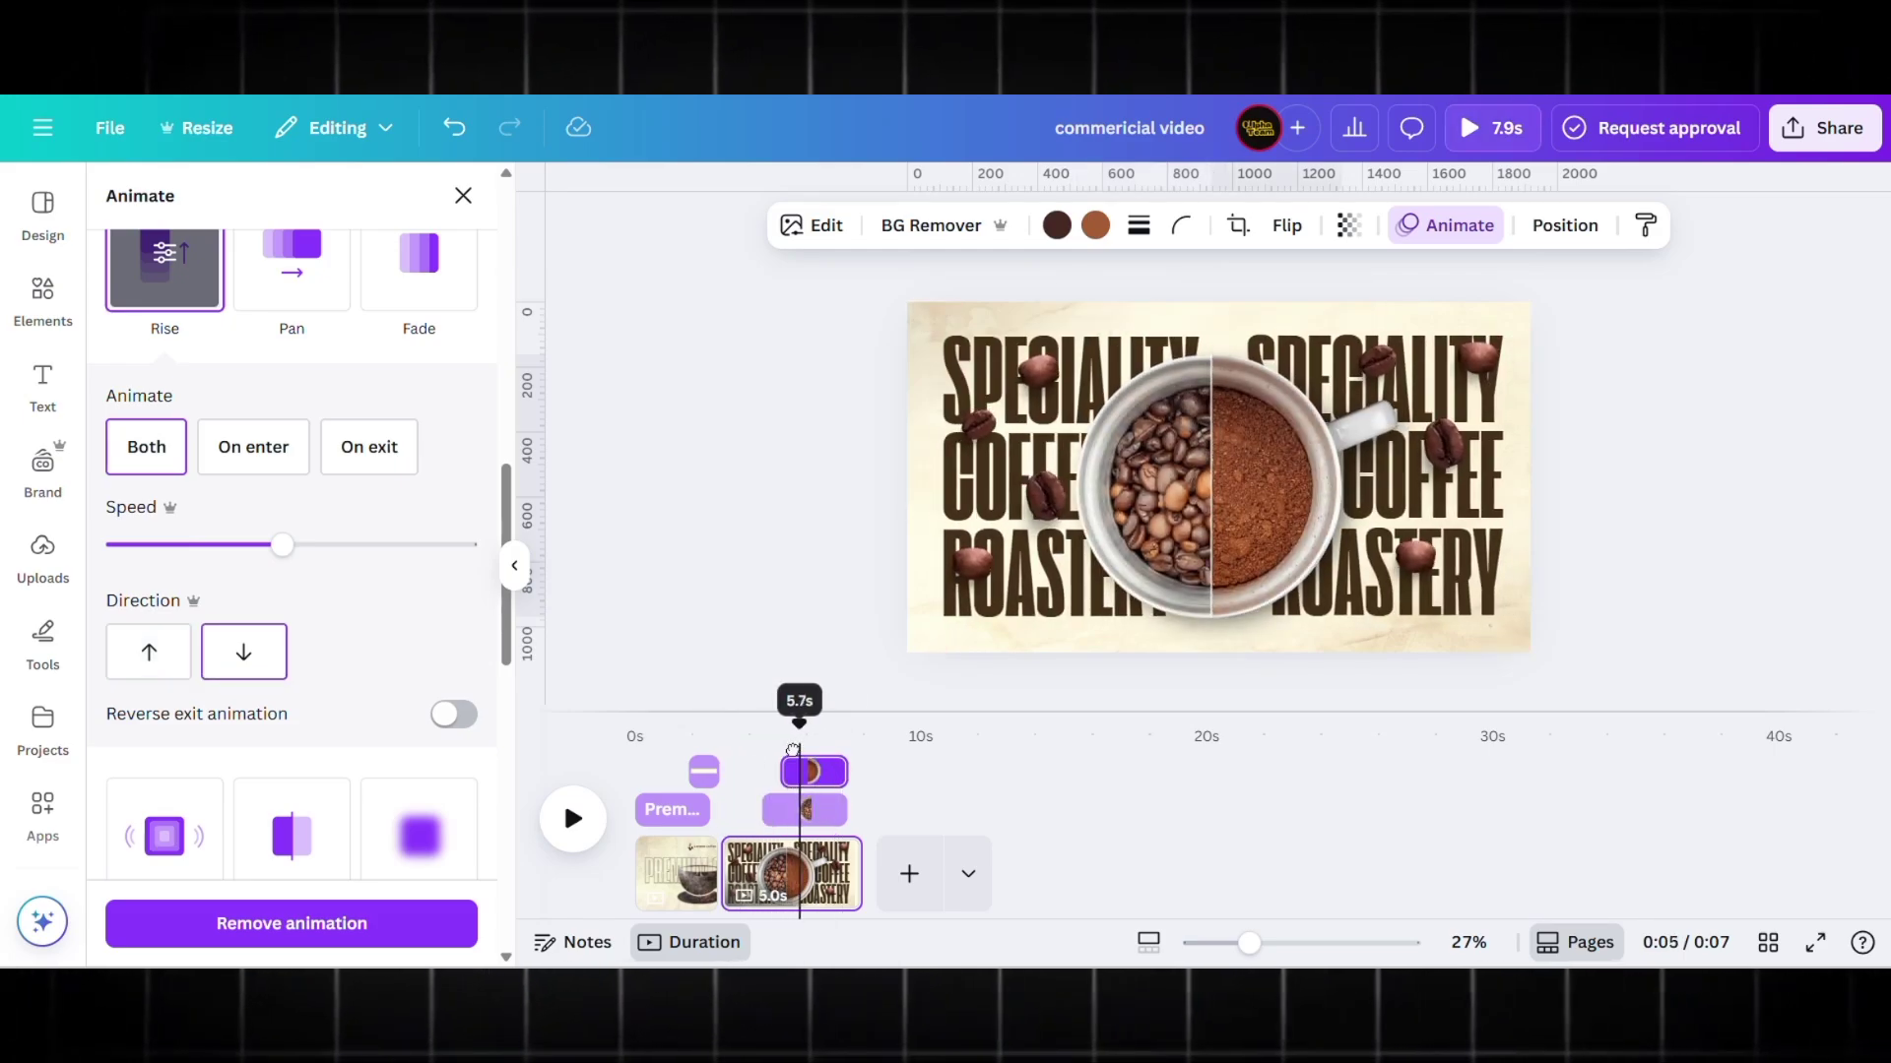
- Add a blank cream 5.0s third page, extending the video to 12.9 seconds
left_click(1360, 418)
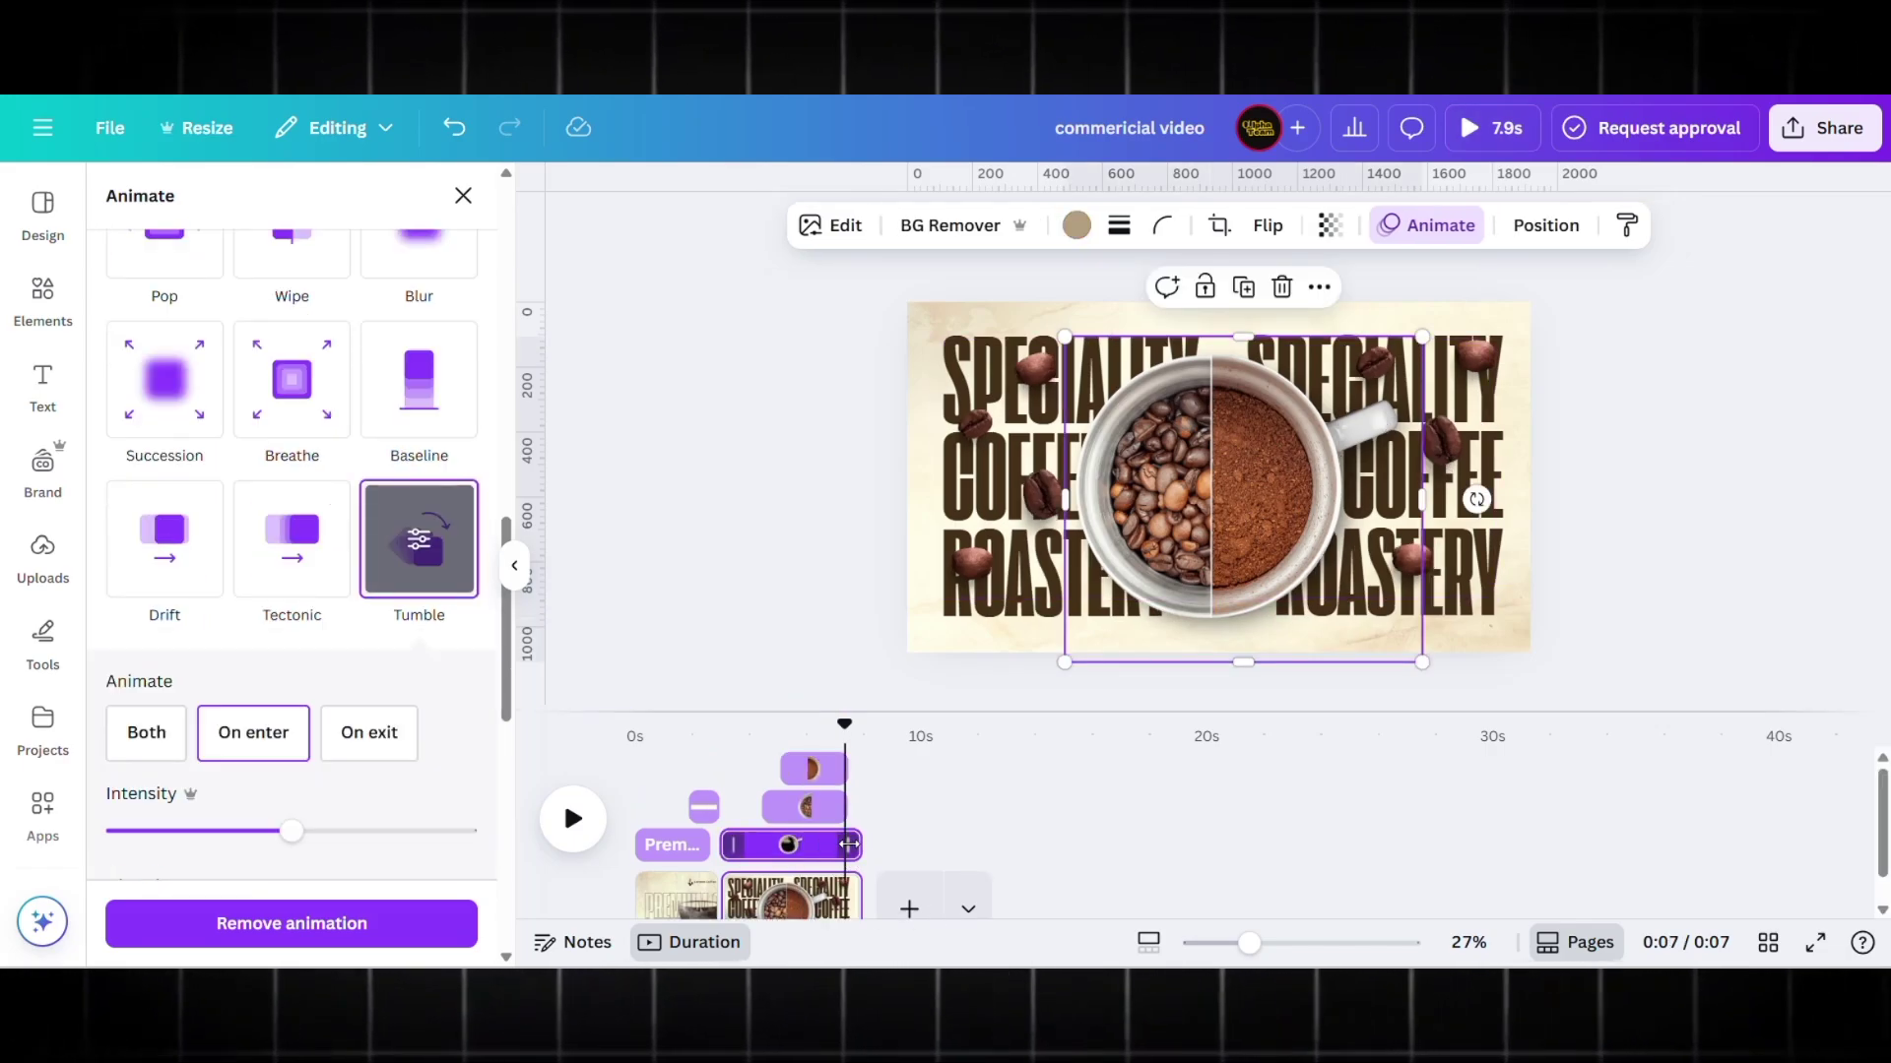
key("Escape")
left_click(909, 907)
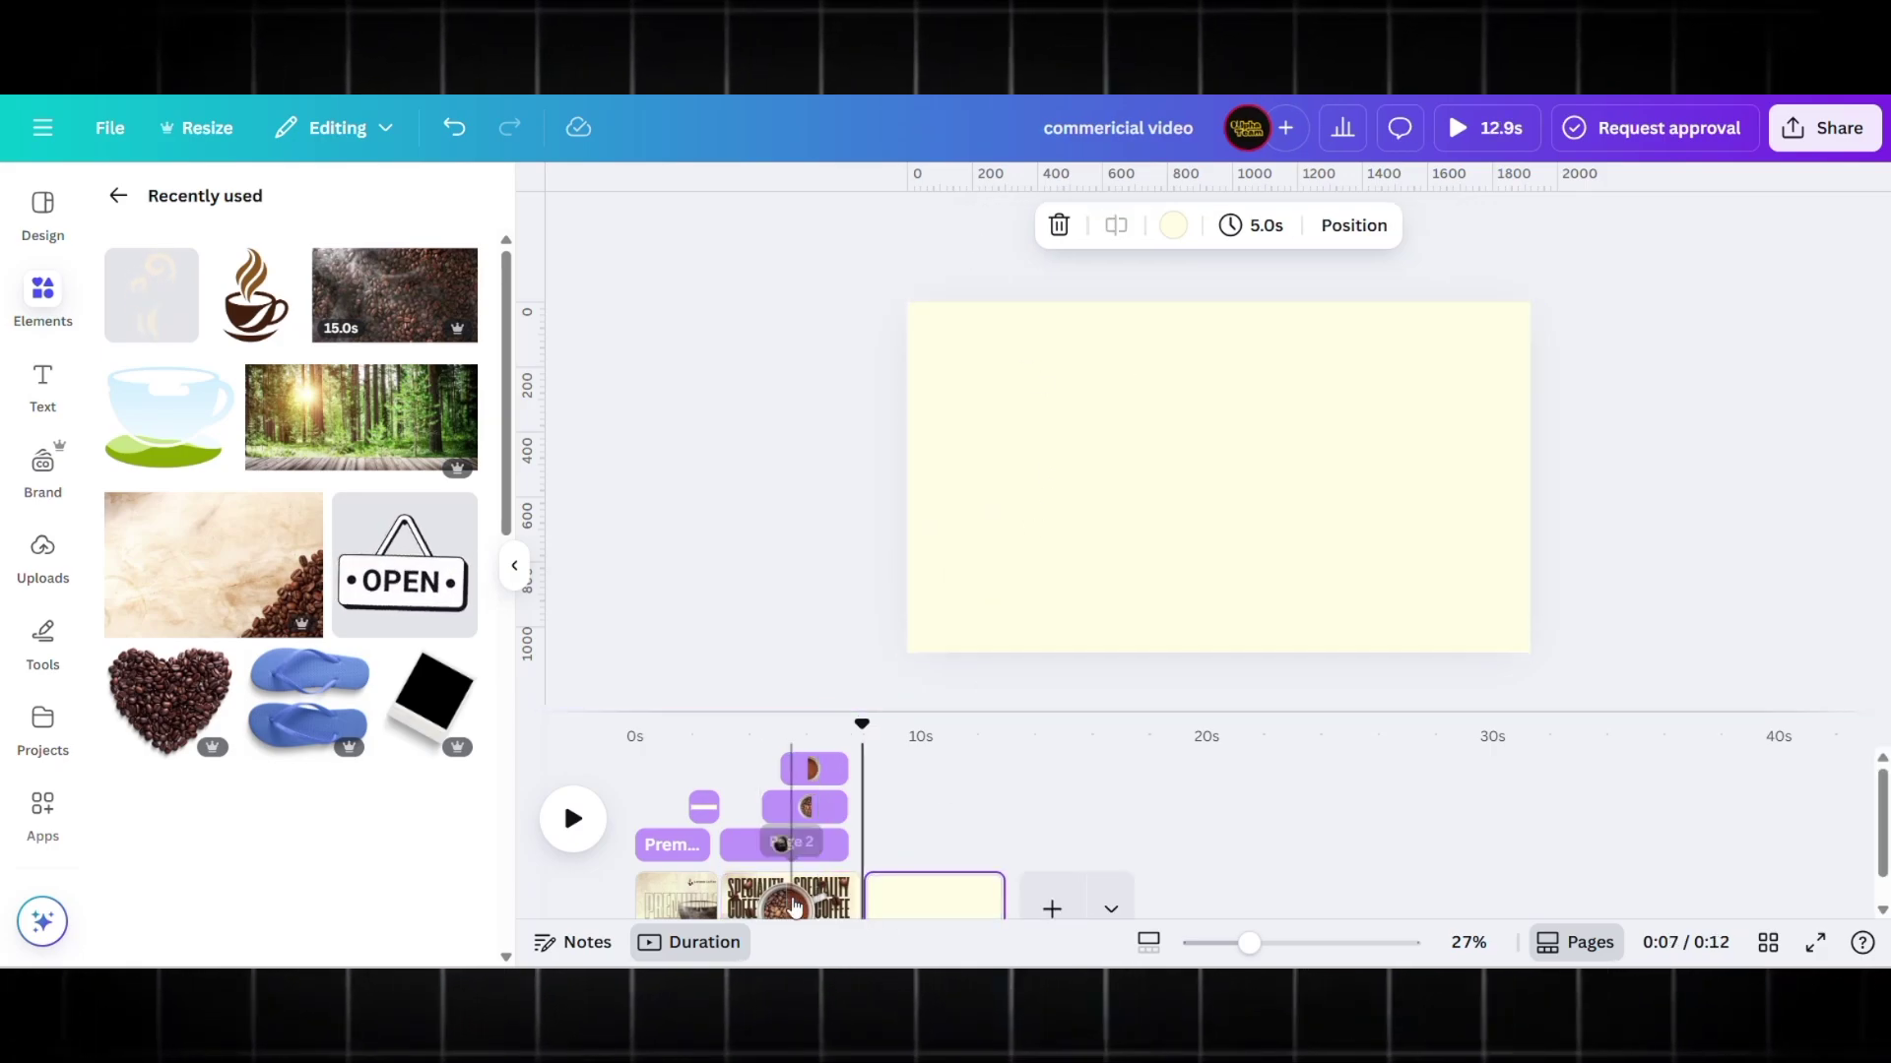
- Undo the mistakenly pasted coffee-powder heart on the second page
left_click(1408, 229)
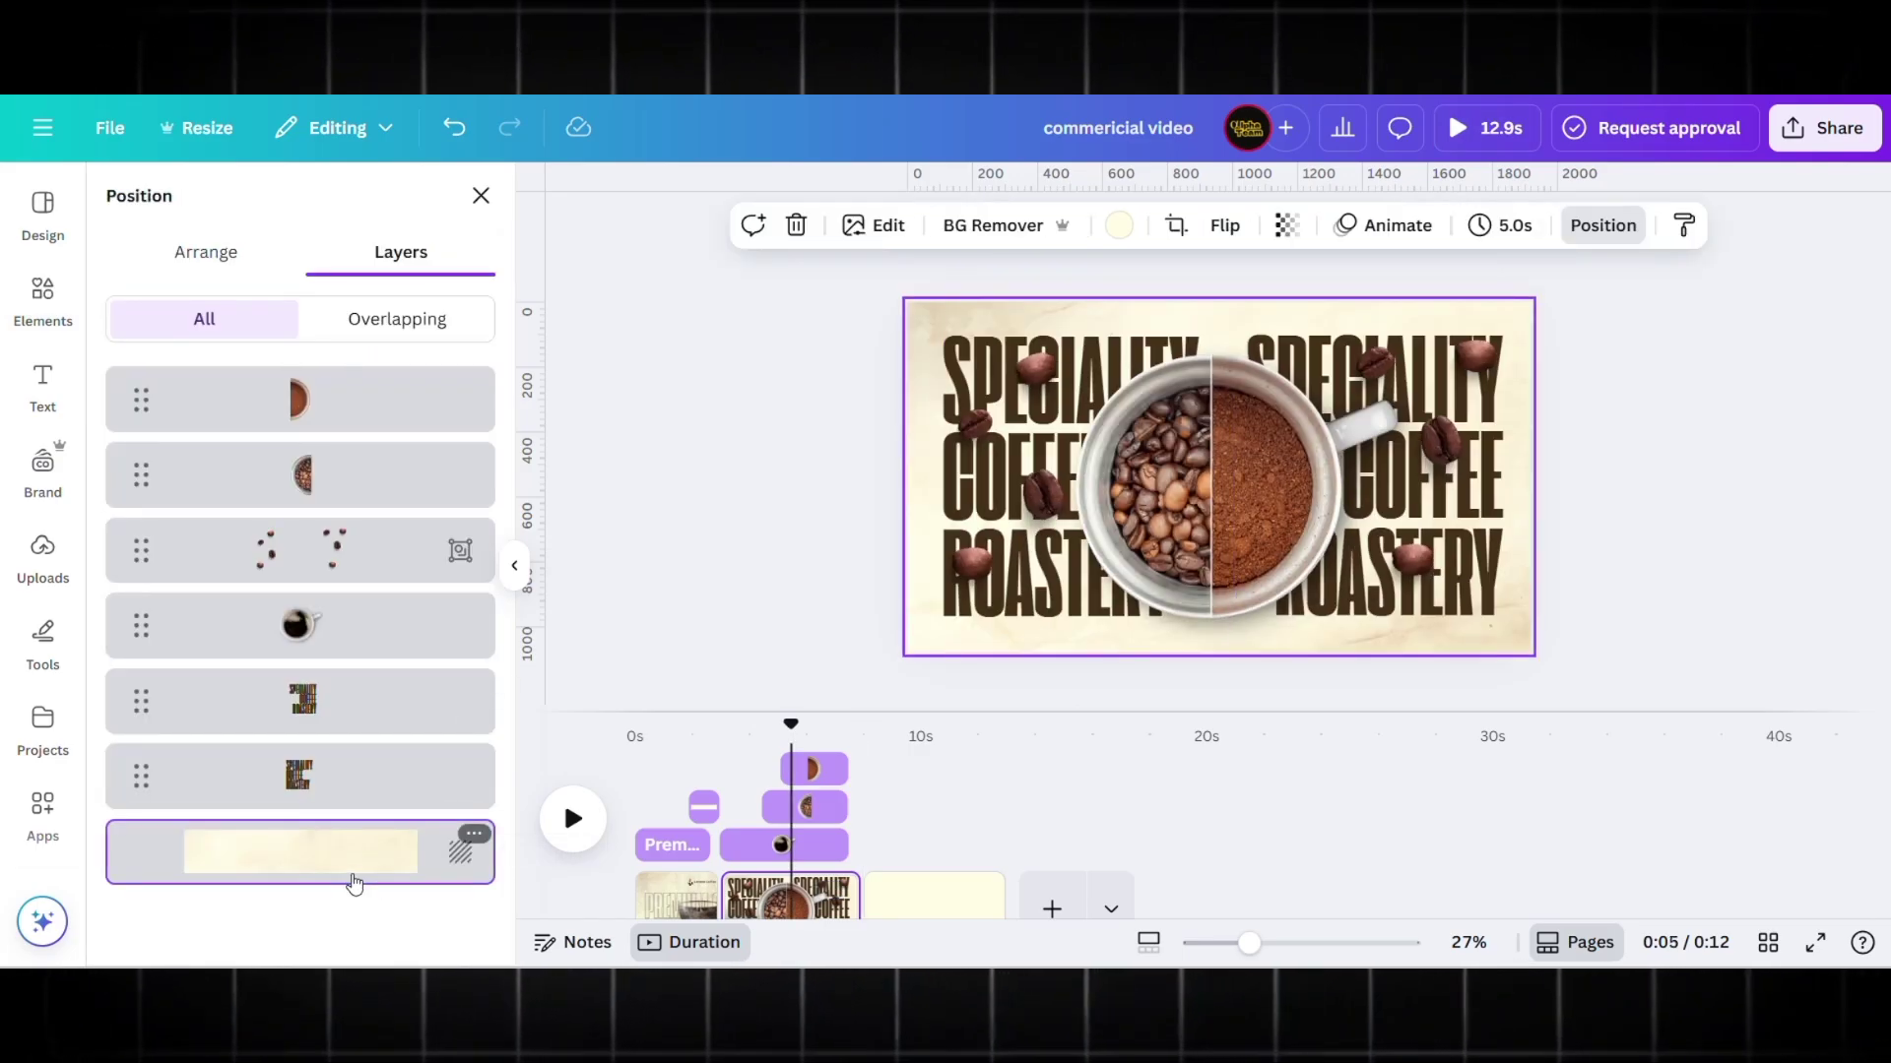
key("ctrl+v")
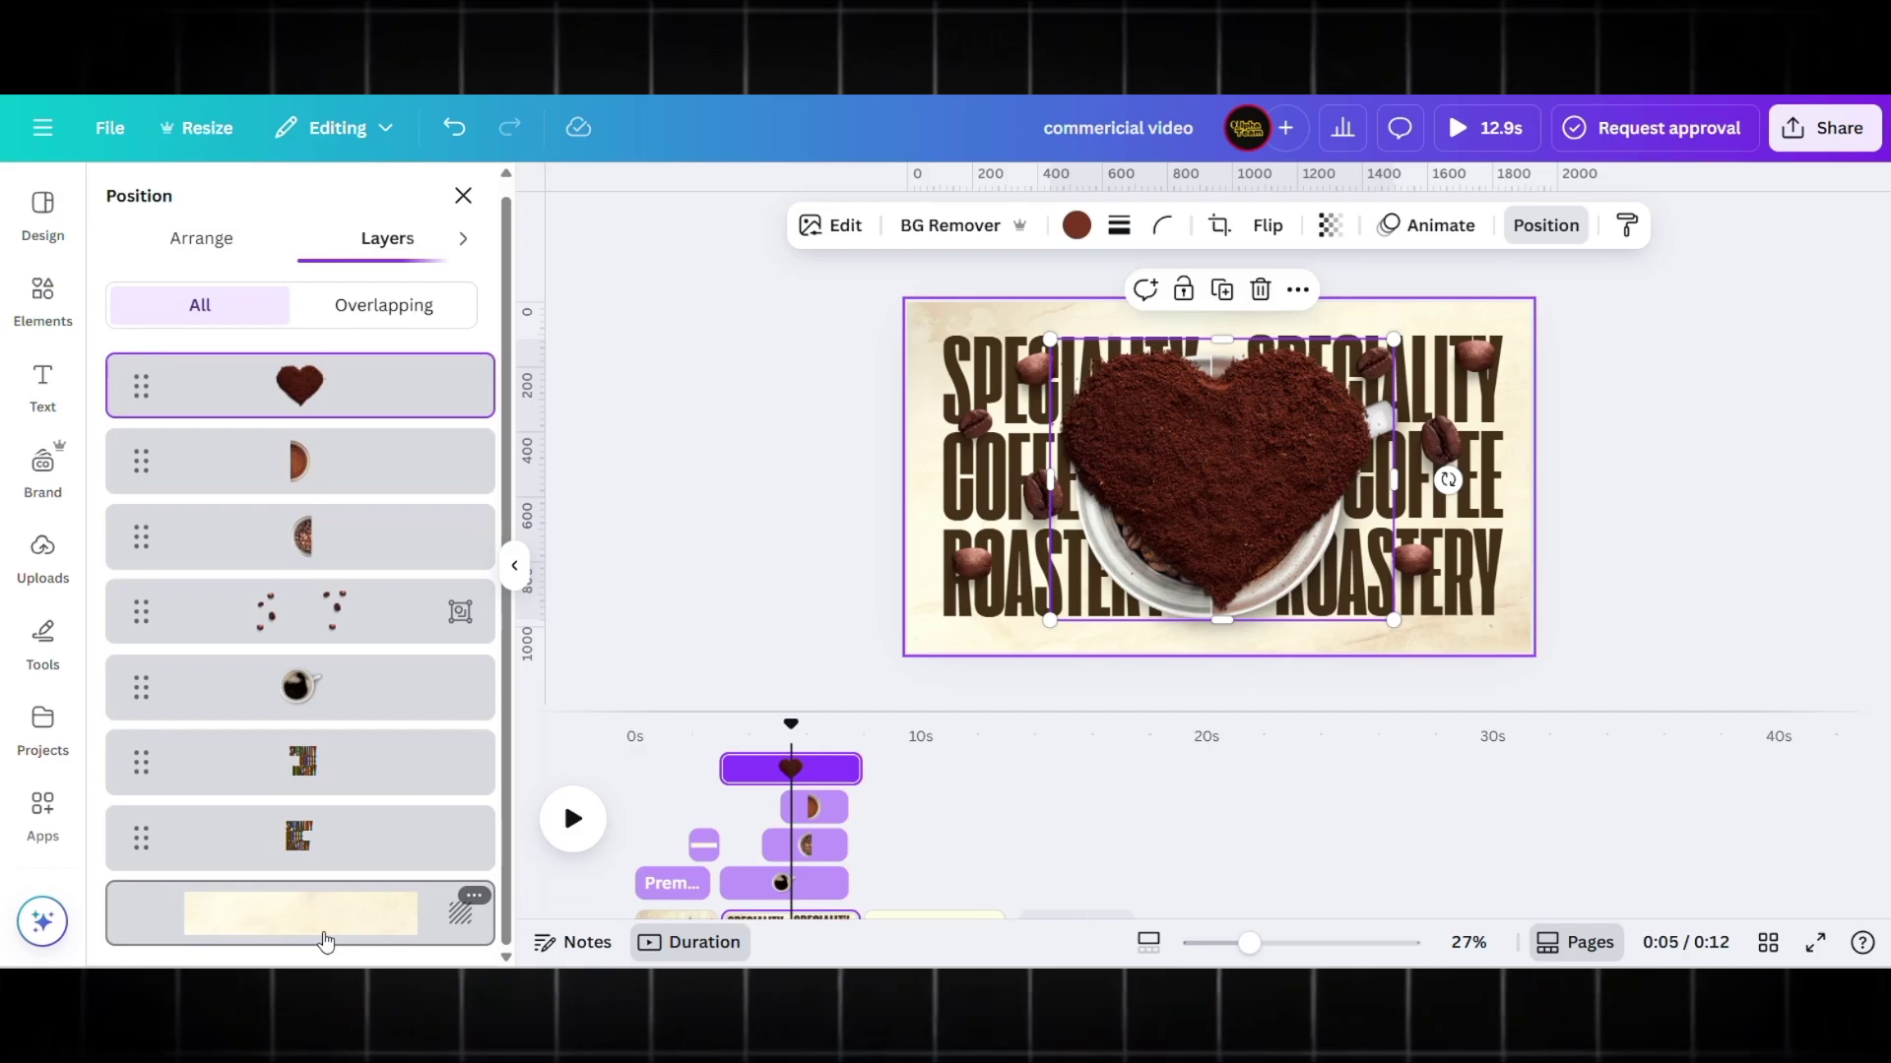
key("ctrl+z")
left_click(310, 866)
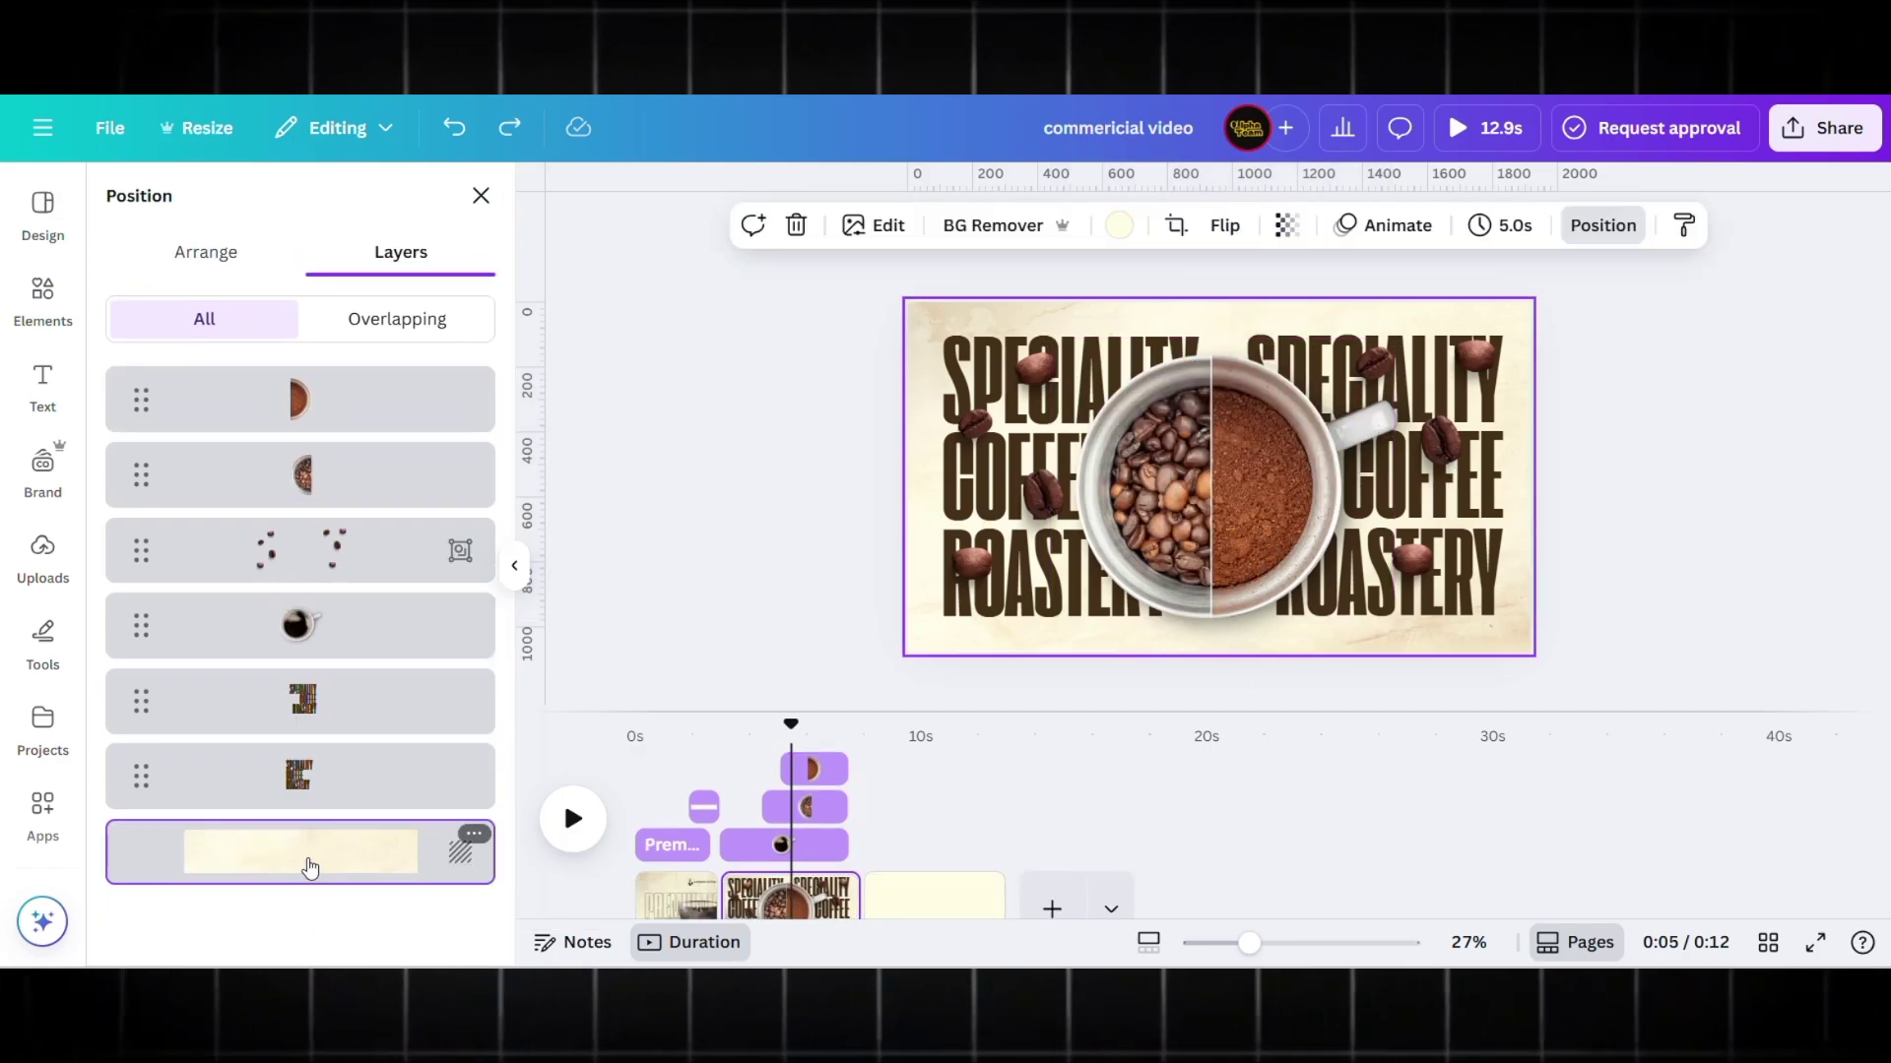
- Switch to the third page, select its background and bring up recently used elements
left_click(902, 907)
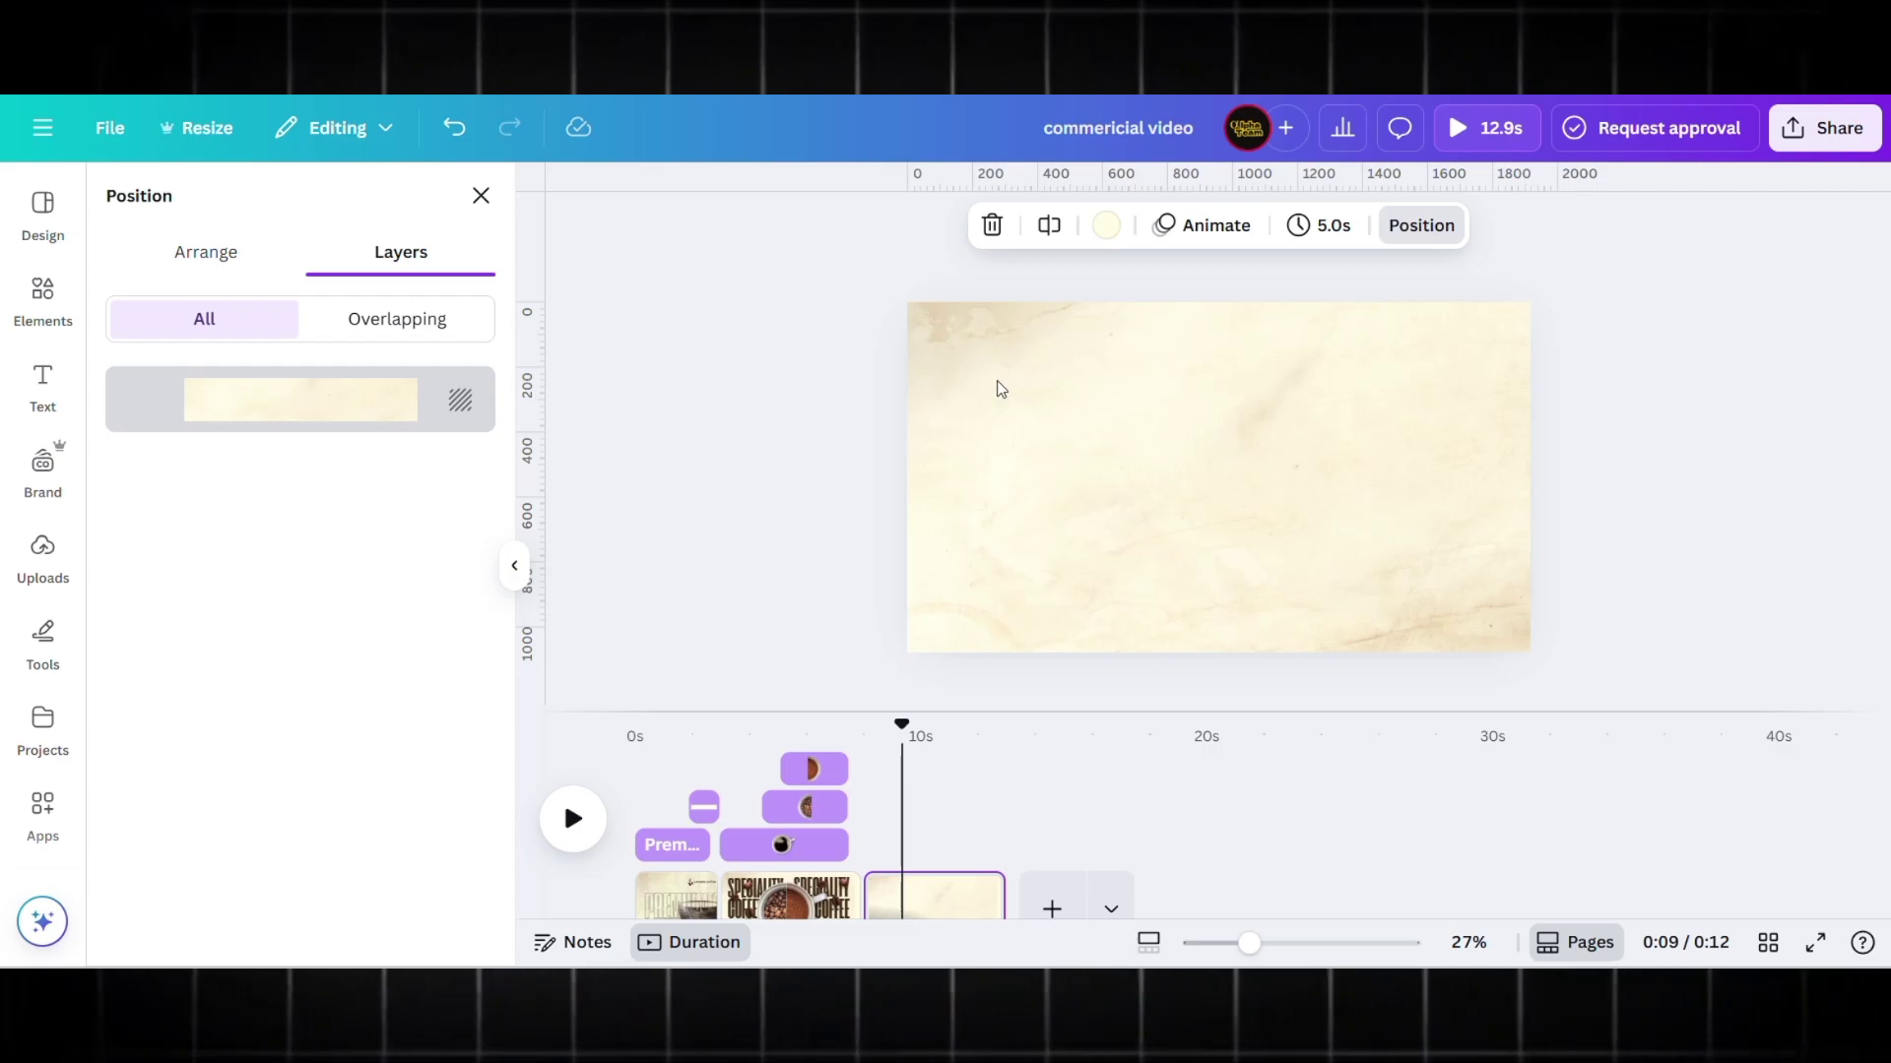
left_click(1000, 389)
left_click(42, 297)
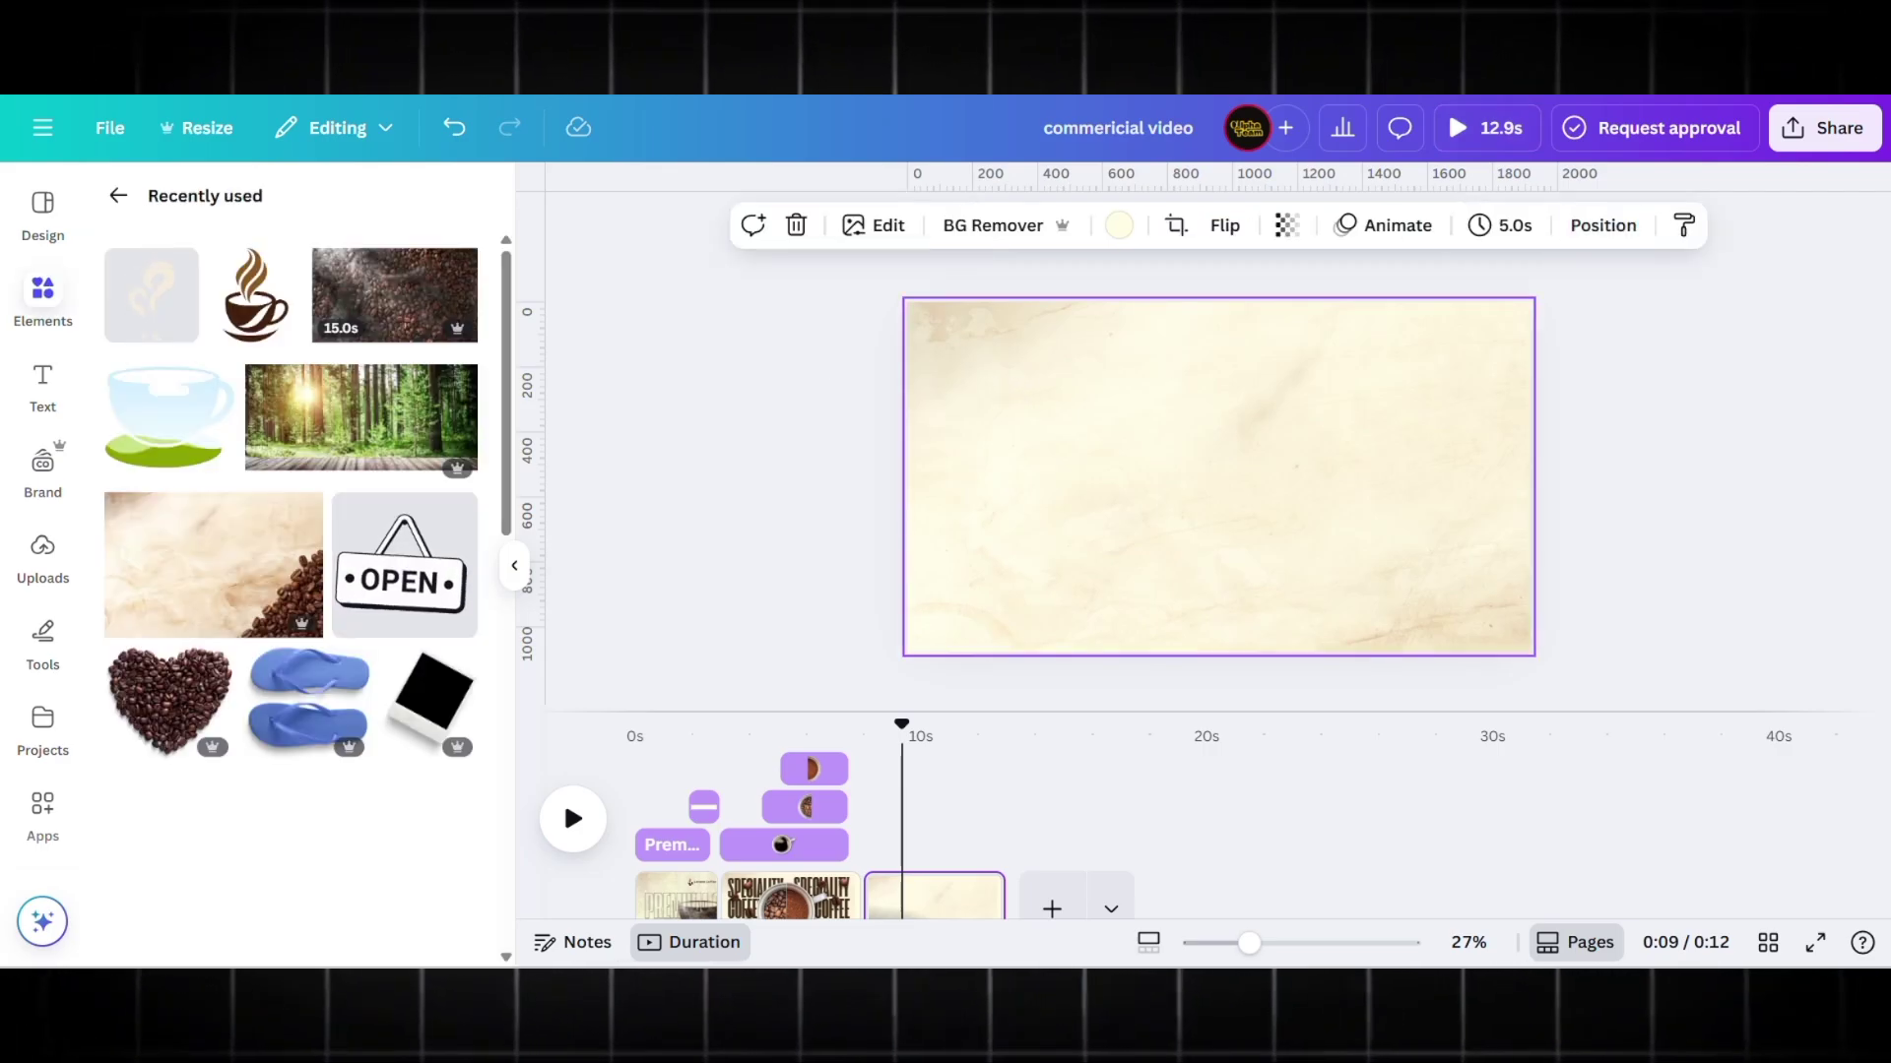
- Paste the coffee-powder heart and the WE'RE OPEN FOR YOU! text group onto the third page
left_click(859, 427)
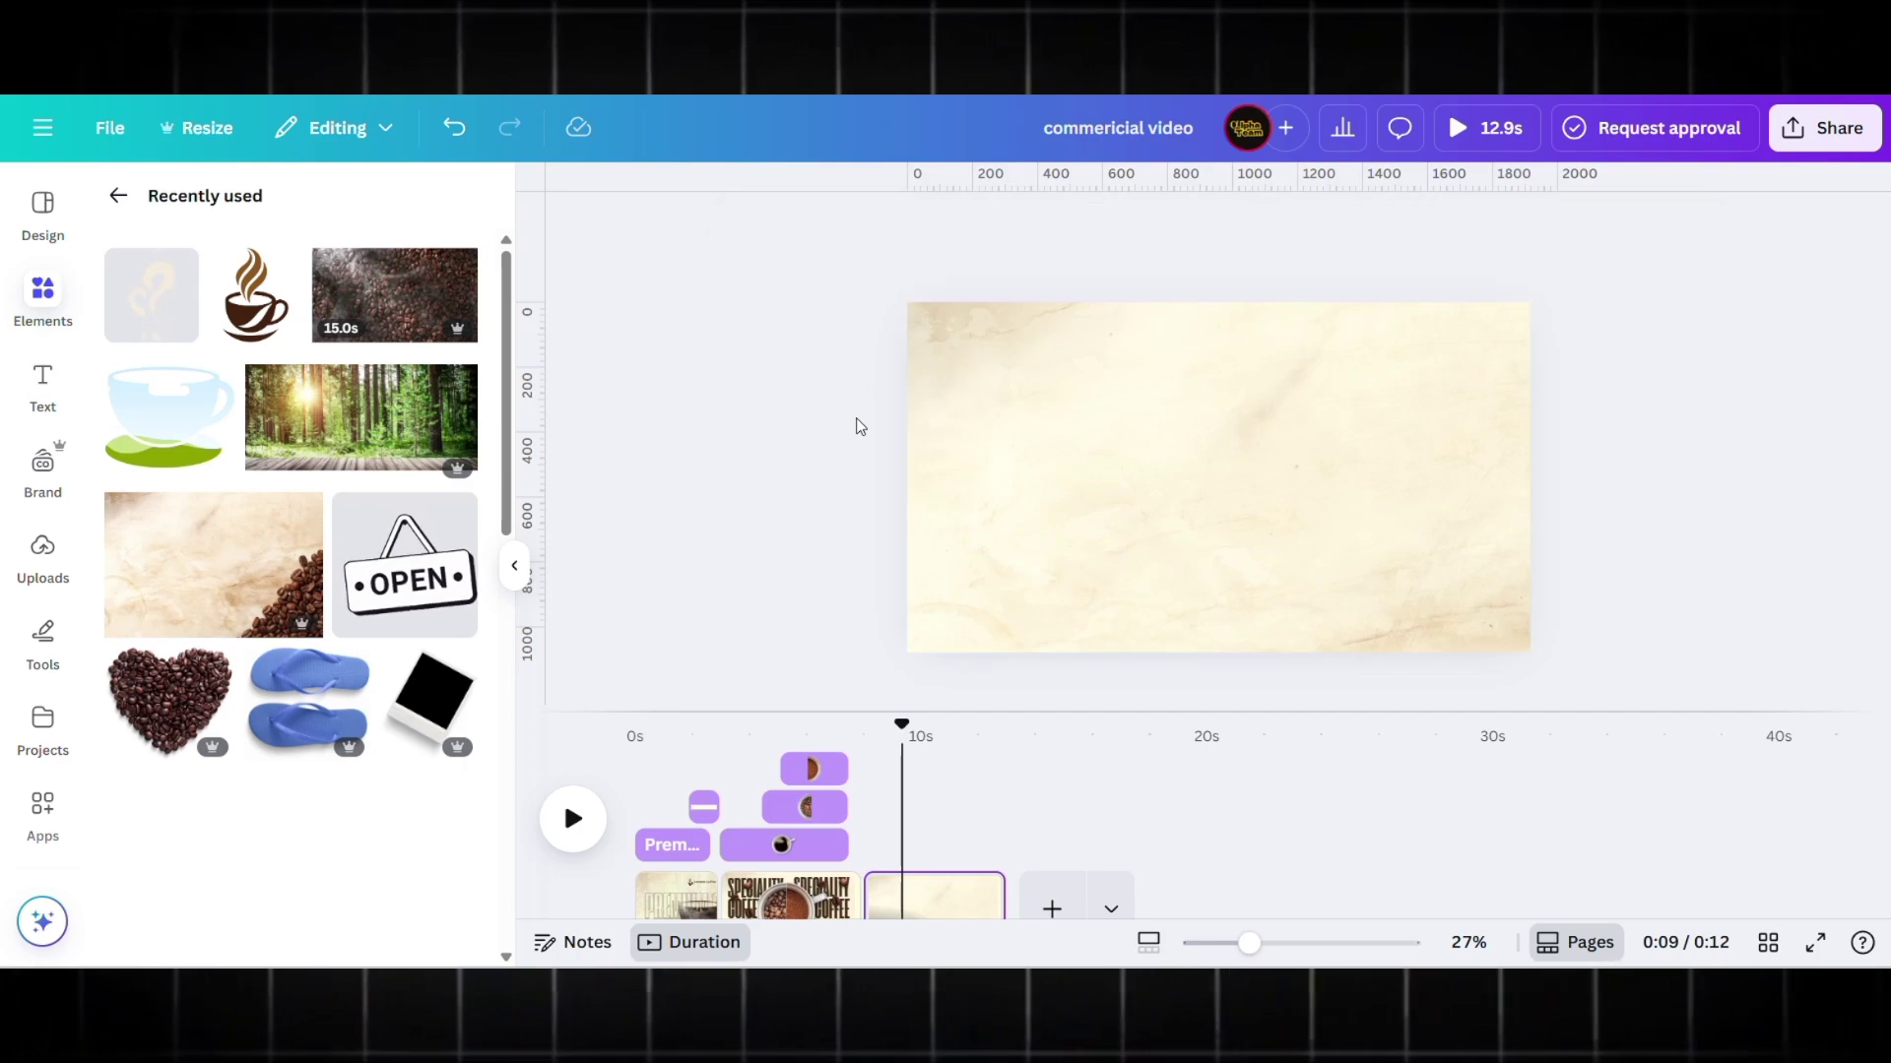
key("ctrl+v")
left_click(863, 439)
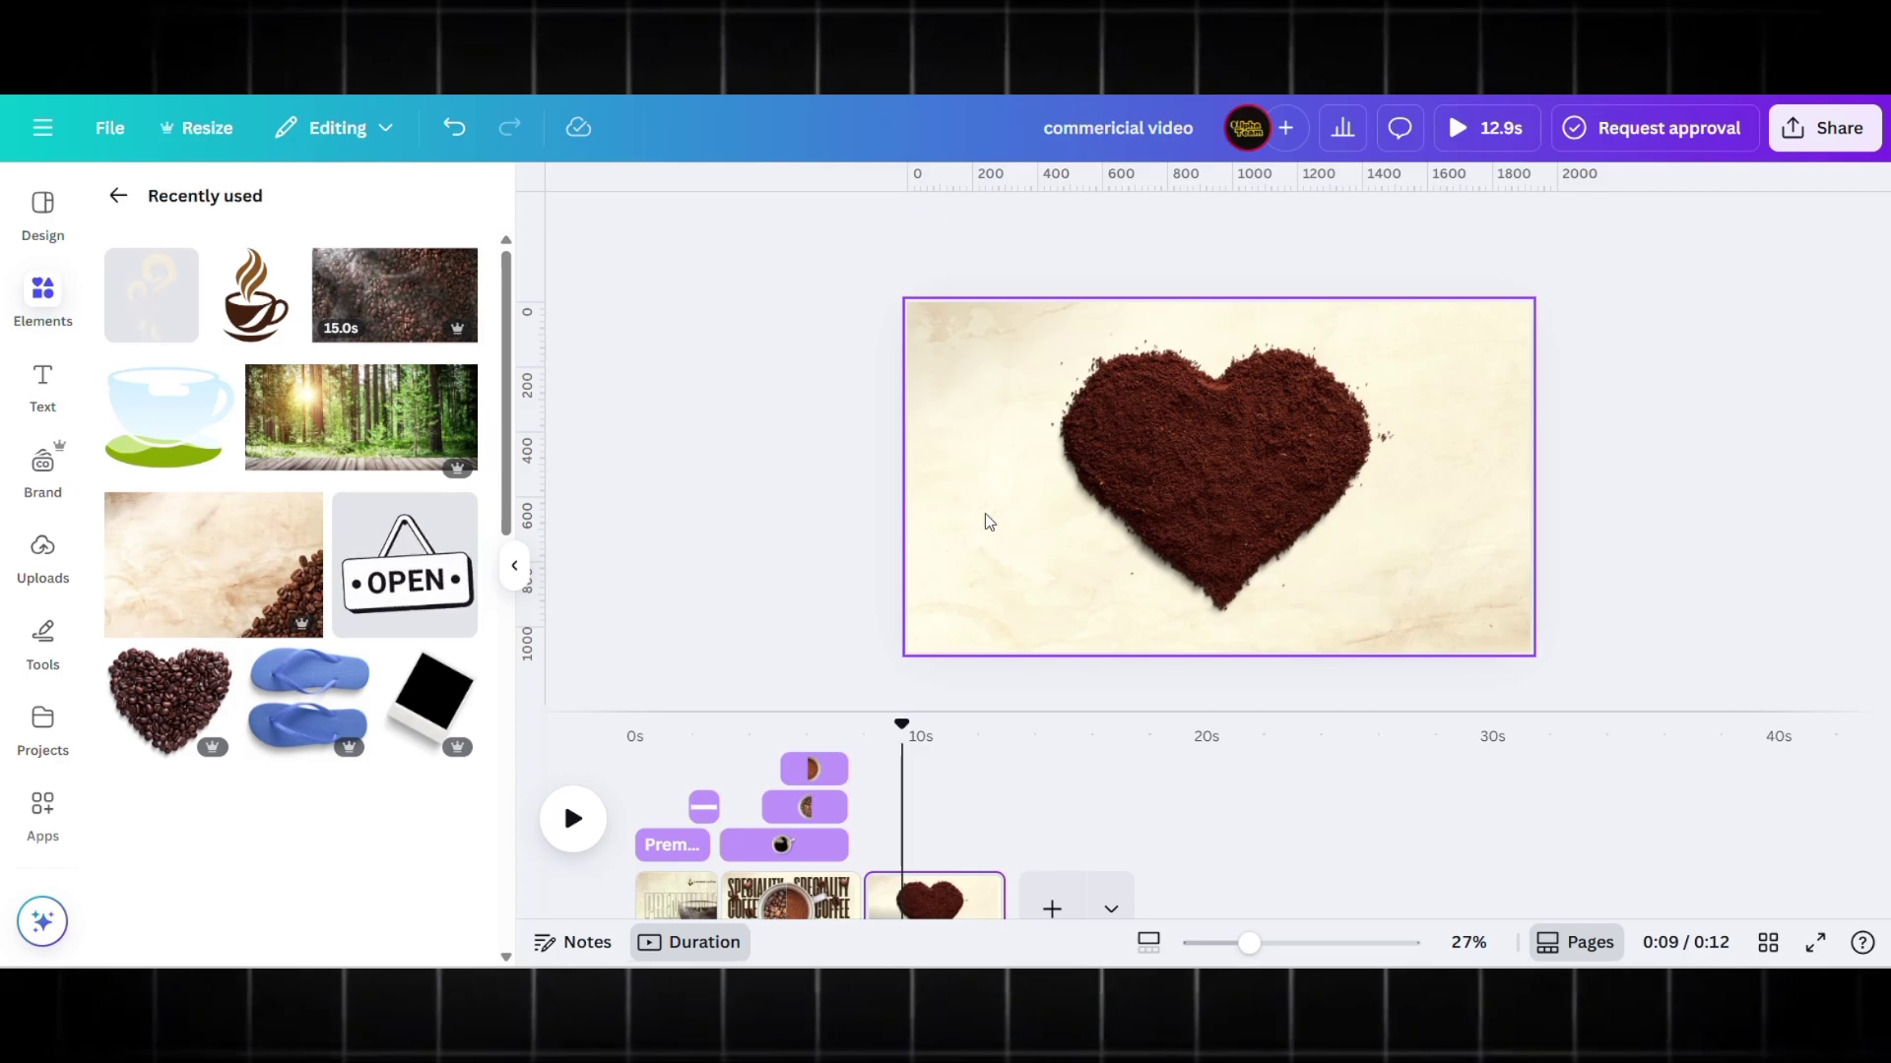
key("ctrl+v")
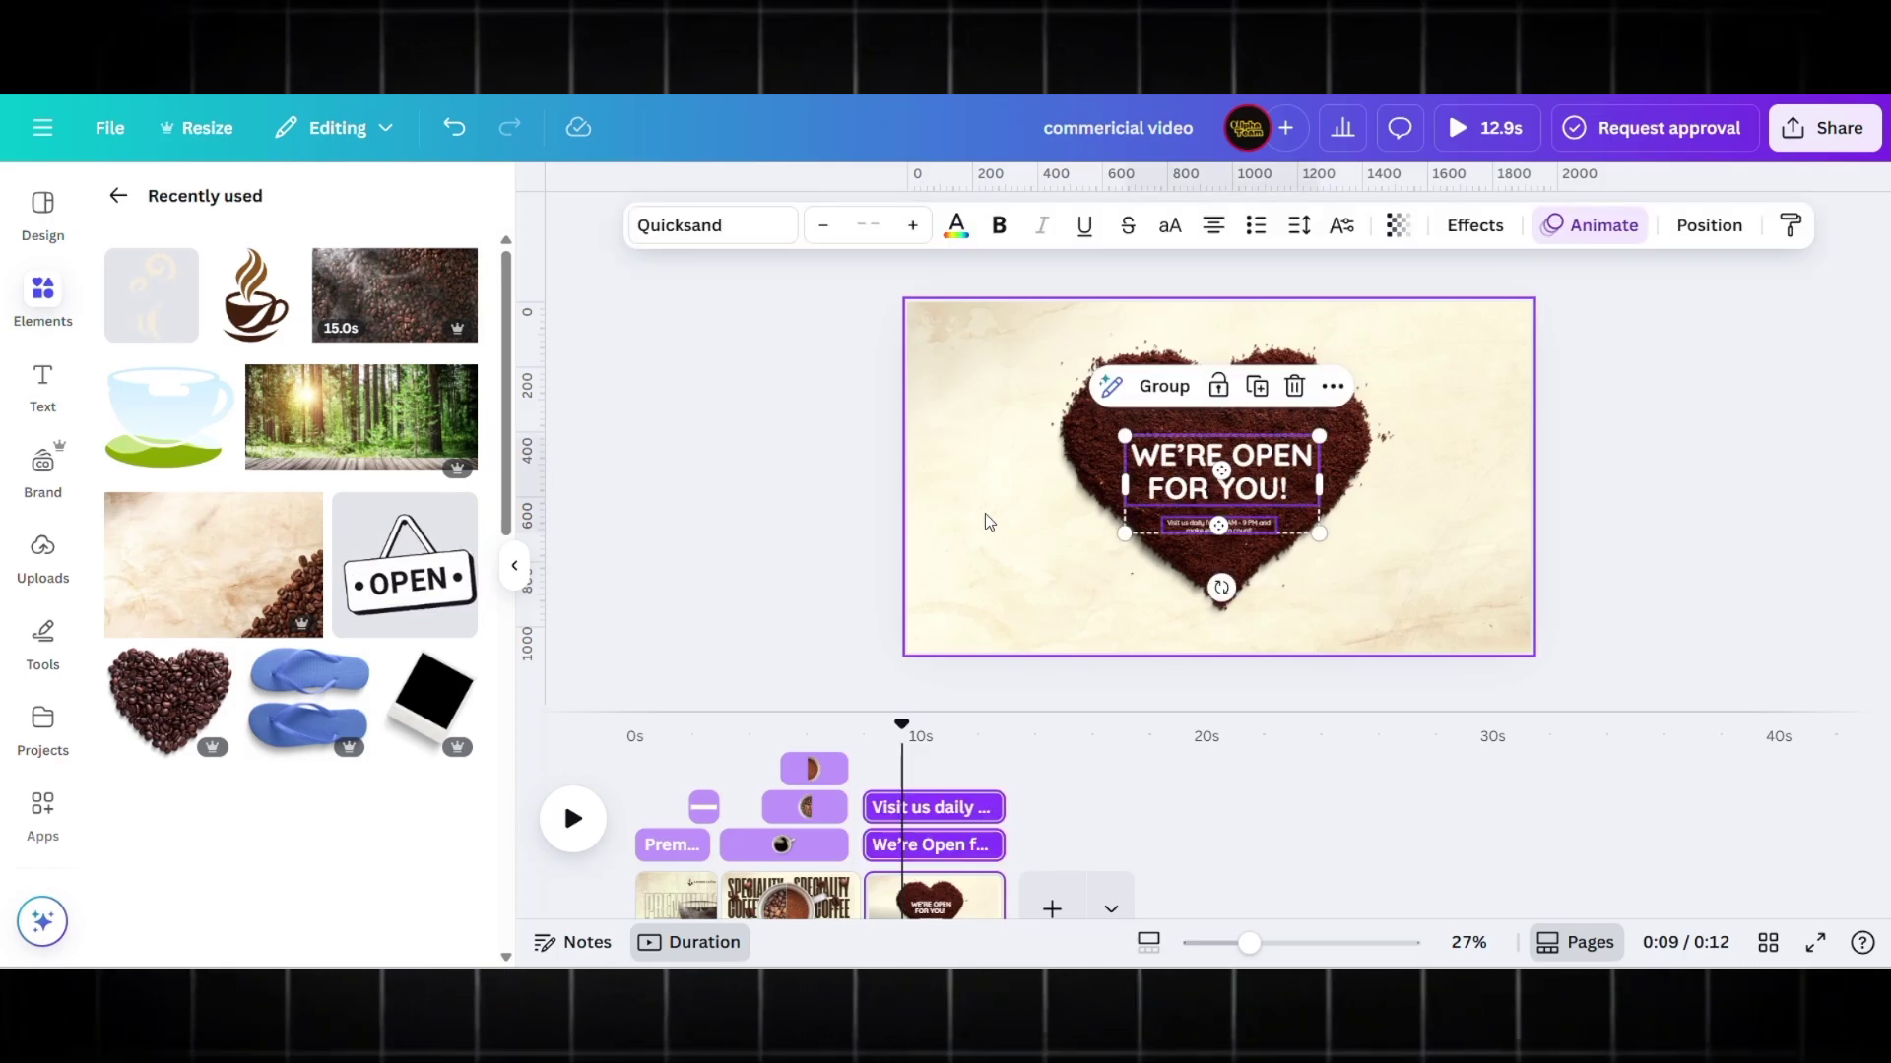
left_click(988, 521)
left_click(1384, 225)
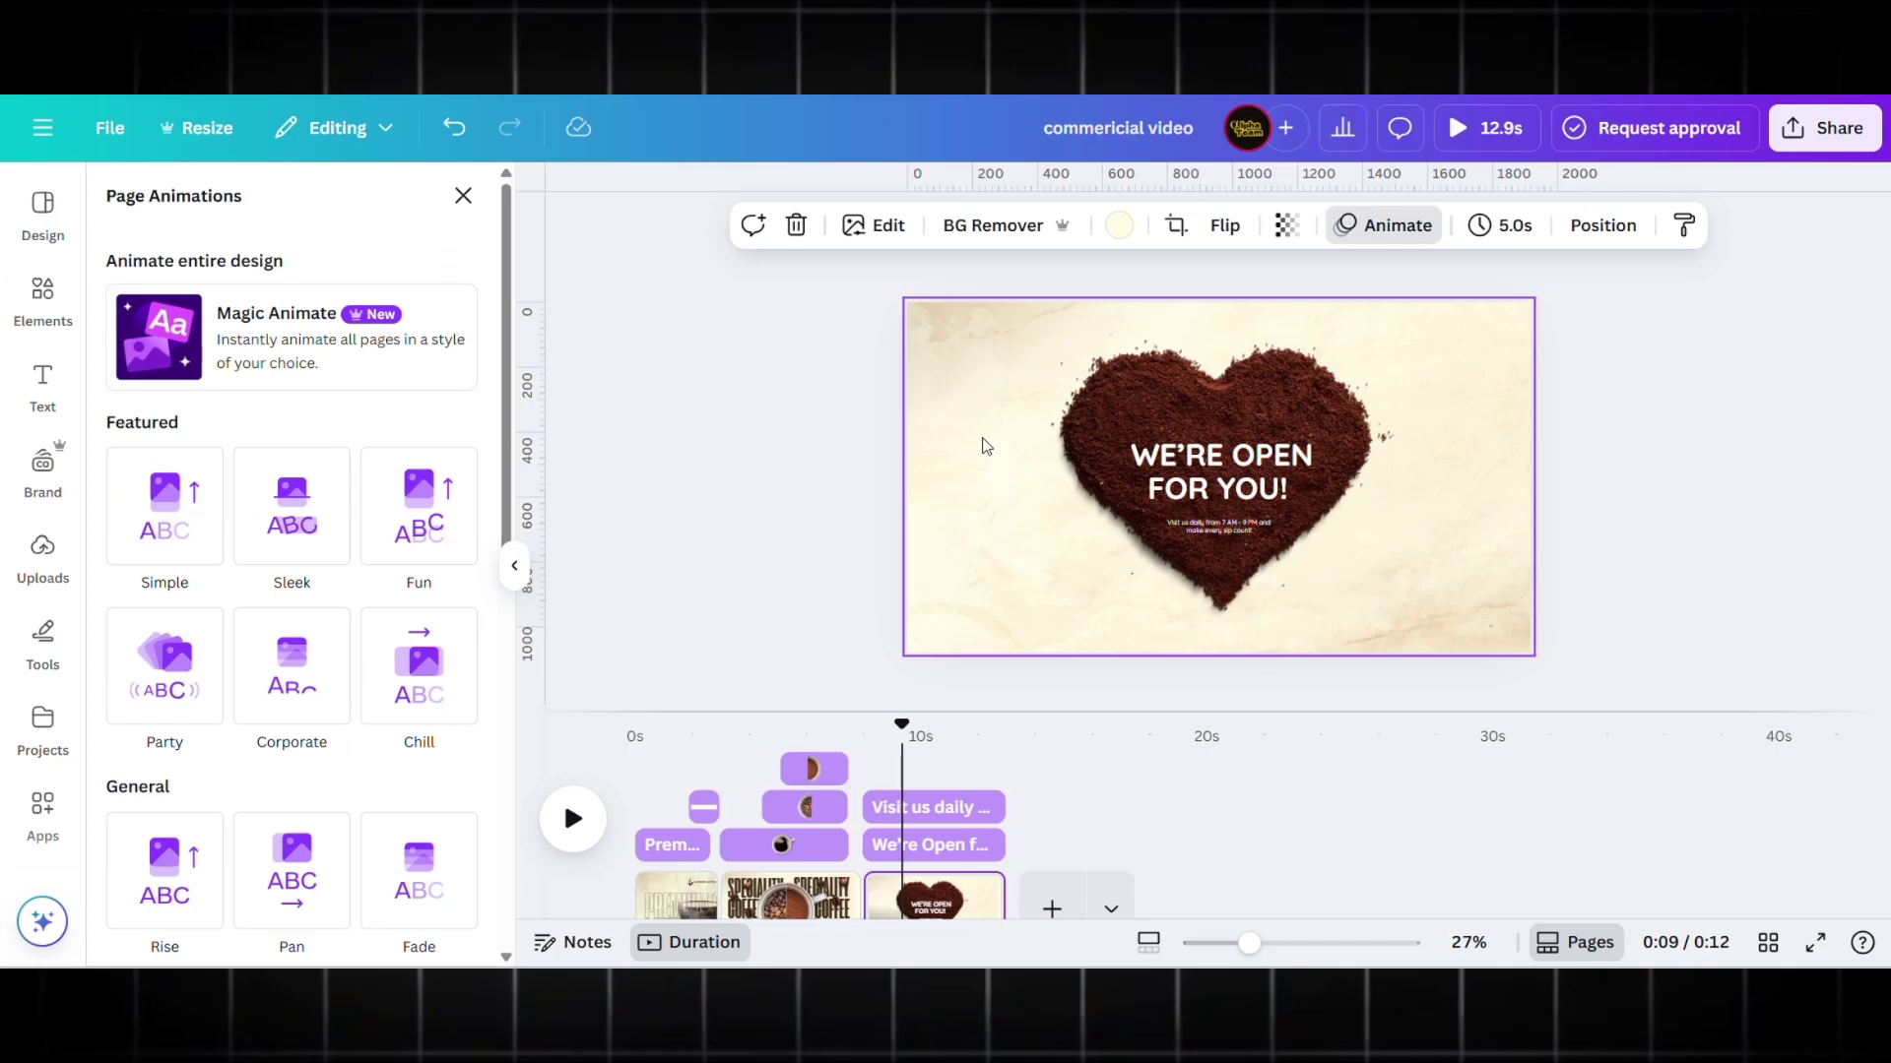
- Add the OPEN sign from Recently used and shrink it to fit above the headline
left_click(42, 295)
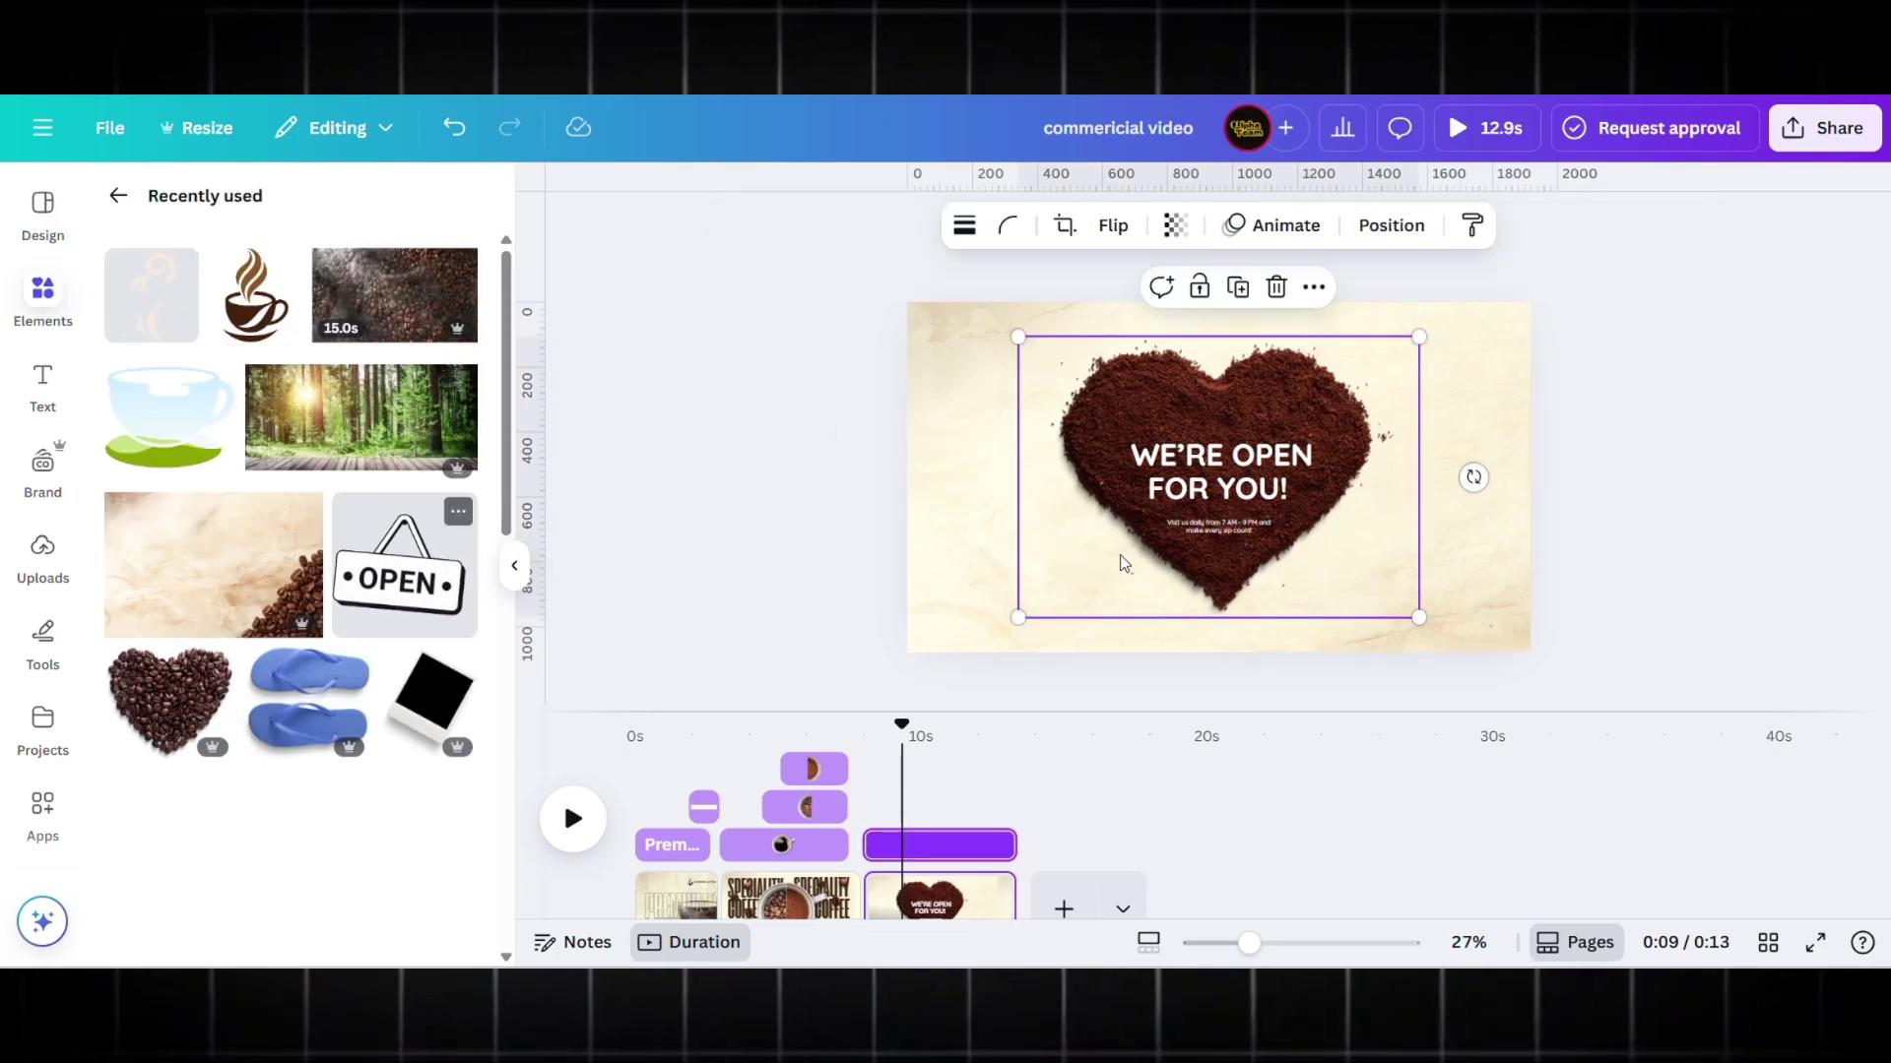
left_click_drag(1018, 616, 1150, 525)
left_click_drag(1240, 458, 1217, 422)
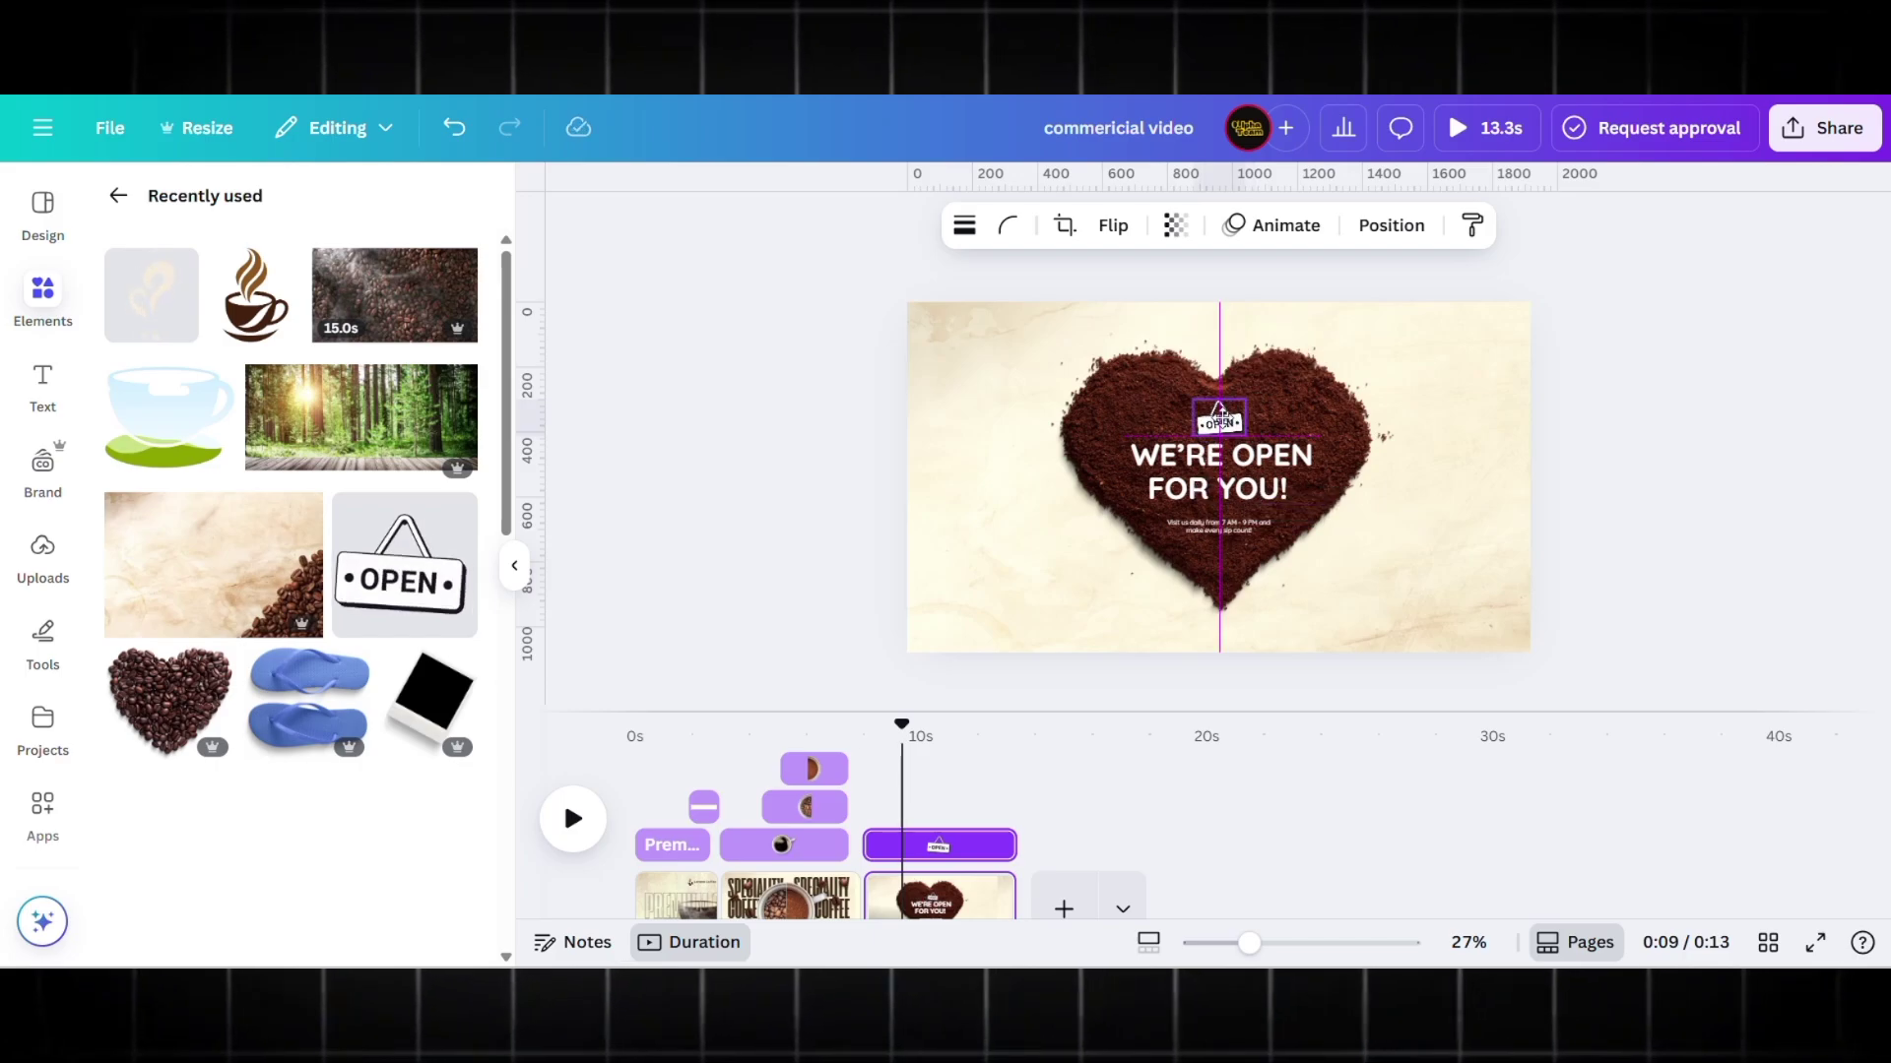
- Paste the scattered coffee beans around the heart and select the beans on the left
left_click(1281, 477)
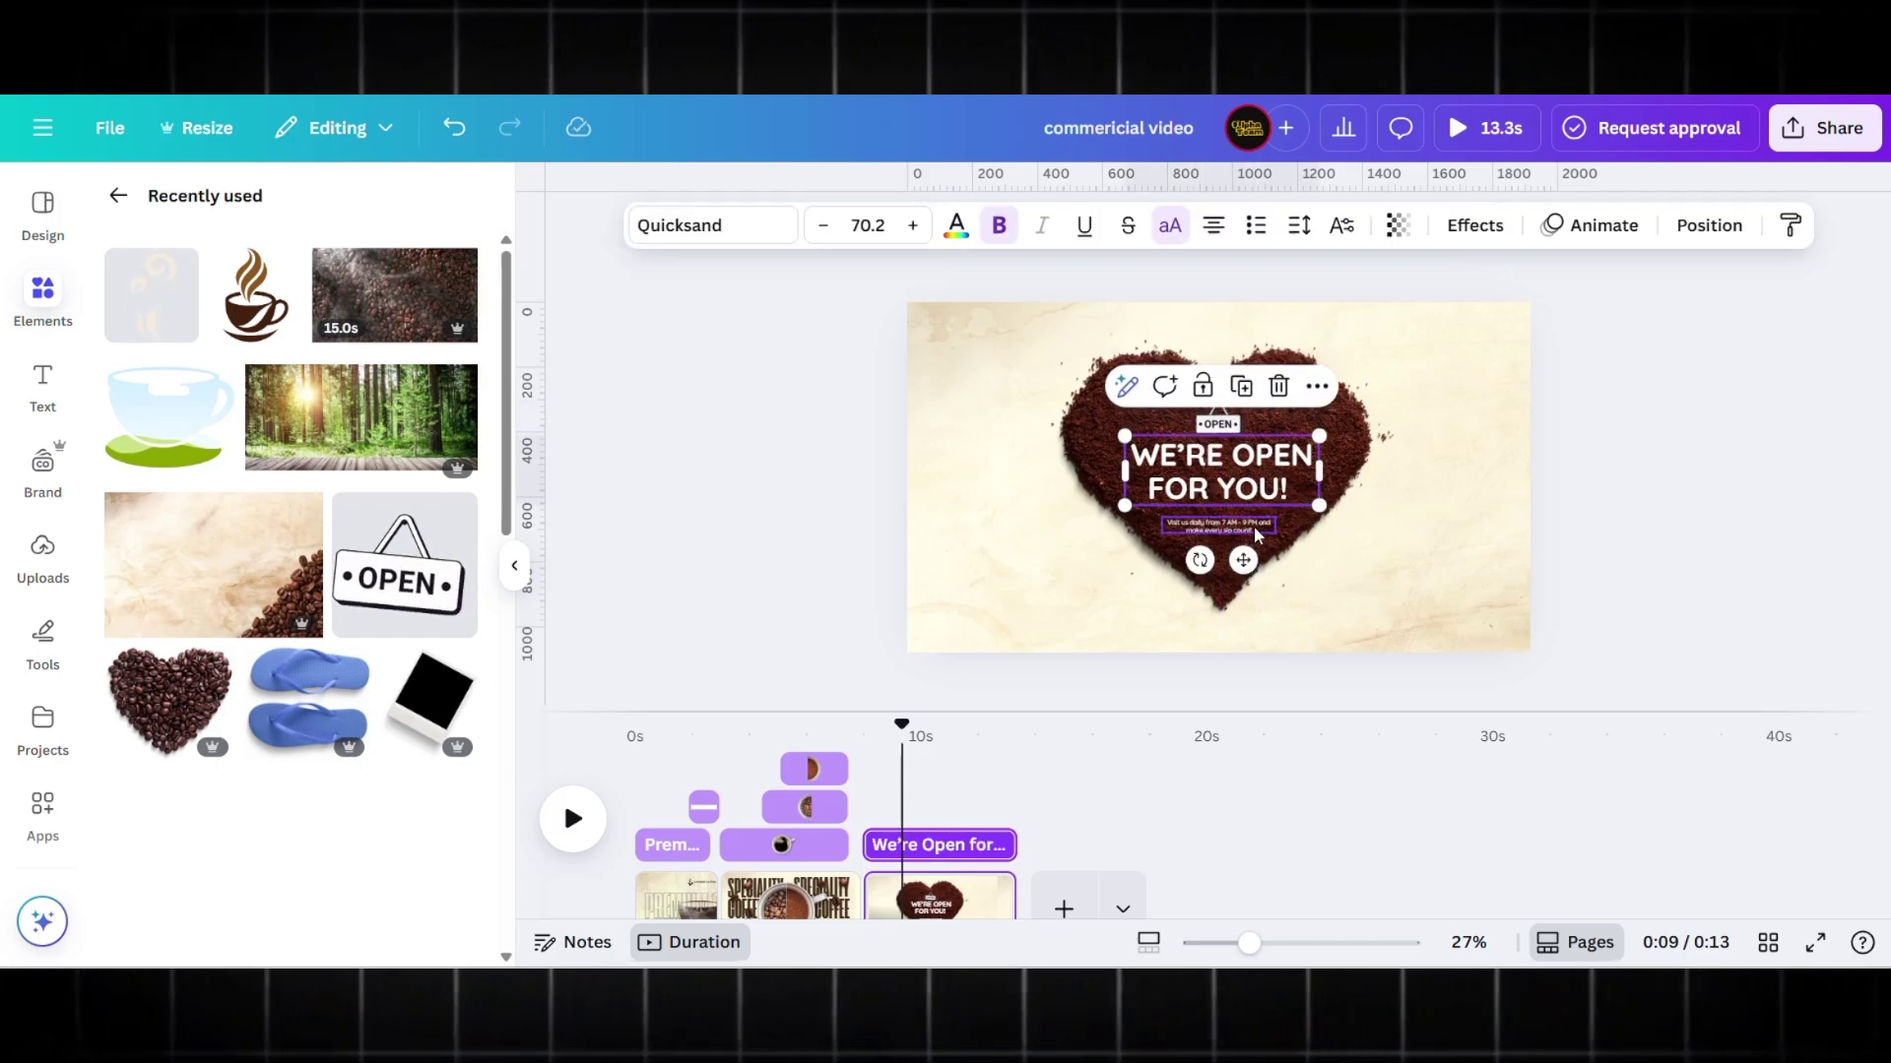
left_click(1255, 534, "shift")
left_click(1009, 504)
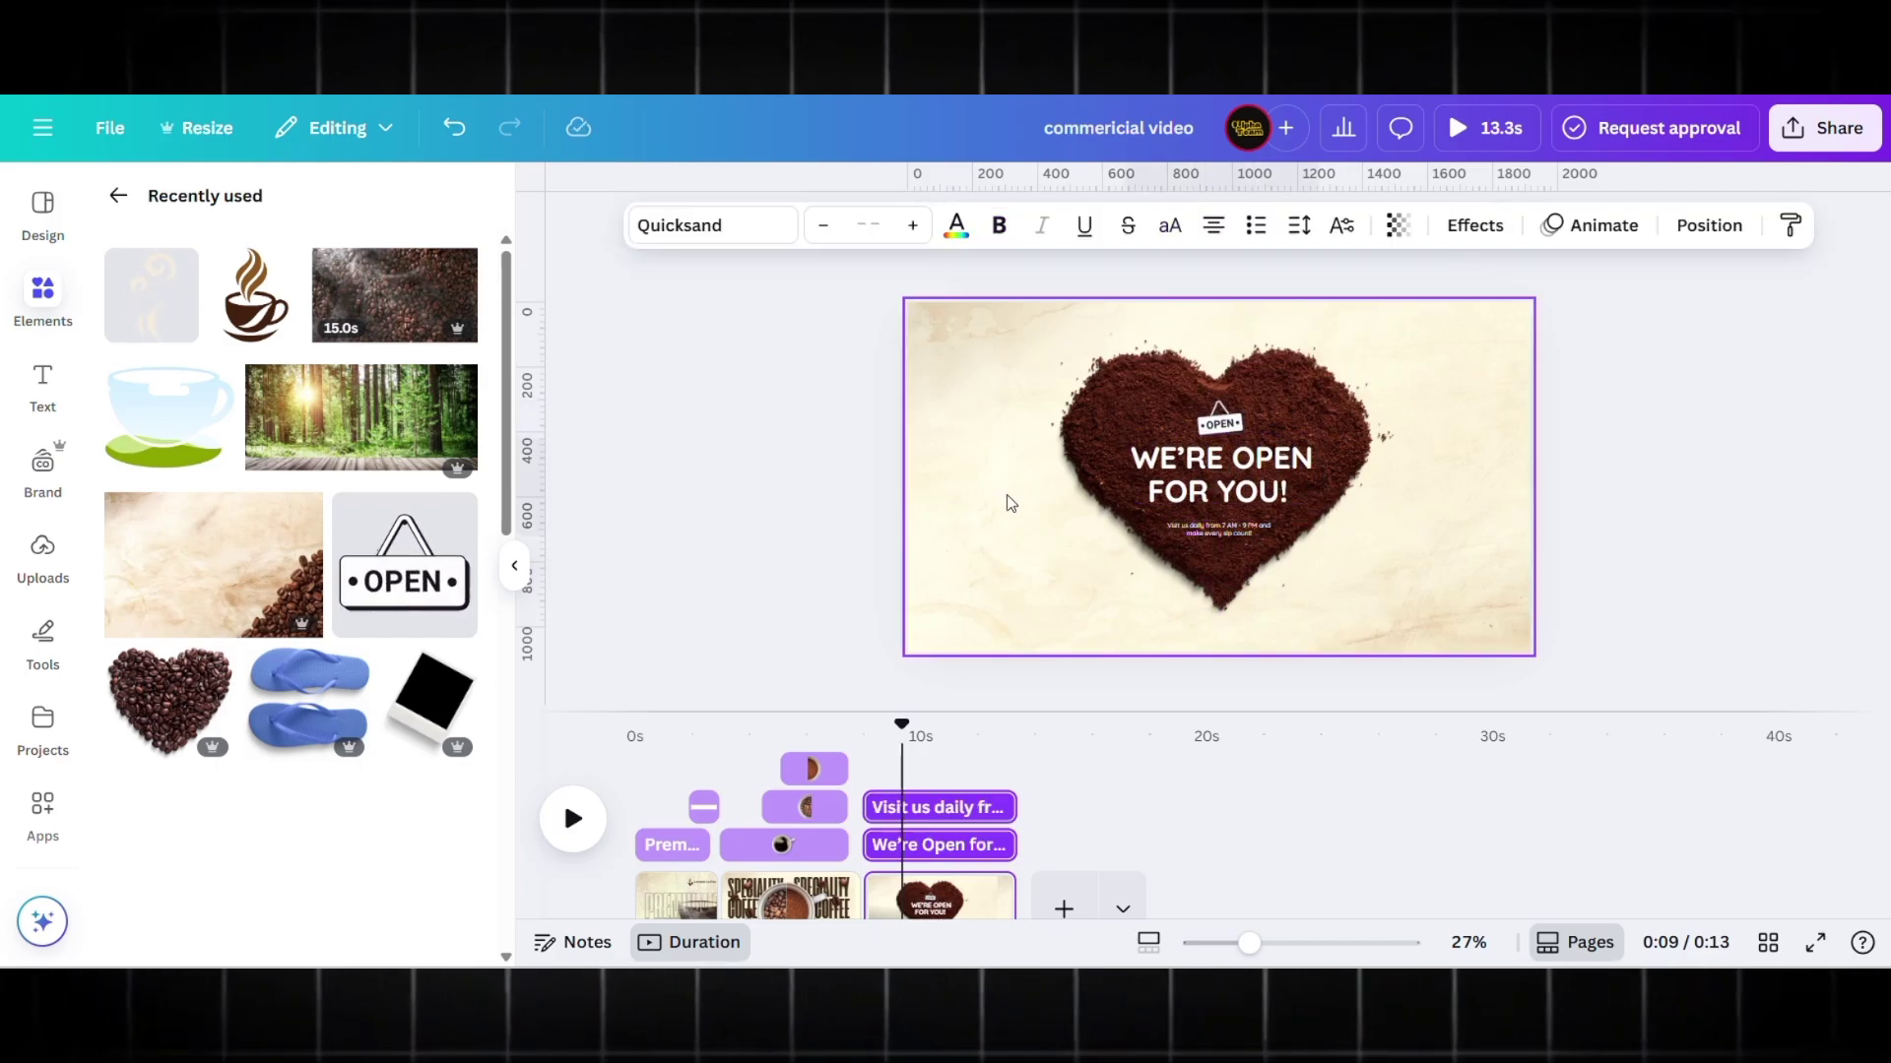
left_click(883, 467)
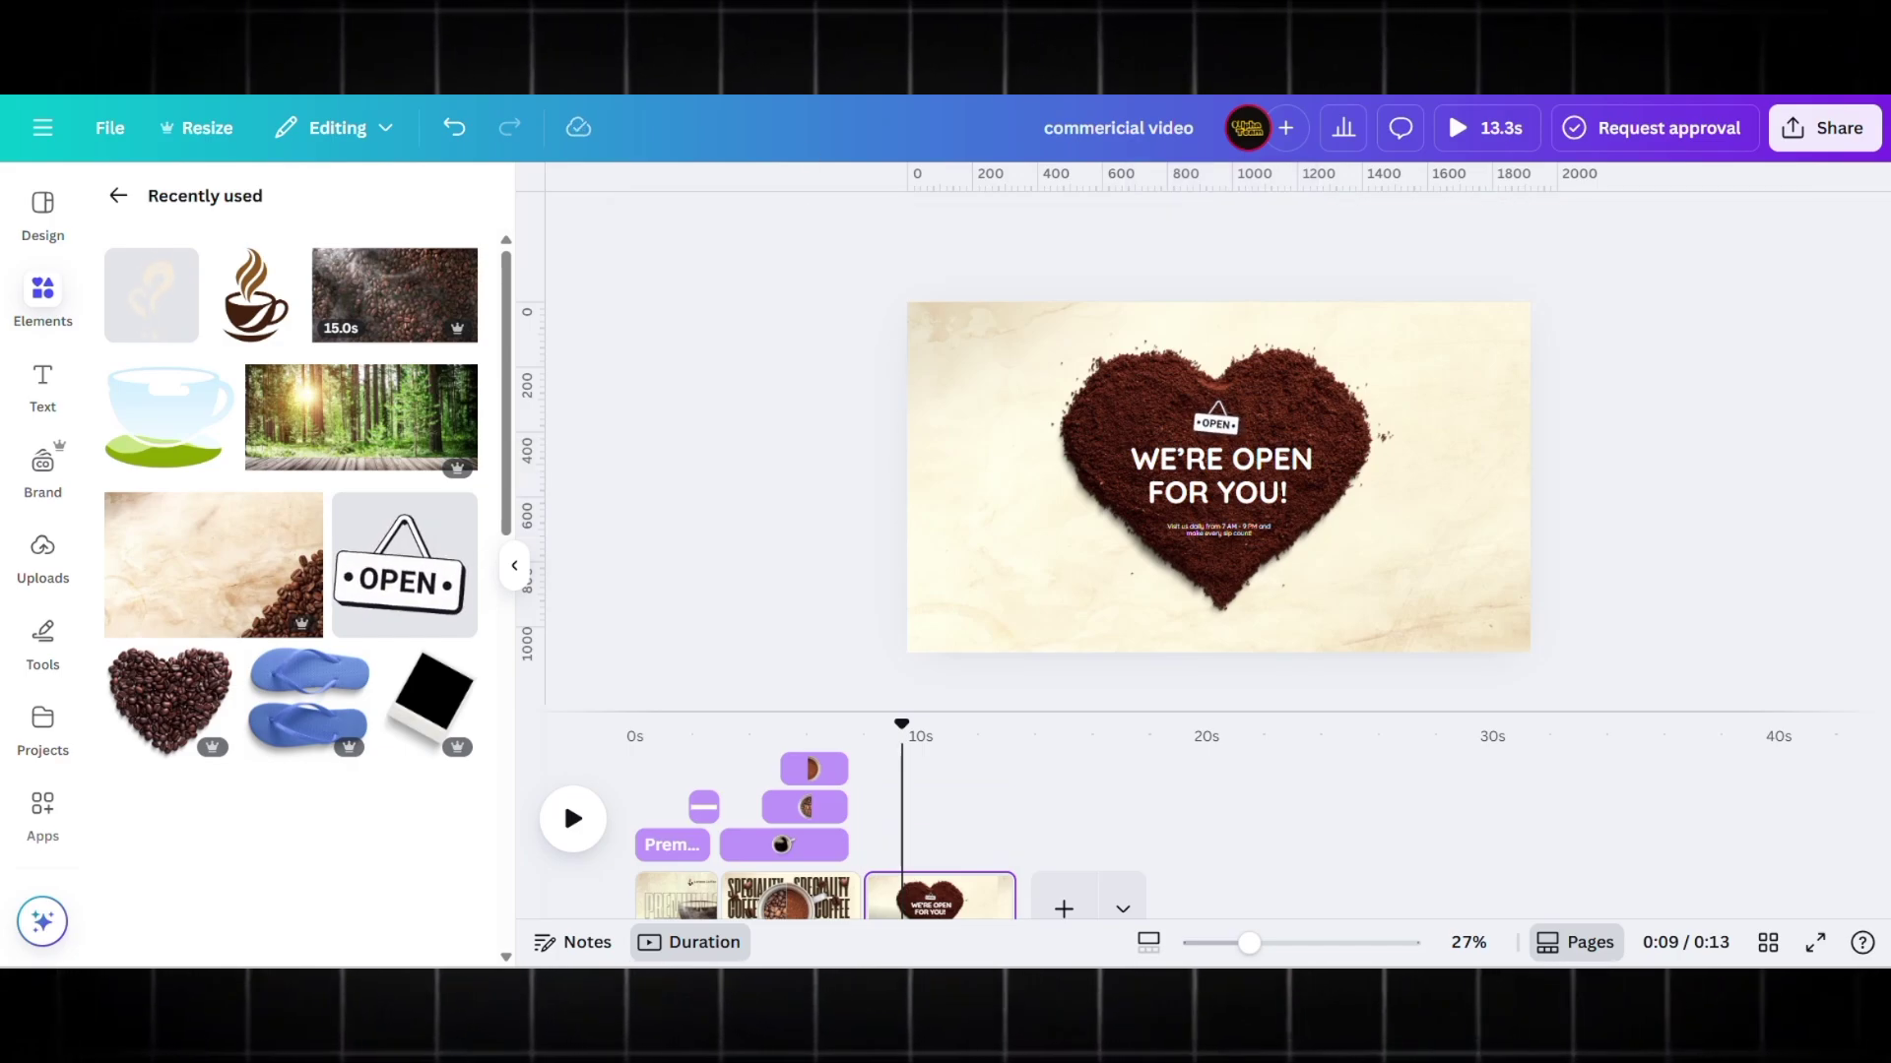
left_click(988, 384)
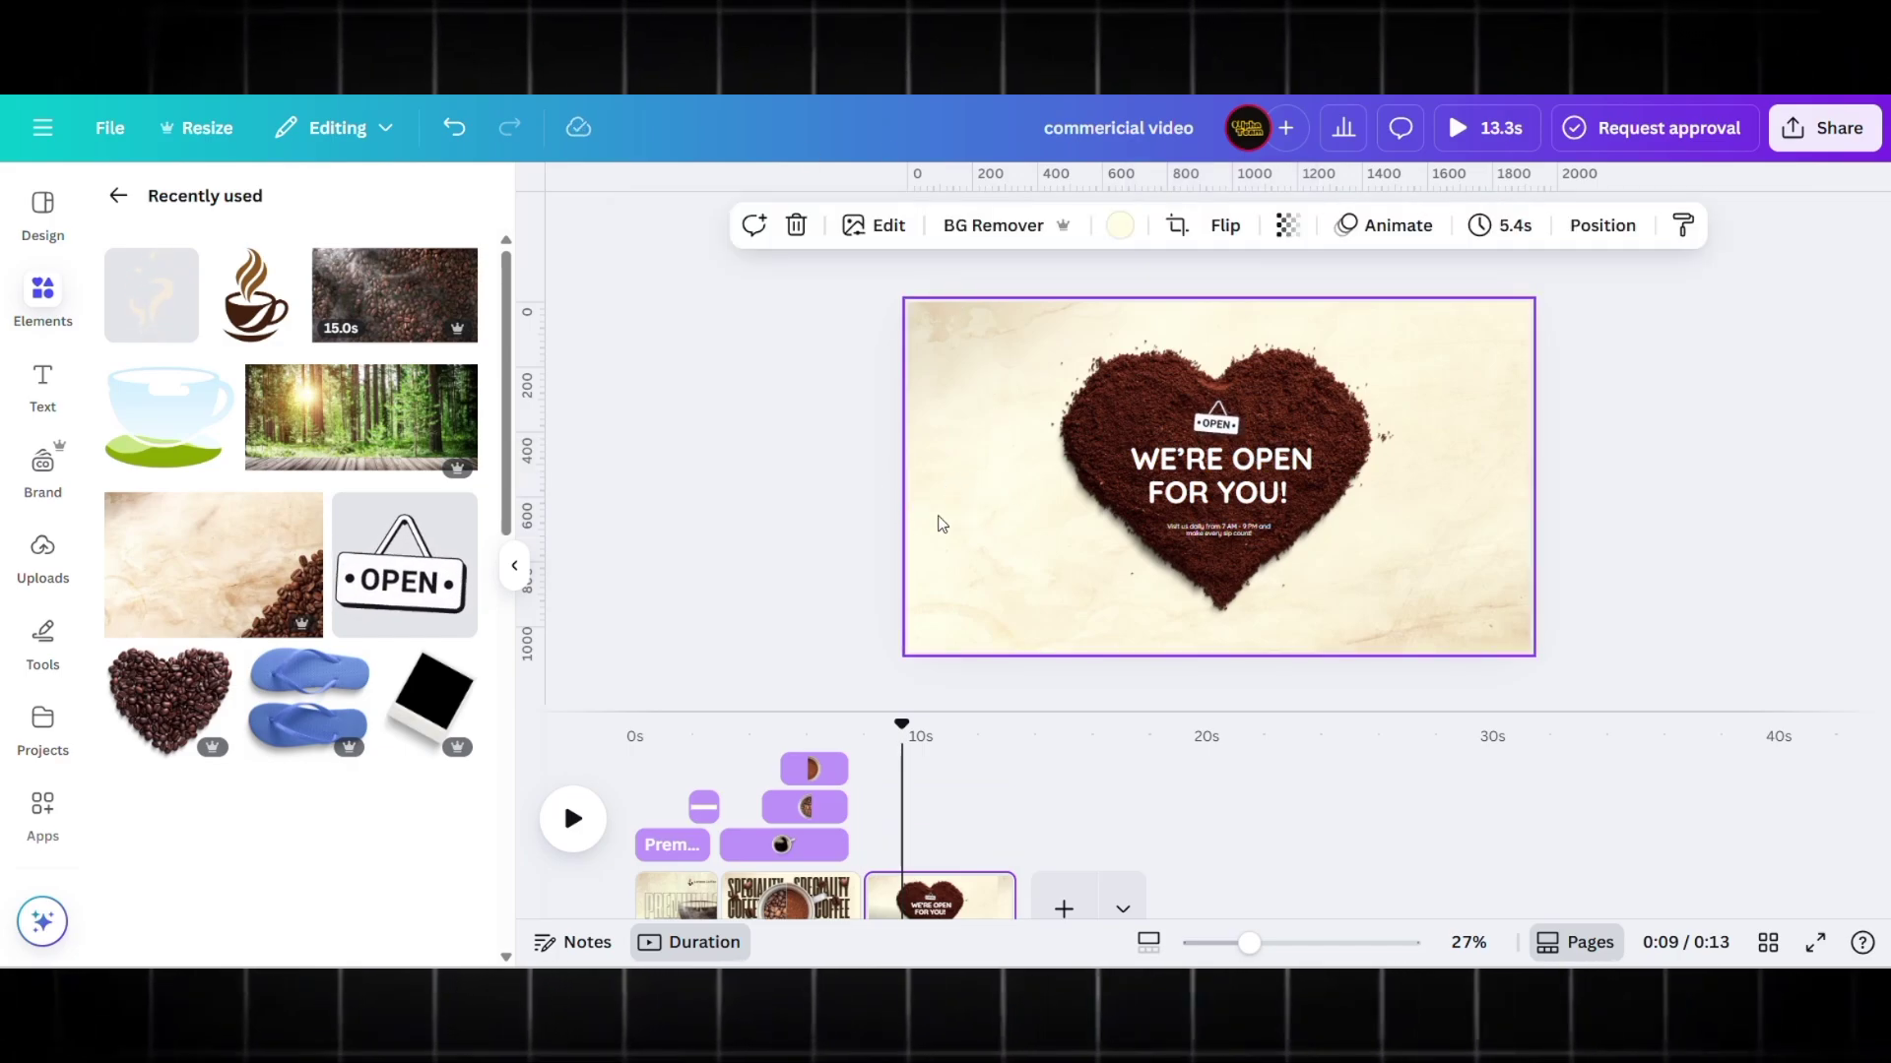
key("ctrl+v")
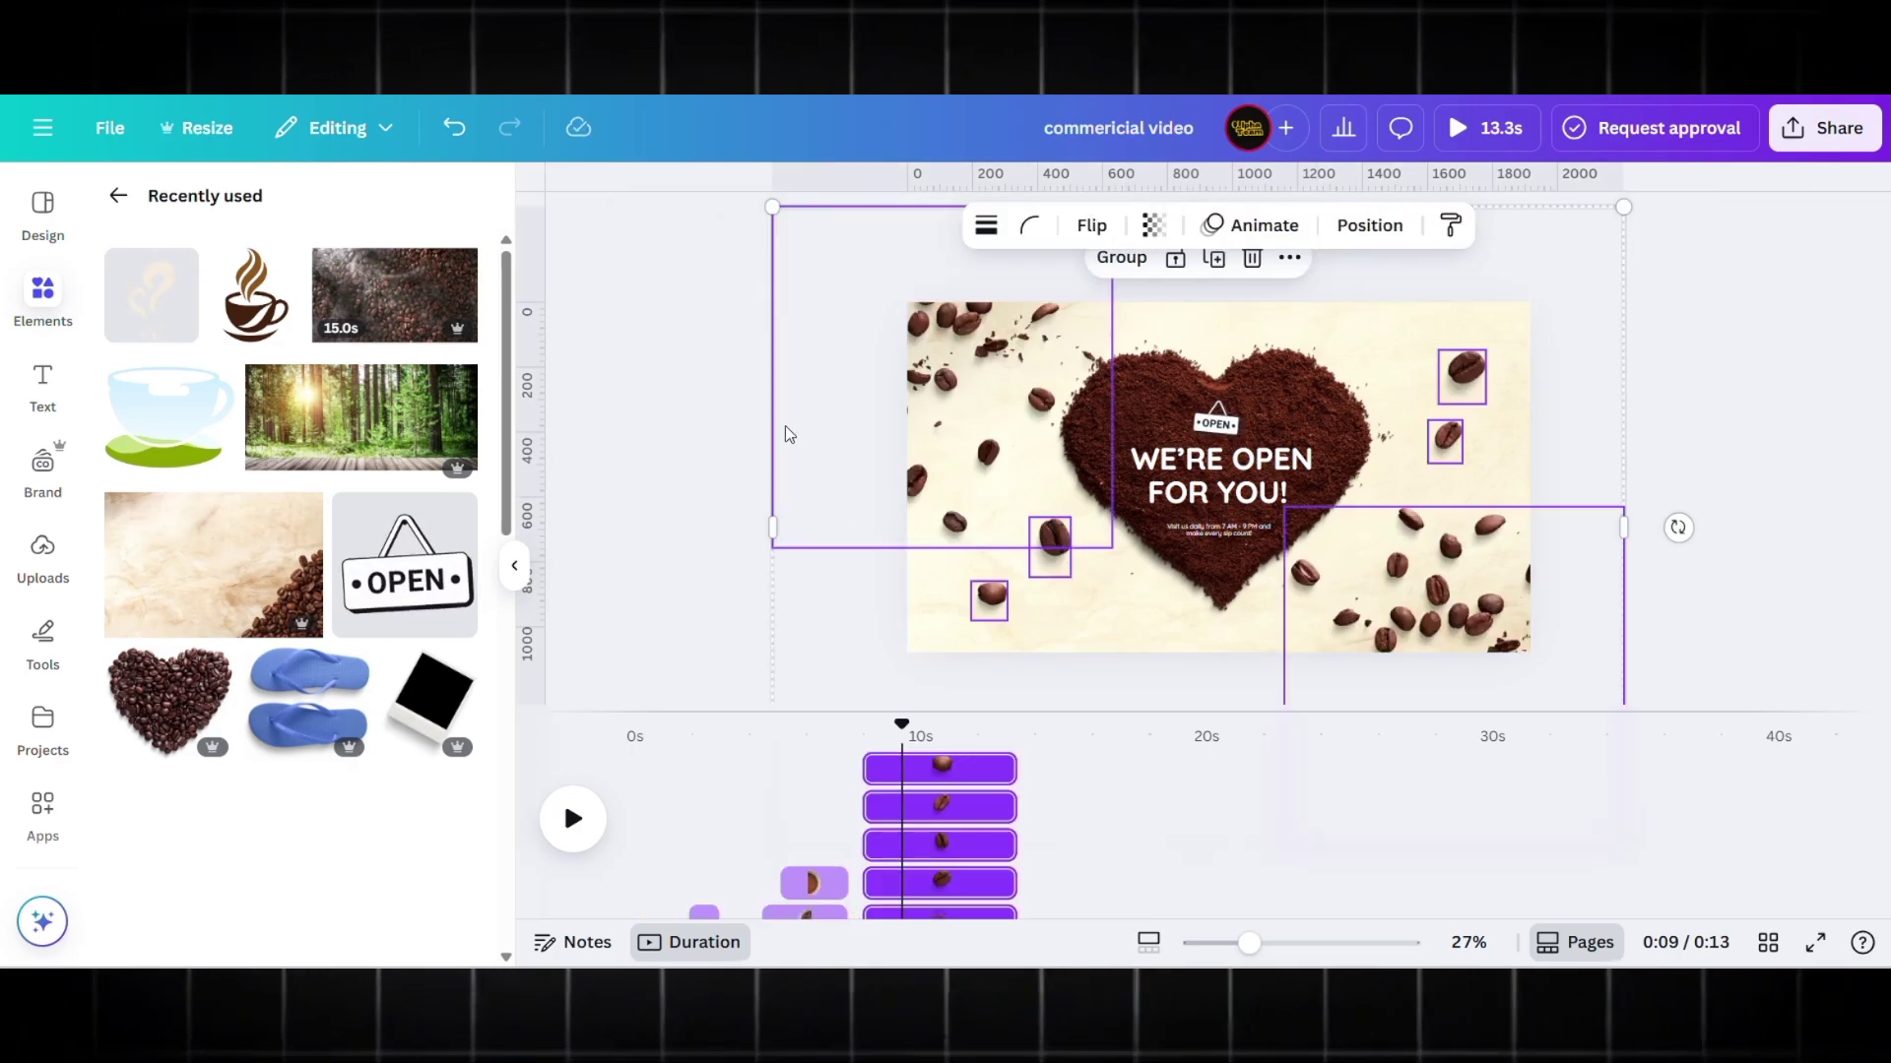
left_click(710, 371)
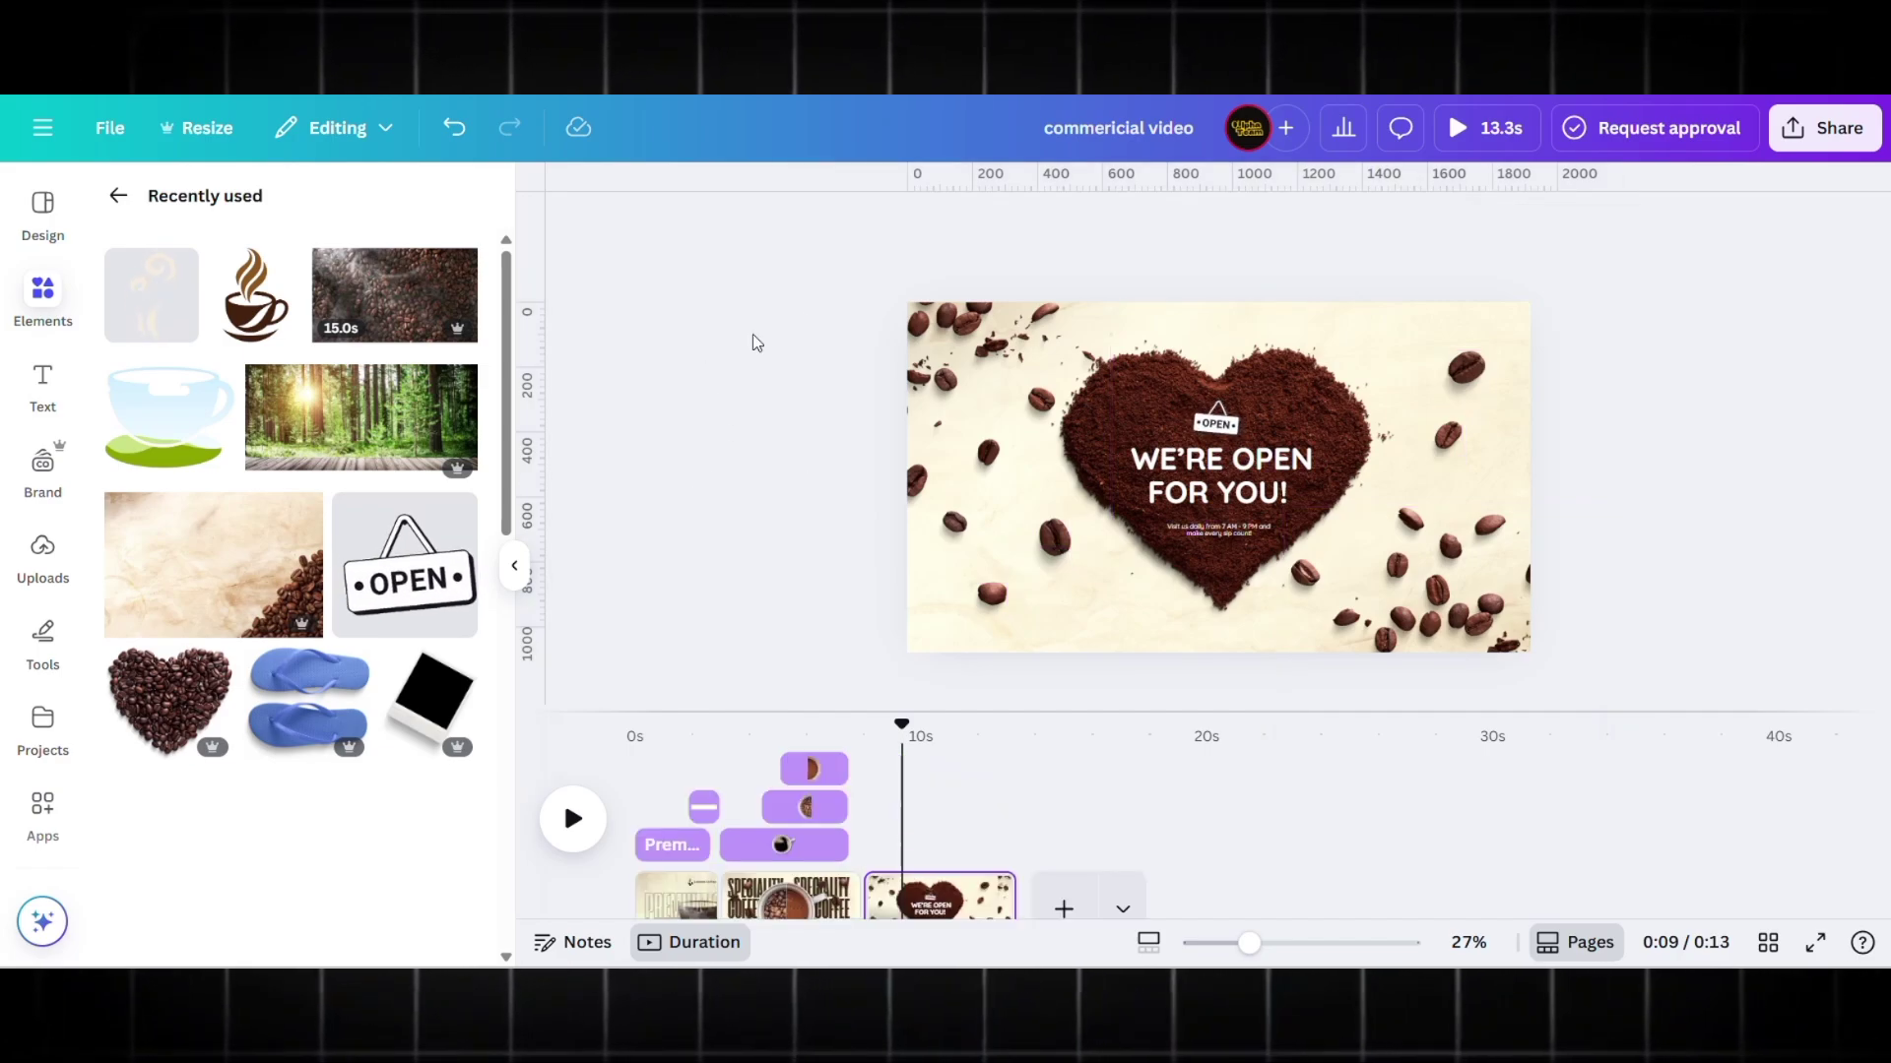
left_click_drag(810, 292, 1017, 619)
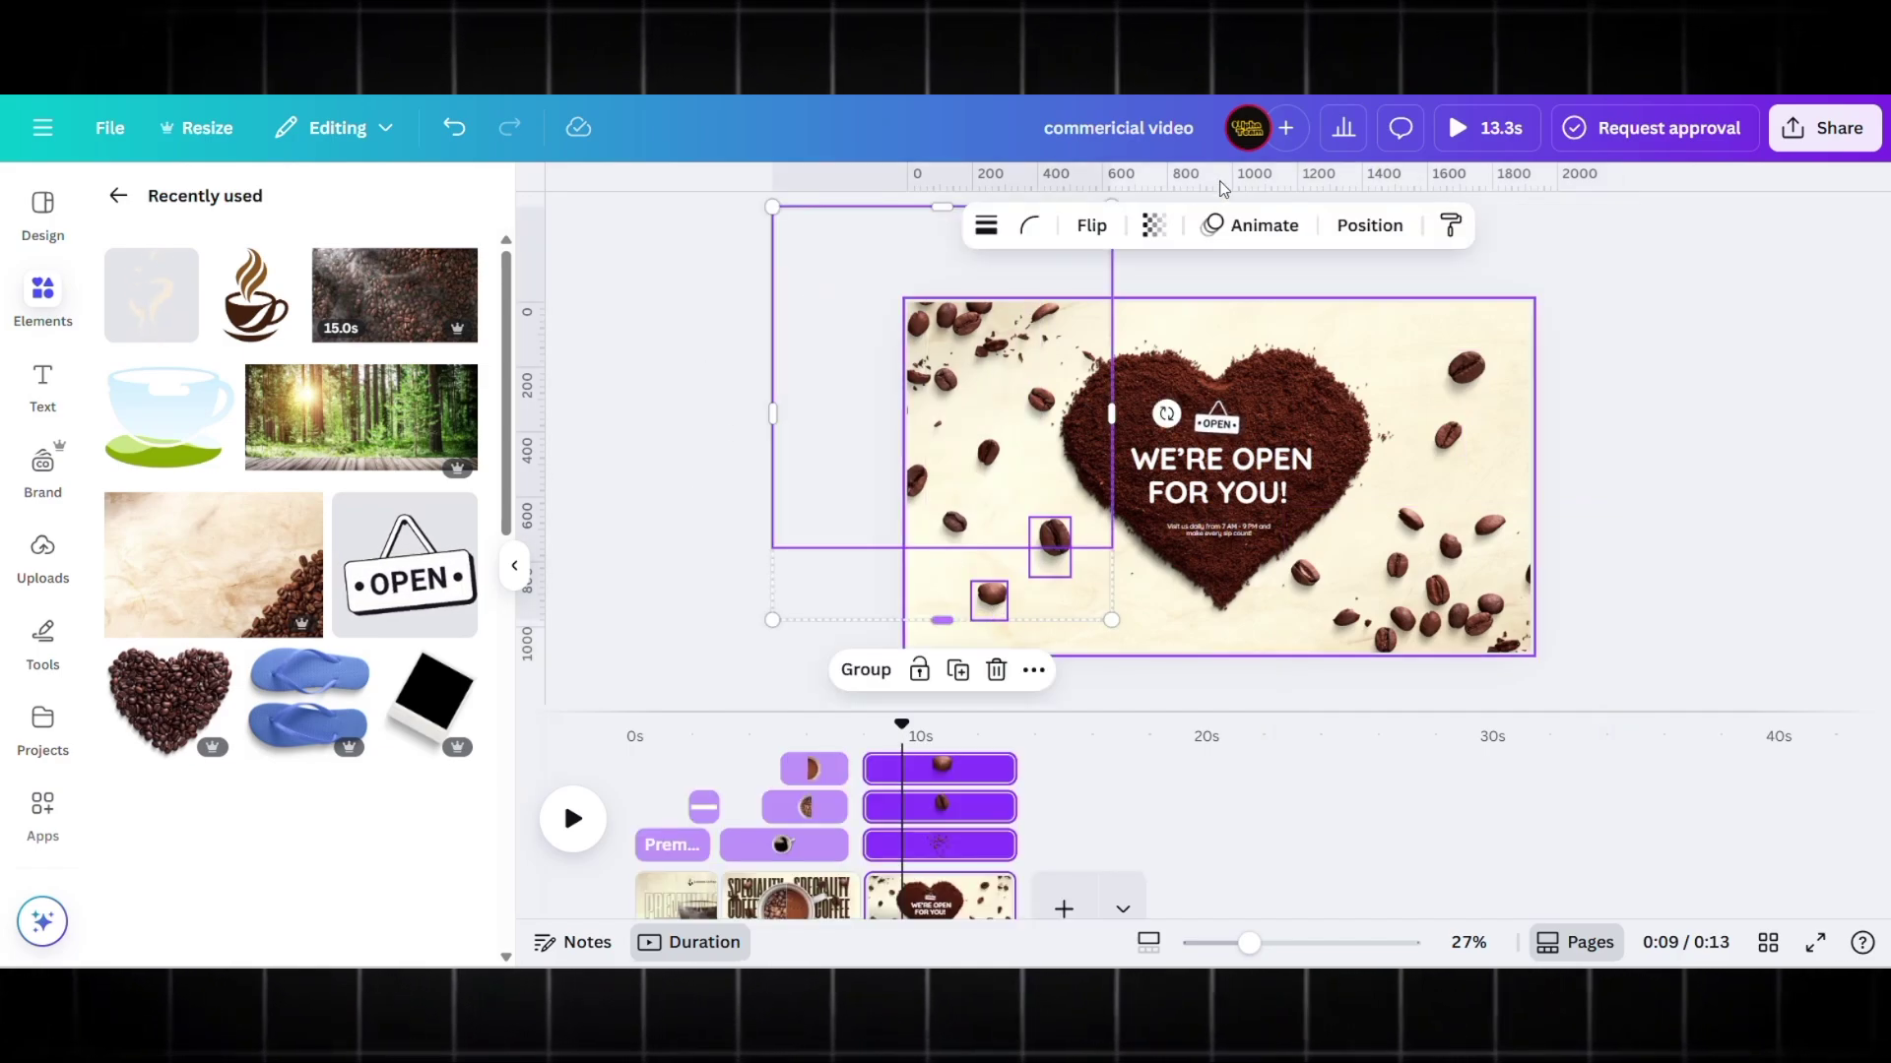
- Give the left coffee beans a Pan animation on both entry and exit
left_click(1251, 225)
scroll(462, 793, "down", 8)
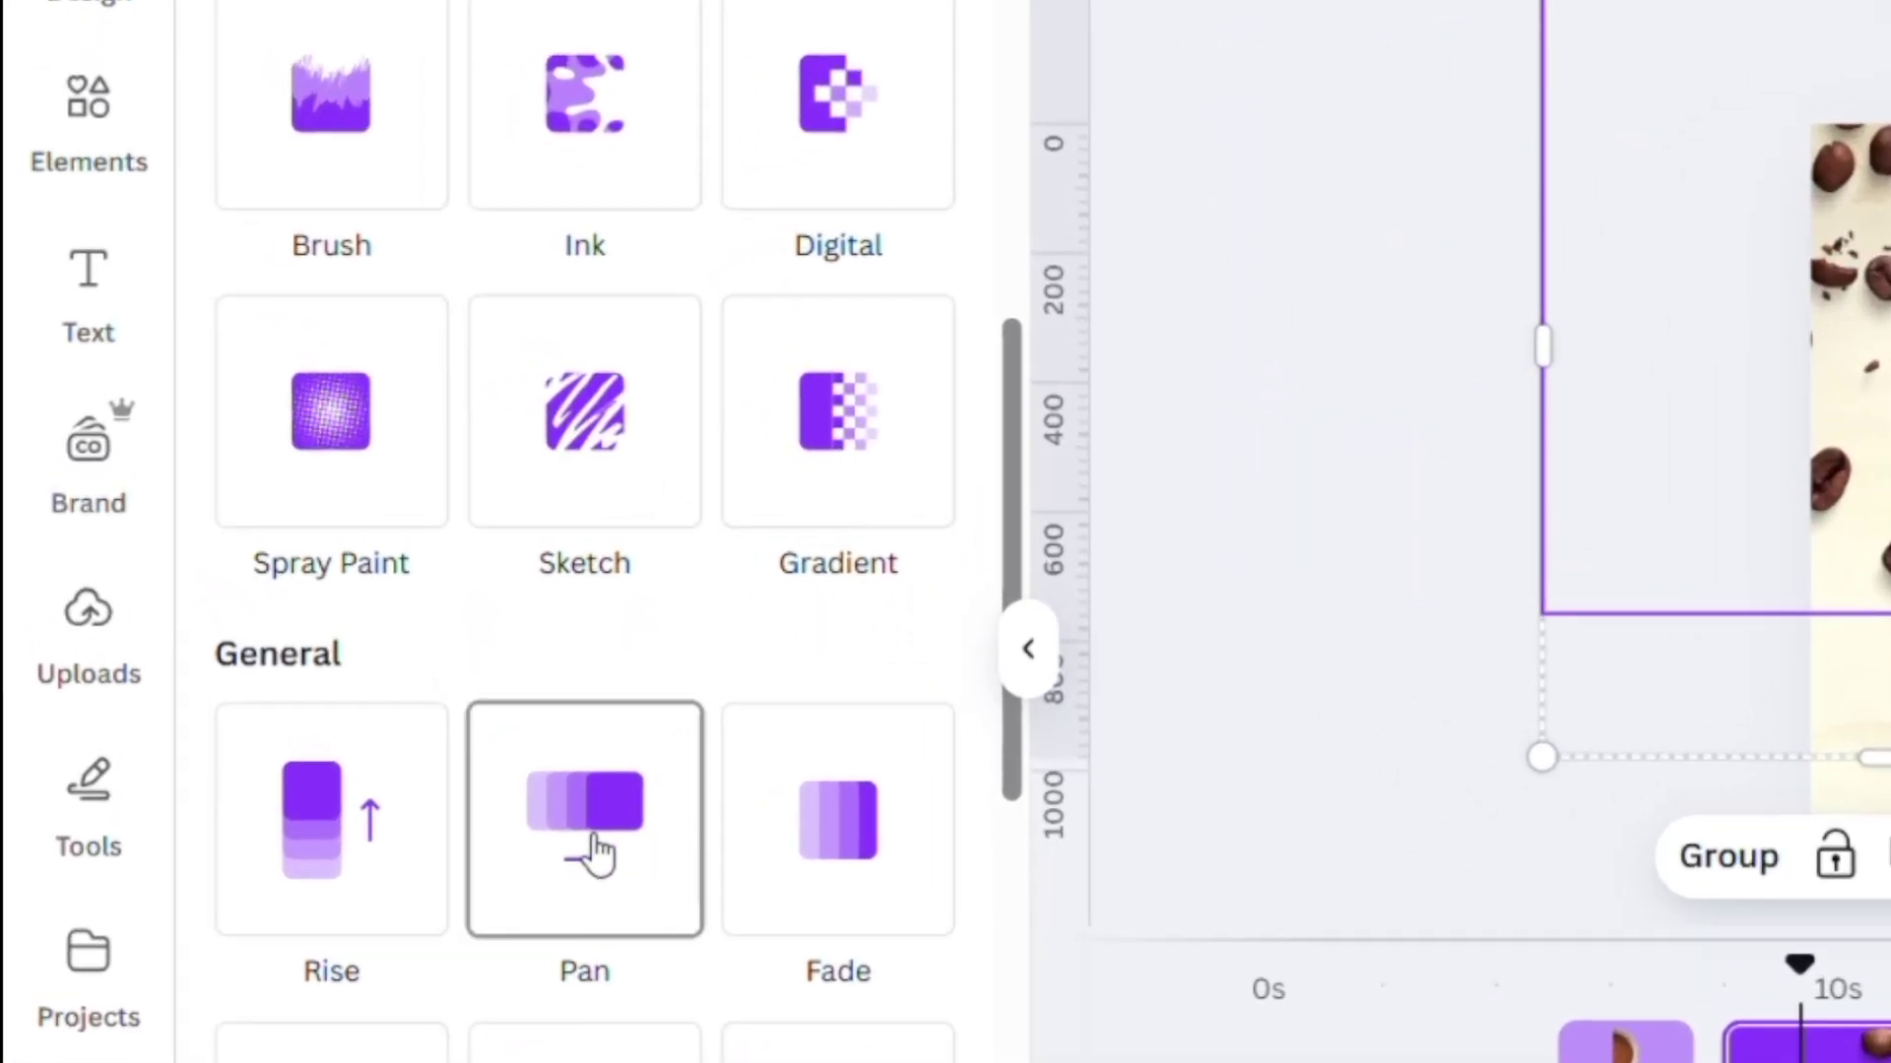
left_click(594, 855)
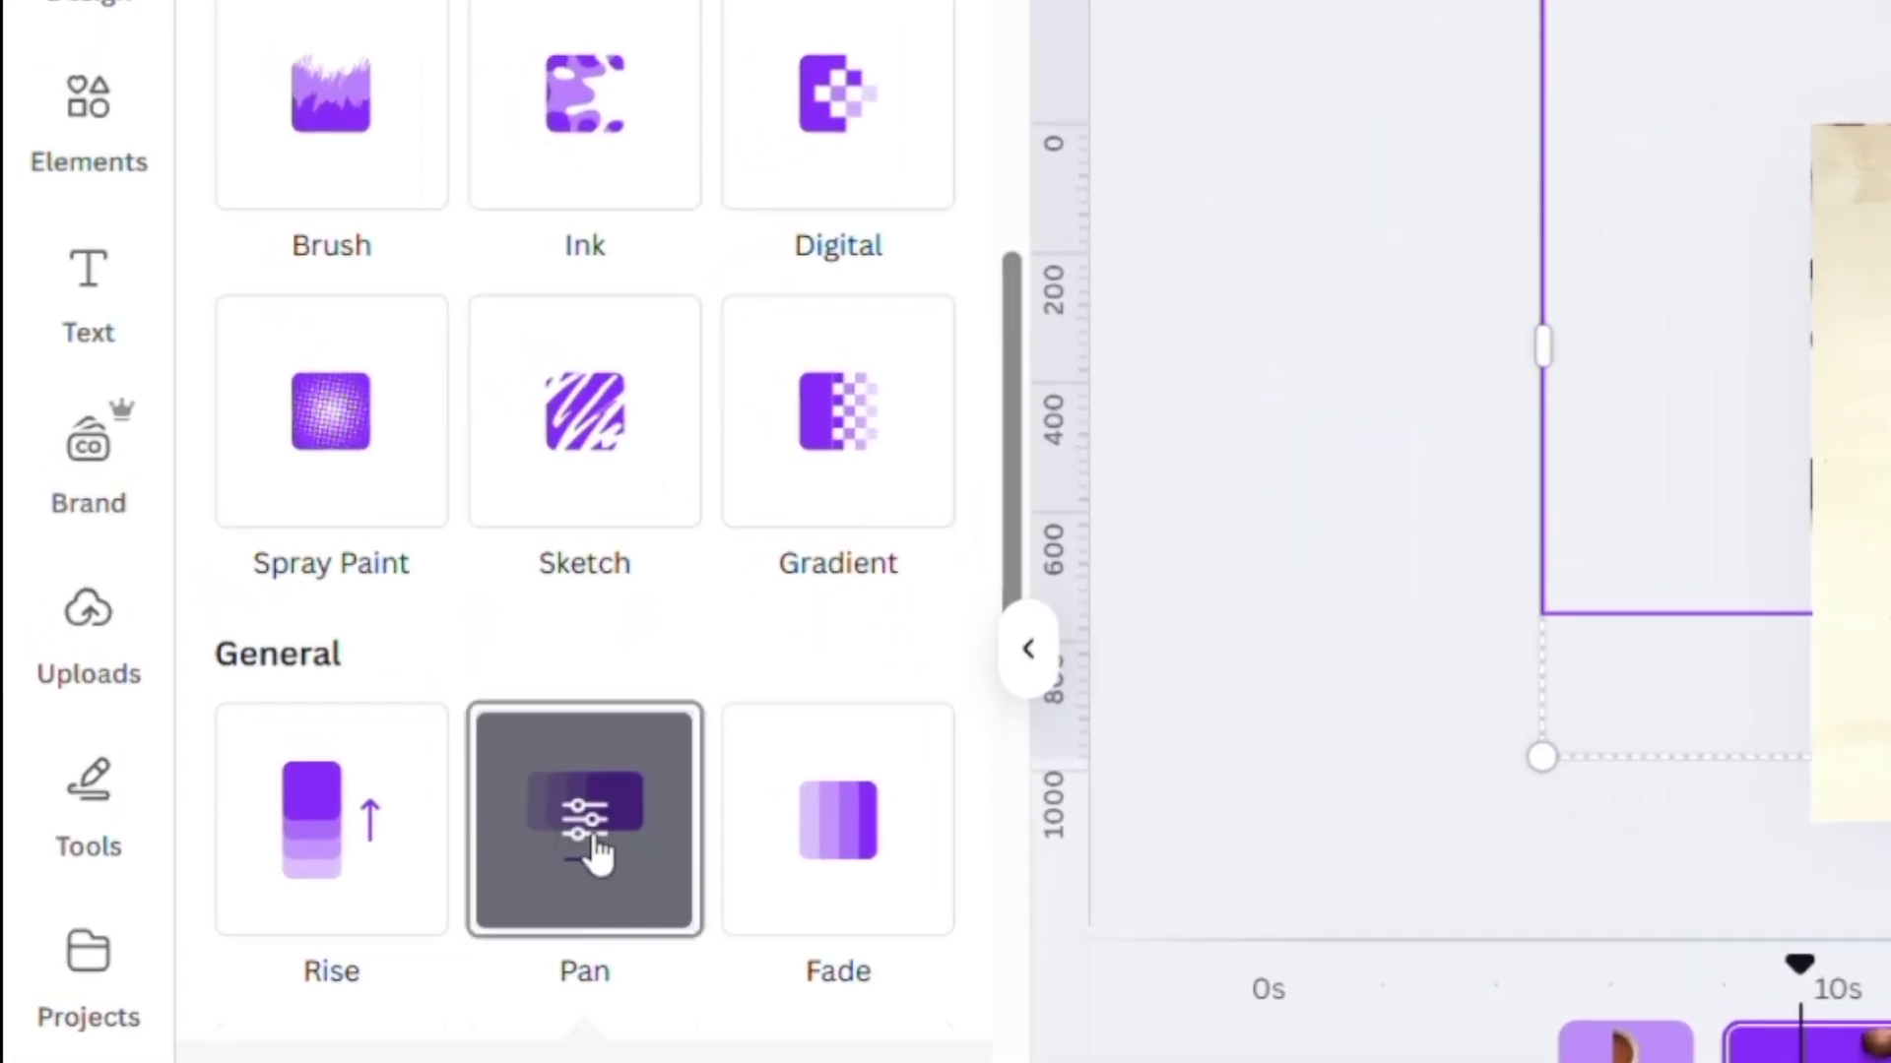
left_click(148, 734)
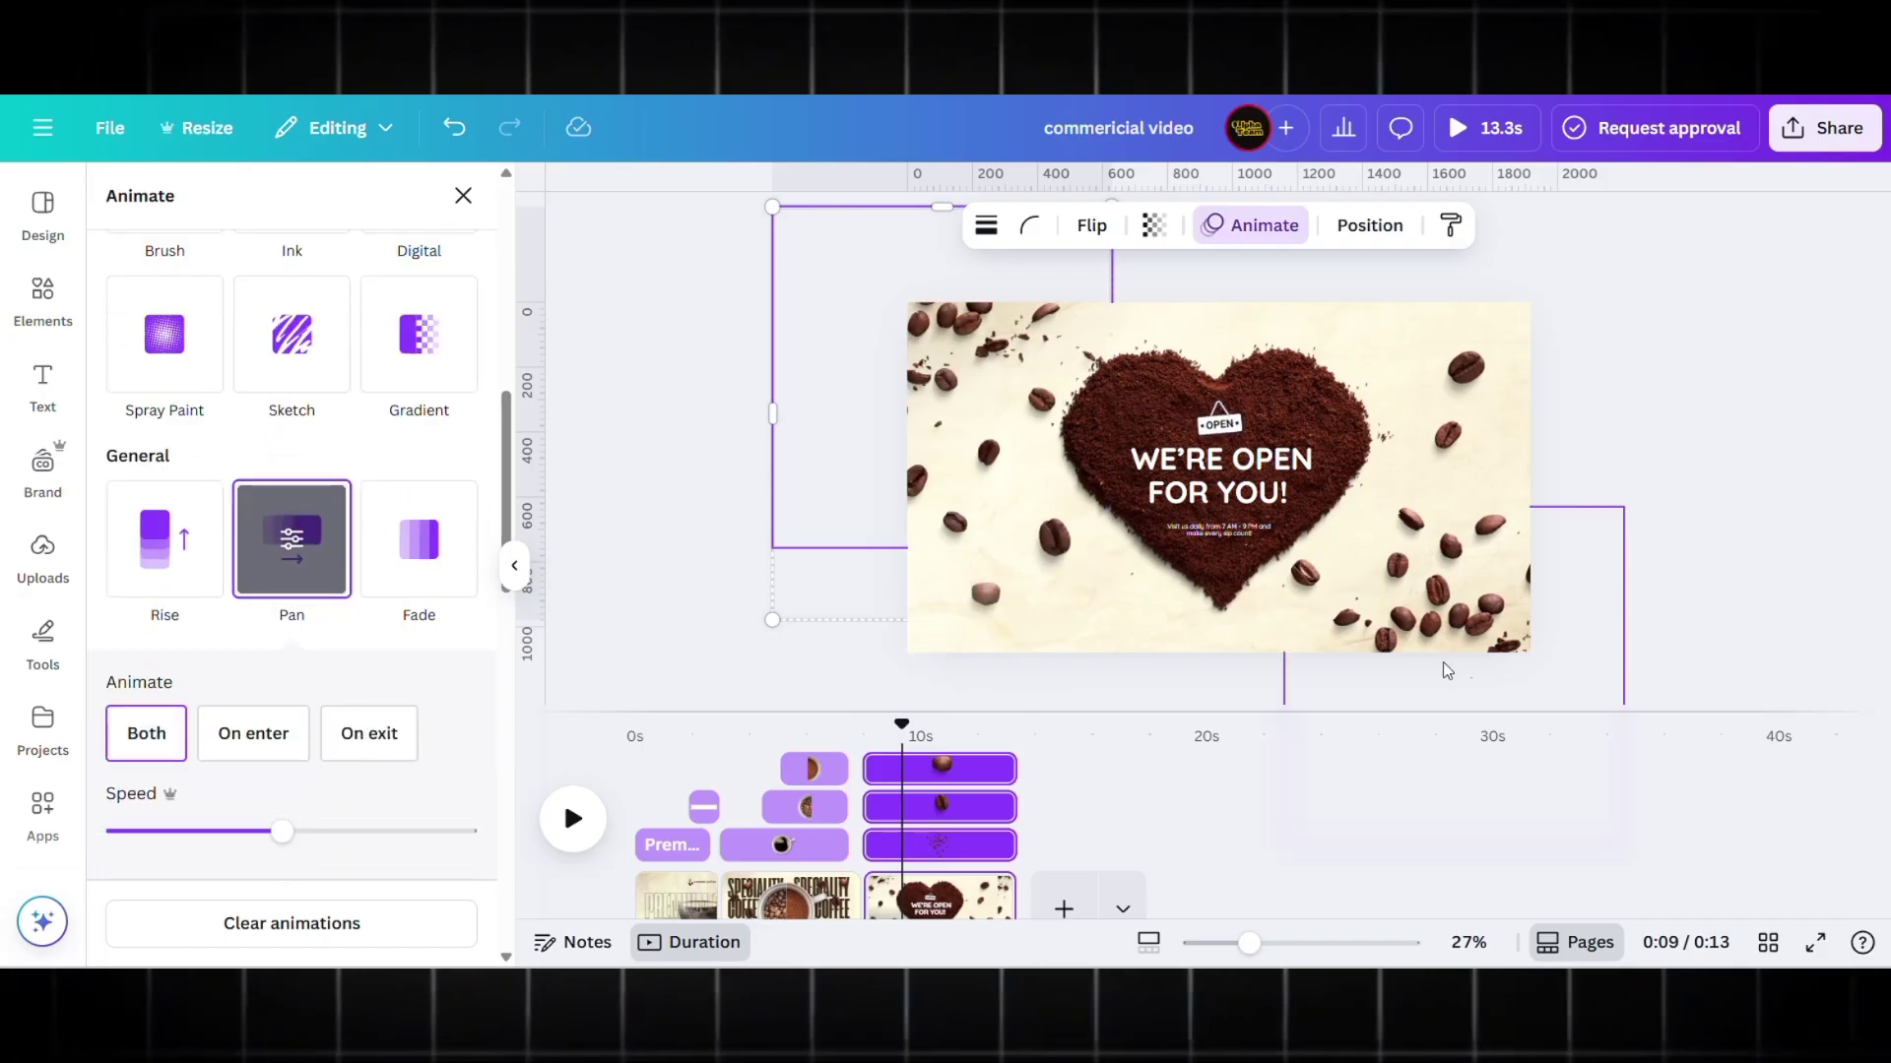
- Give the right-hand coffee beans a Pan animation moving leftward
left_click_drag(1620, 618, 1447, 356)
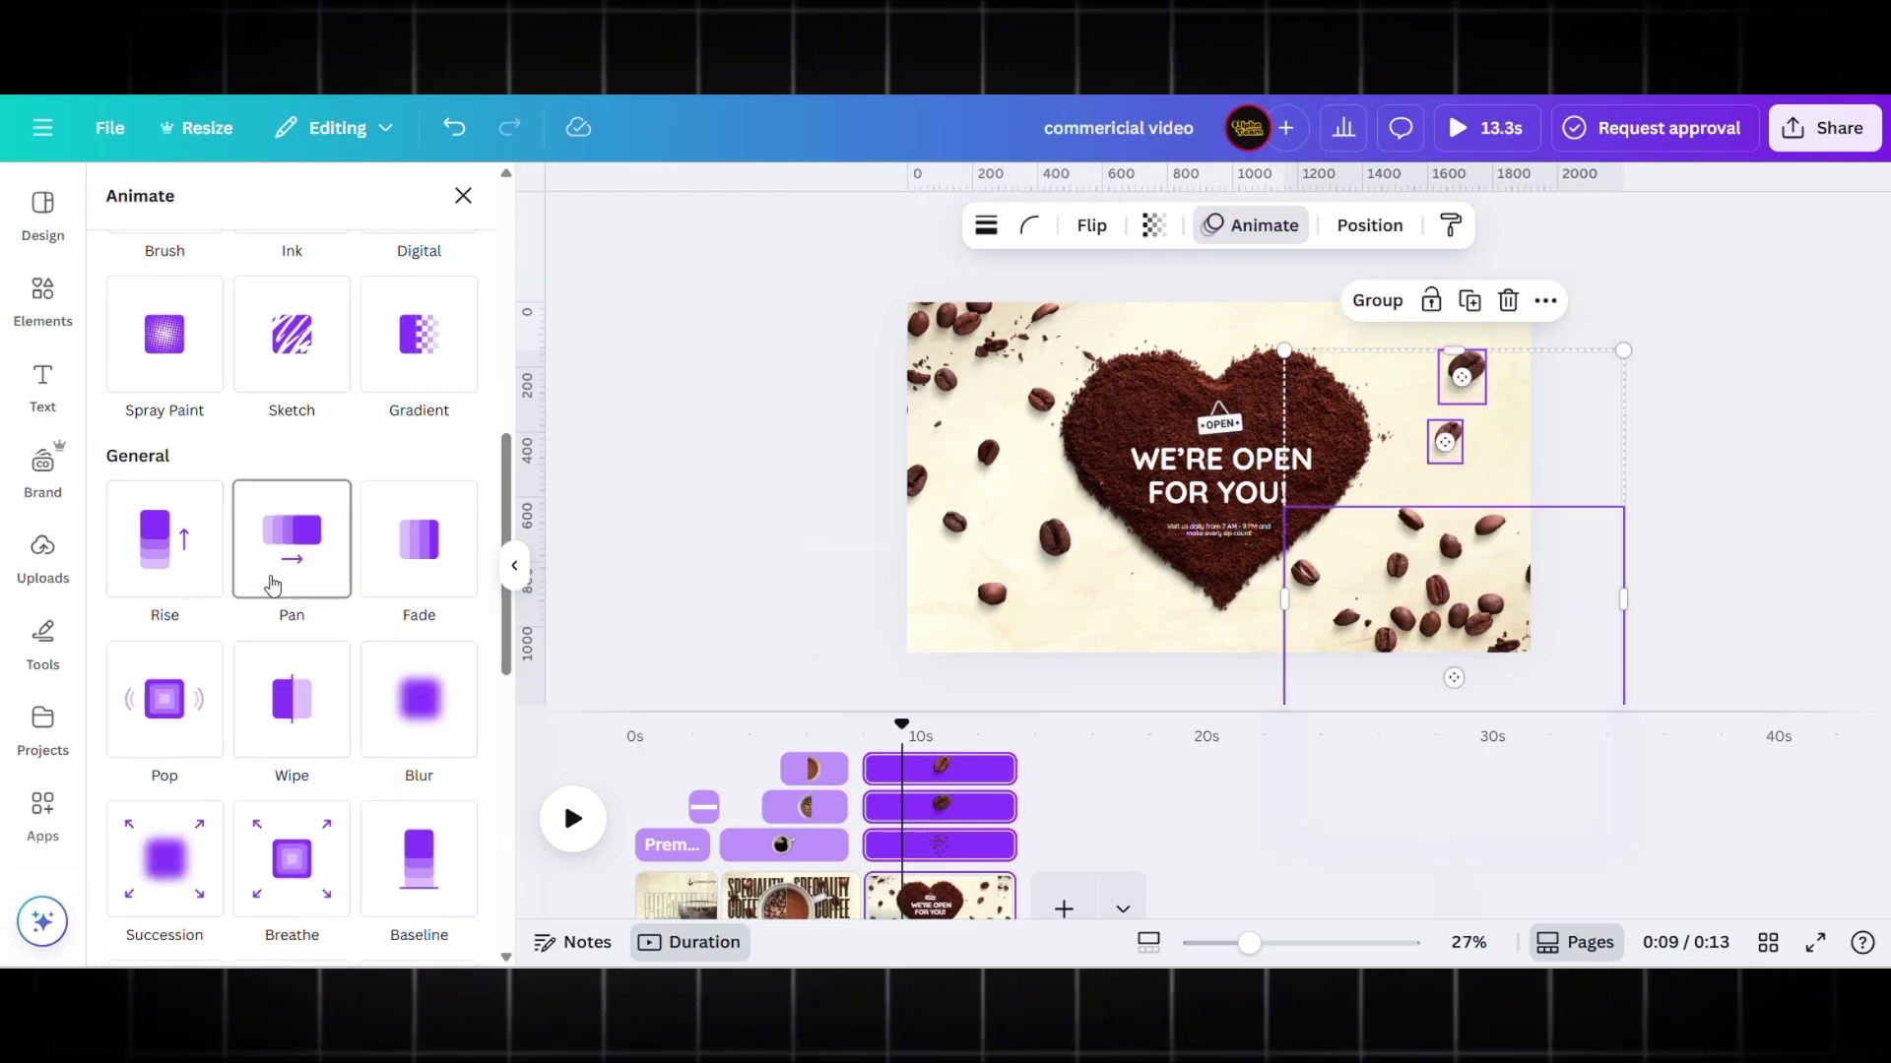
left_click(273, 586)
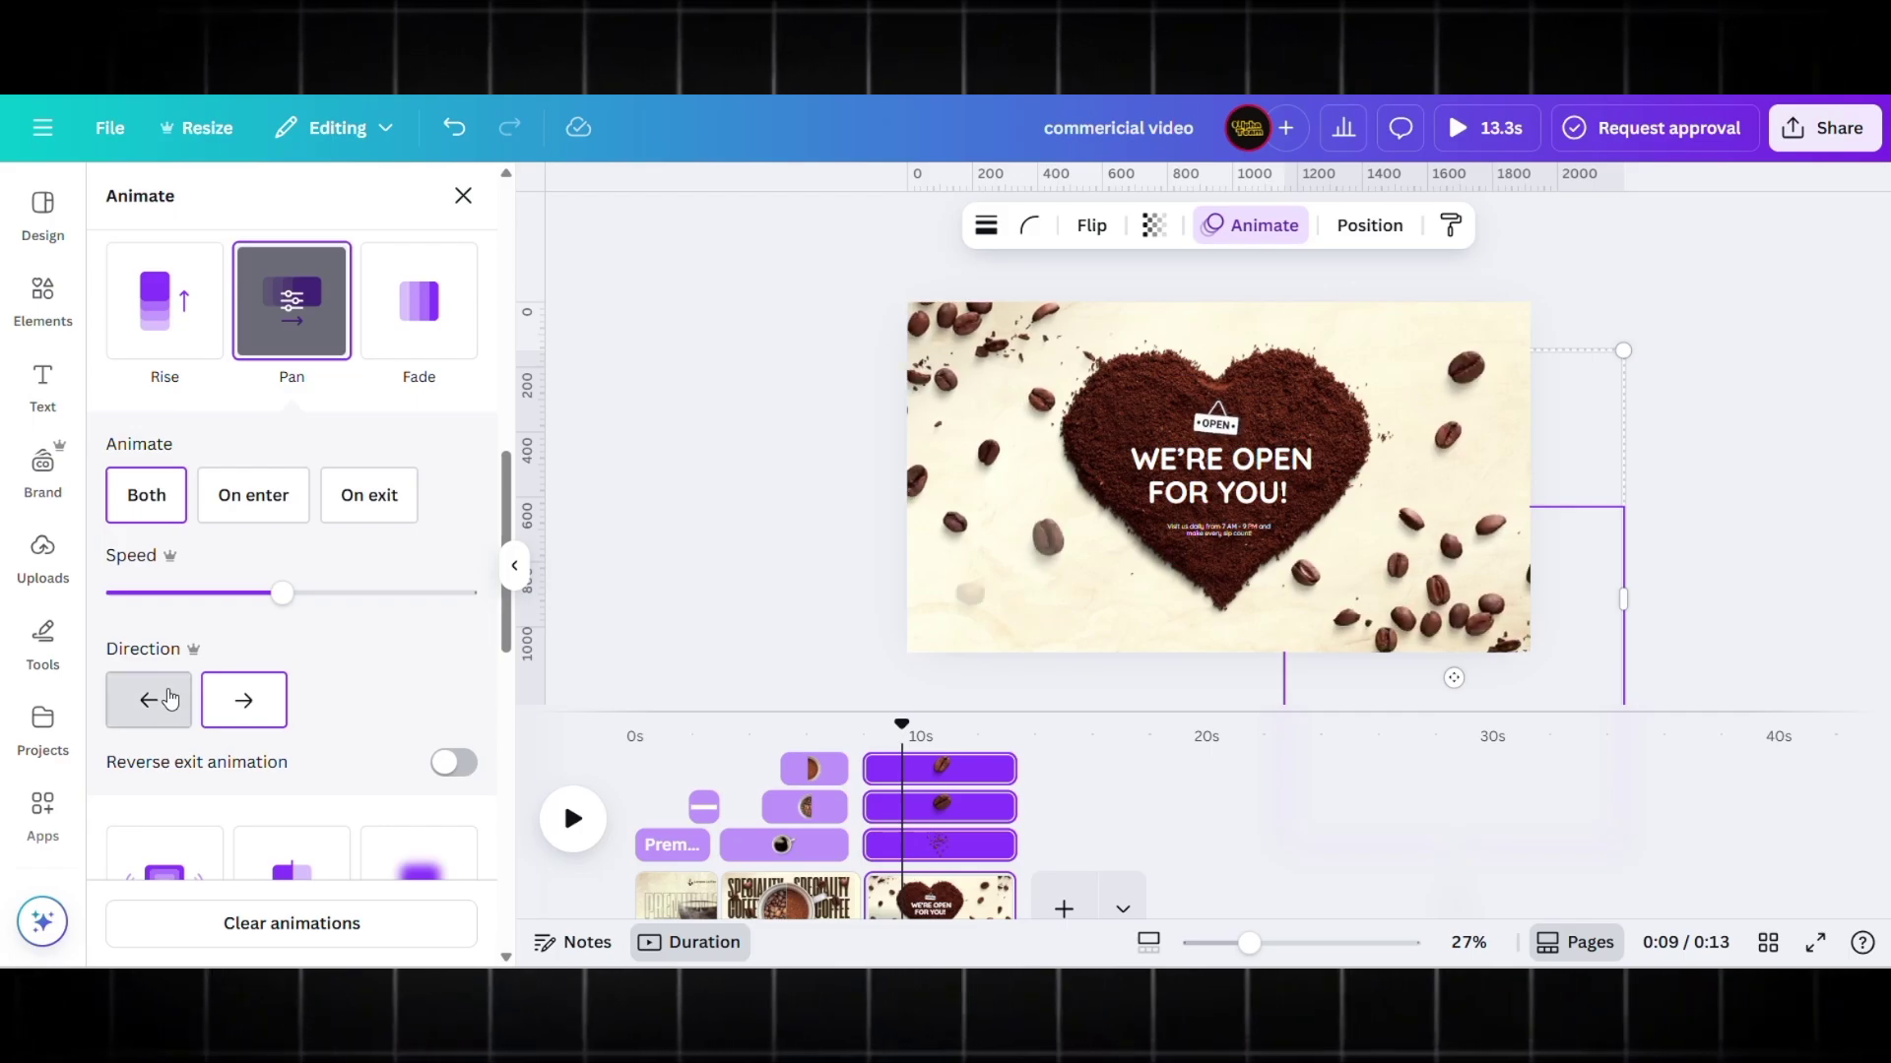
left_click(170, 699)
- Animate the OPEN sign with Succession on both entry and exit
left_click(1219, 419)
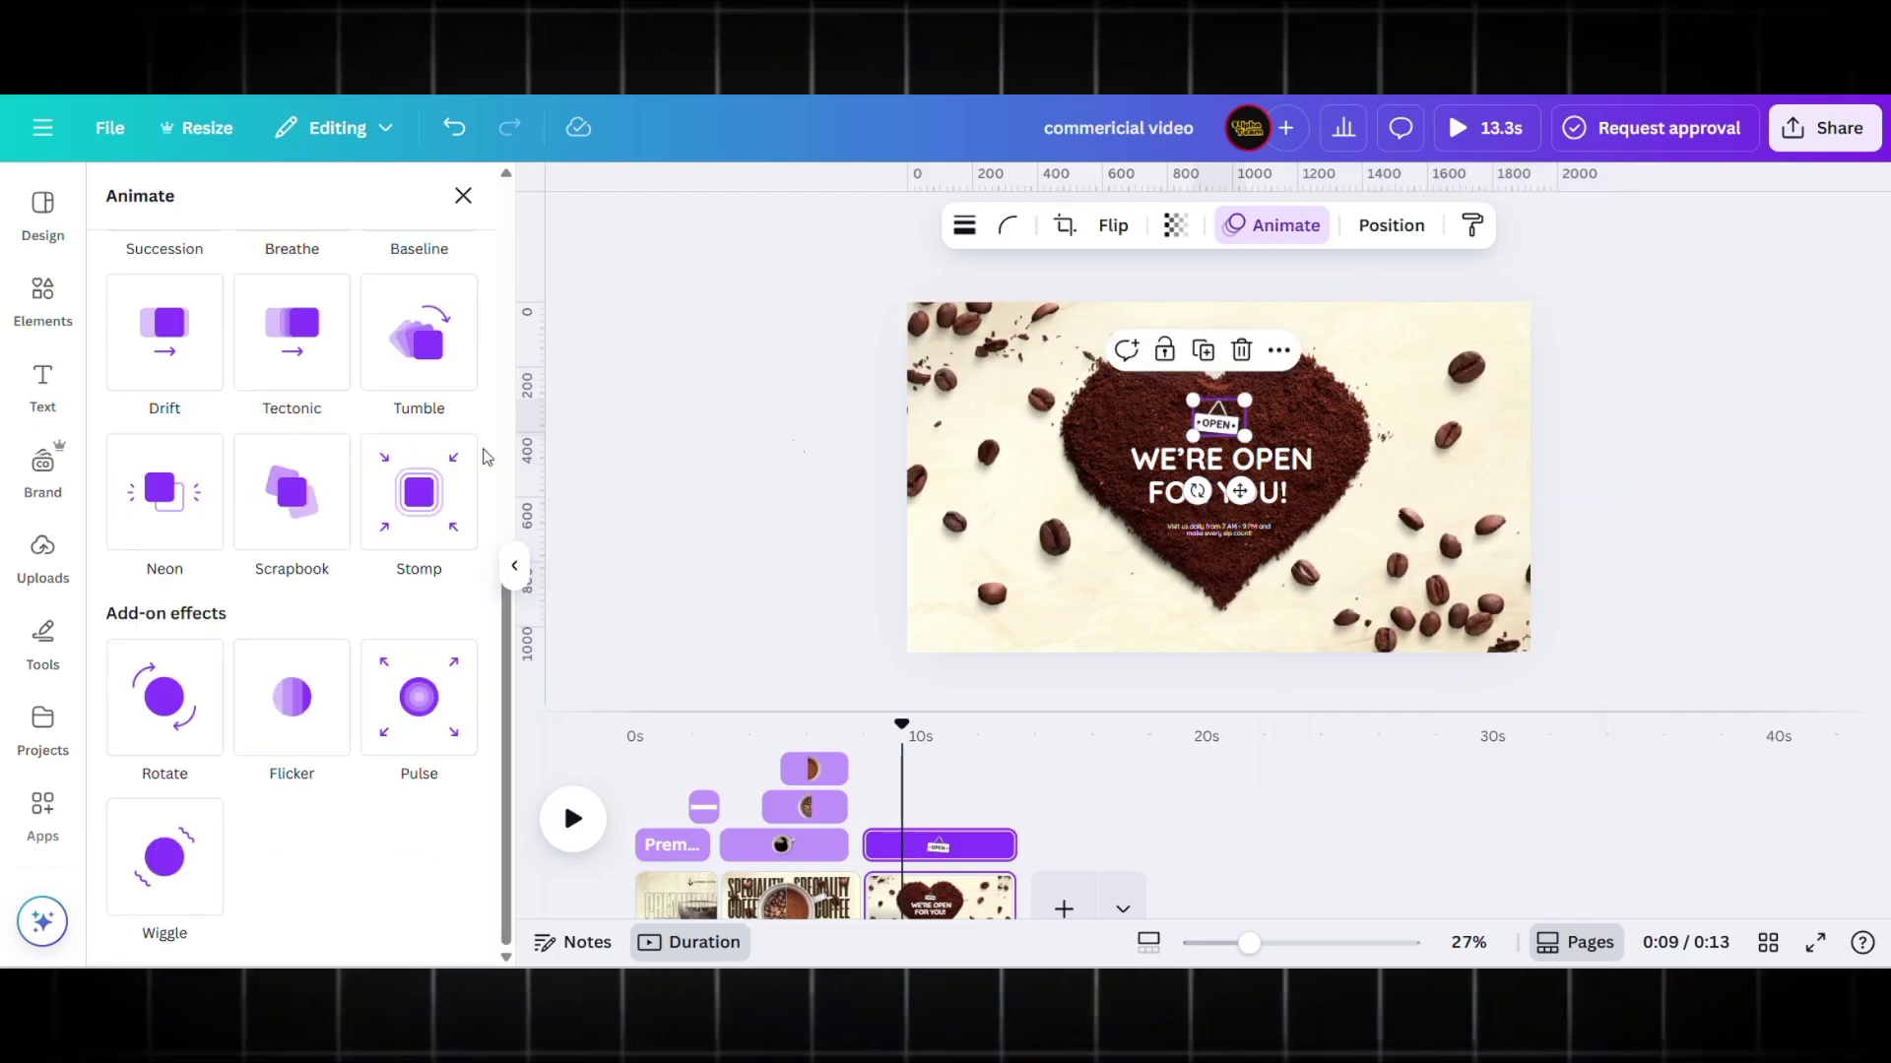
scroll(210, 533, "up", 2)
left_click(187, 542)
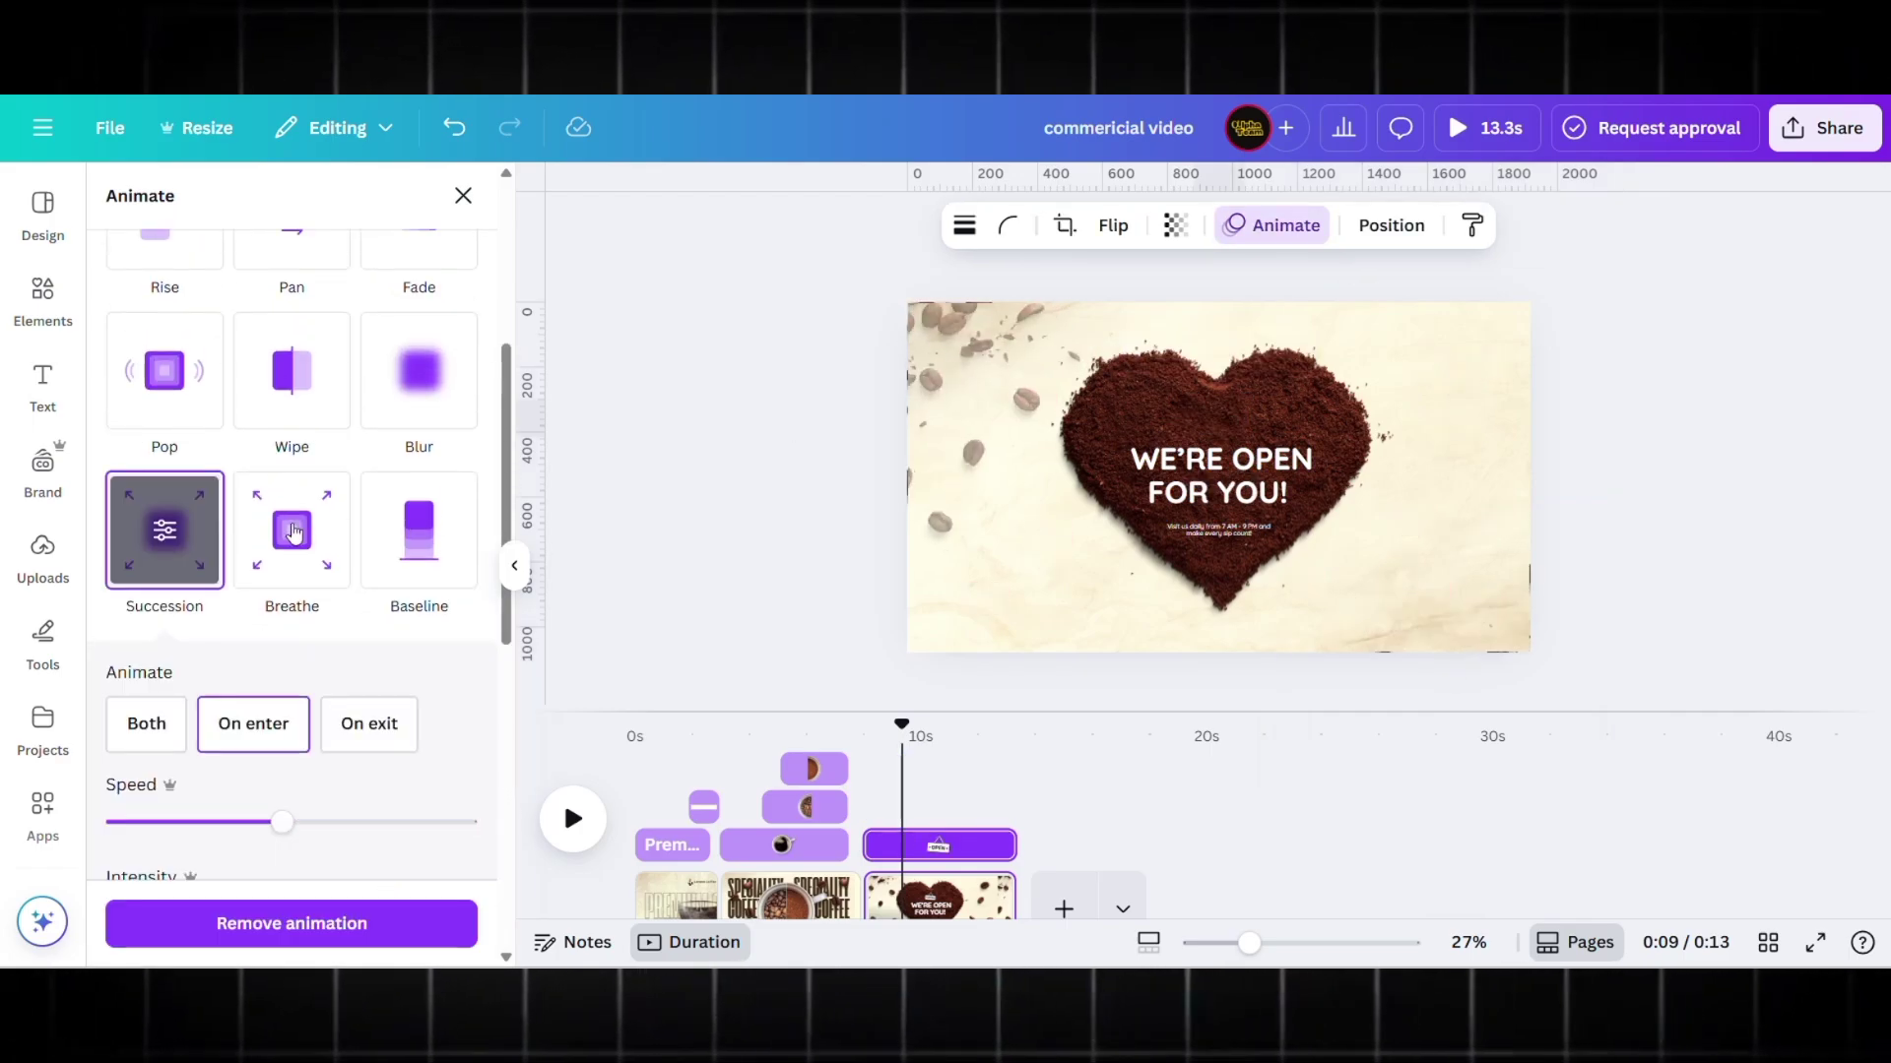
left_click(146, 724)
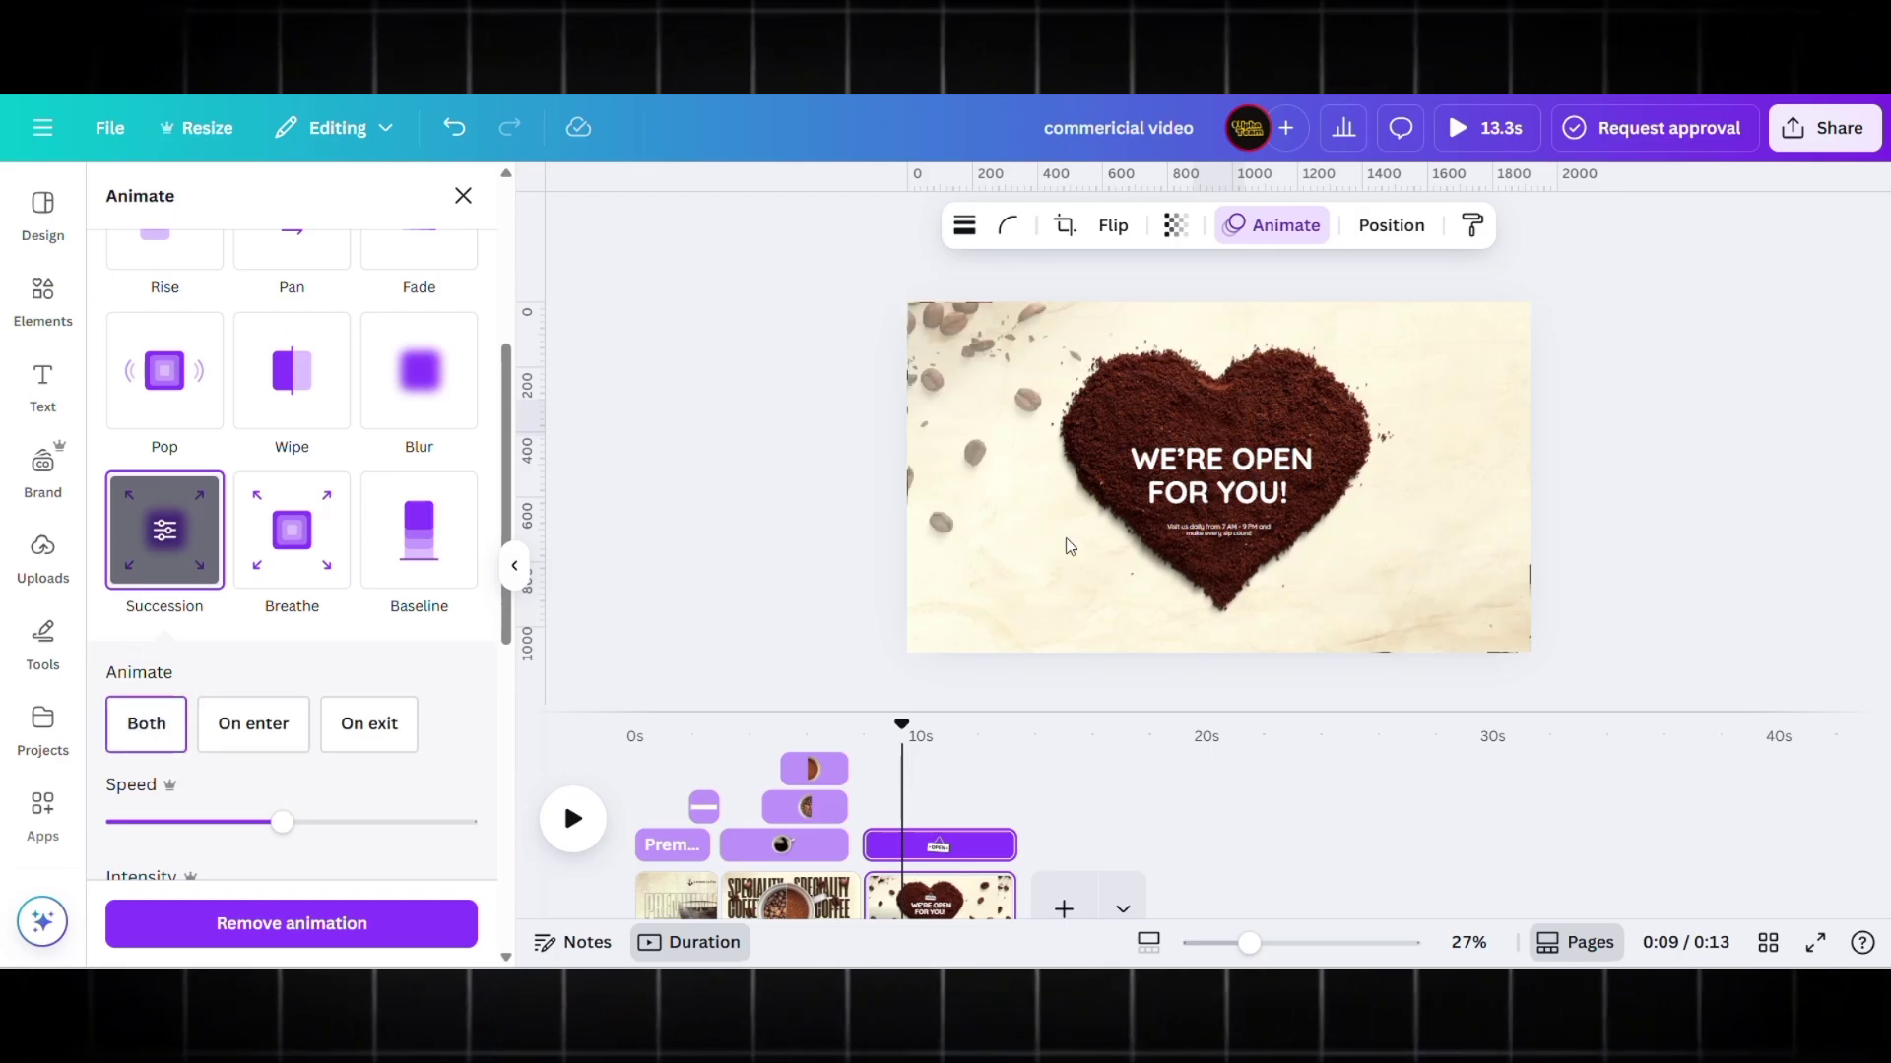
- Give the headline Merge and the small subtitle Rise on both entry and exit
left_click(1182, 472)
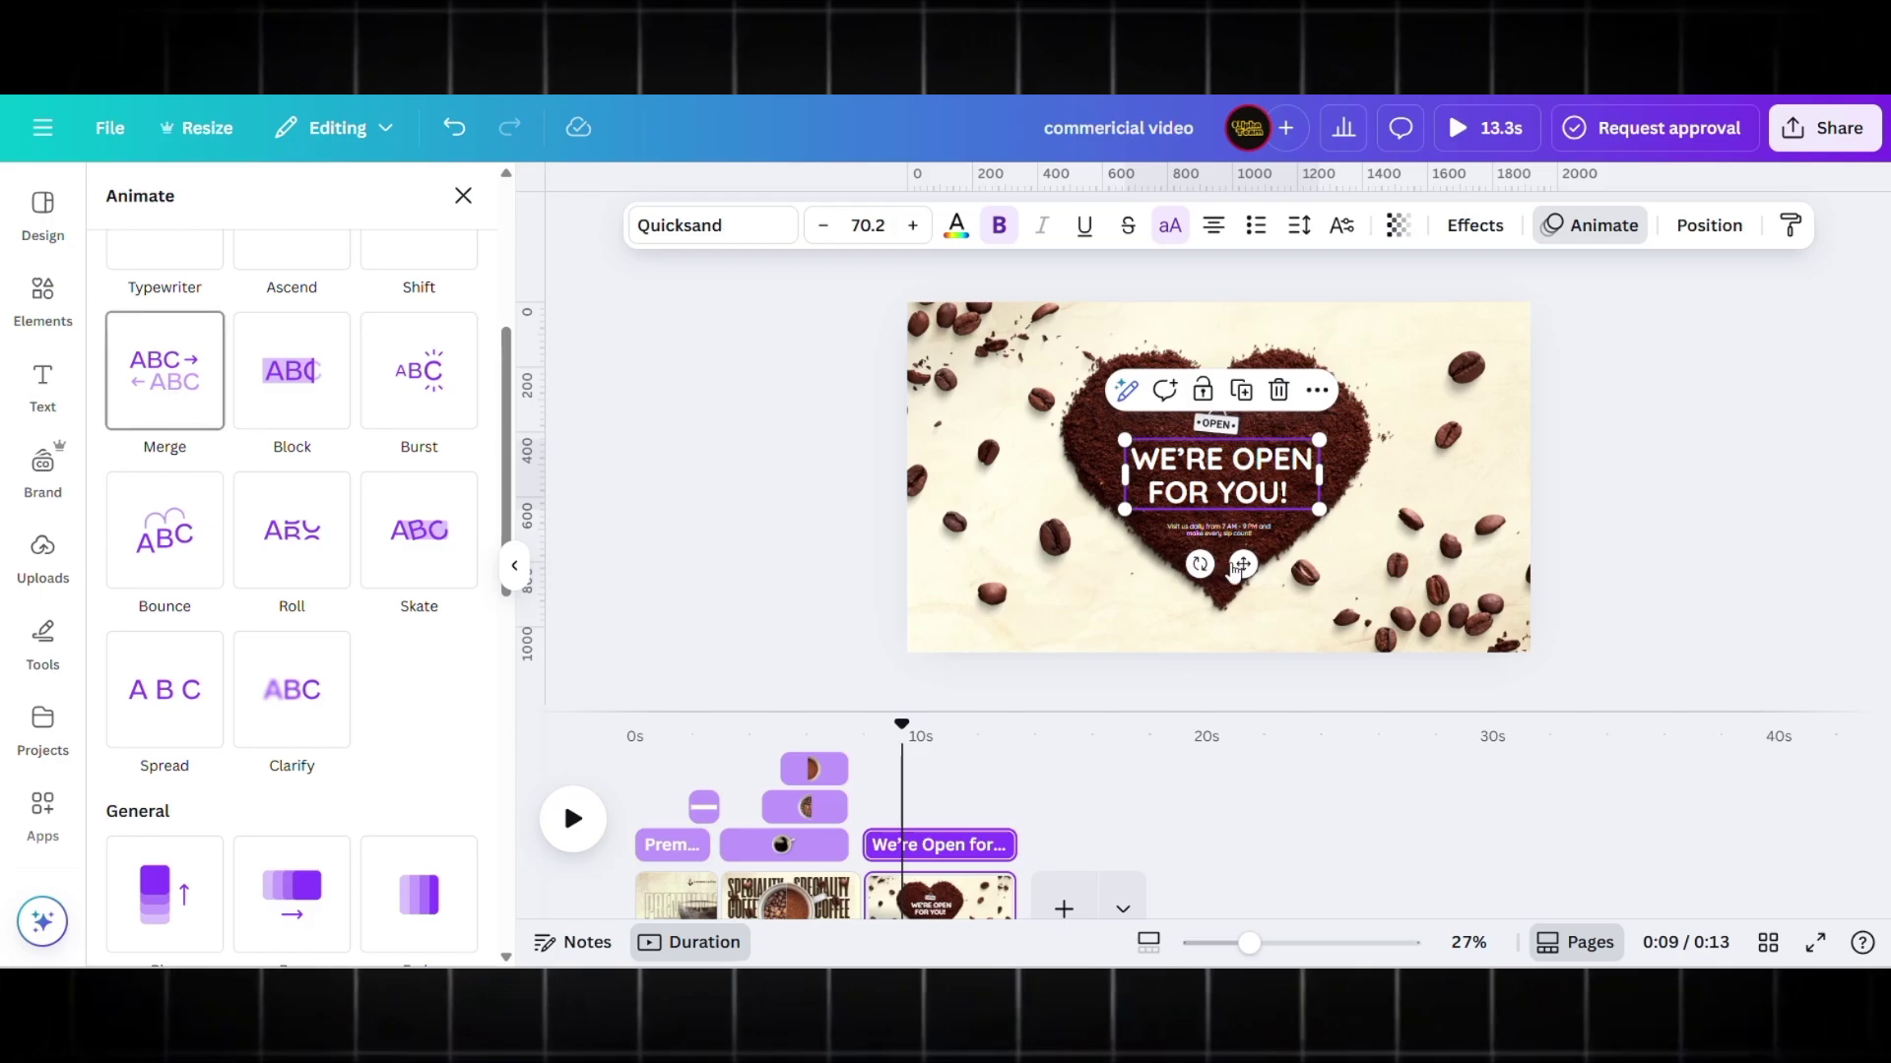
left_click(1219, 530)
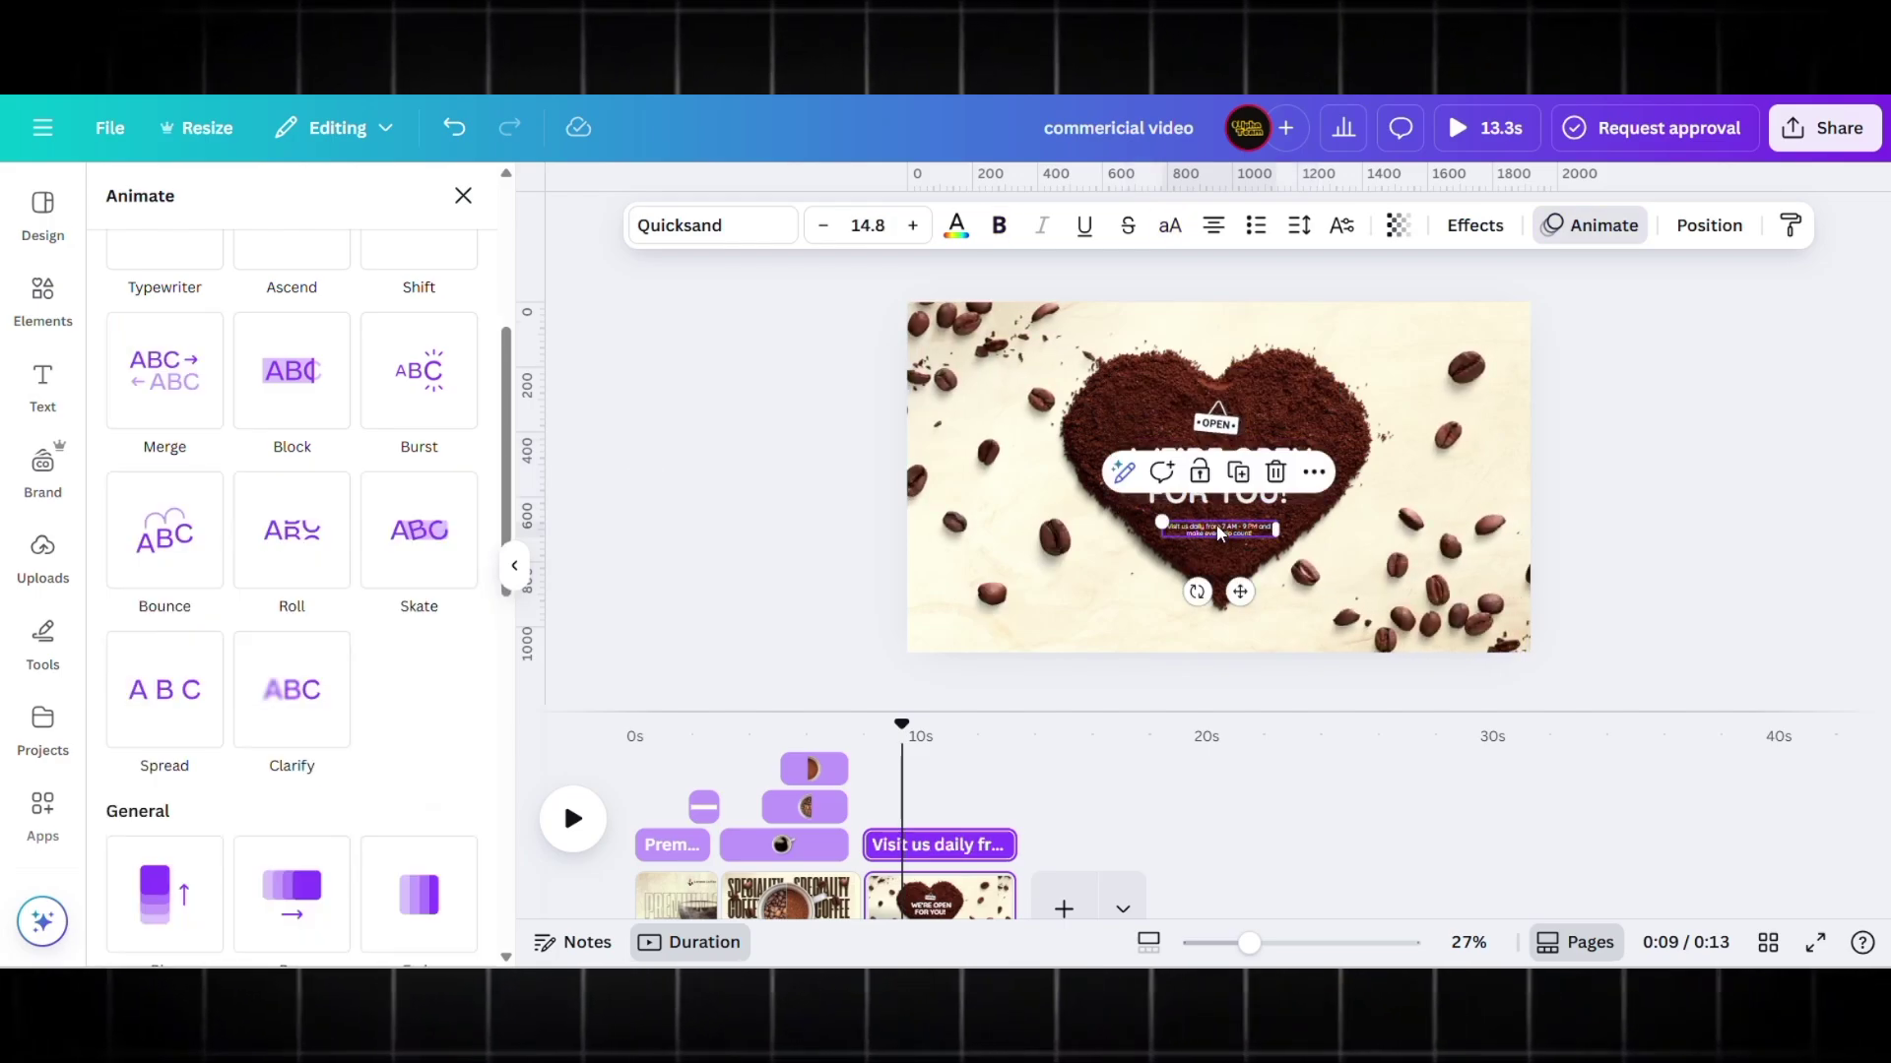
left_click(164, 892)
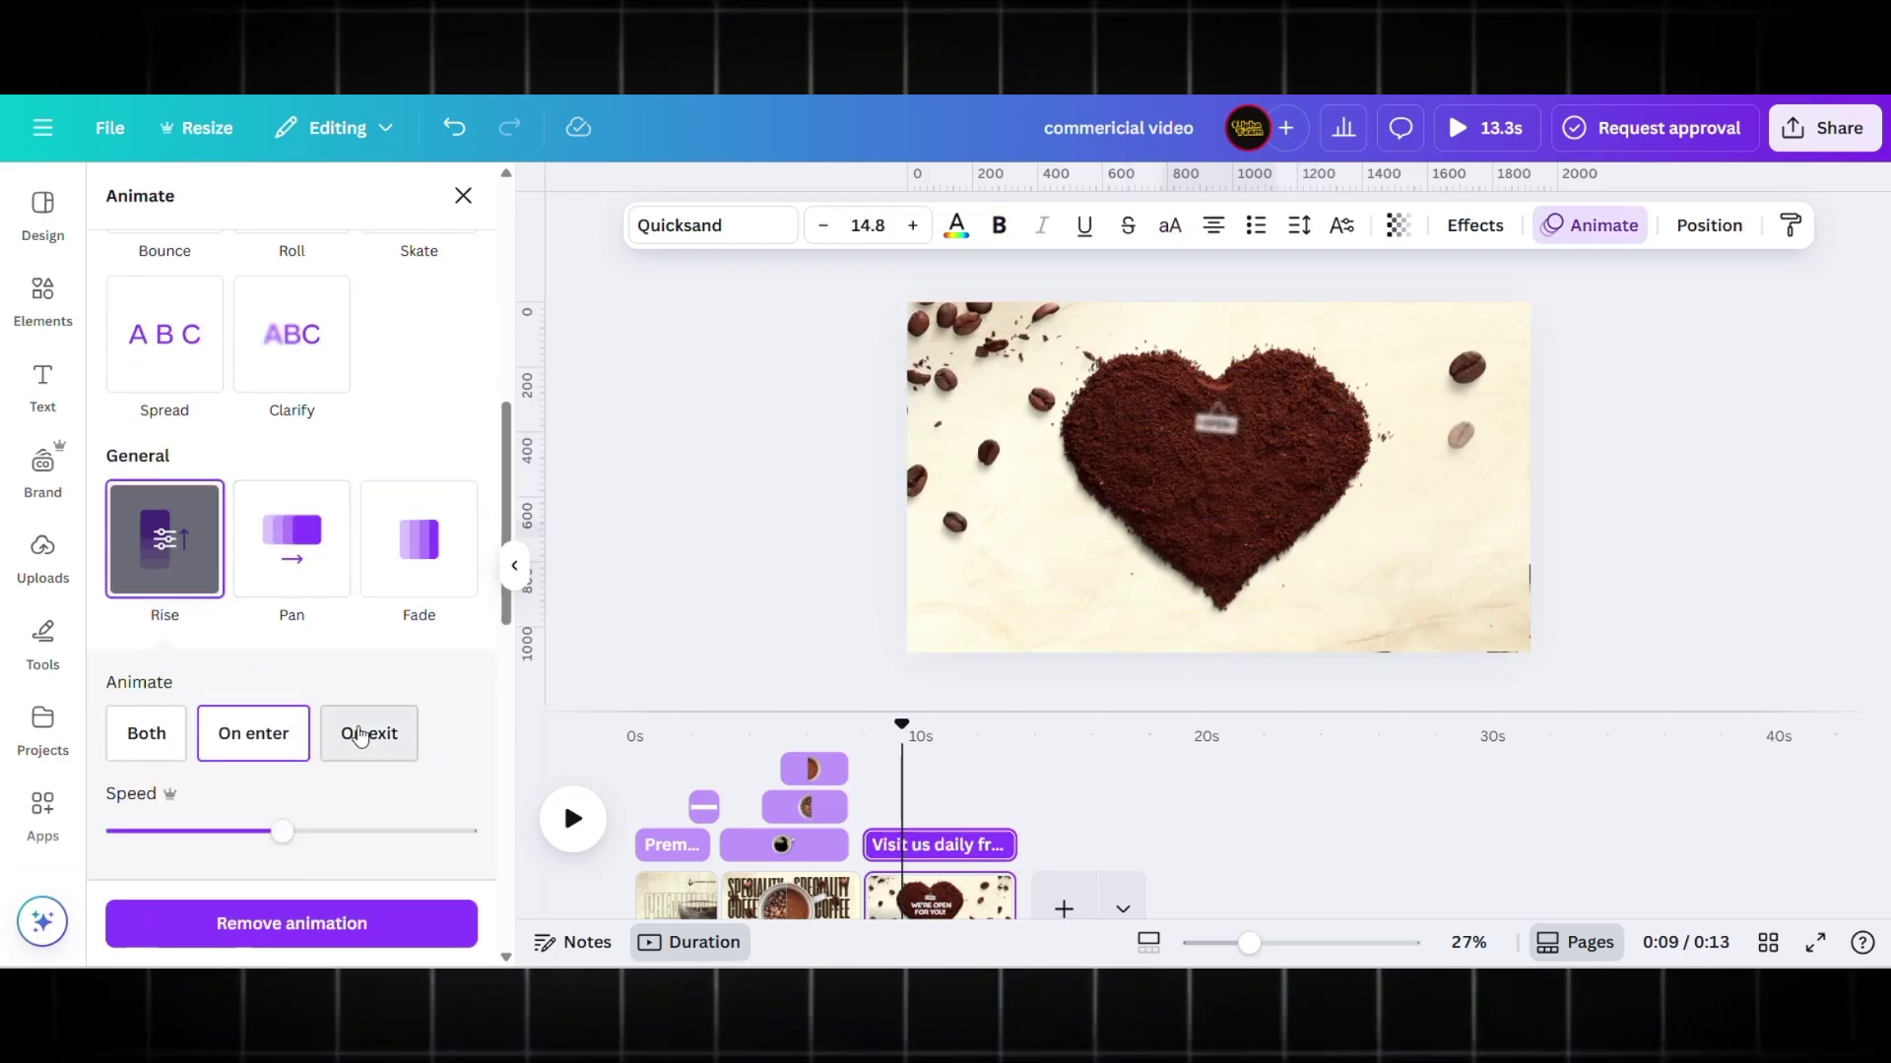
left_click(148, 730)
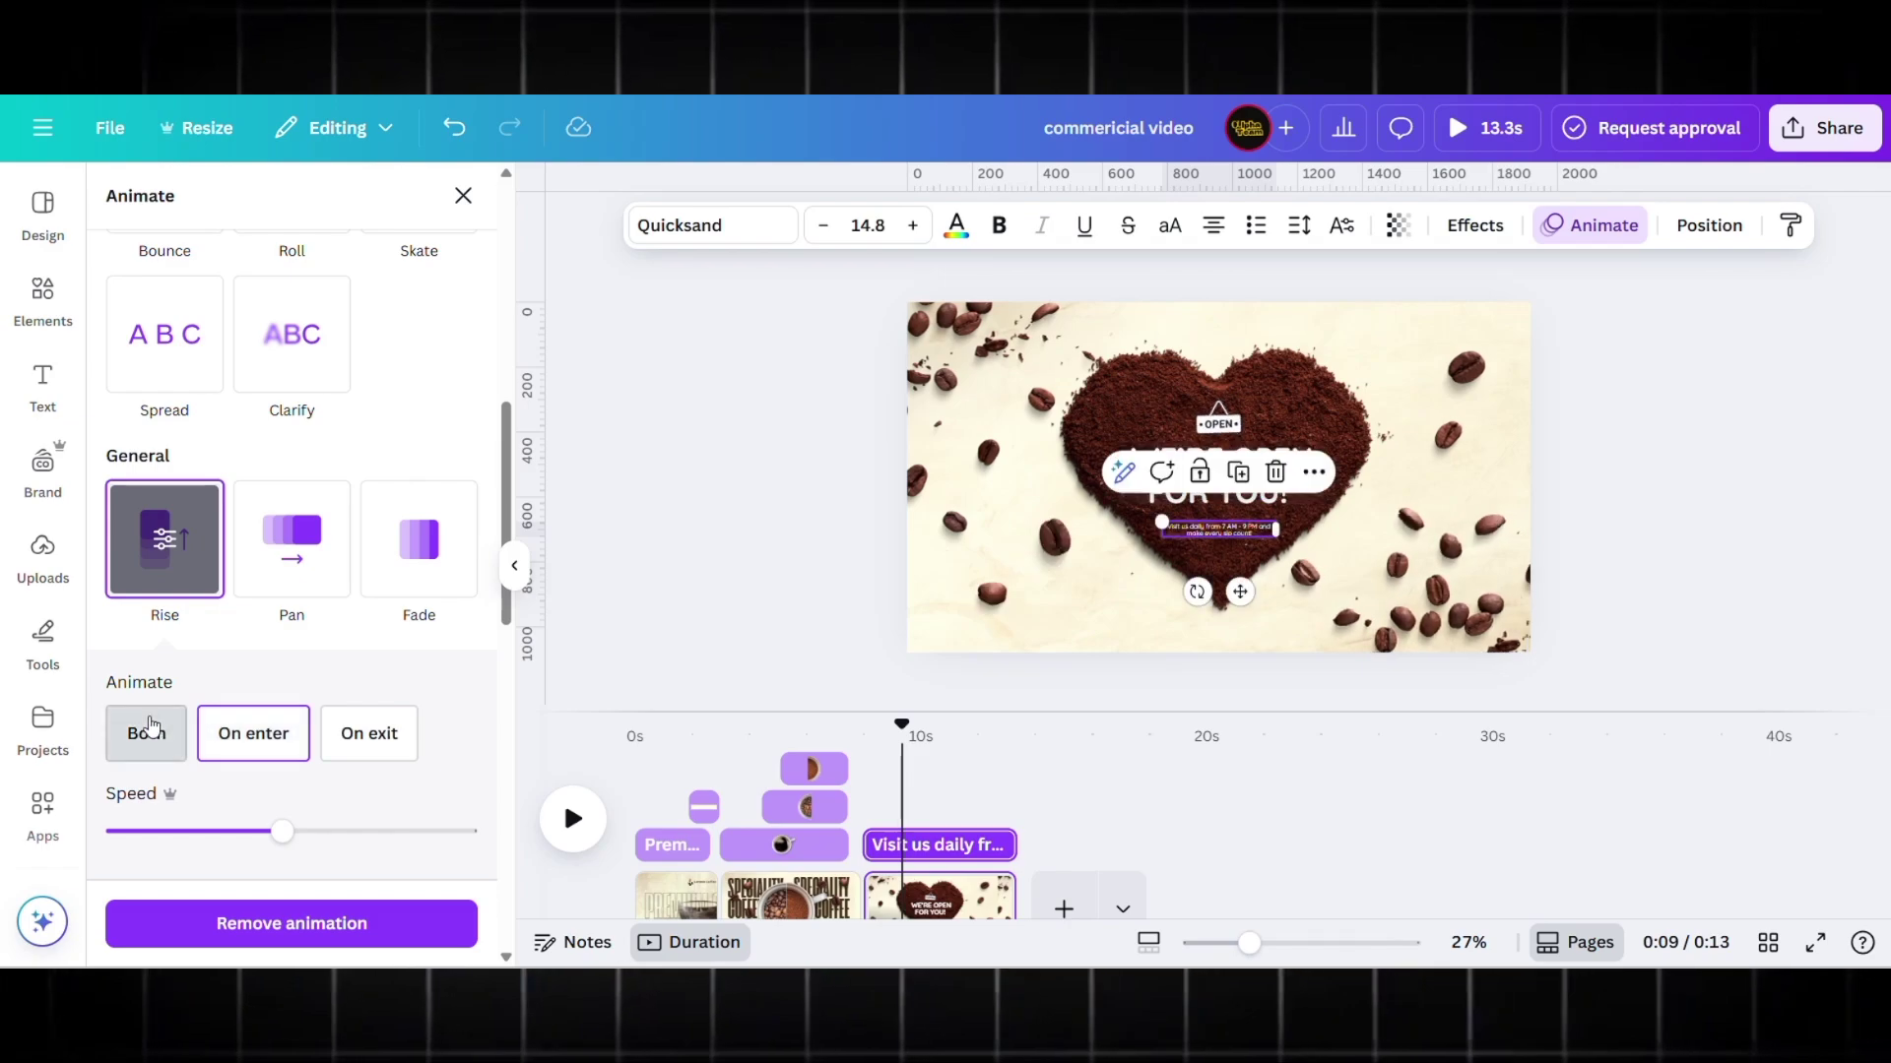